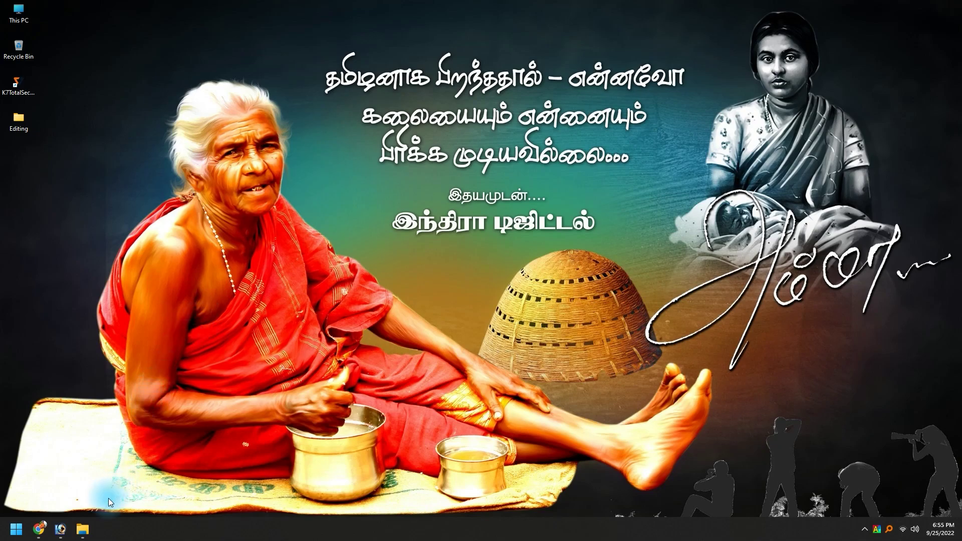
# View the Files and 12X8 sample posters from the Editing folder in ACDSee, then close the viewer.
pyautogui.click(83, 531)
pyautogui.doubleClick(303, 155)
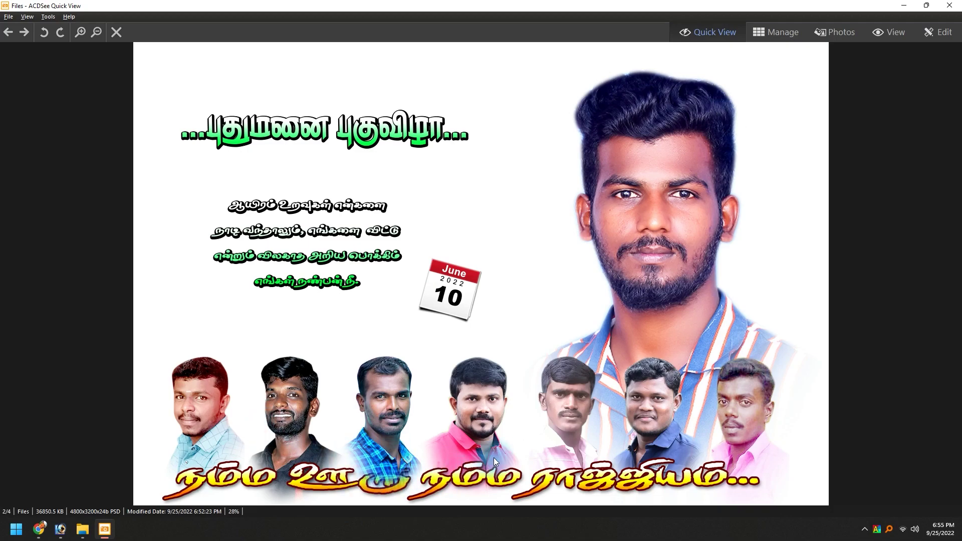
pyautogui.scroll(1, 495, 458)
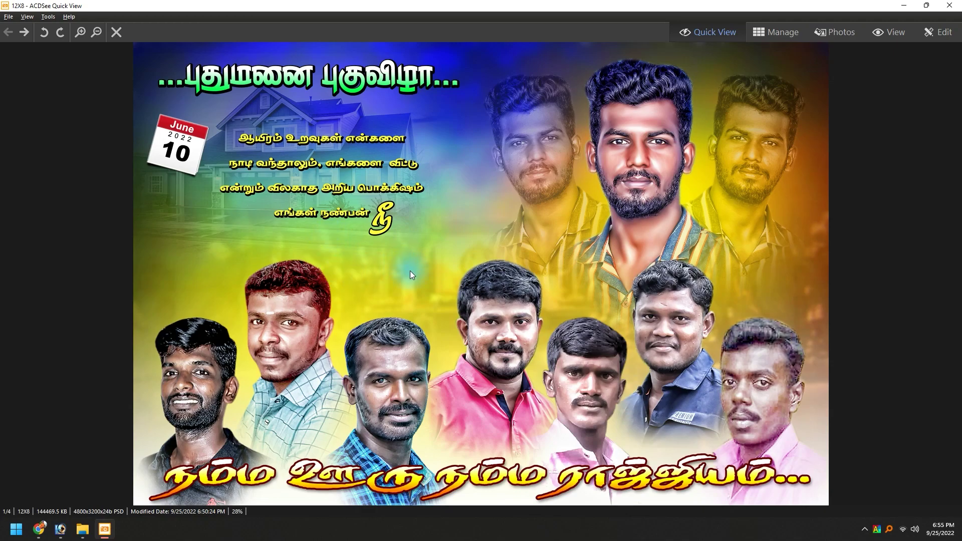
pyautogui.click(950, 5)
pyautogui.click(307, 330)
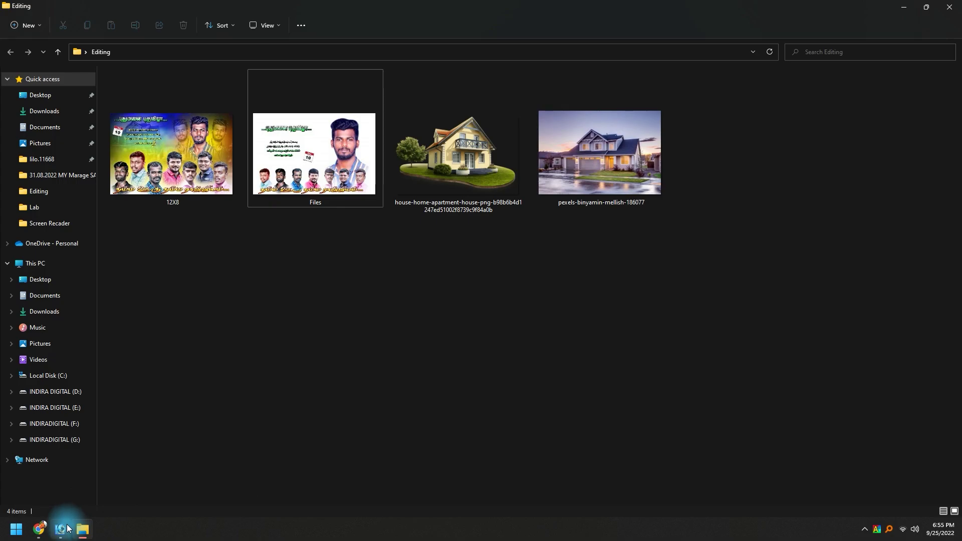
# Create a new blank document 12 × 8 inches at 400 pixels per inch.
pyautogui.click(68, 529)
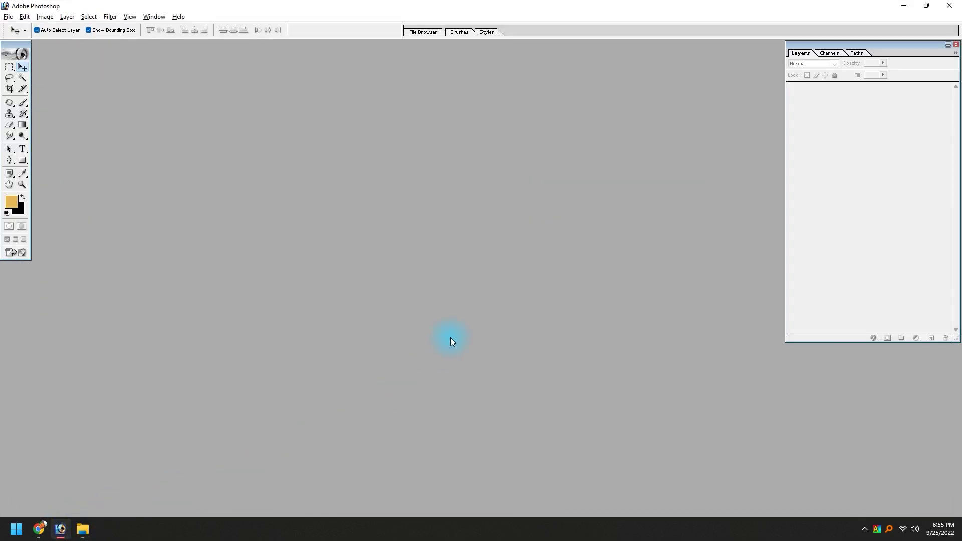
pyautogui.hotkey('ctrl', 'n')
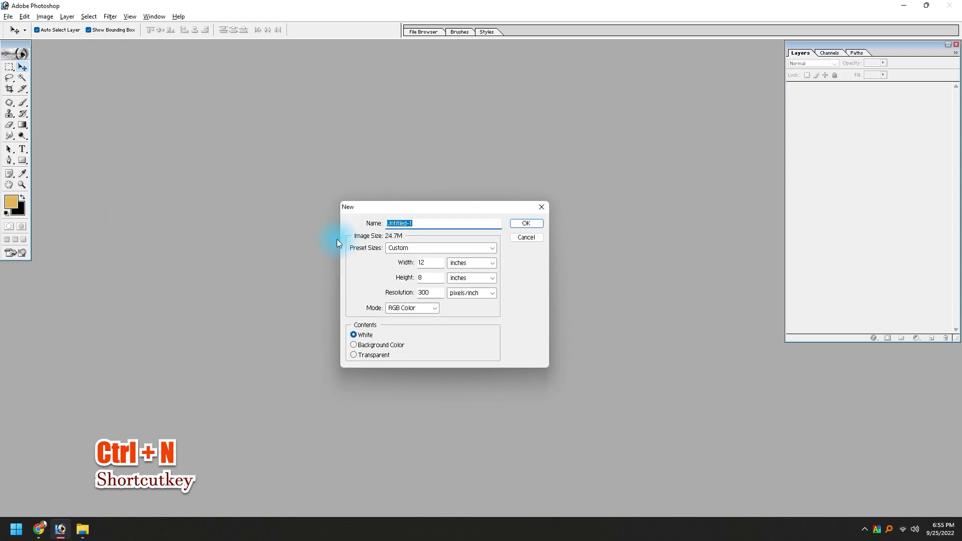
pyautogui.click(416, 250)
pyautogui.click(407, 320)
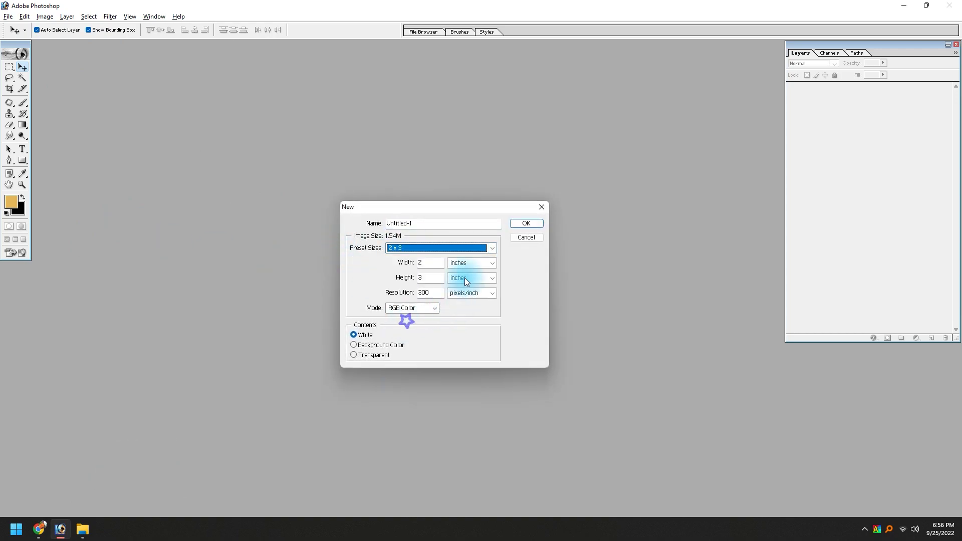
pyautogui.doubleClick(430, 268)
pyautogui.write('12')
pyautogui.press('Tab')
pyautogui.press('Tab')
pyautogui.write('8')
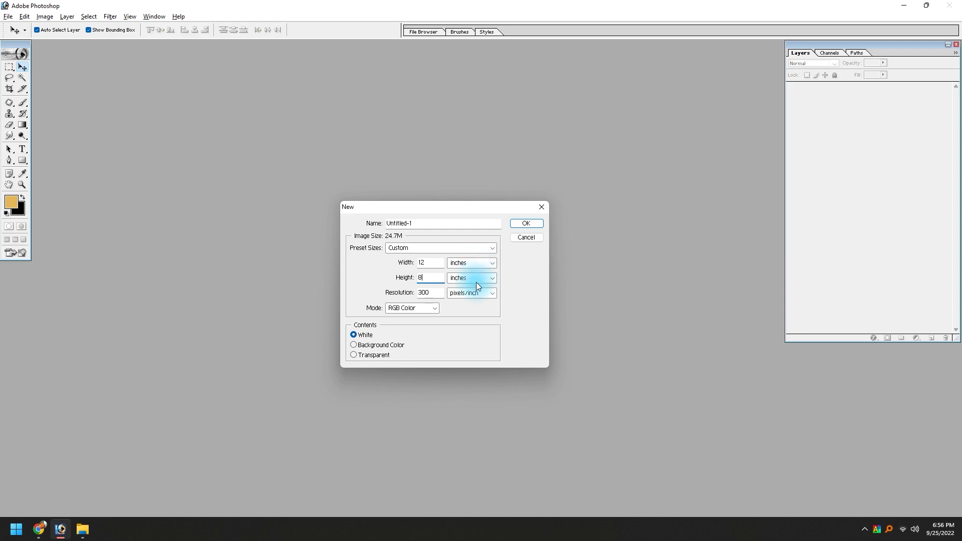
pyautogui.doubleClick(428, 293)
pyautogui.write('400')
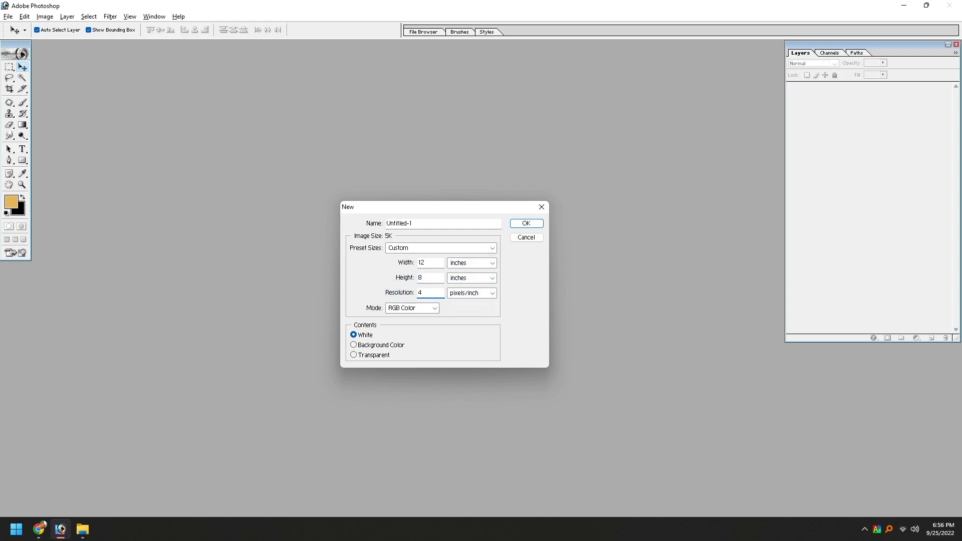
pyautogui.click(527, 223)
pyautogui.moveTo(369, 53); pyautogui.dragTo(440, 67)
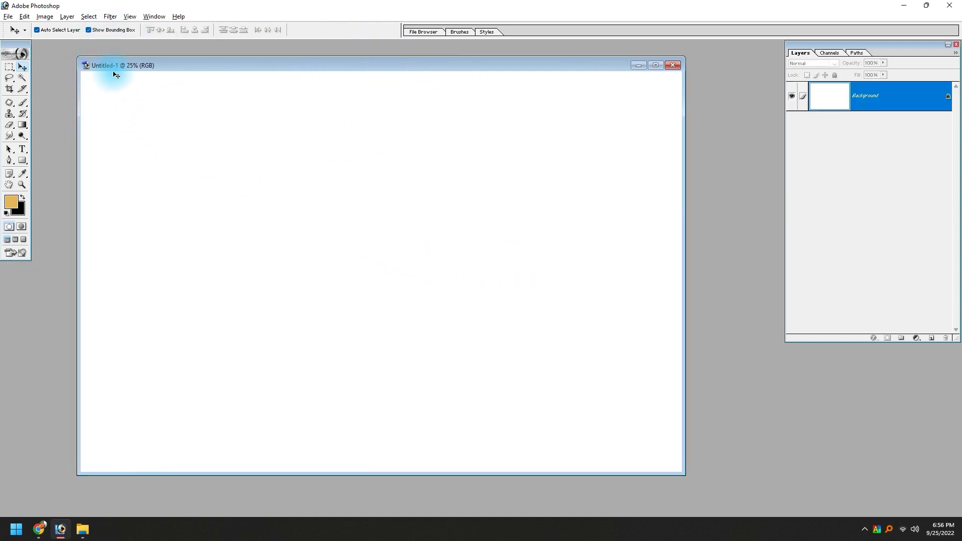
pyautogui.click(8, 16)
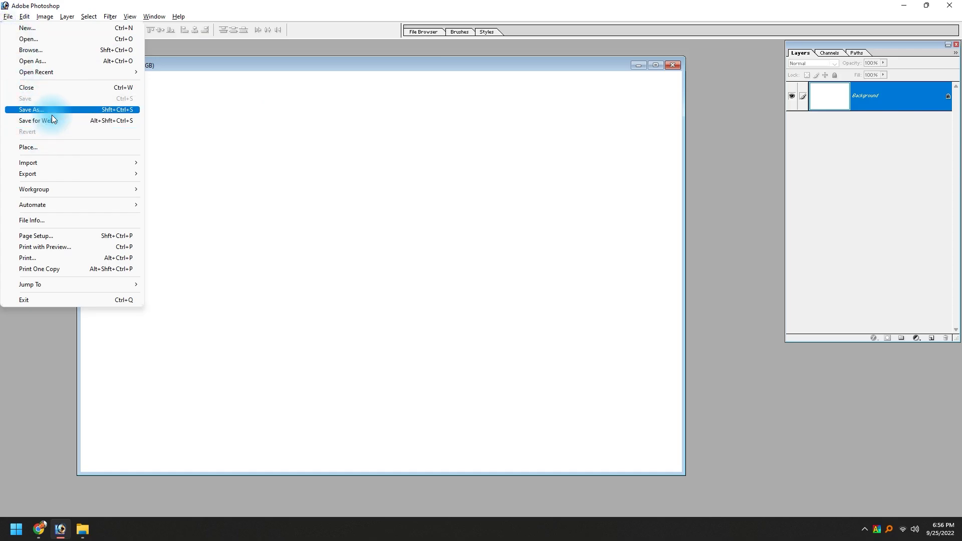
# Save the canvas as '12X8 Flex Design', maximize it, and preview the 12X8 reference poster.
pyautogui.click(52, 114)
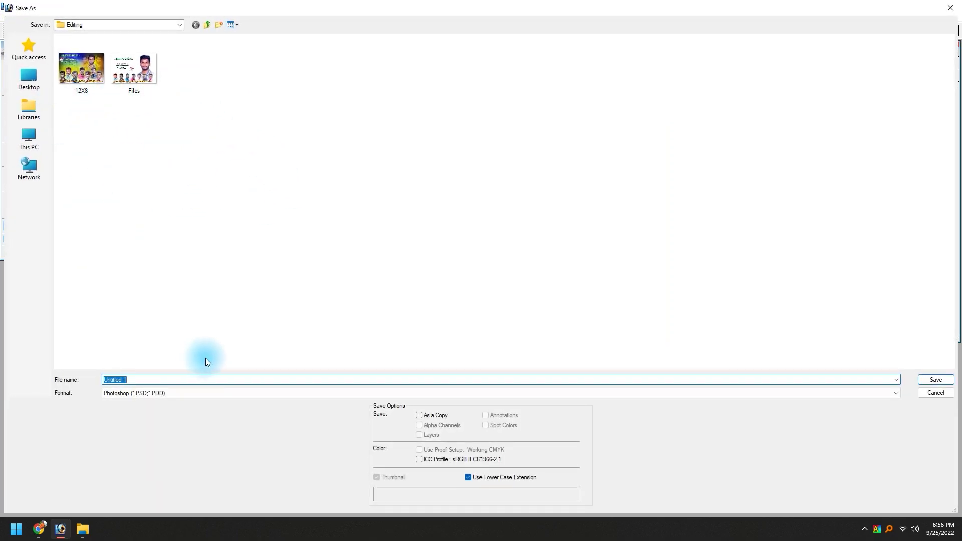
pyautogui.write('12X8 Flex Design')
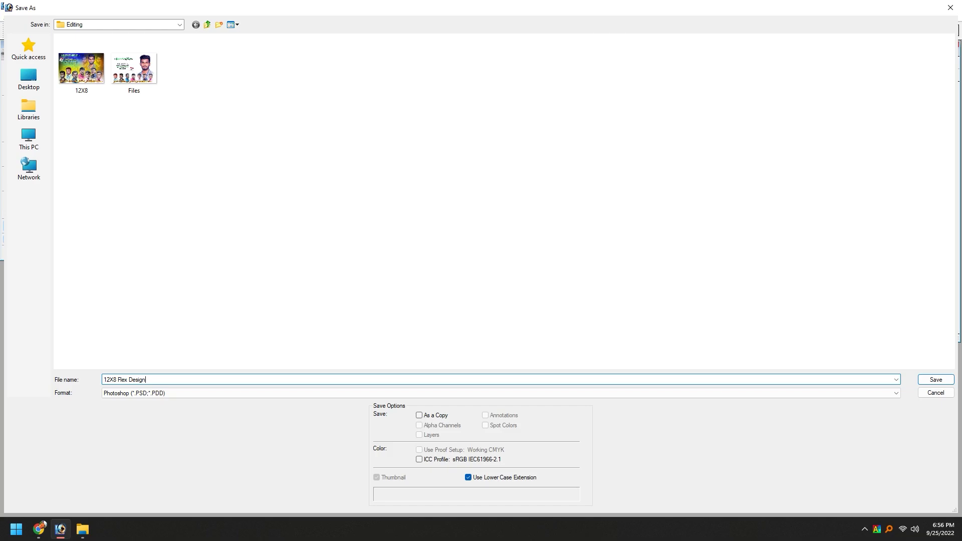
pyautogui.press('Return')
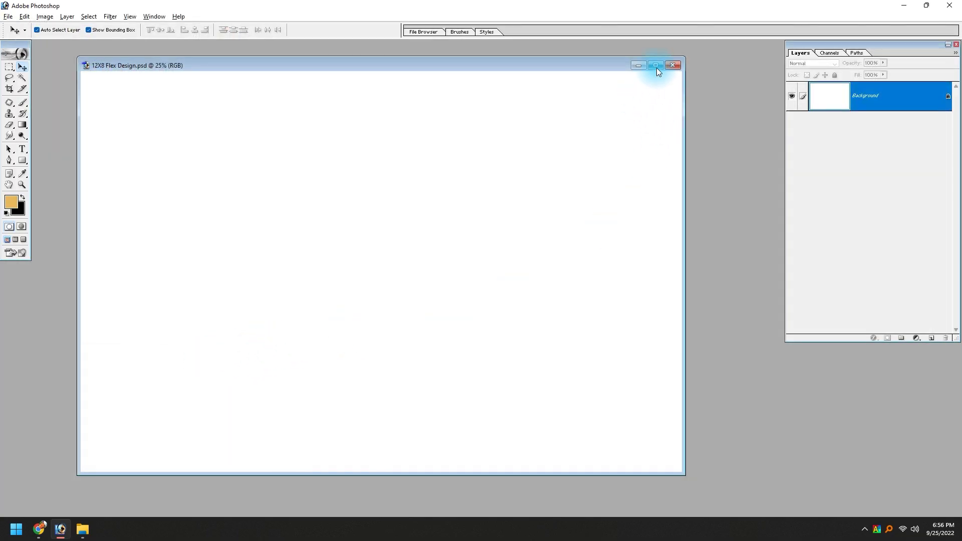
pyautogui.click(655, 66)
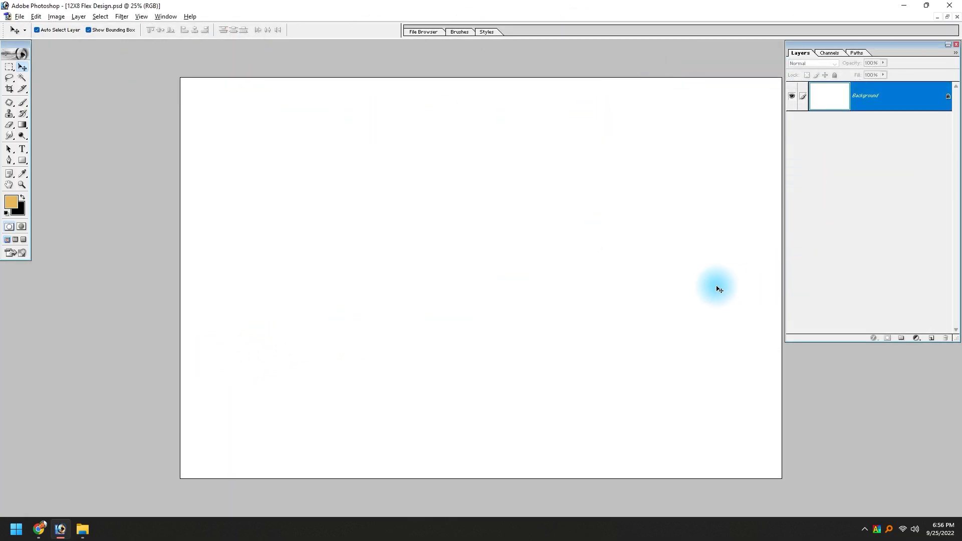
pyautogui.click(80, 531)
pyautogui.doubleClick(312, 157)
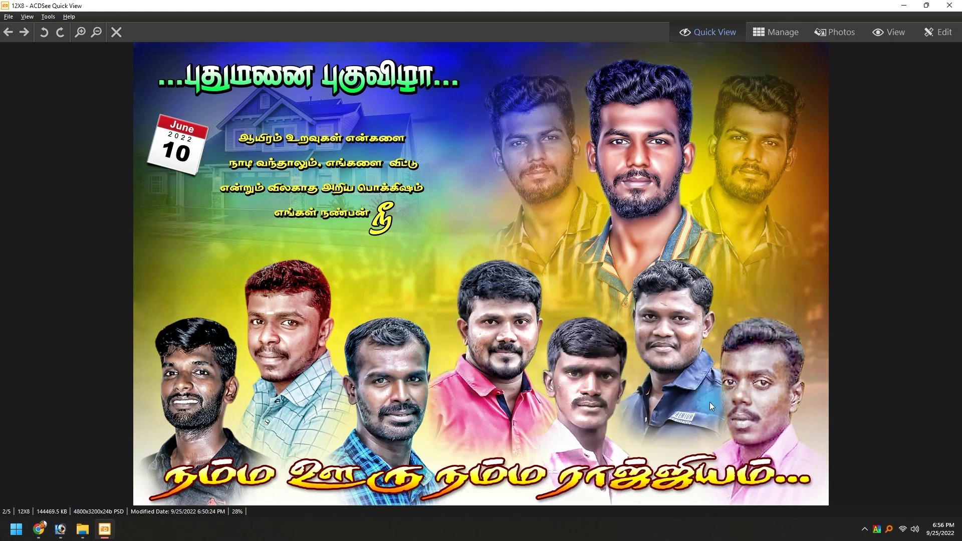
pyautogui.click(950, 5)
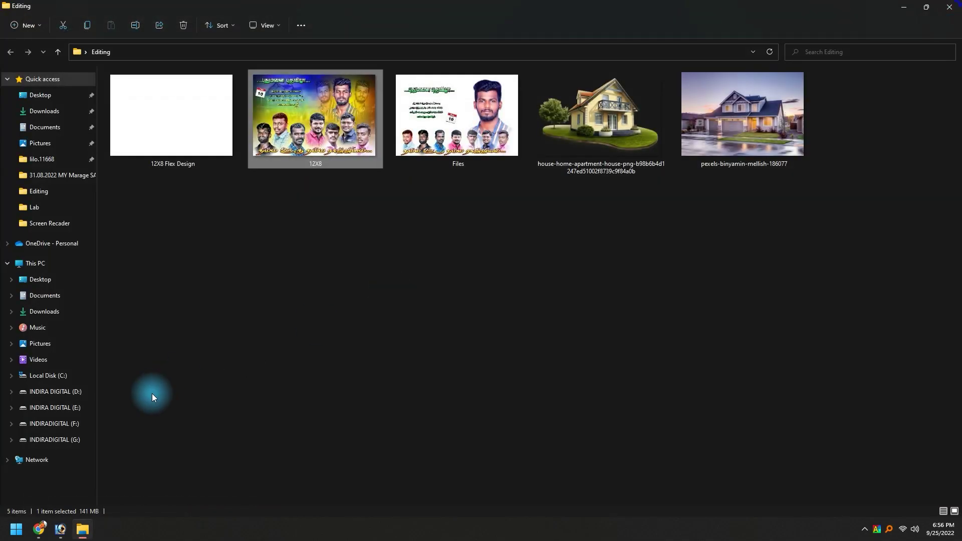
pyautogui.click(39, 530)
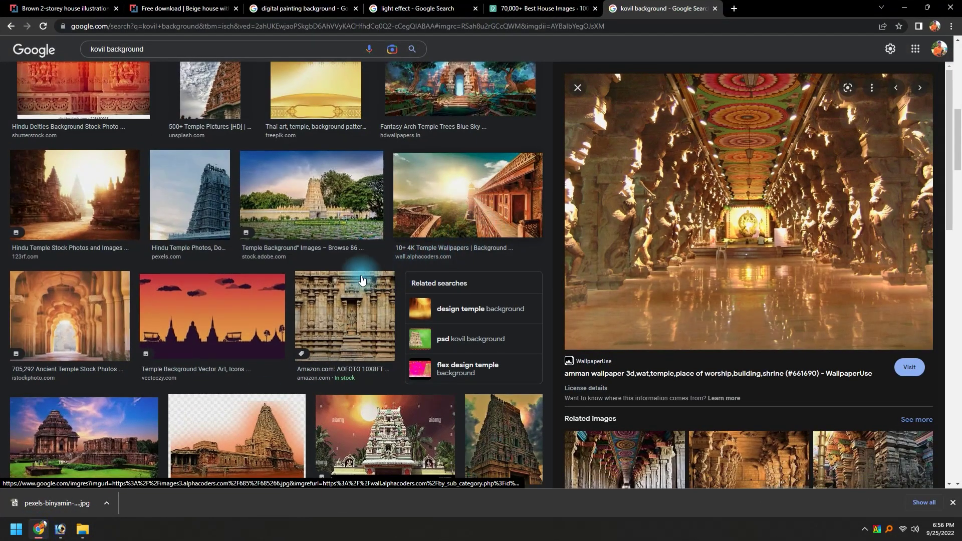
# Browse the digital painting background results and run the related oil painting background search.
pyautogui.scroll(3, 491, 217)
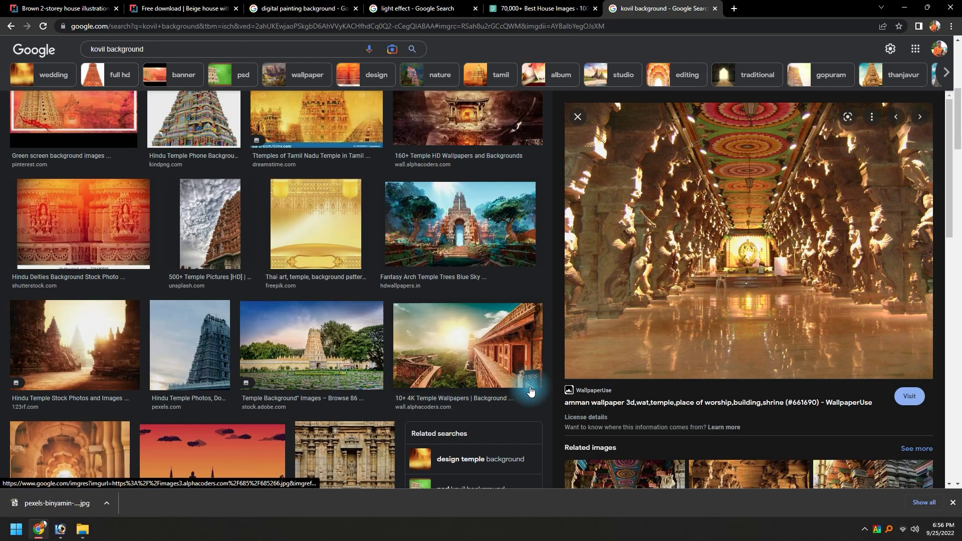
pyautogui.click(321, 9)
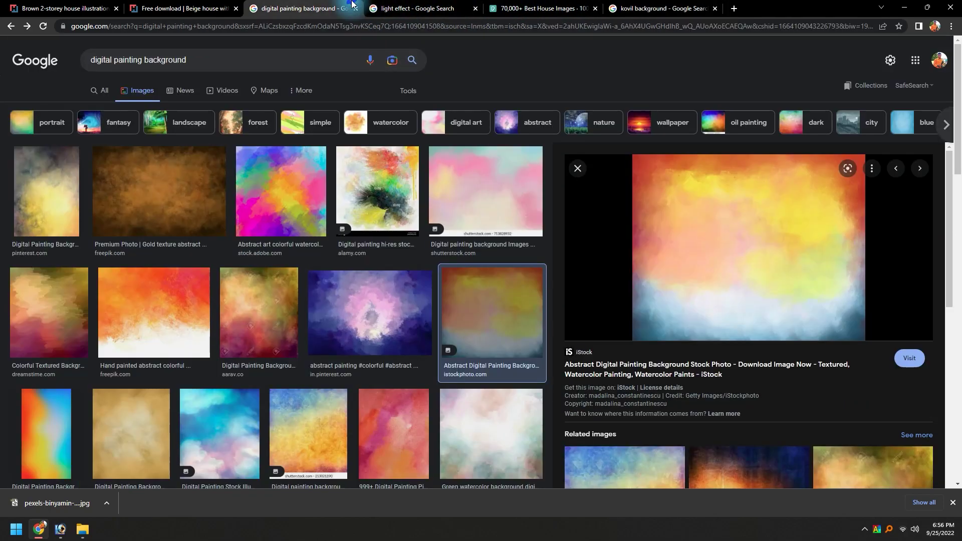
pyautogui.scroll(-3, 440, 300)
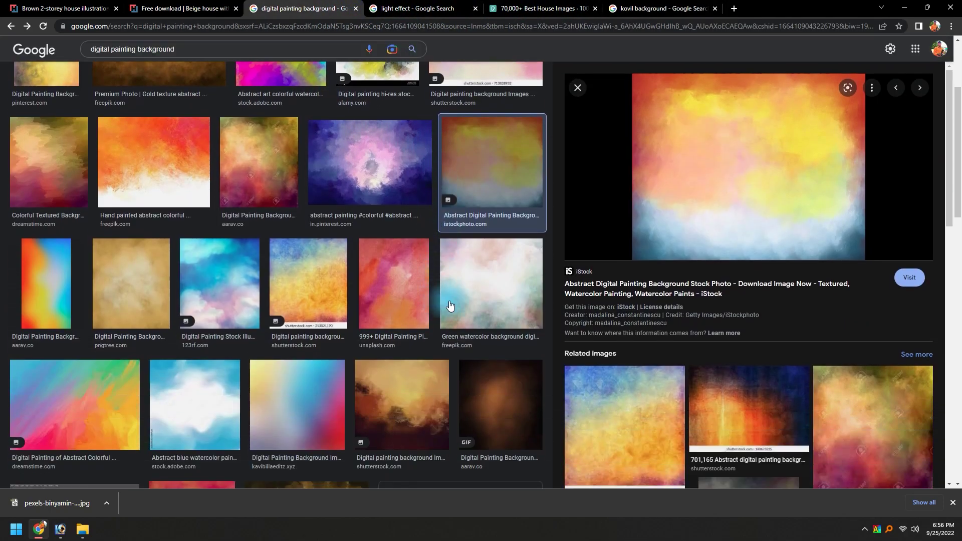
pyautogui.scroll(-3, 401, 301)
pyautogui.scroll(-3, 366, 301)
pyautogui.scroll(-2, 338, 300)
pyautogui.scroll(-3, 338, 301)
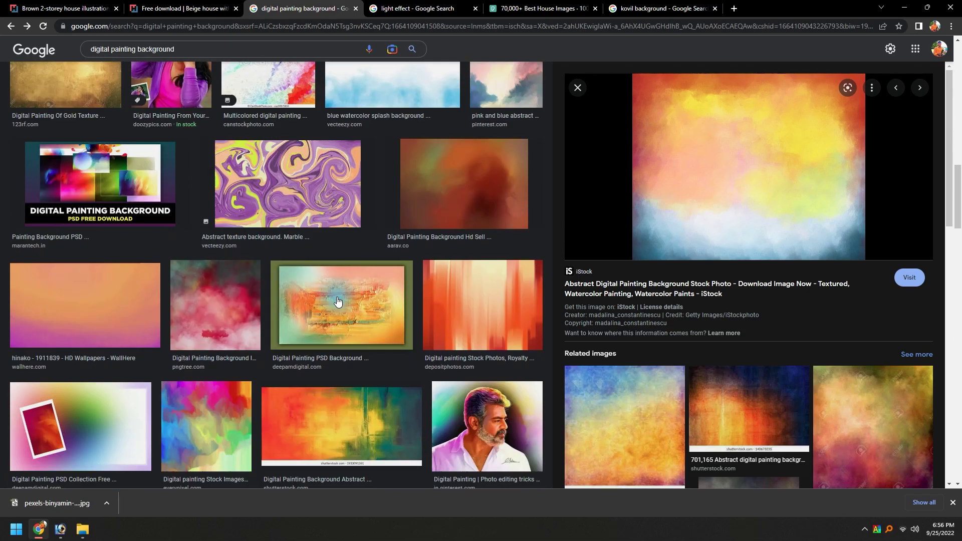
pyautogui.scroll(-3, 337, 301)
pyautogui.scroll(-3, 337, 301)
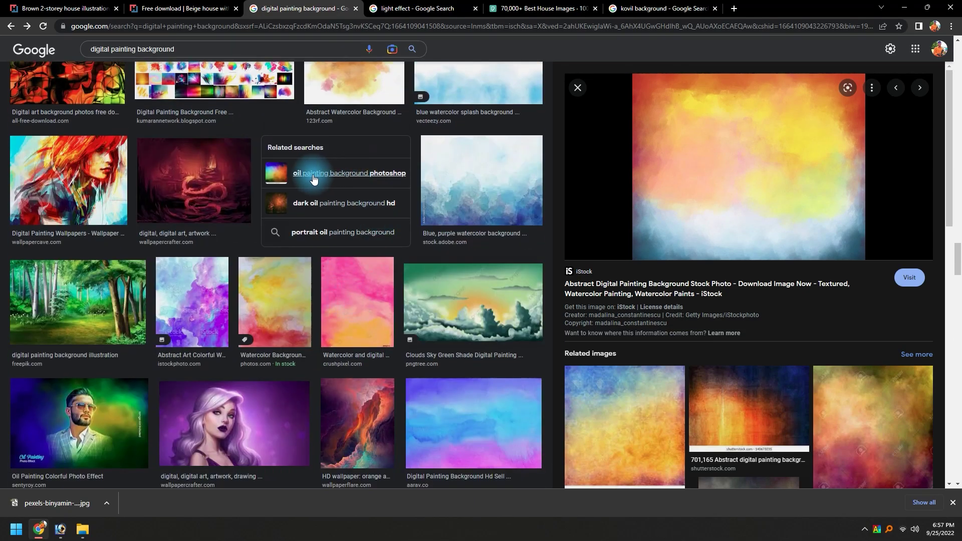
pyautogui.click(395, 204)
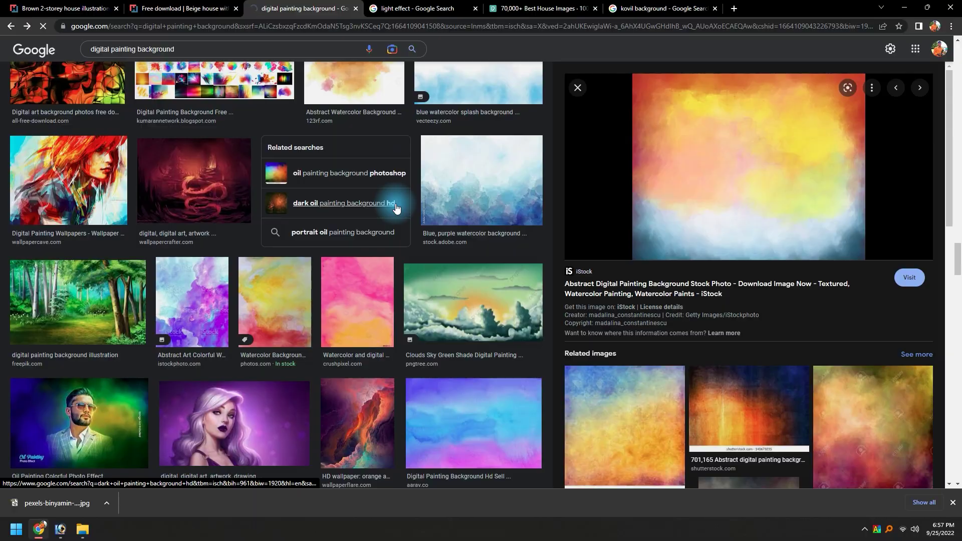
pyautogui.hotkey('alt', 'Tab')
pyautogui.hotkey('alt', 'Tab')
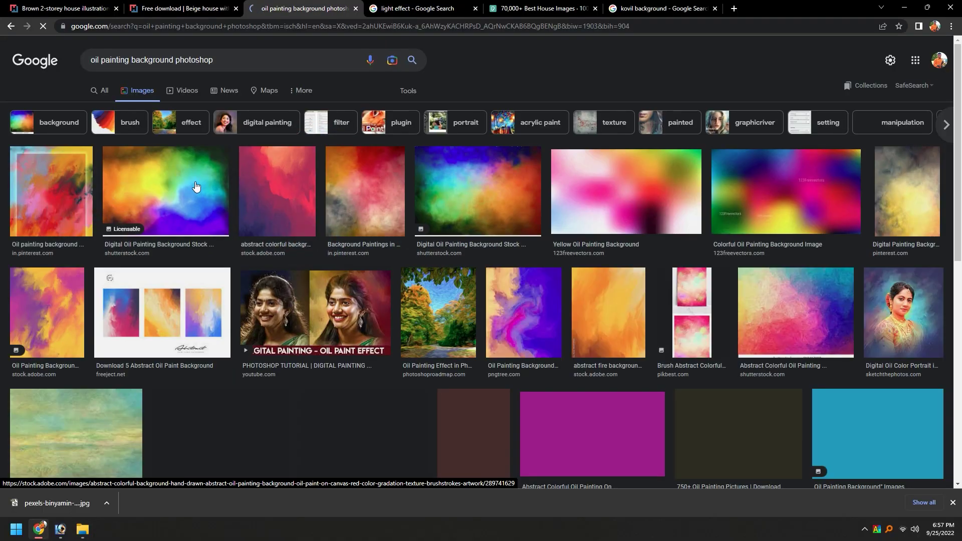
# Preview colourful digital oil painting backgrounds and copy one from its right-click menu.
pyautogui.click(161, 200)
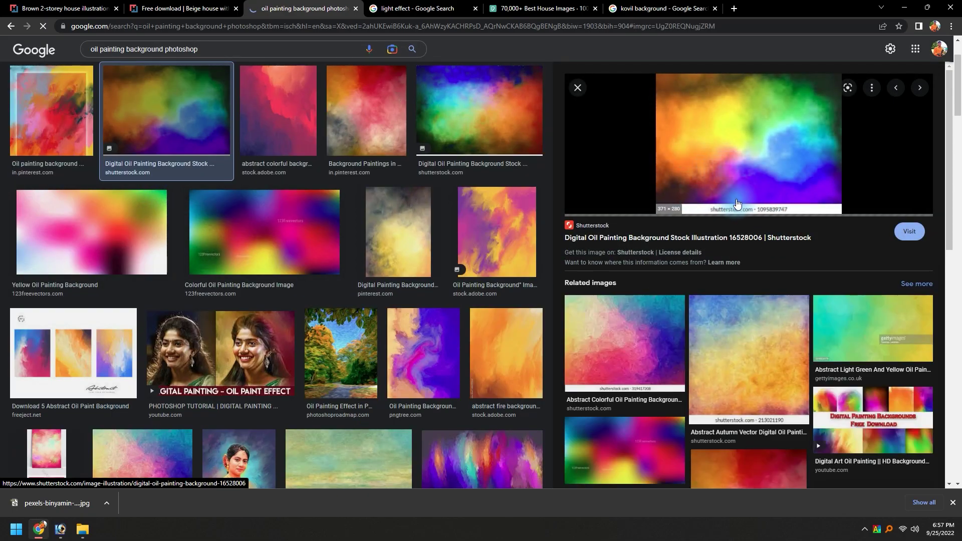
pyautogui.click(491, 120)
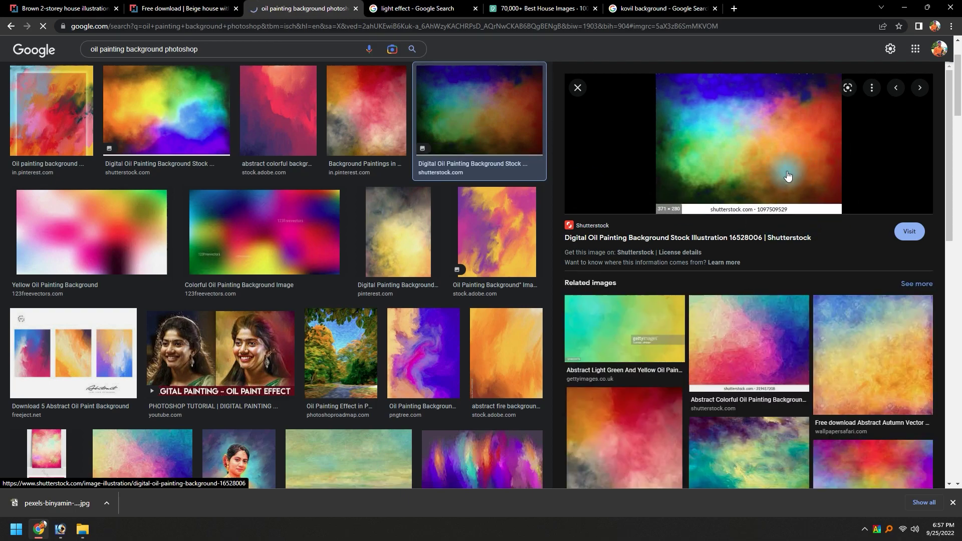
pyautogui.rightClick(756, 140)
pyautogui.click(801, 257)
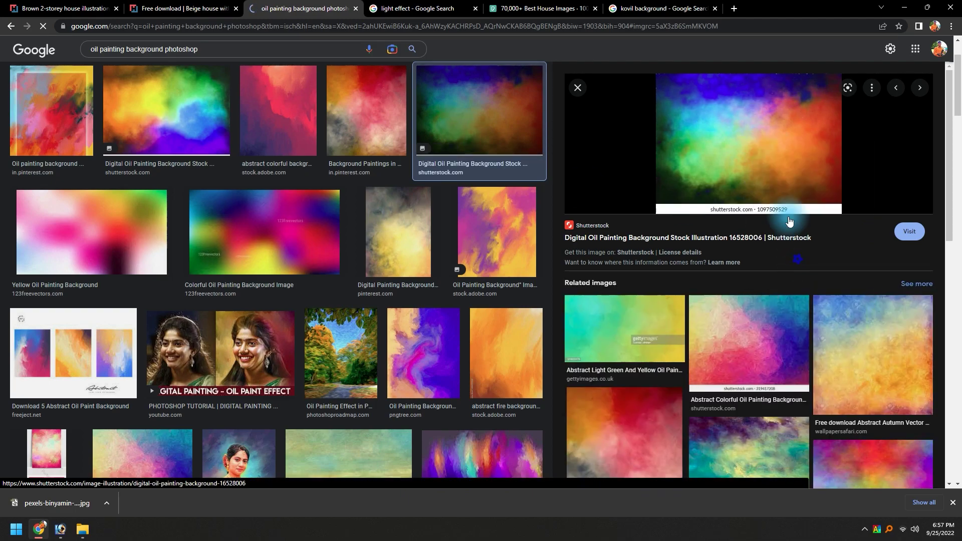
pyautogui.rightClick(751, 146)
pyautogui.click(773, 261)
pyautogui.hotkey('alt', 'Tab')
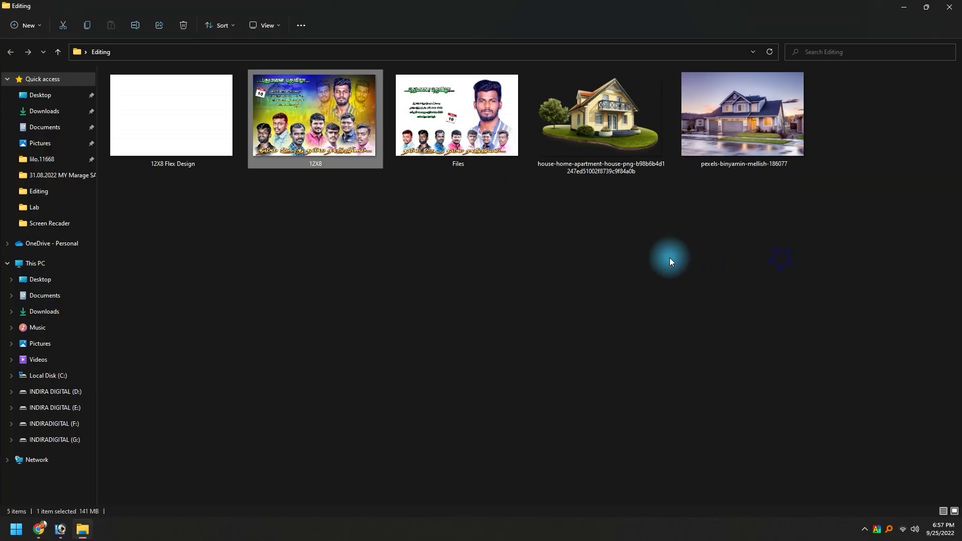
# Paste the oil painting background and scale it to cover the whole banner canvas.
pyautogui.hotkey('alt', 'Tab')
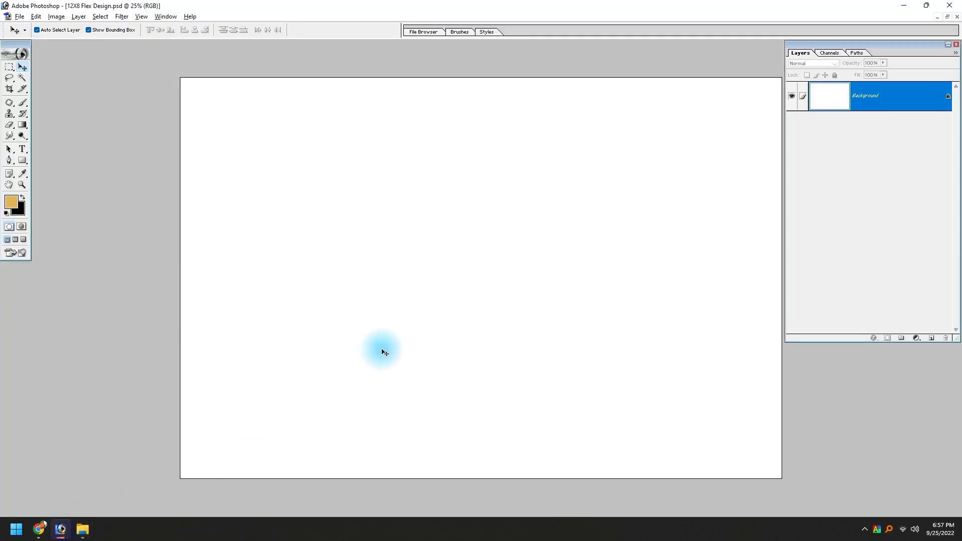
pyautogui.hotkey('ctrl', 'v')
pyautogui.hotkey('ctrl', 't')
pyautogui.moveTo(505, 295); pyautogui.dragTo(634, 401)
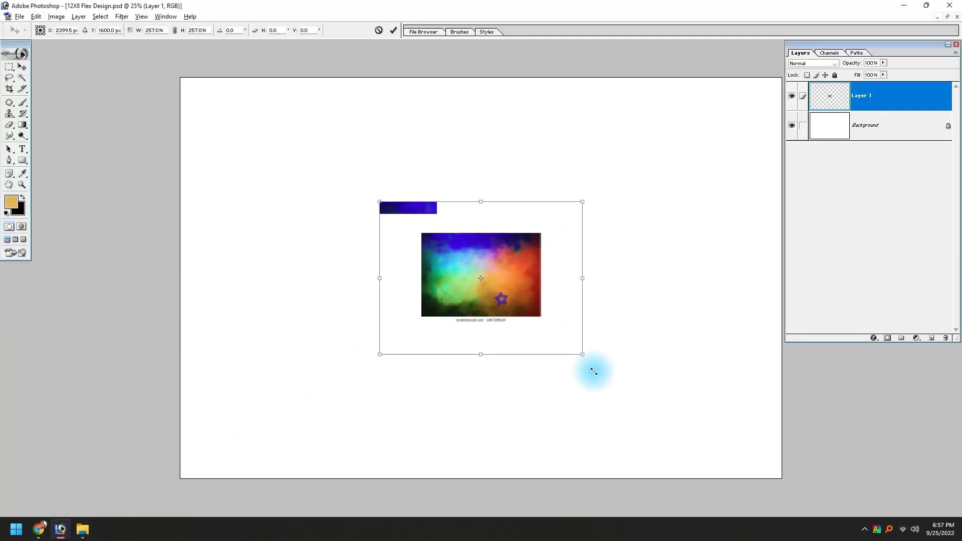
pyautogui.press('Return')
pyautogui.moveTo(564, 326); pyautogui.dragTo(420, 248)
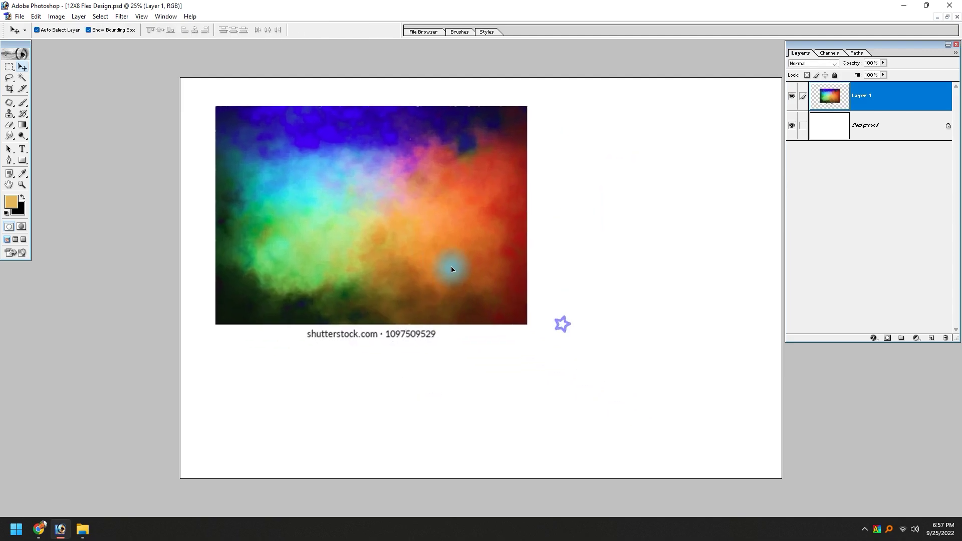
pyautogui.hotkey('ctrl', 't')
pyautogui.moveTo(493, 314)
pyautogui.mouseDown()
pyautogui.moveTo(741, 456)
pyautogui.moveTo(783, 514)
pyautogui.mouseUp()
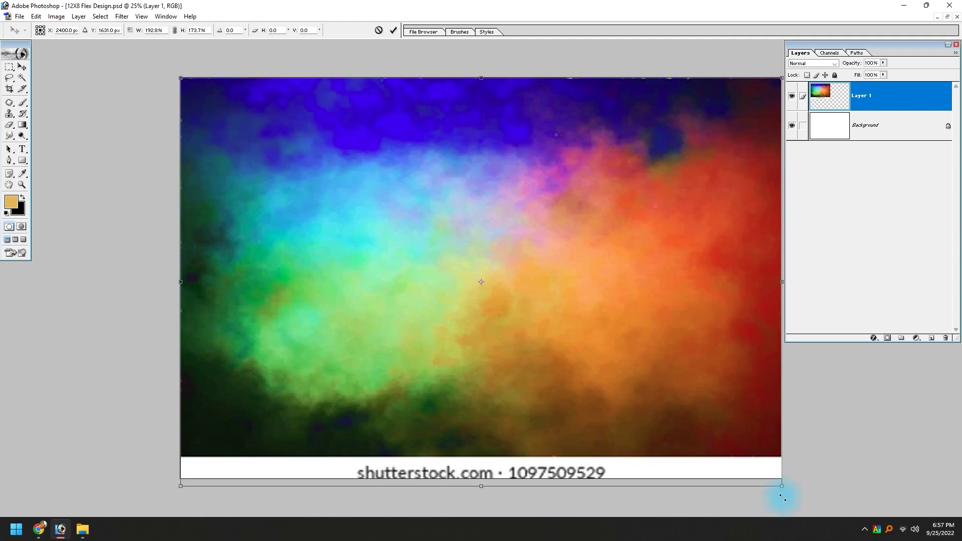
pyautogui.press('Return')
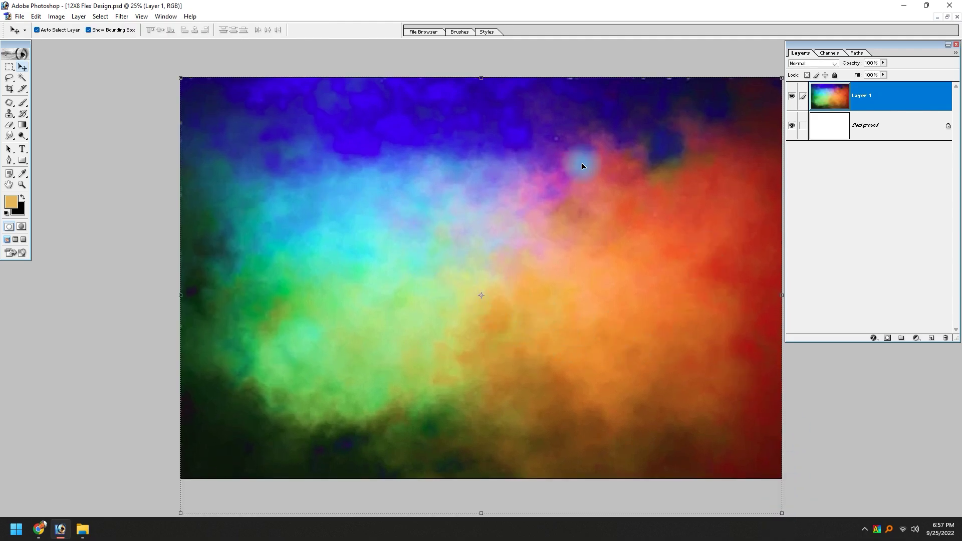
pyautogui.moveTo(465, 155); pyautogui.dragTo(337, 253)
pyautogui.hotkey('ctrl', '0')
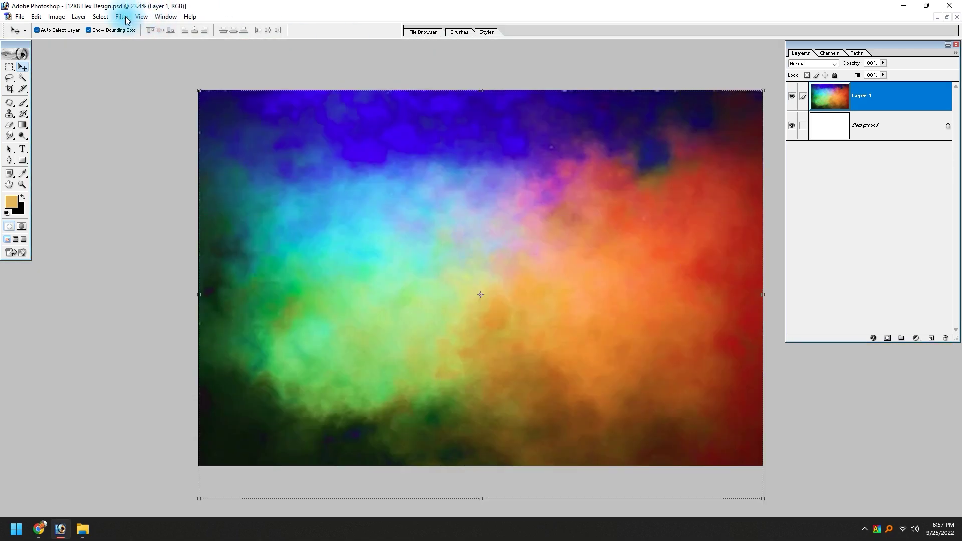
# Soften the background layer with a Gaussian Blur.
pyautogui.click(122, 17)
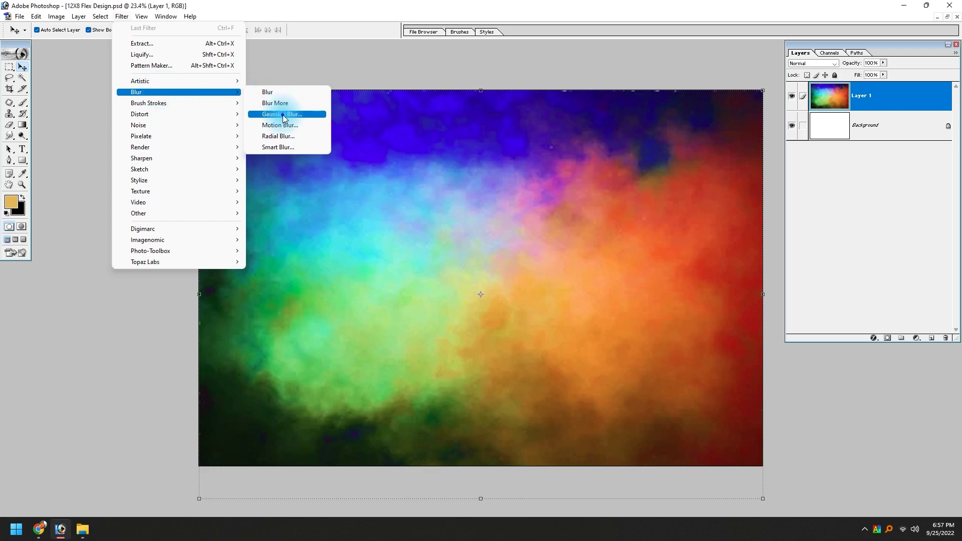
pyautogui.click(282, 116)
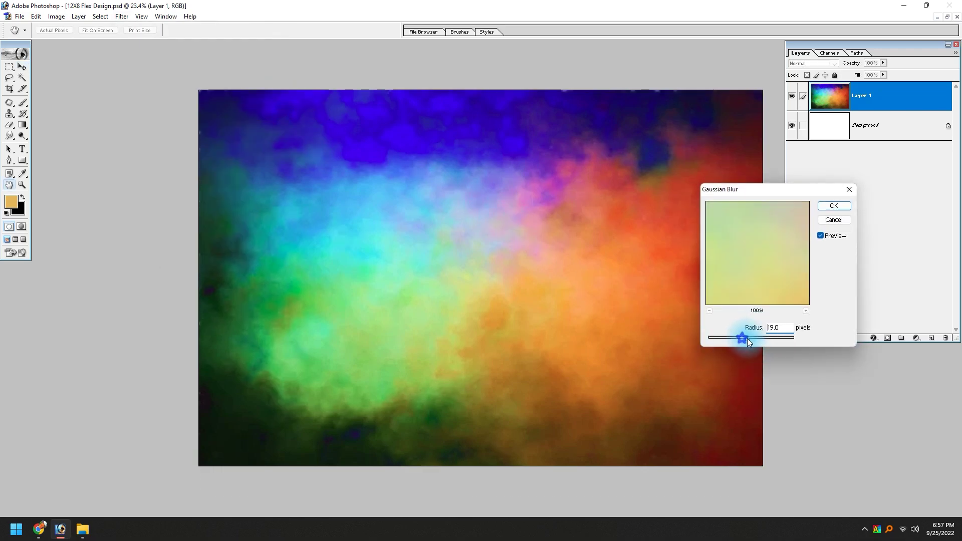
pyautogui.press('Return')
pyautogui.press('v')
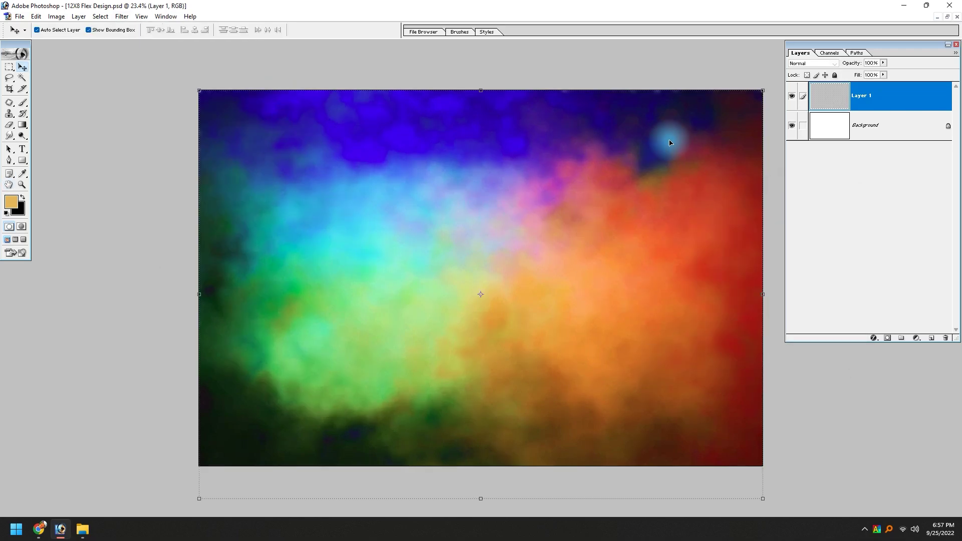
pyautogui.hotkey('alt', 'Tab')
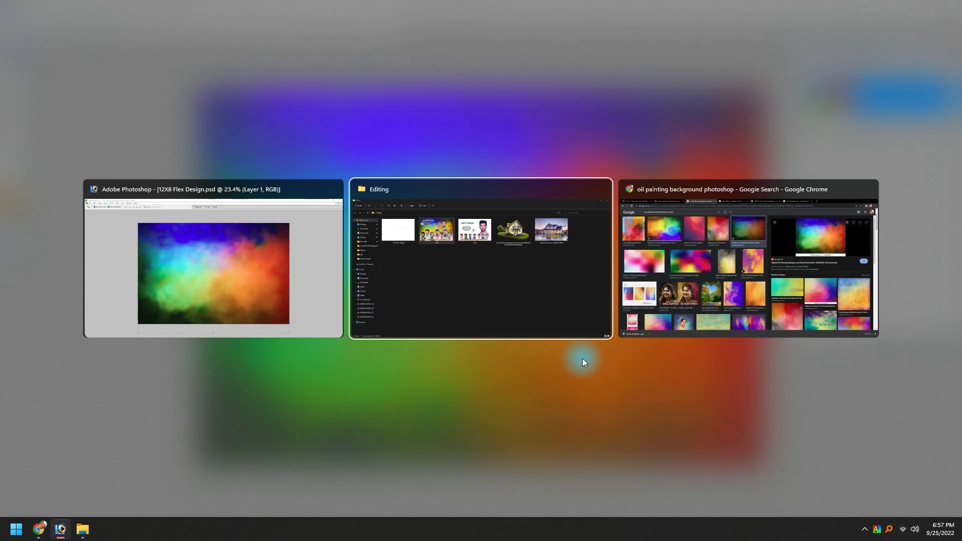
# Preview the finished 12X8 reference poster in ACDSee, then return to the browser image search.
pyautogui.press('Tab')
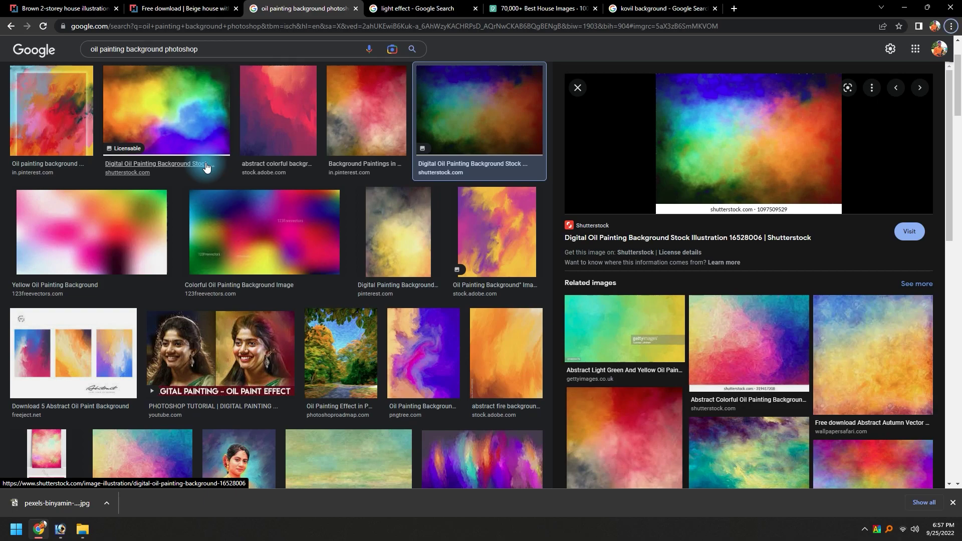
pyautogui.hotkey('alt', 'Tab')
pyautogui.press('Tab')
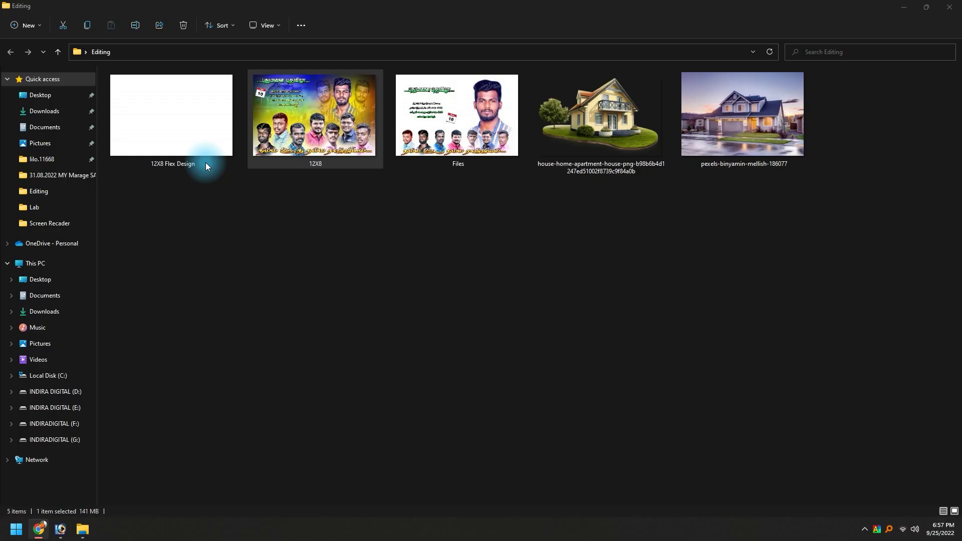
pyautogui.doubleClick(296, 109)
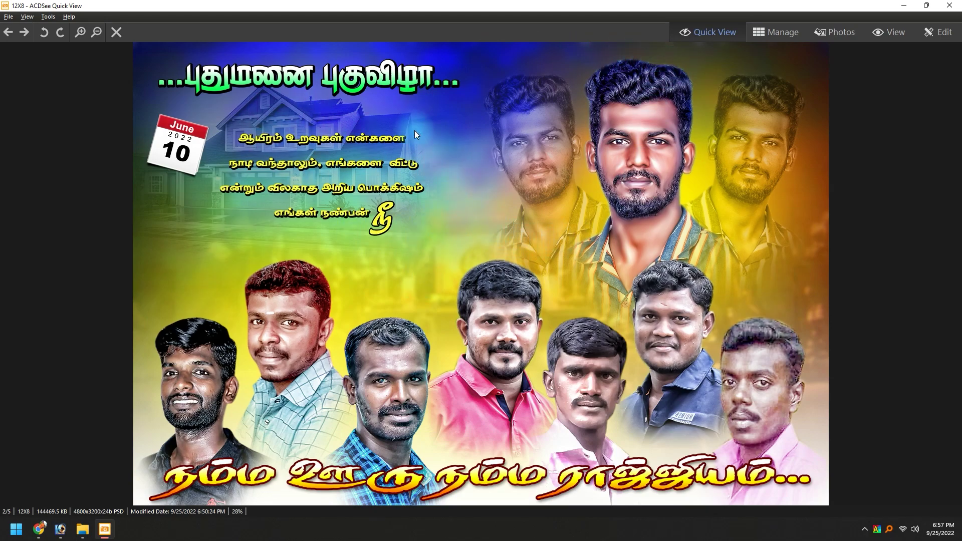
pyautogui.press('Escape')
pyautogui.hotkey('alt', 'Tab')
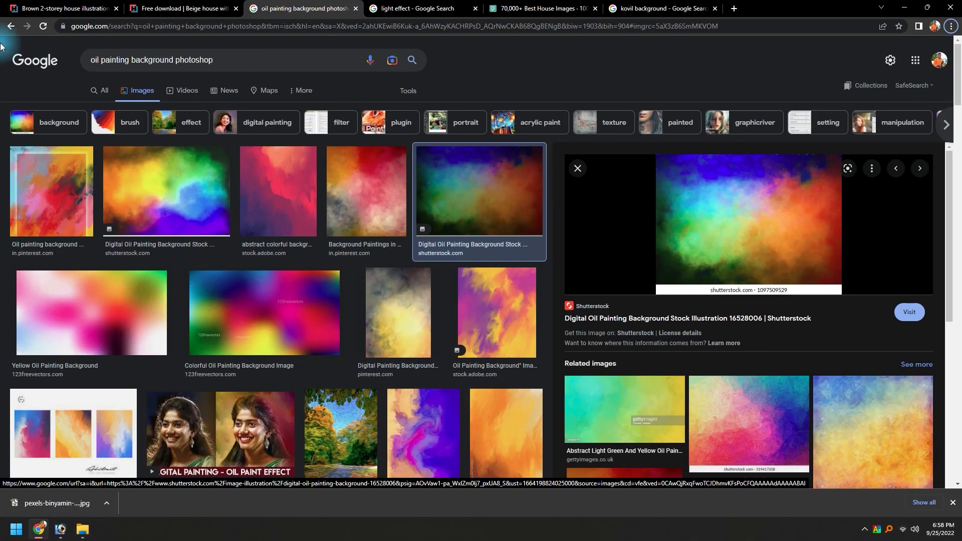
pyautogui.click(521, 7)
# Review the Pexels house results and select the downloaded house photo in the Editing folder.
pyautogui.scroll(4, 230, 170)
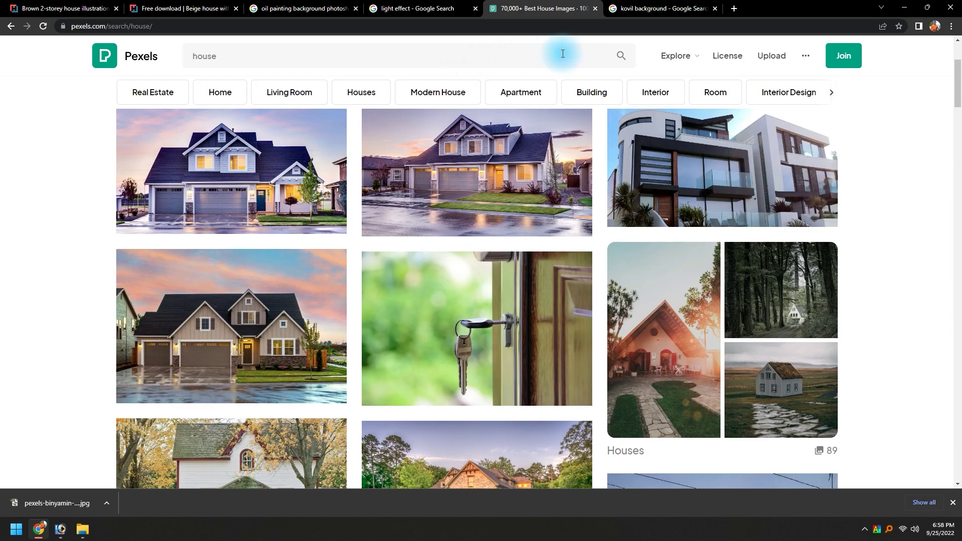
pyautogui.moveTo(477, 173)
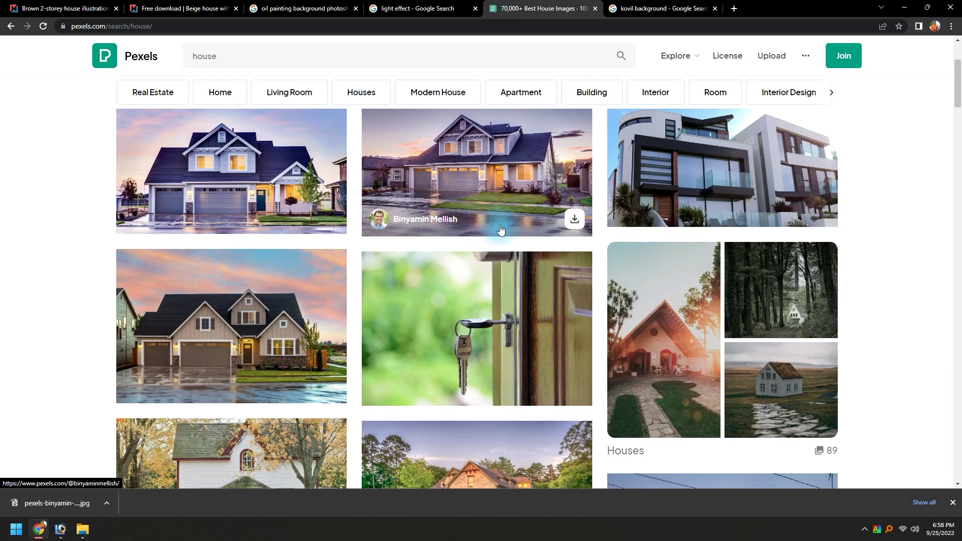
pyautogui.click(58, 503)
pyautogui.click(717, 116)
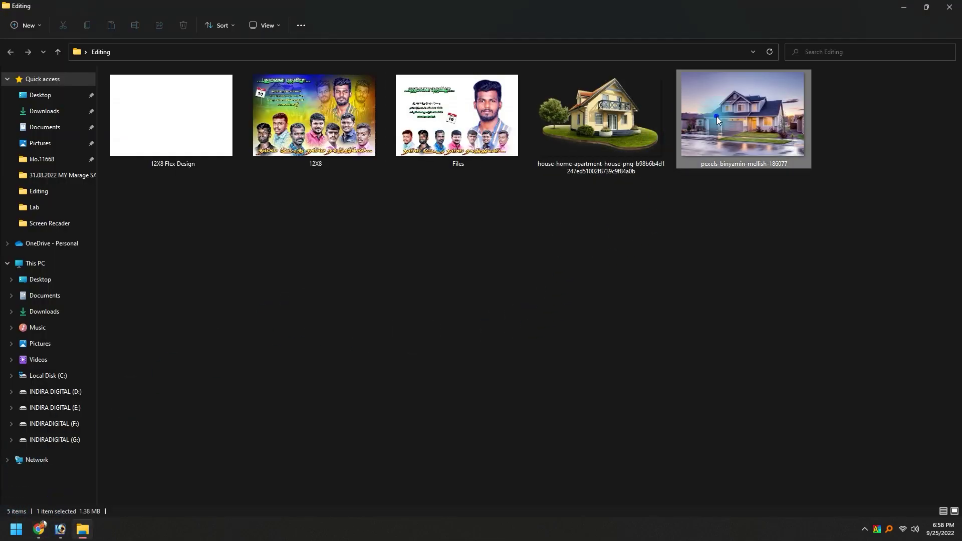
pyautogui.hotkey('alt', 'Tab')
pyautogui.hotkey('alt', 'Tab')
# Place the Pexels house photo onto the banner as a new layer.
pyautogui.moveTo(737, 126); pyautogui.dragTo(407, 359)
pyautogui.hotkey('alt', 'Tab')
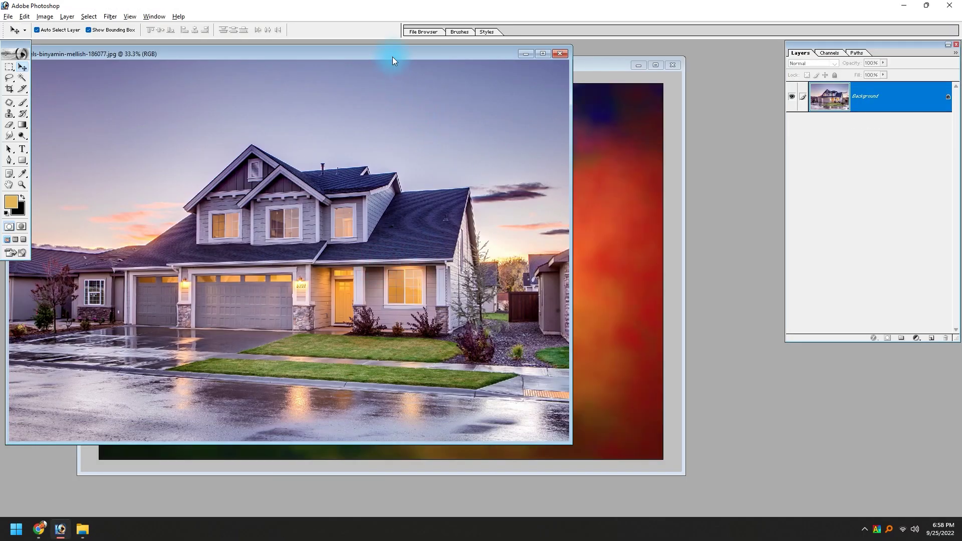
pyautogui.moveTo(393, 57); pyautogui.dragTo(281, 225)
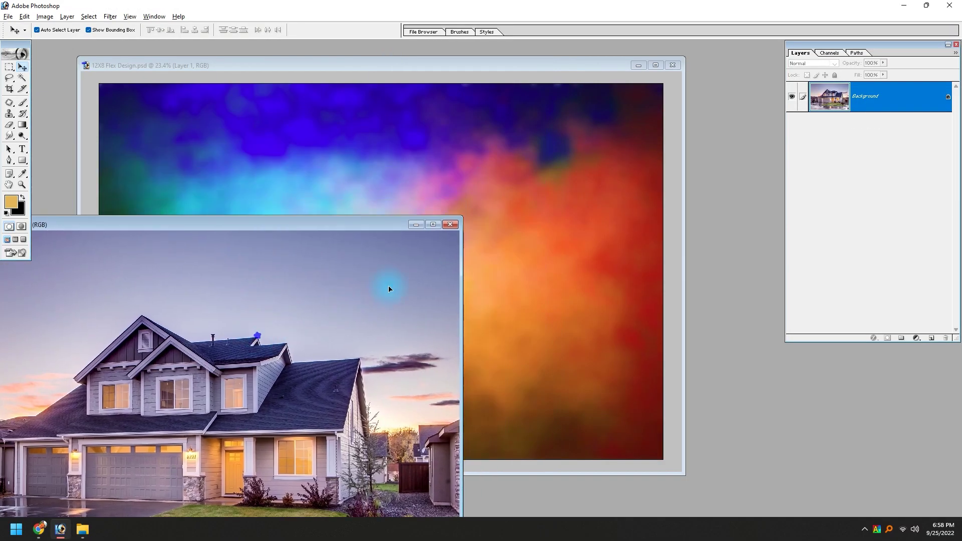
pyautogui.moveTo(389, 289)
pyautogui.mouseDown()
pyautogui.moveTo(488, 325)
pyautogui.moveTo(385, 295)
pyautogui.mouseUp()
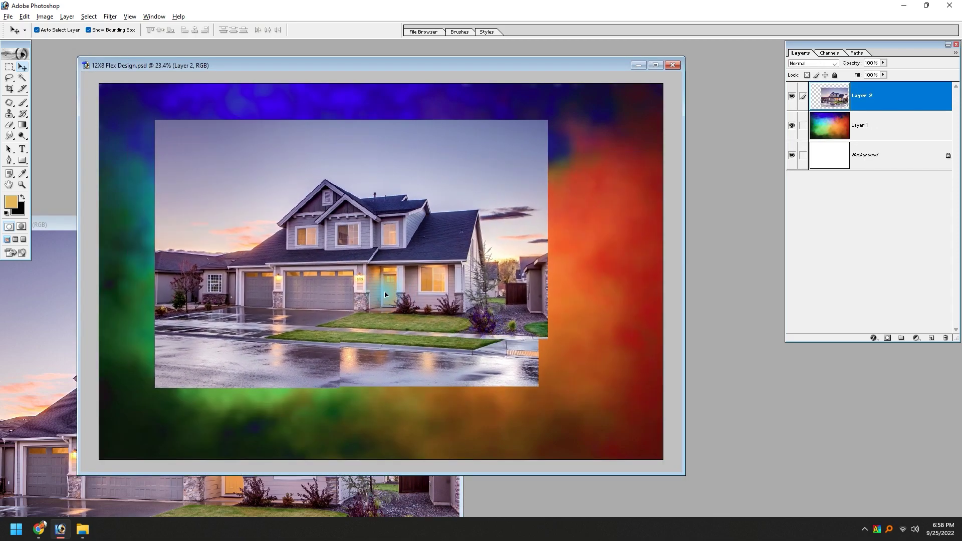
pyautogui.click(656, 65)
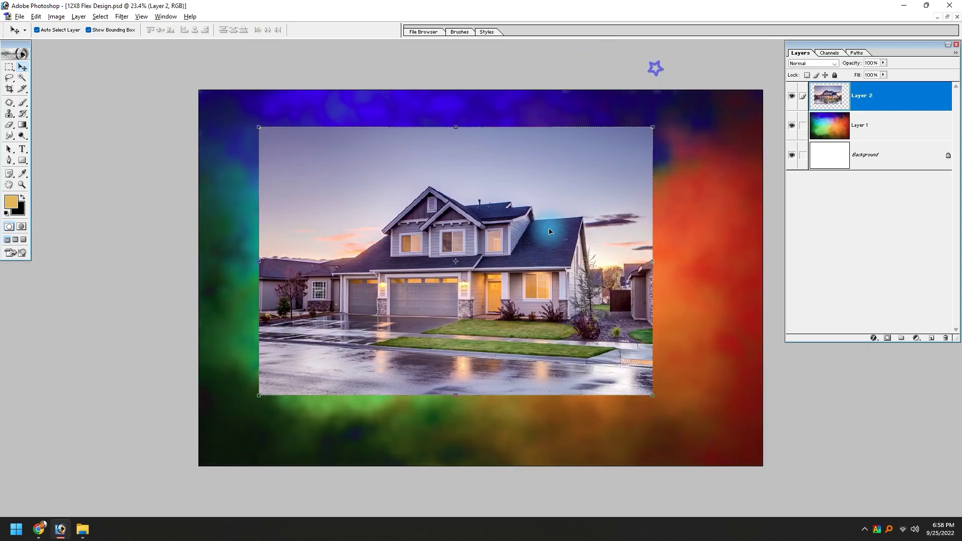
# Erase the house photo's hard edges so it melts into the rainbow background.
pyautogui.press('e')
pyautogui.press('[')
pyautogui.press('[')
pyautogui.moveTo(216, 135); pyautogui.dragTo(461, 441)
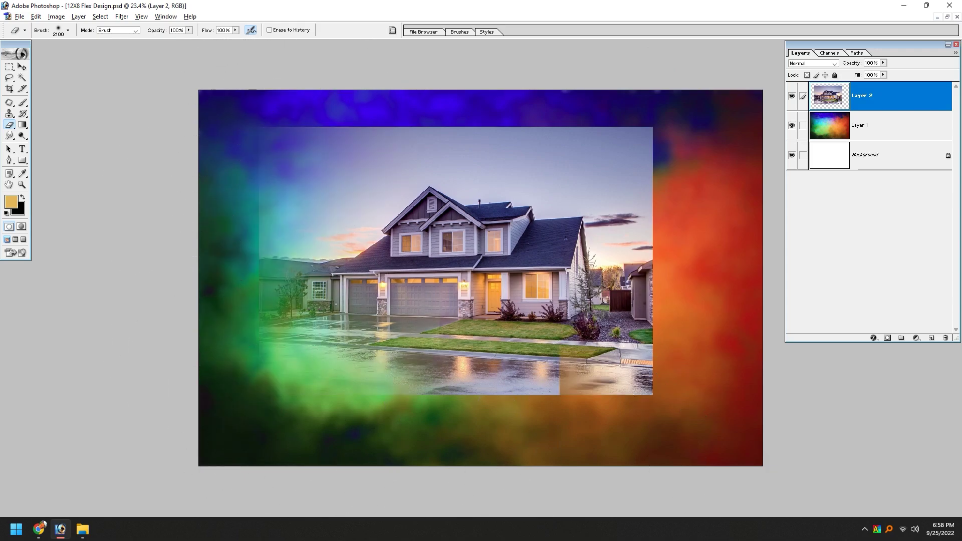
pyautogui.moveTo(196, 232)
pyautogui.mouseDown()
pyautogui.moveTo(302, 118)
pyautogui.moveTo(673, 437)
pyautogui.moveTo(741, 237)
pyautogui.mouseUp()
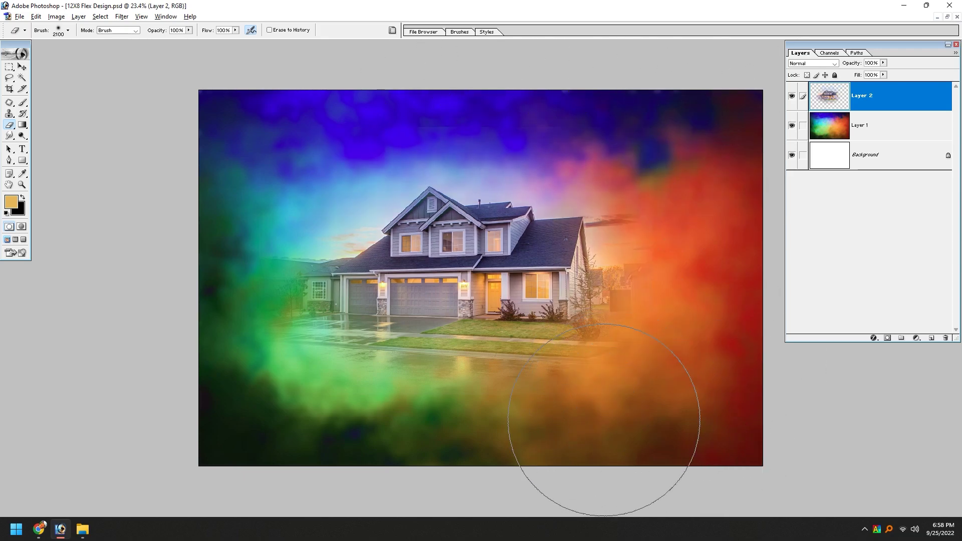
pyautogui.press('v')
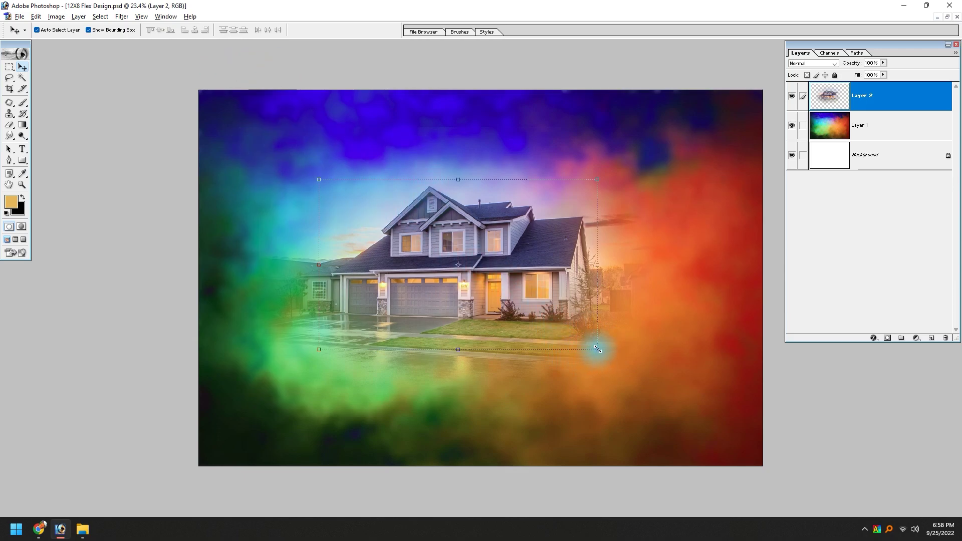
# Shrink the house and move it into the banner's upper-left area.
pyautogui.moveTo(597, 349); pyautogui.dragTo(534, 314)
pyautogui.press('Return')
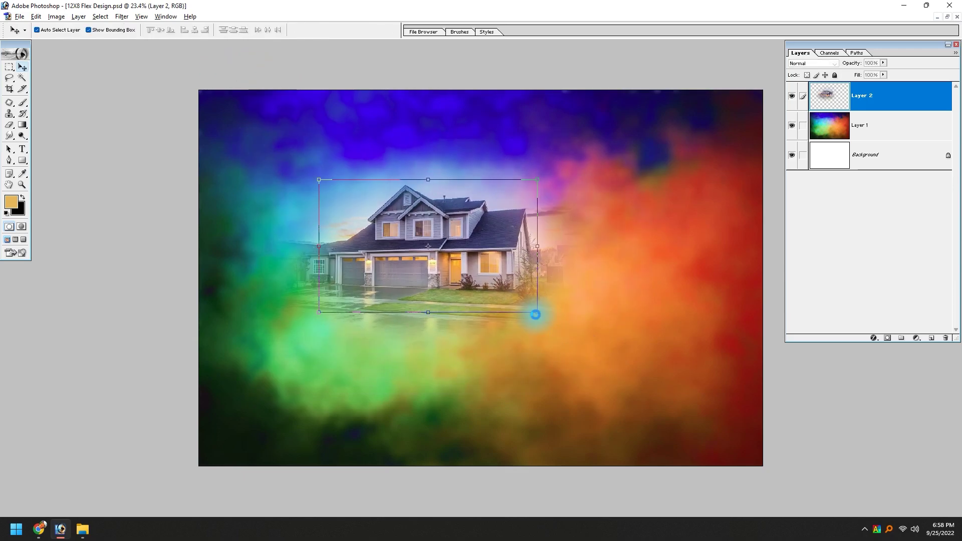
pyautogui.moveTo(535, 315); pyautogui.dragTo(456, 249)
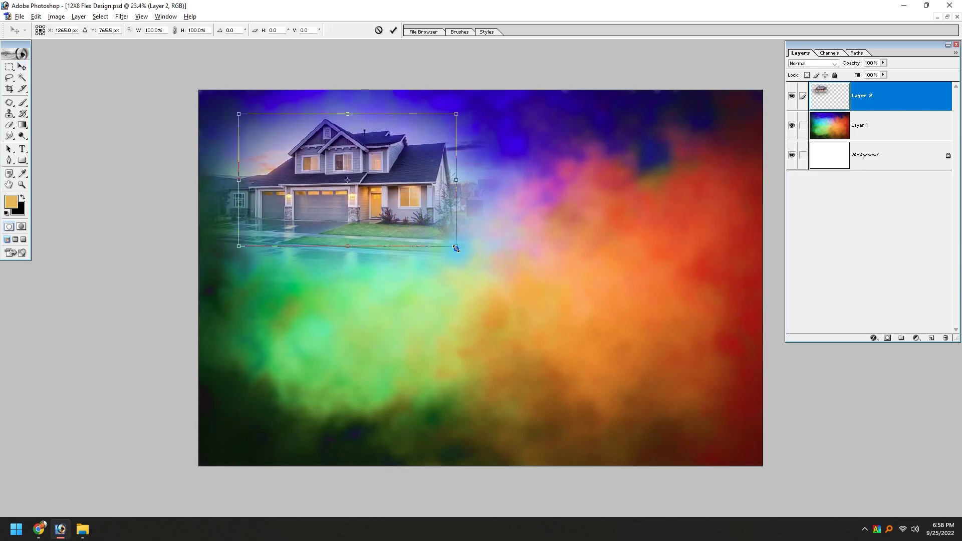
pyautogui.click(456, 249)
pyautogui.moveTo(457, 249); pyautogui.dragTo(437, 242)
pyautogui.press('Return')
pyautogui.moveTo(394, 201); pyautogui.dragTo(385, 193)
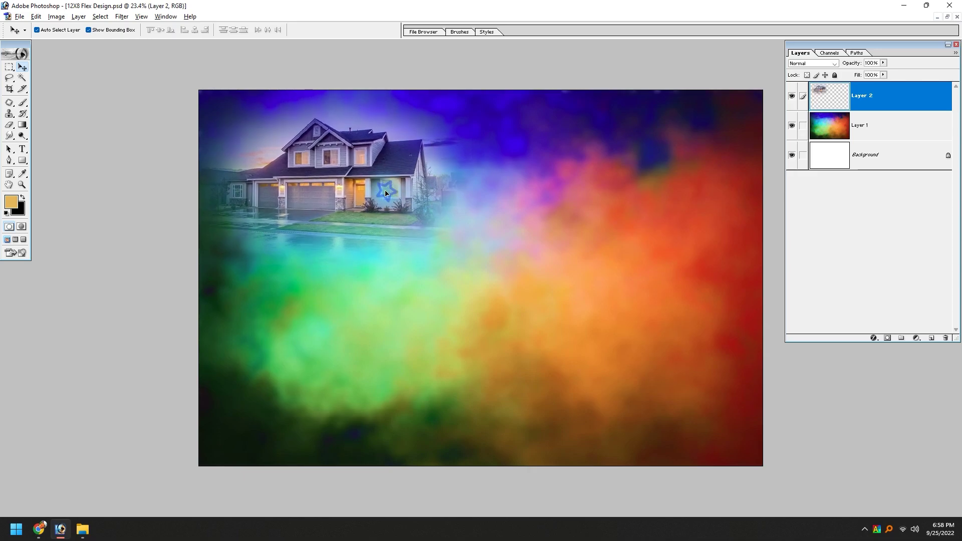
# Set the house layer's blend mode to Luminosity and nudge it into place.
pyautogui.click(816, 65)
pyautogui.click(814, 217)
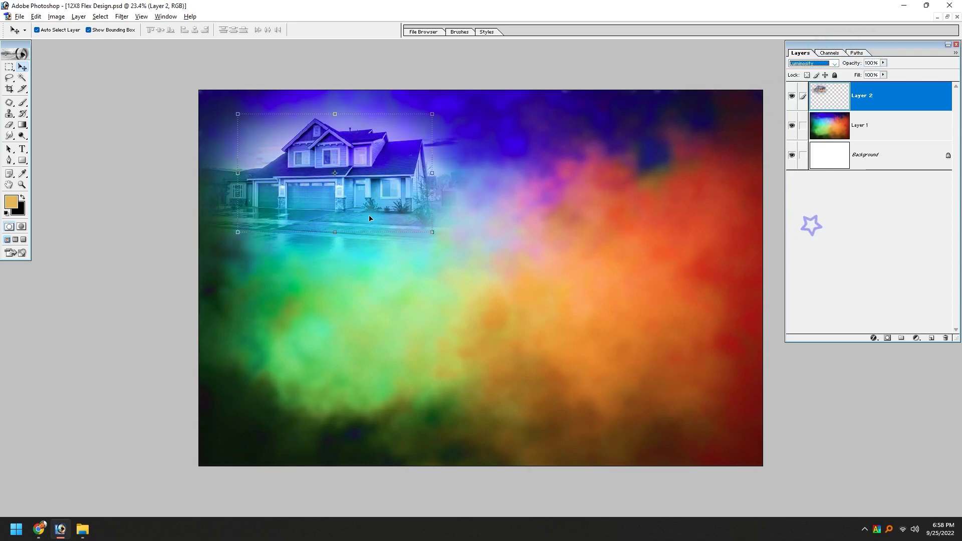
pyautogui.moveTo(360, 212); pyautogui.dragTo(363, 211)
pyautogui.click(378, 285)
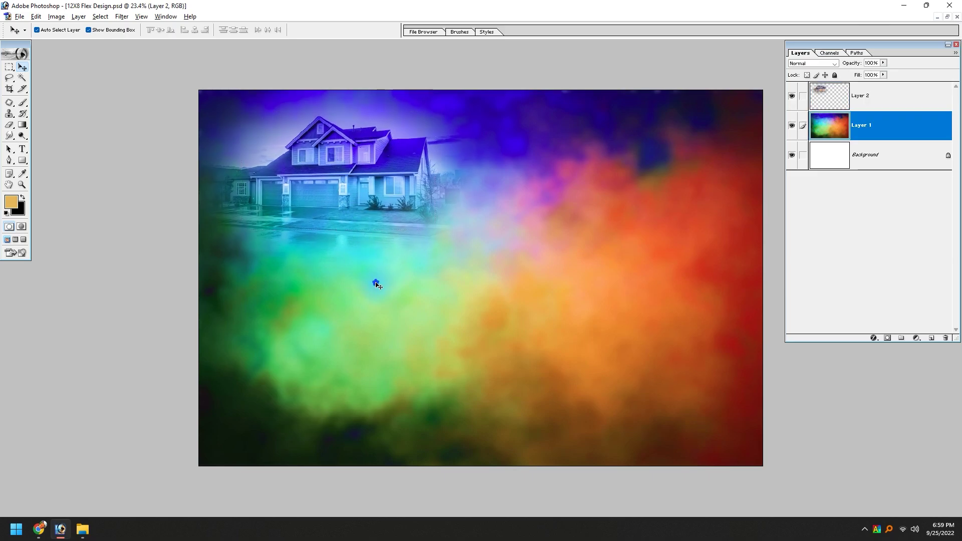
pyautogui.hotkey('alt', 'Tab')
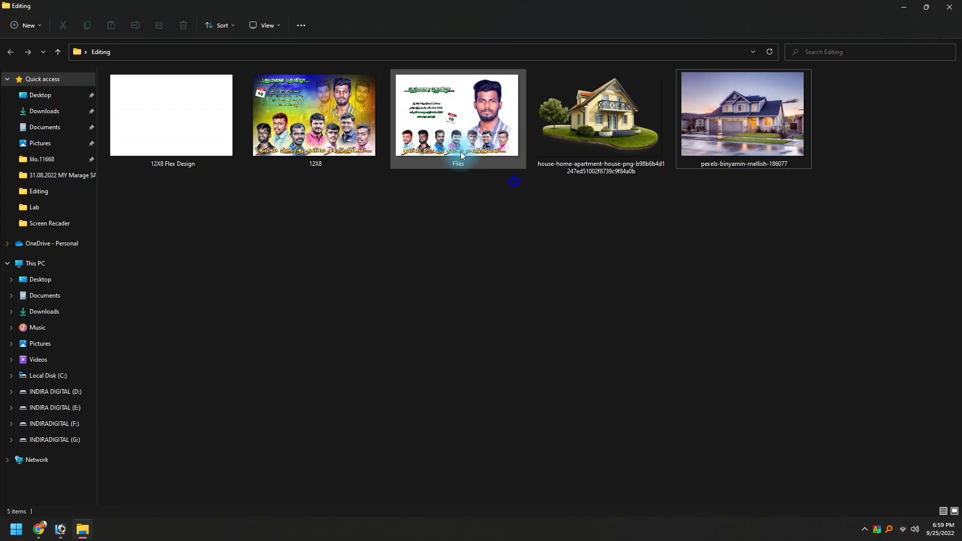
# Preview the 12X8 reference banner in ACDSee, close it, and dismiss the text layer update prompt.
pyautogui.click(333, 125)
pyautogui.doubleClick(332, 120)
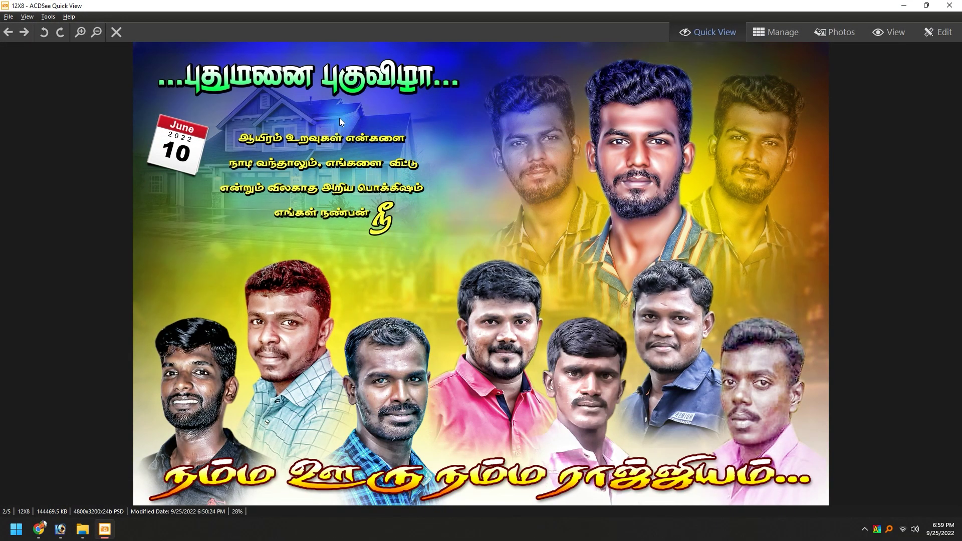
pyautogui.click(950, 5)
pyautogui.click(467, 191)
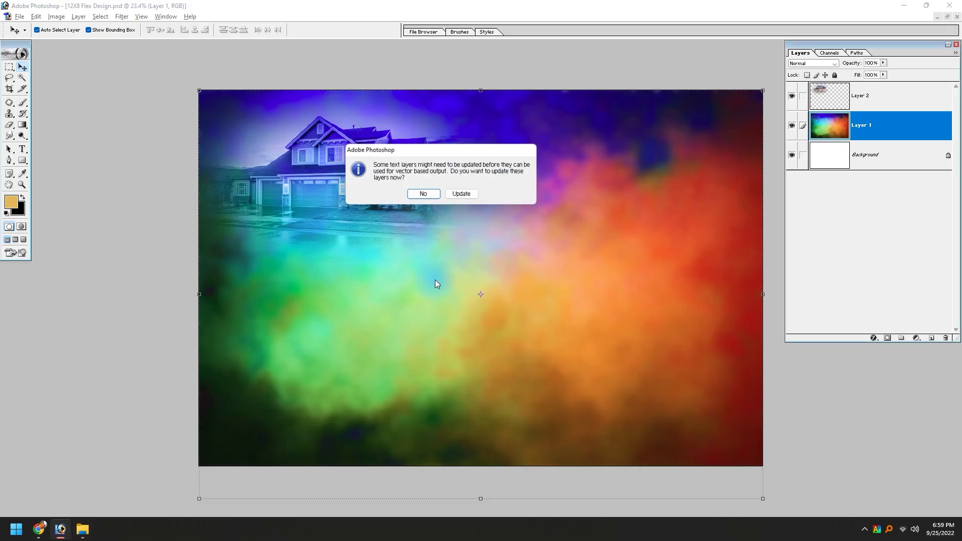
pyautogui.click(461, 193)
# Copy the Tamil heading text layer from Files.psd into the flex design.
pyautogui.moveTo(242, 60); pyautogui.dragTo(562, 225)
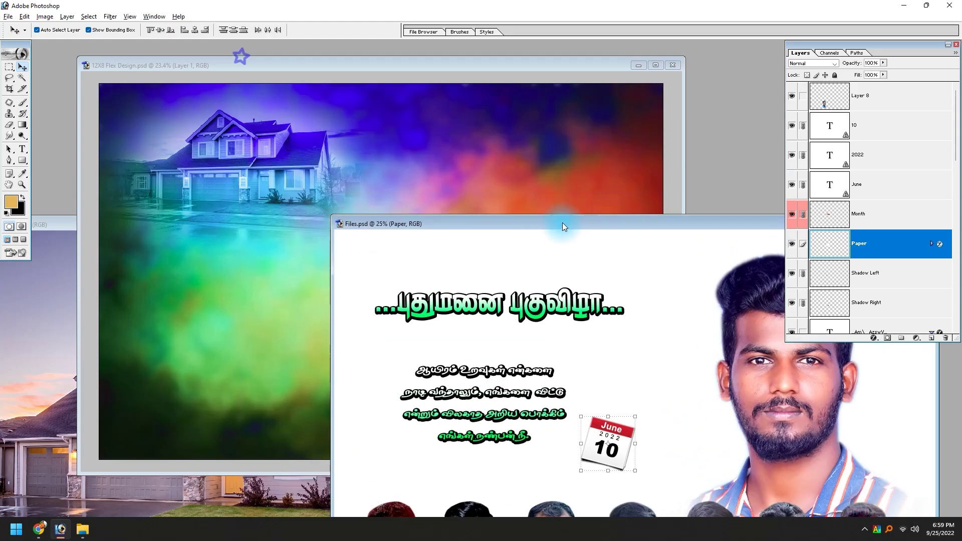
pyautogui.click(443, 308)
pyautogui.press('Return')
pyautogui.click(448, 321)
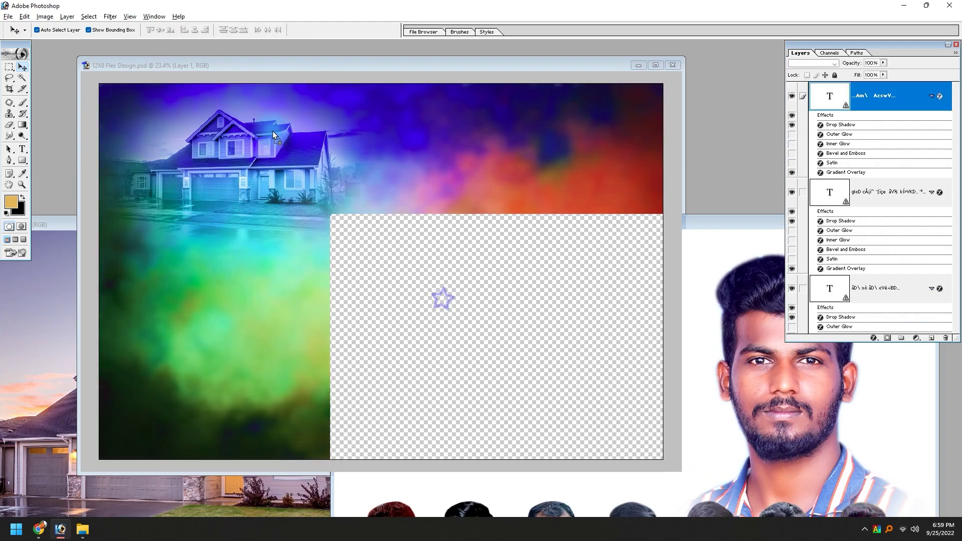
pyautogui.moveTo(447, 321); pyautogui.dragTo(346, 133)
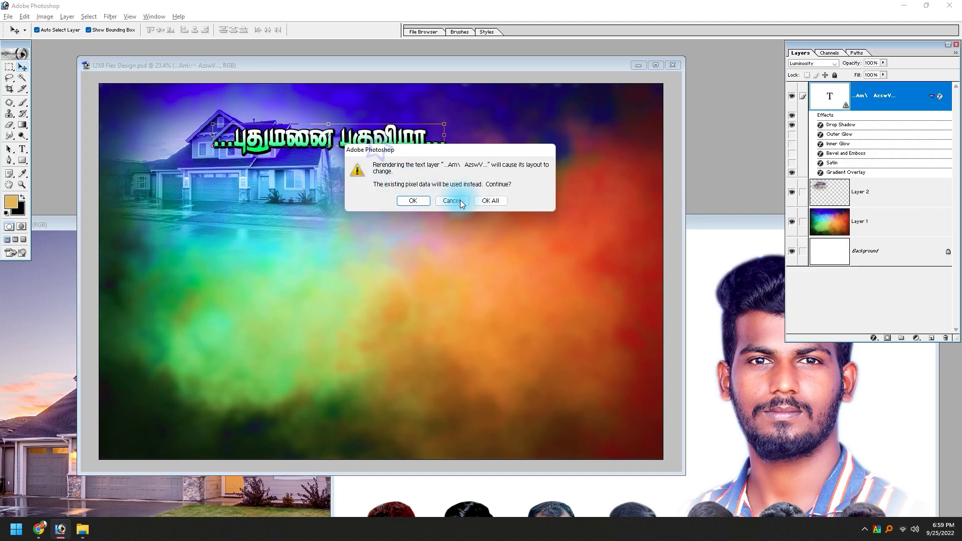
pyautogui.click(451, 200)
# Select all the heading text and try out different Tamil fonts on it.
pyautogui.click(22, 149)
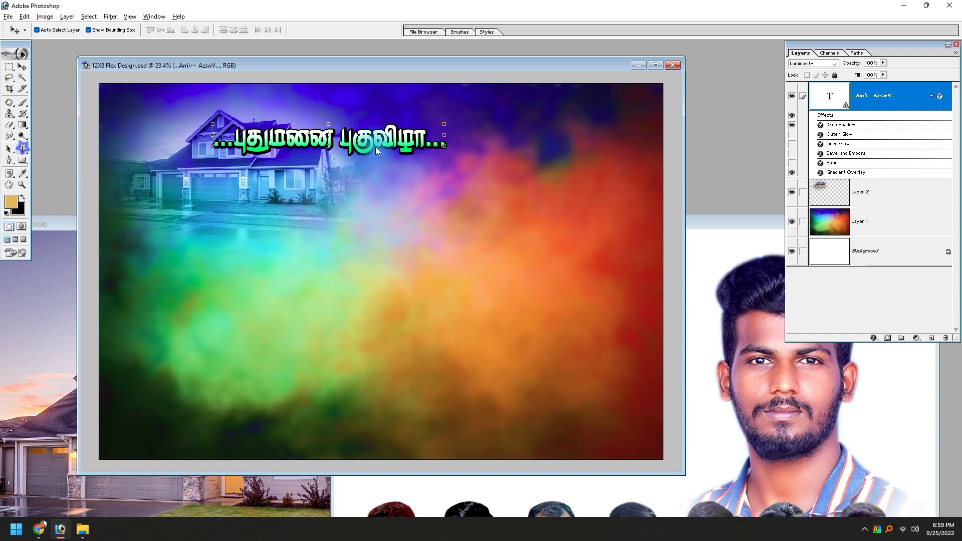
pyautogui.click(370, 142)
pyautogui.press('Return')
pyautogui.hotkey('ctrl', 'a')
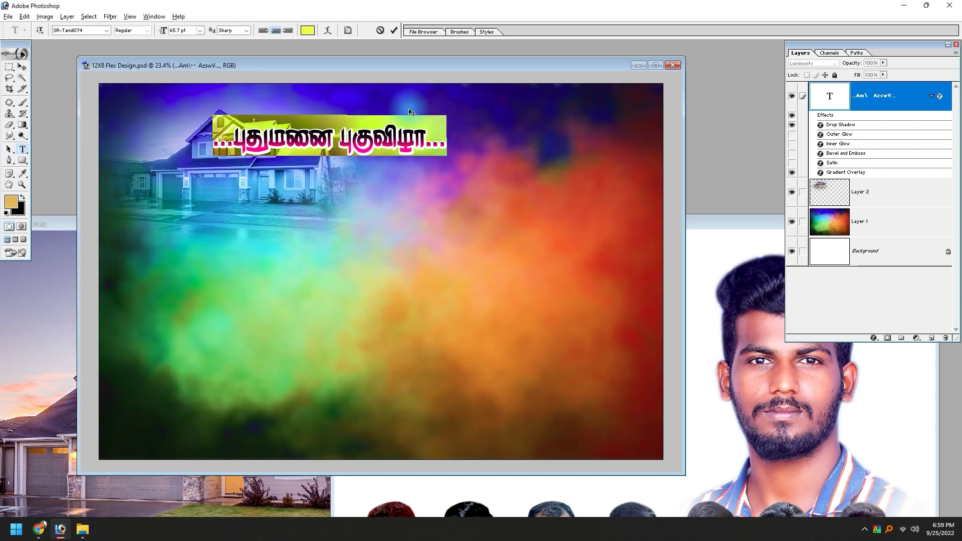
pyautogui.press('Down')
pyautogui.press('Down')
pyautogui.press('Down')
pyautogui.press('Down')
pyautogui.press('Down')
pyautogui.press('Down')
pyautogui.press('Down')
pyautogui.press('Up')
pyautogui.press('Up')
pyautogui.press('Up')
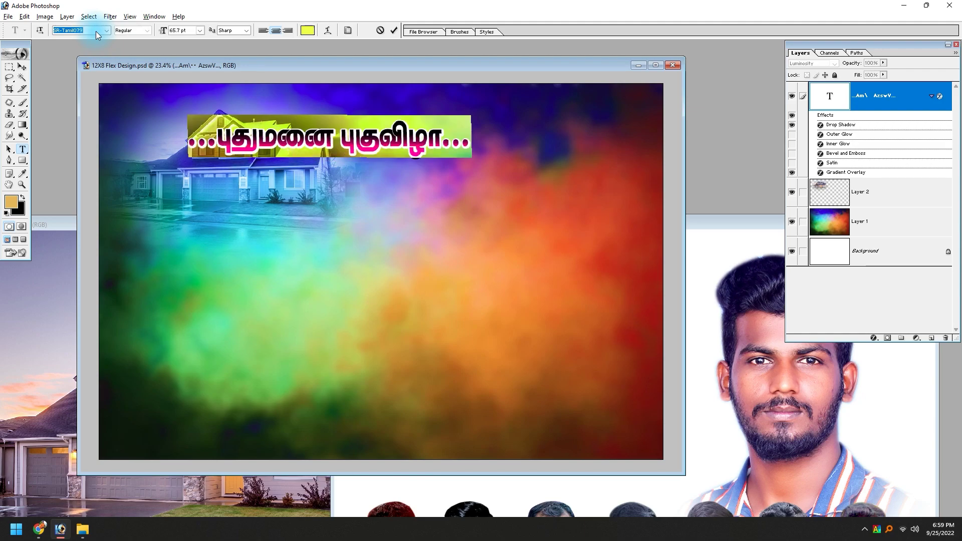
pyautogui.press('Return')
pyautogui.hotkey('ctrl', '0')
pyautogui.click(22, 66)
# Set the heading's font to SR-Tamil079.
pyautogui.press('f')
pyautogui.press('f')
pyautogui.keyDown('ctrl'); pyautogui.click(596, 205); pyautogui.keyUp('ctrl')
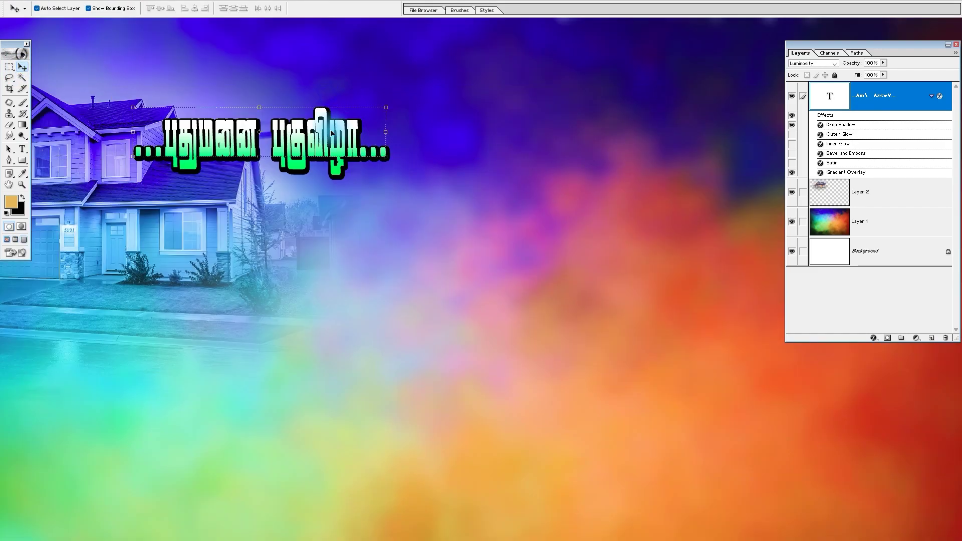
pyautogui.click(22, 149)
pyautogui.click(215, 148)
pyautogui.hotkey('ctrl', 'a')
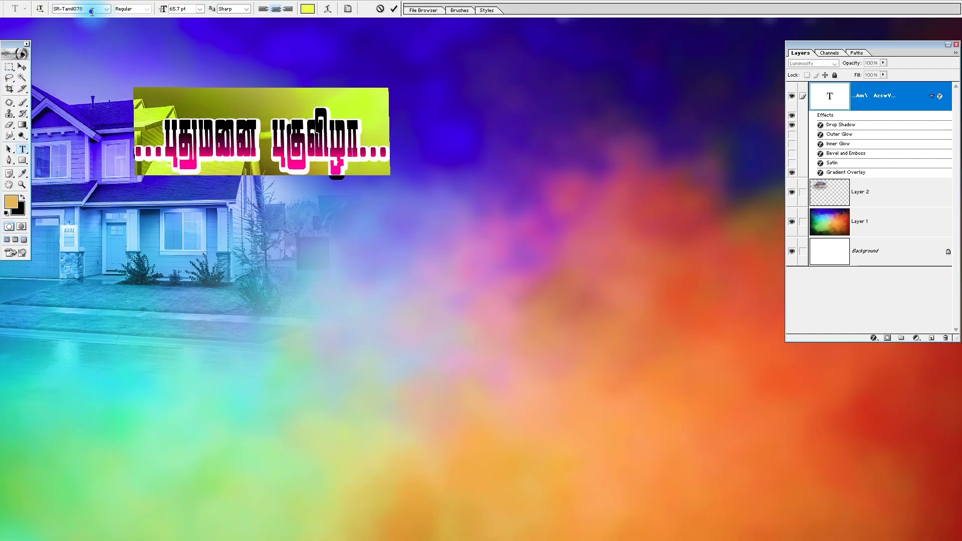
pyautogui.press('Down')
pyautogui.press('Down')
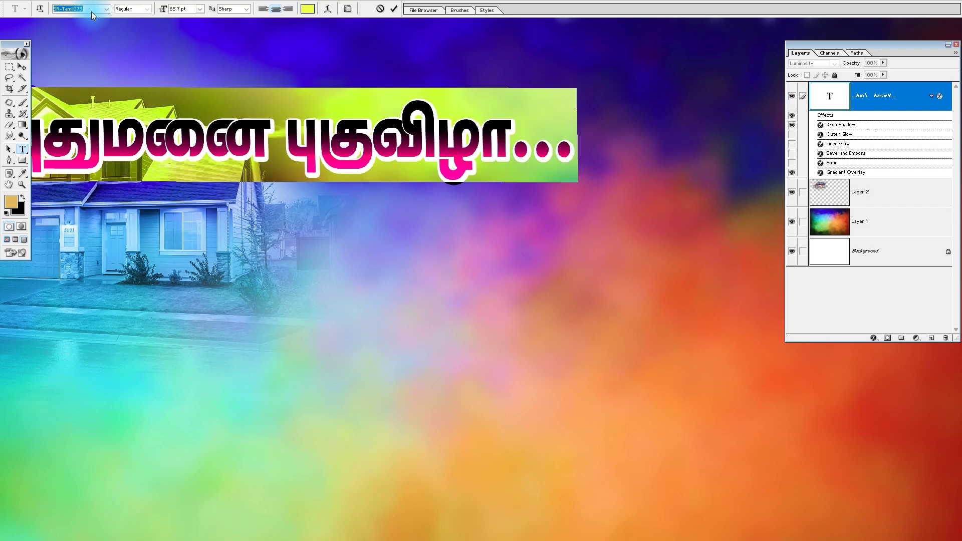
pyautogui.click(22, 66)
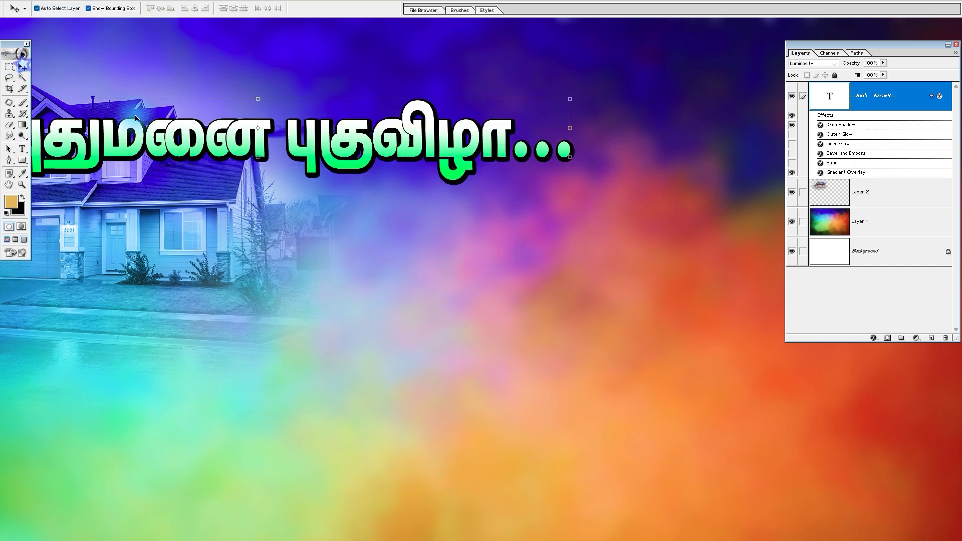
# Move the heading to the top-left of the banner above the house.
pyautogui.hotkey('ctrl', '-')
pyautogui.moveTo(444, 103); pyautogui.dragTo(347, 62)
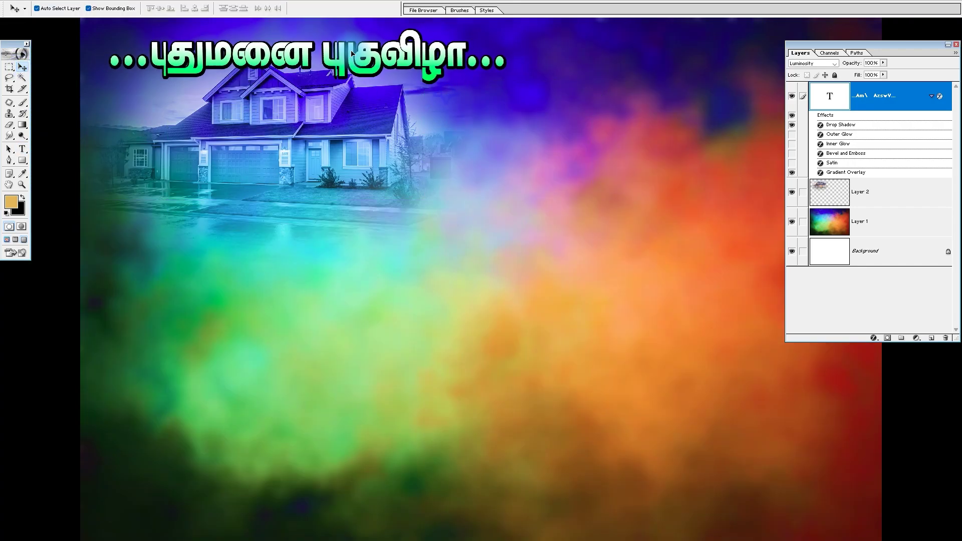
pyautogui.click(486, 10)
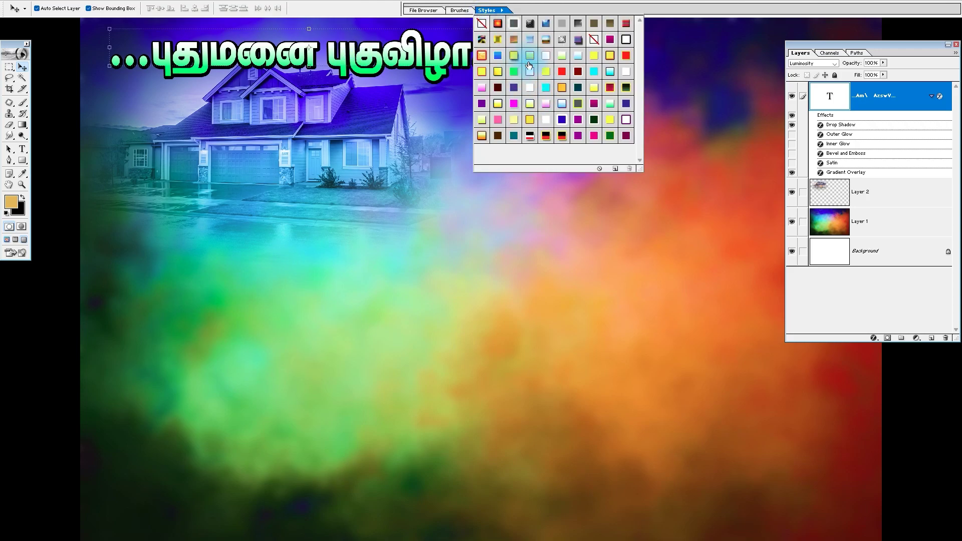
# Apply a yellow bevelled preset style with shadow and glow to the heading.
pyautogui.click(514, 56)
pyautogui.click(493, 11)
pyautogui.click(493, 10)
pyautogui.click(506, 71)
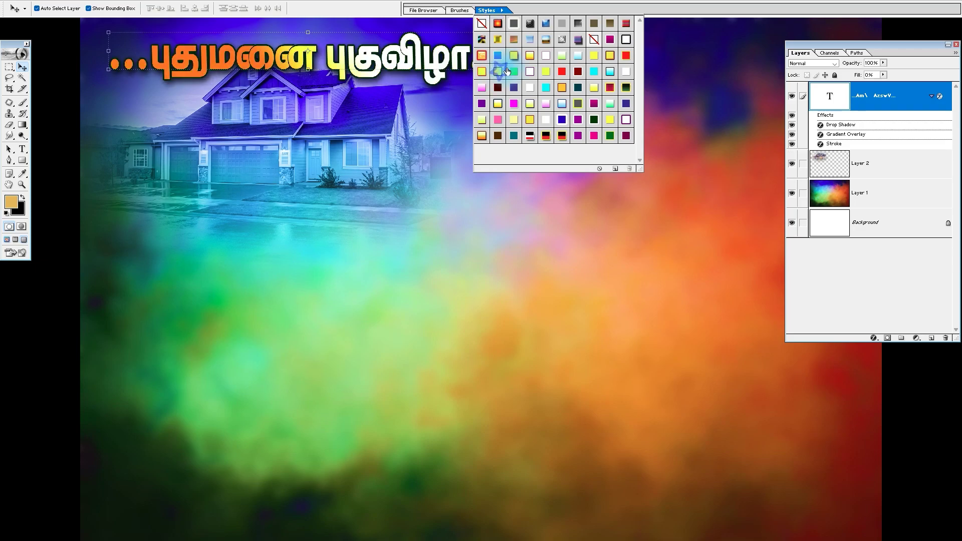
pyautogui.click(515, 55)
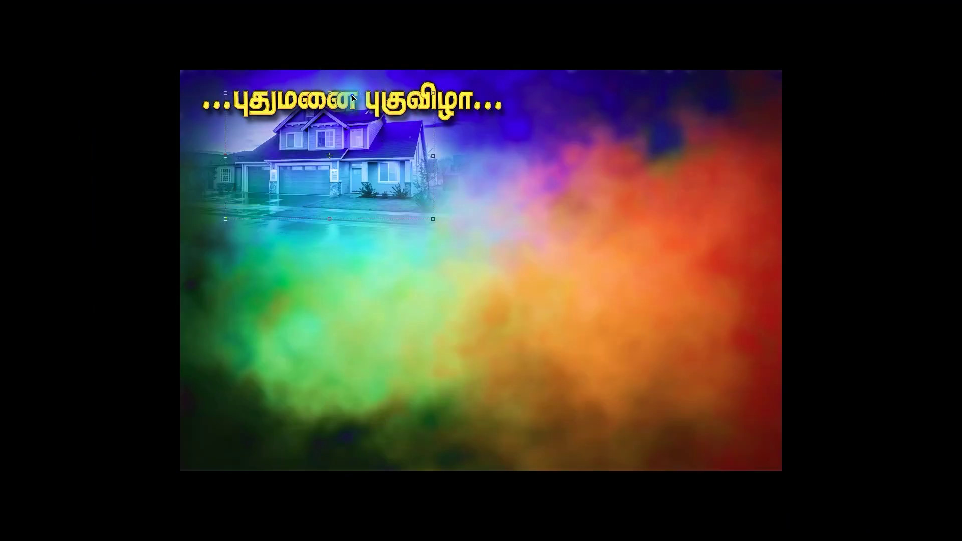
# Nudge the house image slightly lower and briefly check the Files design in Explorer.
pyautogui.moveTo(353, 98); pyautogui.dragTo(352, 106)
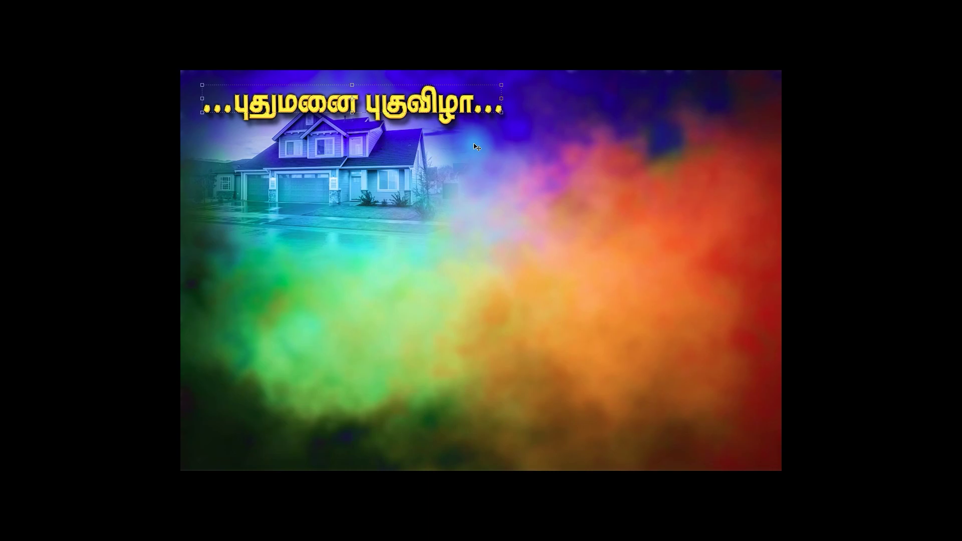
pyautogui.press('f')
pyautogui.hotkey('alt', 'Tab')
pyautogui.click(456, 164)
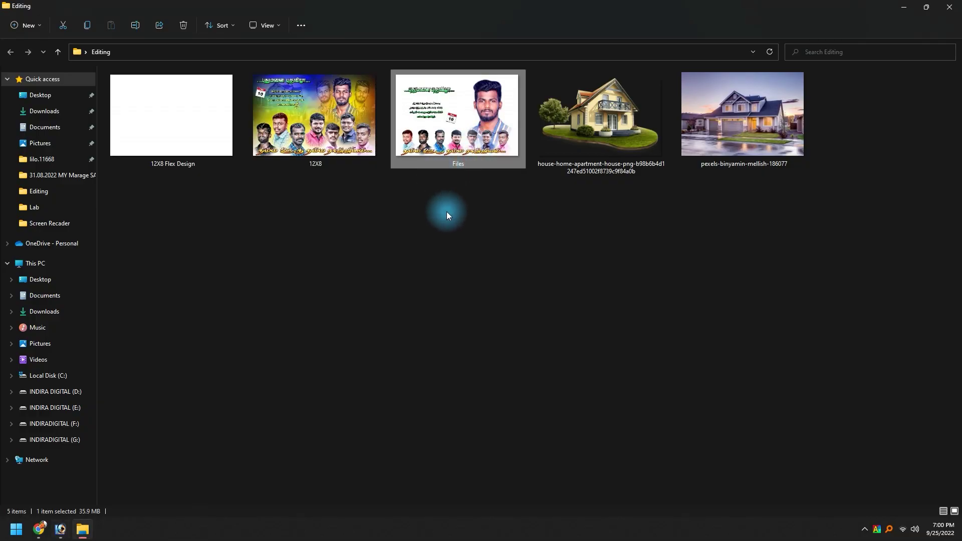
pyautogui.hotkey('alt', 'Tab')
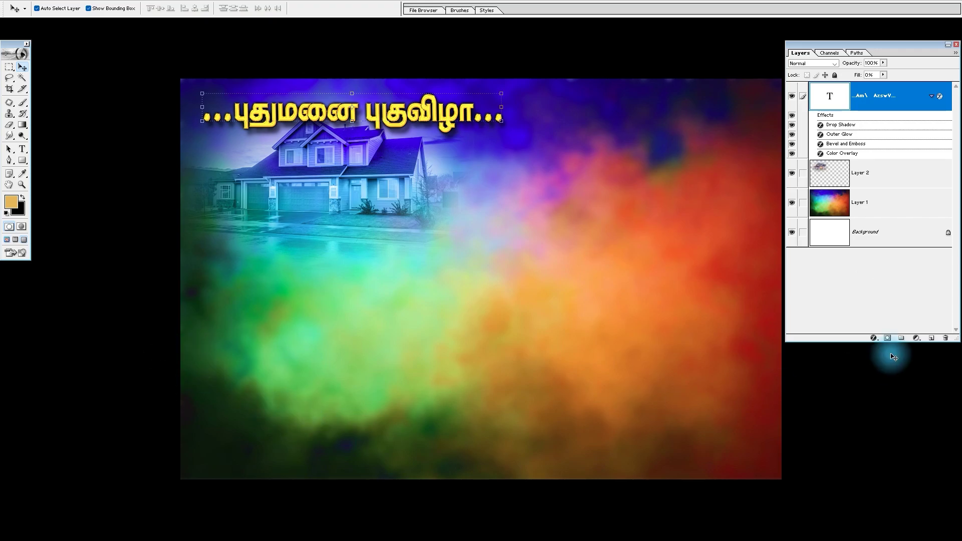
# Marquee the banner's bottom strip and make white the foreground colour.
pyautogui.press('m')
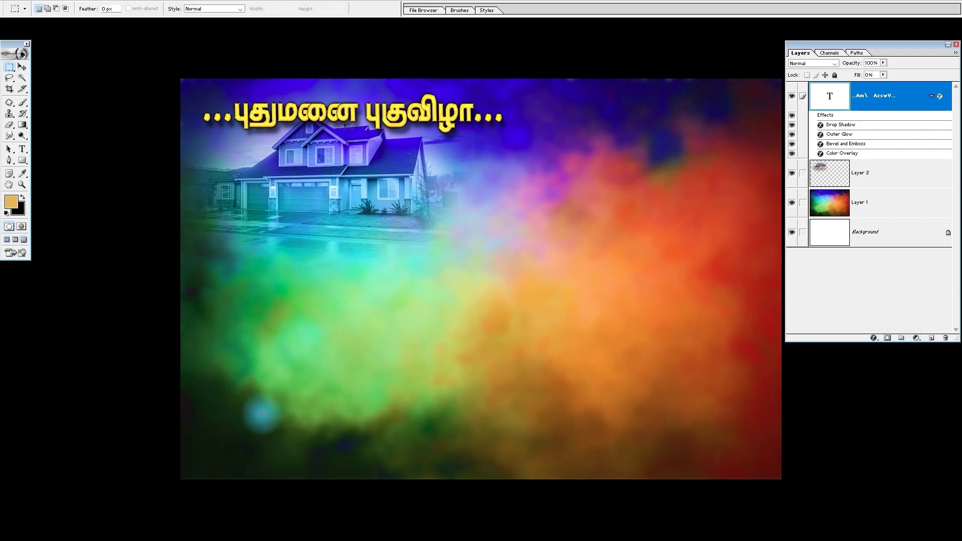
pyautogui.moveTo(170, 408); pyautogui.dragTo(820, 524)
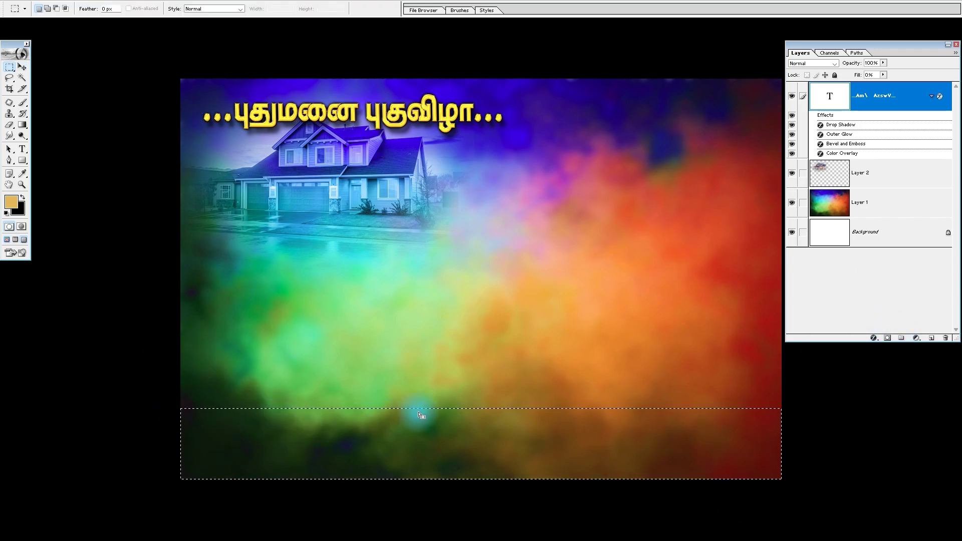
pyautogui.press('d')
pyautogui.press('x')
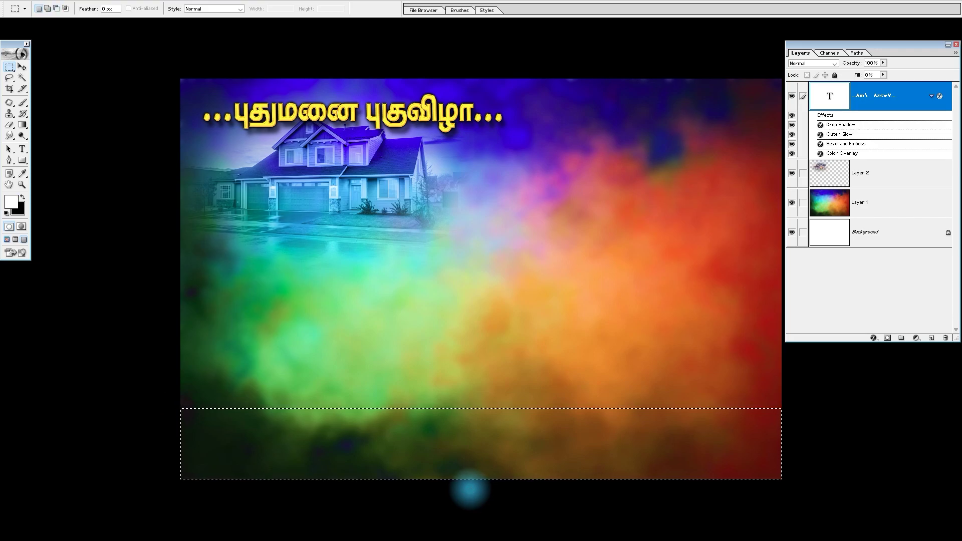
pyautogui.click(470, 490)
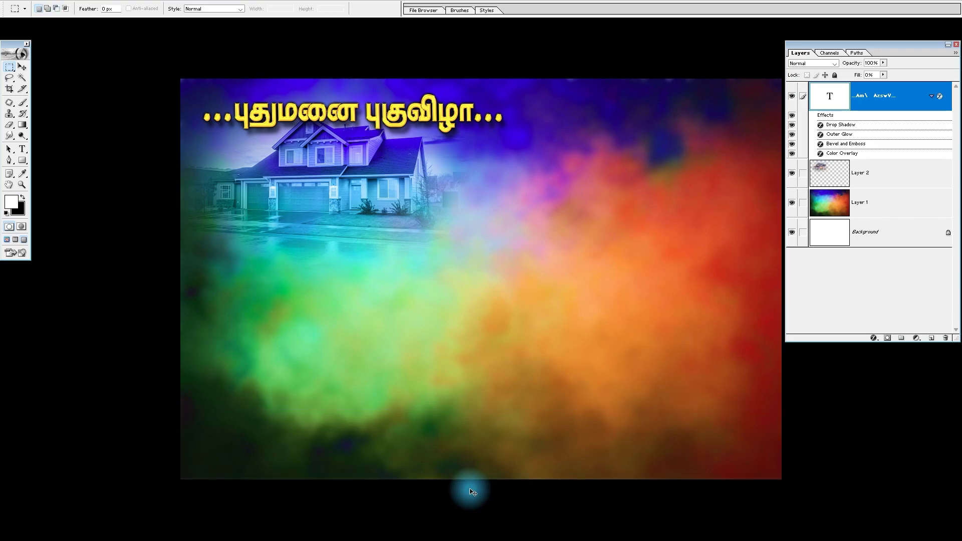
# Fill a white strip on a new layer, soften its corners and move it up.
pyautogui.hotkey('ctrl', 'shift', 'alt', 'n')
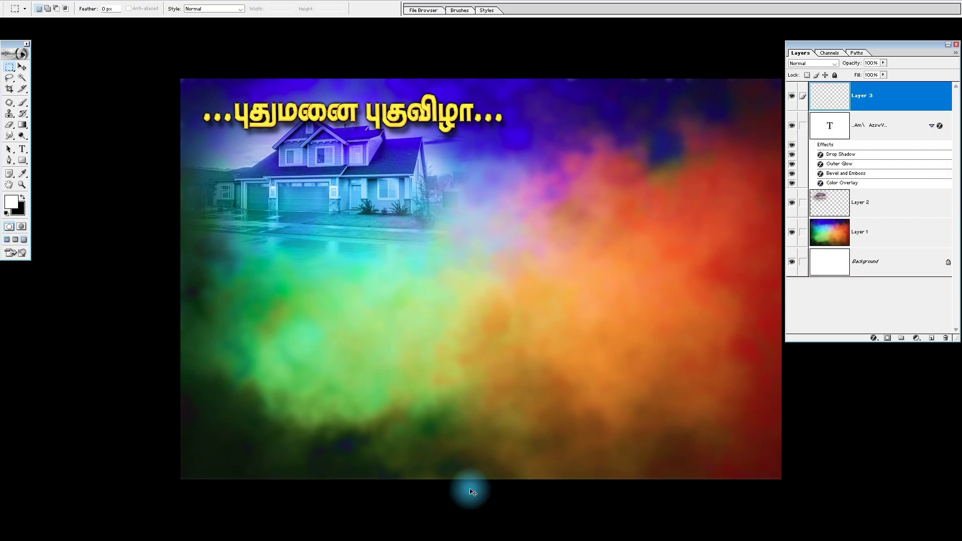
pyautogui.moveTo(181, 405); pyautogui.dragTo(916, 539)
pyautogui.hotkey('alt', 'BackSpace')
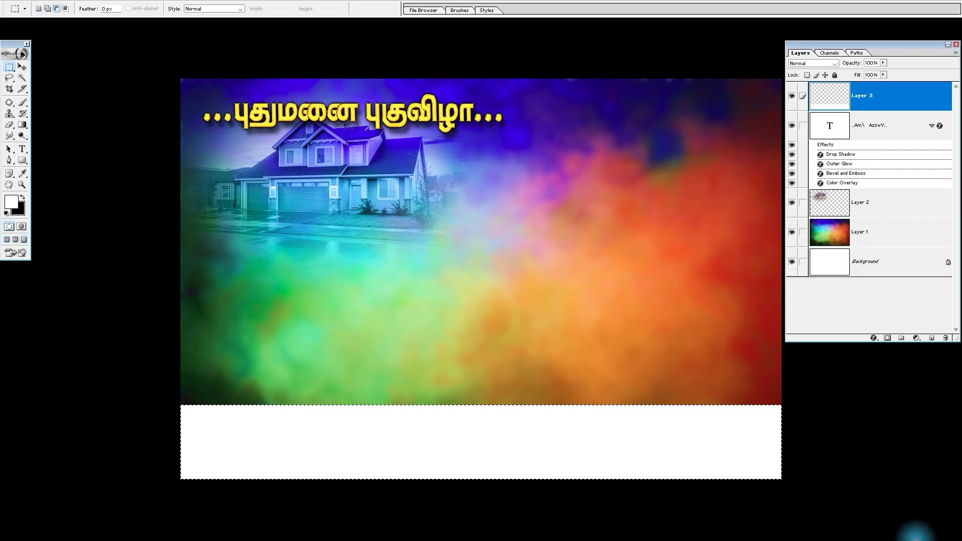
pyautogui.press('v')
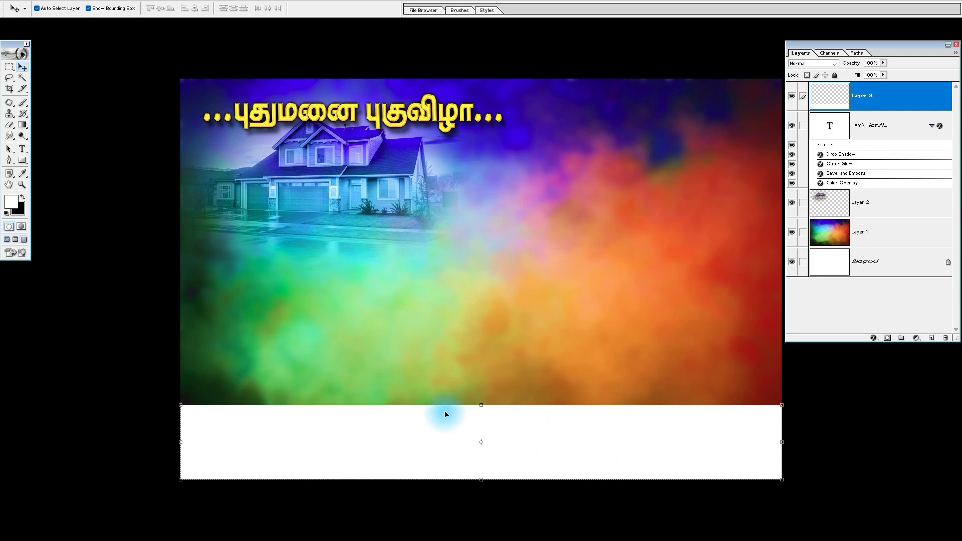
pyautogui.press('e')
pyautogui.click(113, 359)
pyautogui.click(756, 356)
pyautogui.press('v')
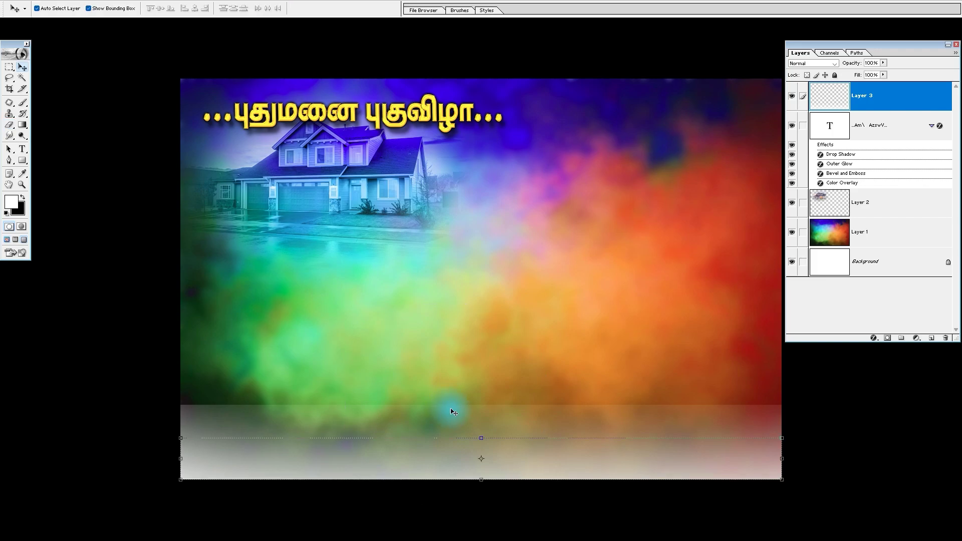
pyautogui.moveTo(508, 458)
pyautogui.mouseDown()
pyautogui.moveTo(526, 362)
pyautogui.moveTo(522, 429)
pyautogui.mouseUp()
# Delete the white strip layer and add a fresh empty Layer 3.
pyautogui.hotkey('alt', 'l')
pyautogui.press('d')
pyautogui.press('l')
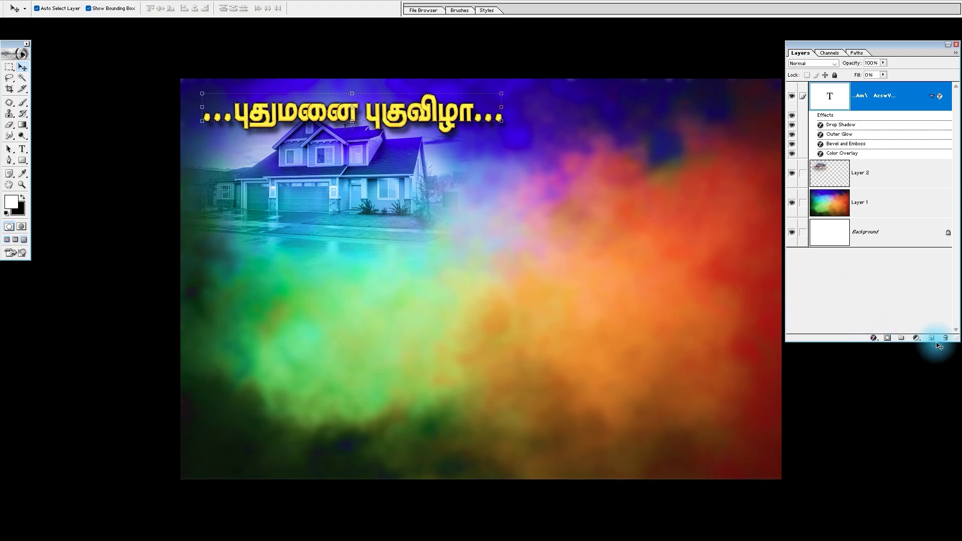
pyautogui.click(933, 339)
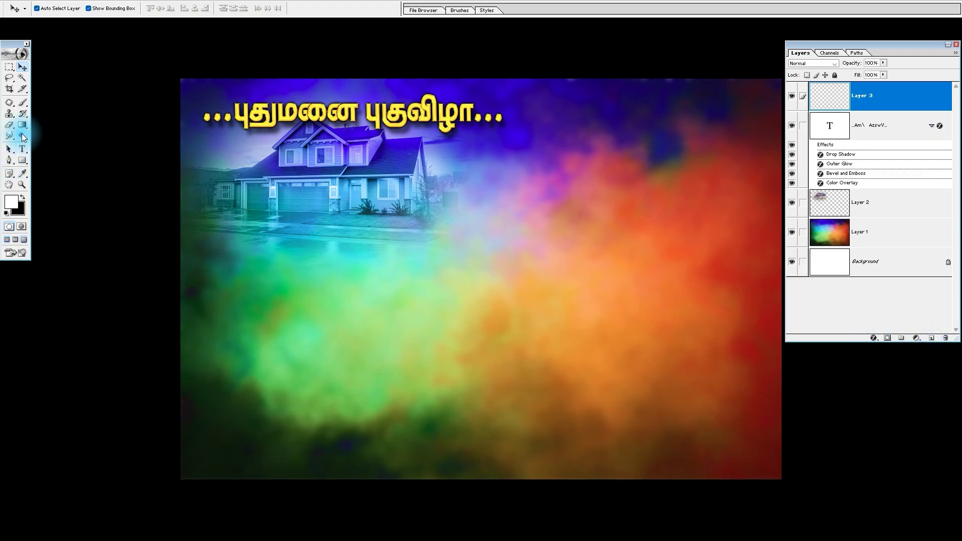
# Set the Gradient tool to the white Foreground to Transparent preset.
pyautogui.press('g')
pyautogui.moveTo(22, 130); pyautogui.dragTo(61, 130)
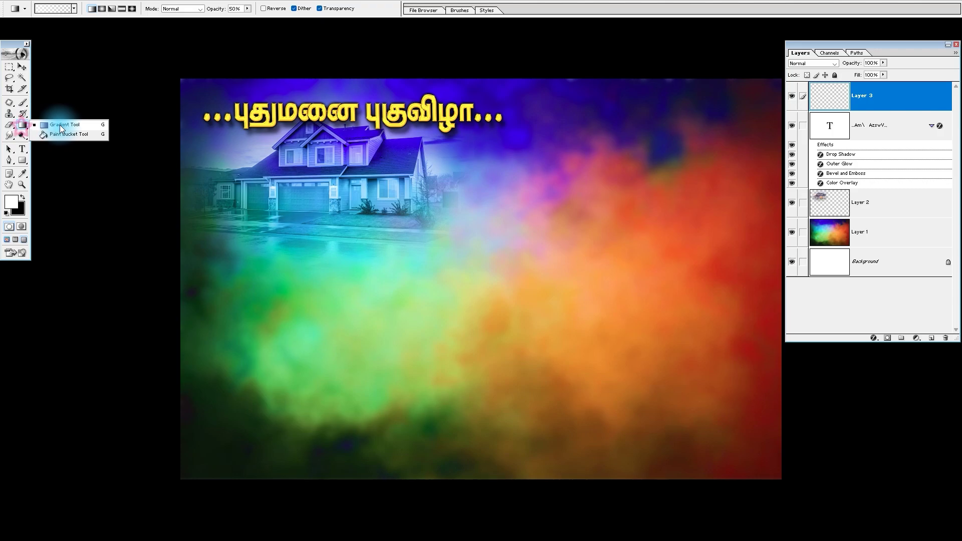
pyautogui.click(68, 126)
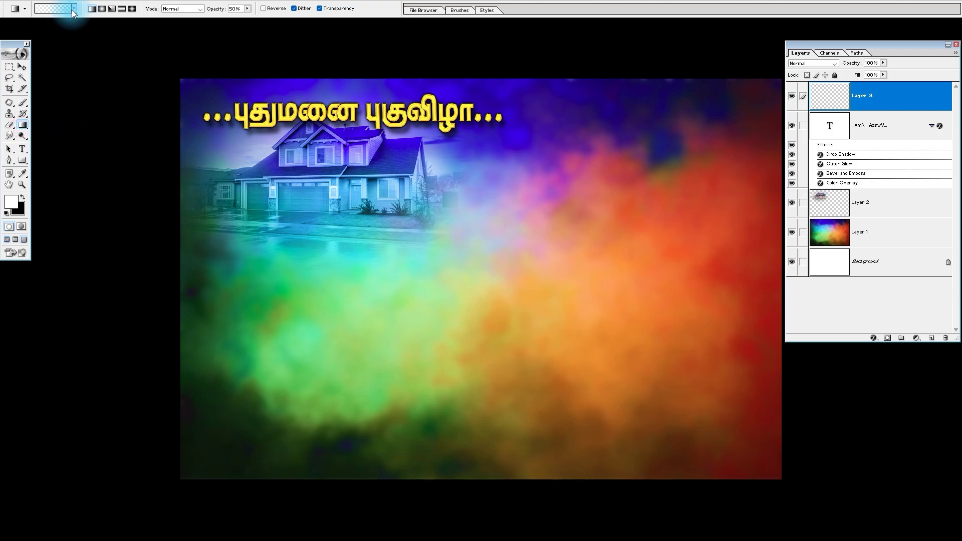
pyautogui.click(74, 9)
pyautogui.click(37, 31)
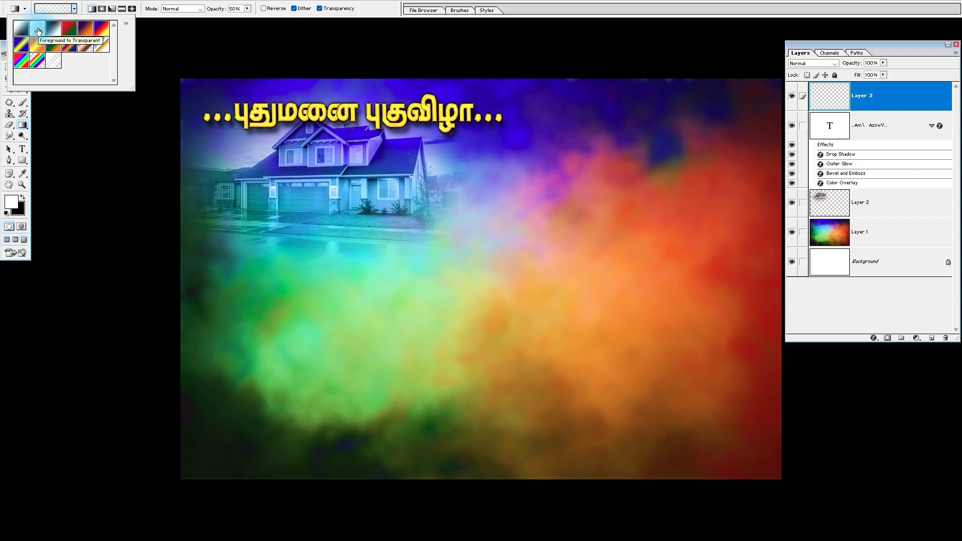
pyautogui.click(23, 200)
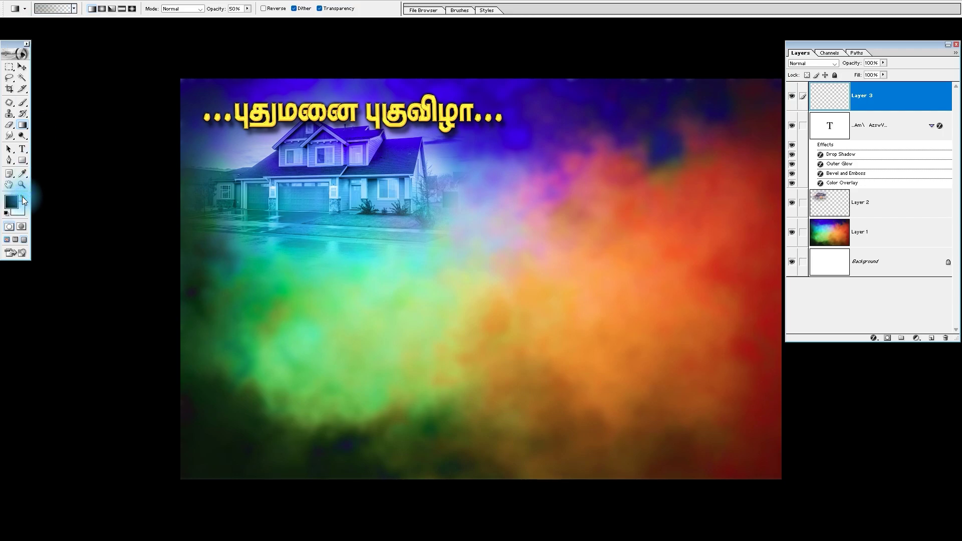
pyautogui.press('d')
pyautogui.click(52, 8)
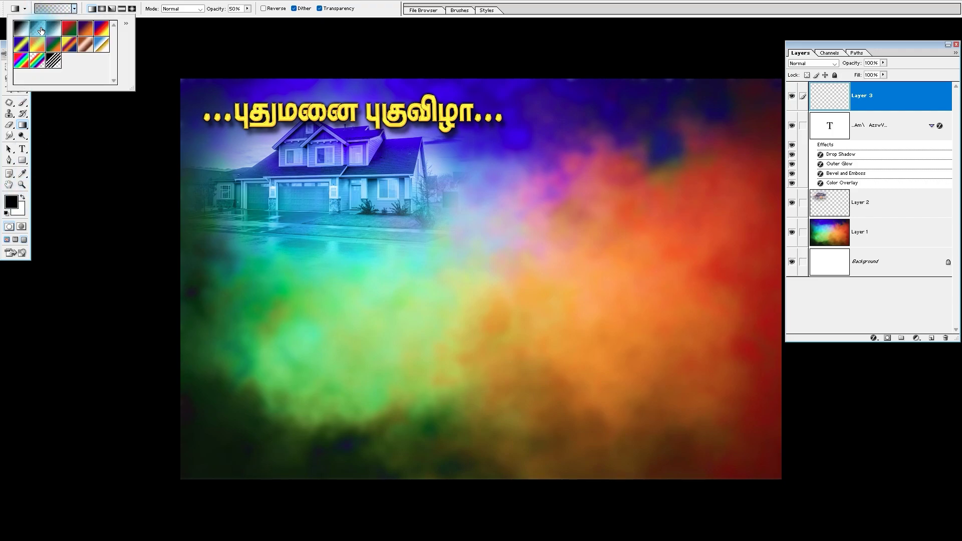
pyautogui.click(23, 199)
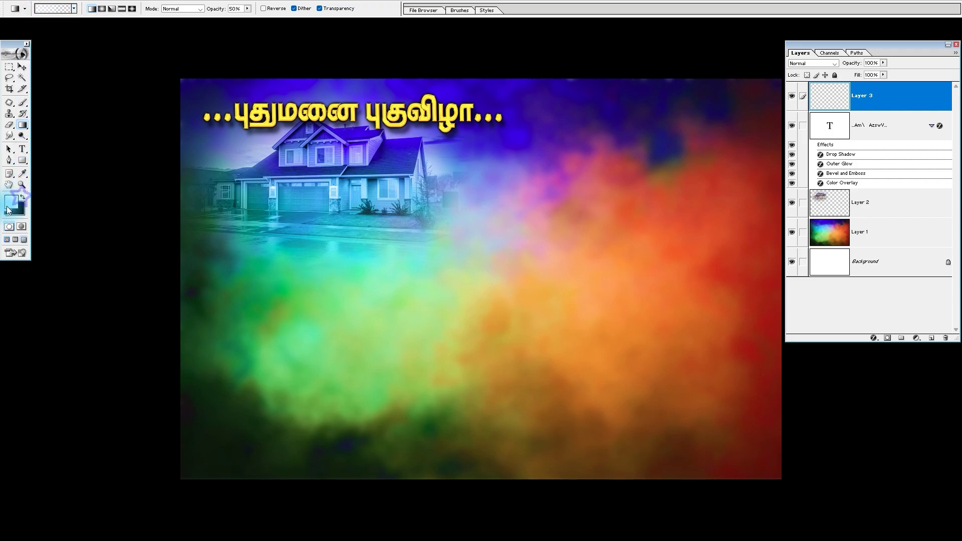
pyautogui.click(49, 15)
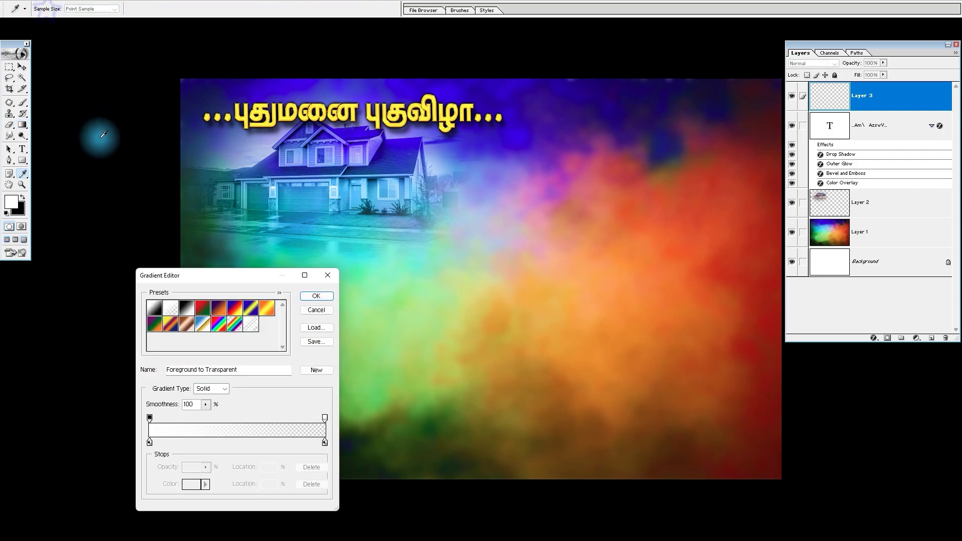
pyautogui.press('Return')
pyautogui.click(74, 8)
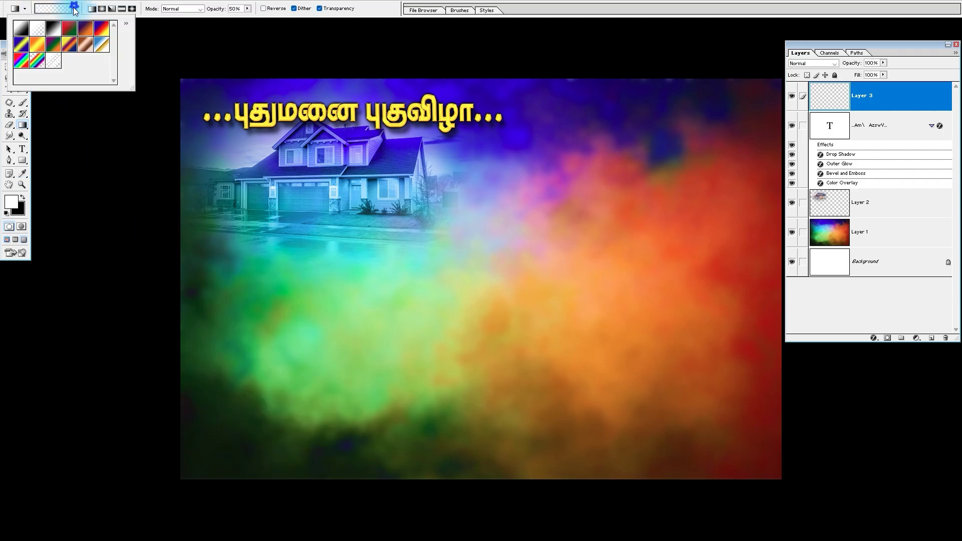
pyautogui.doubleClick(36, 30)
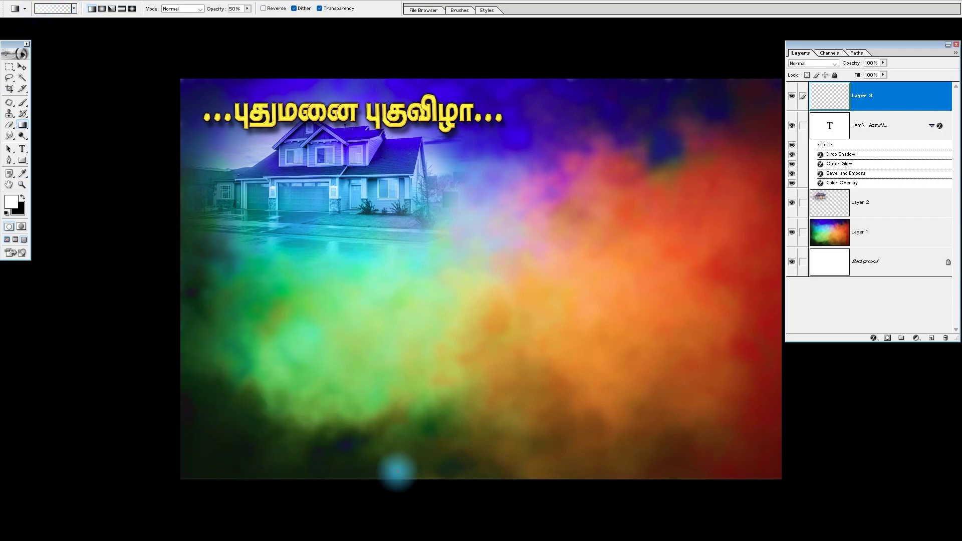
# Draw a white fade upward from the banner's bottom edge.
pyautogui.moveTo(451, 477); pyautogui.dragTo(453, 281)
pyautogui.hotkey('ctrl', 'z')
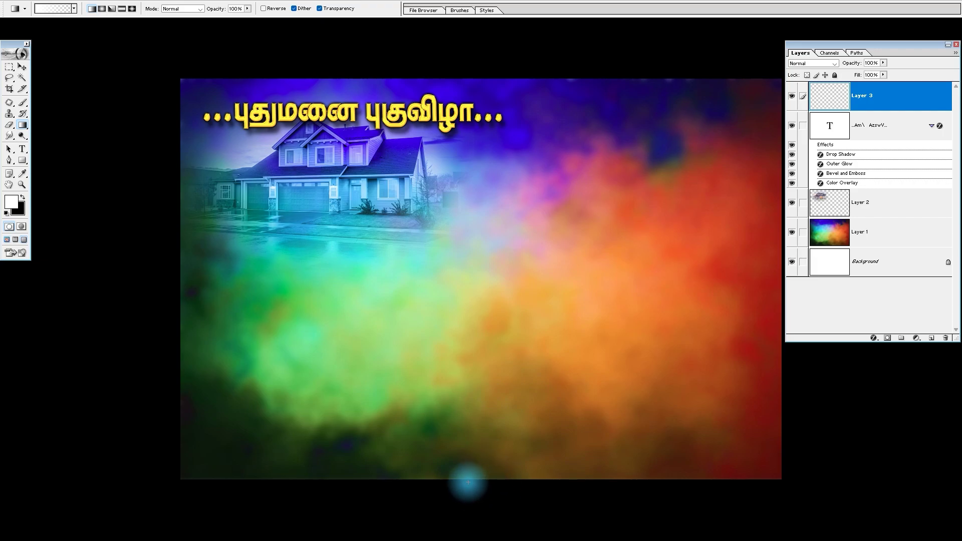
pyautogui.moveTo(468, 481); pyautogui.dragTo(469, 351)
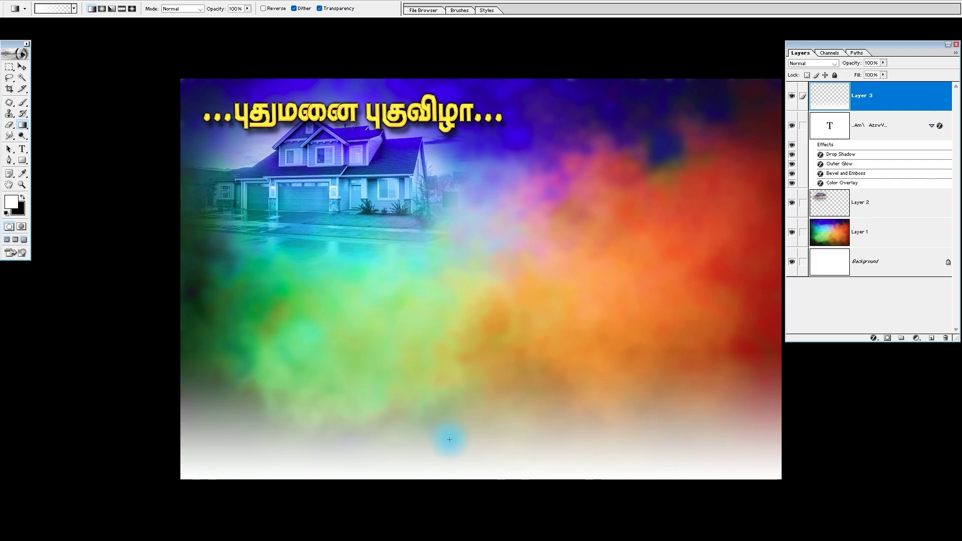
pyautogui.hotkey('ctrl', 'z')
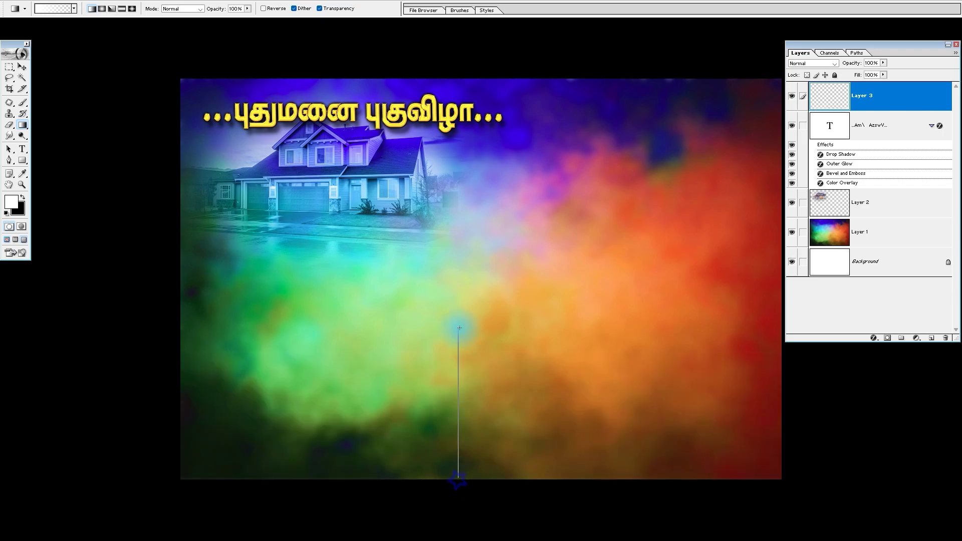
pyautogui.moveTo(457, 479); pyautogui.dragTo(458, 324)
# Stretch the white fade layer taller toward the middle of the banner.
pyautogui.press('v')
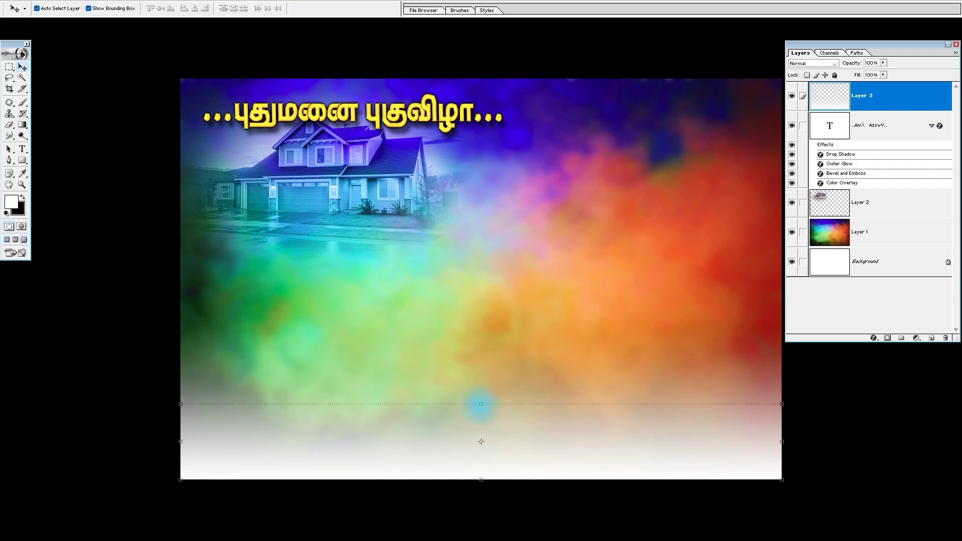
pyautogui.moveTo(481, 404); pyautogui.dragTo(478, 378)
pyautogui.press('Return')
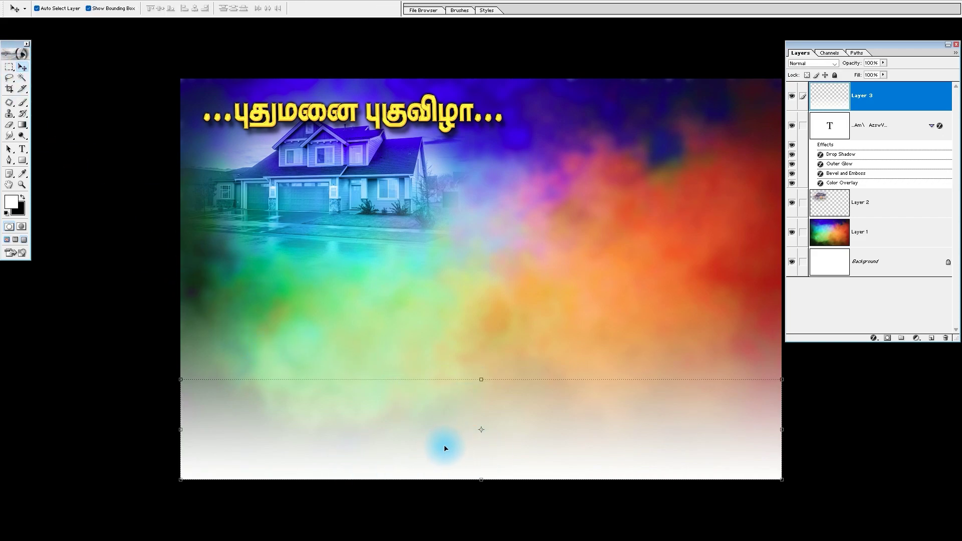
pyautogui.hotkey('alt', 'Tab')
# Open Files.psd from the Editing folder and drag its four-line poem onto the banner.
pyautogui.click(478, 277)
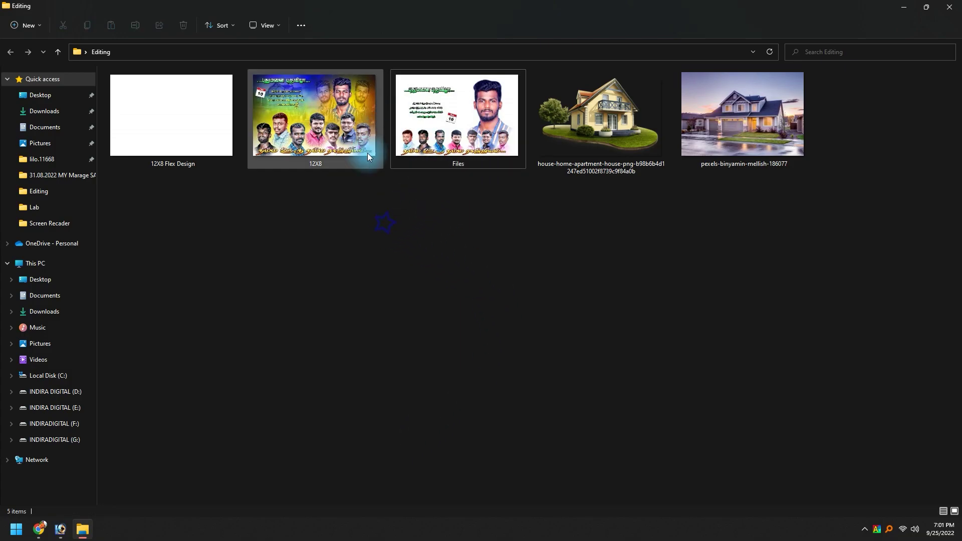
pyautogui.doubleClick(453, 120)
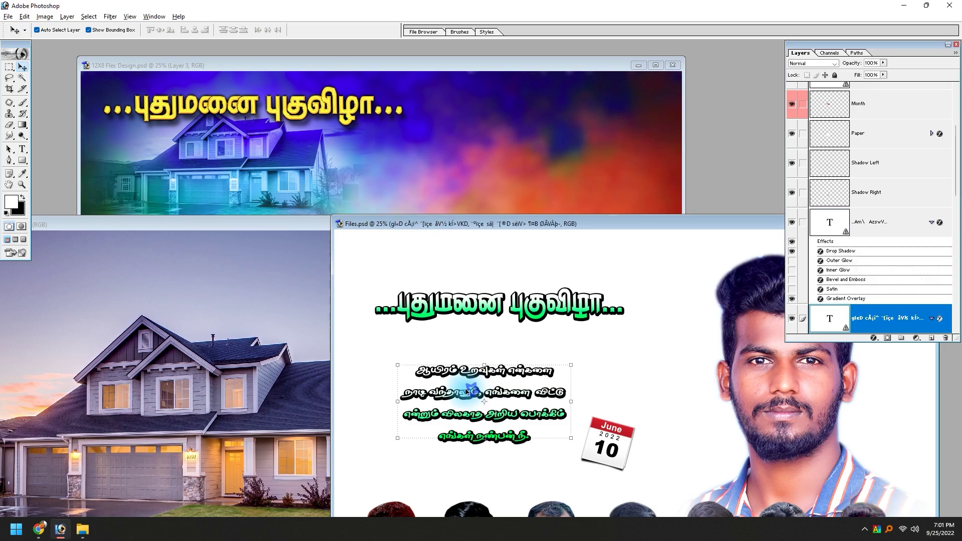
pyautogui.moveTo(475, 393); pyautogui.dragTo(246, 176)
pyautogui.press('f')
pyautogui.press('f')
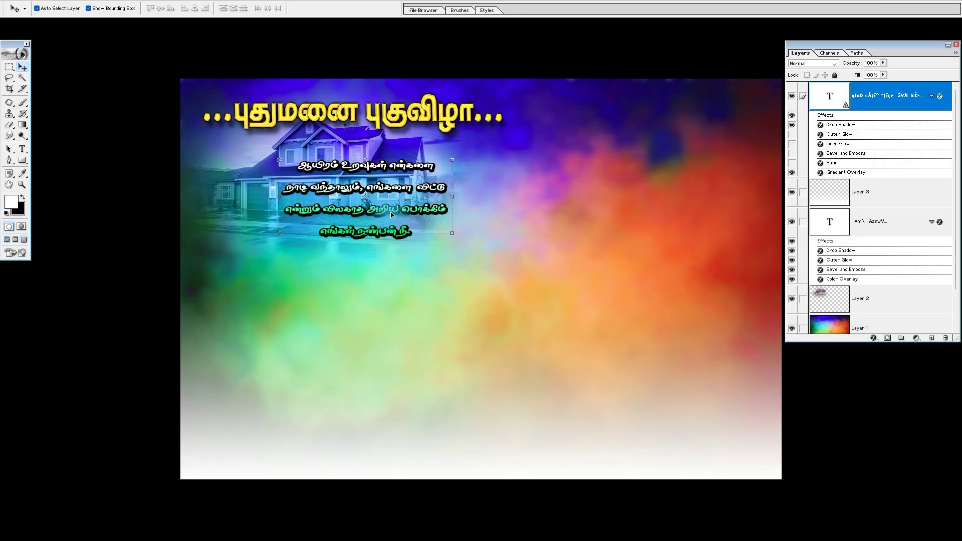
# Select all the poem text and apply a new SR-Tamil font to it.
pyautogui.click(22, 149)
pyautogui.click(373, 236)
pyautogui.click(436, 200)
pyautogui.hotkey('ctrl', 'a')
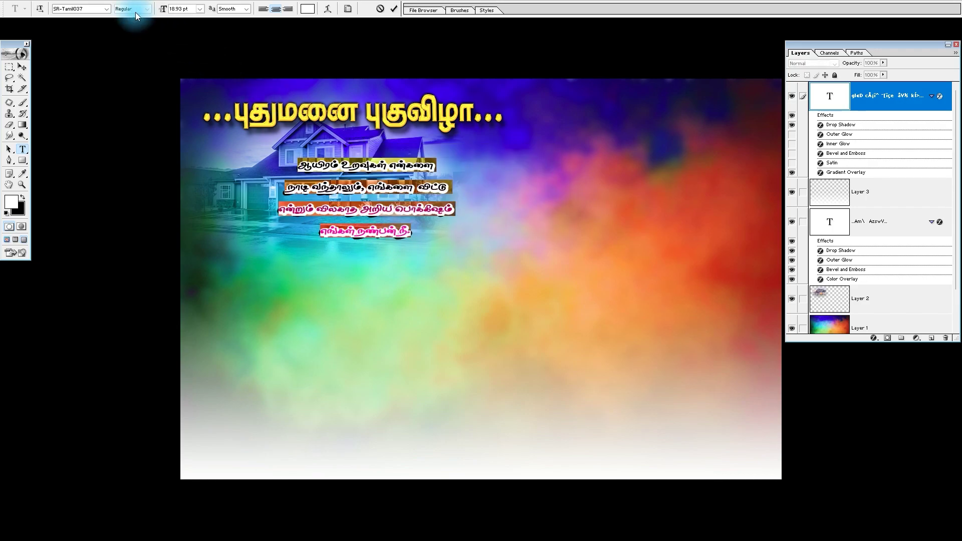
pyautogui.click(106, 8)
pyautogui.moveTo(121, 101); pyautogui.dragTo(121, 132)
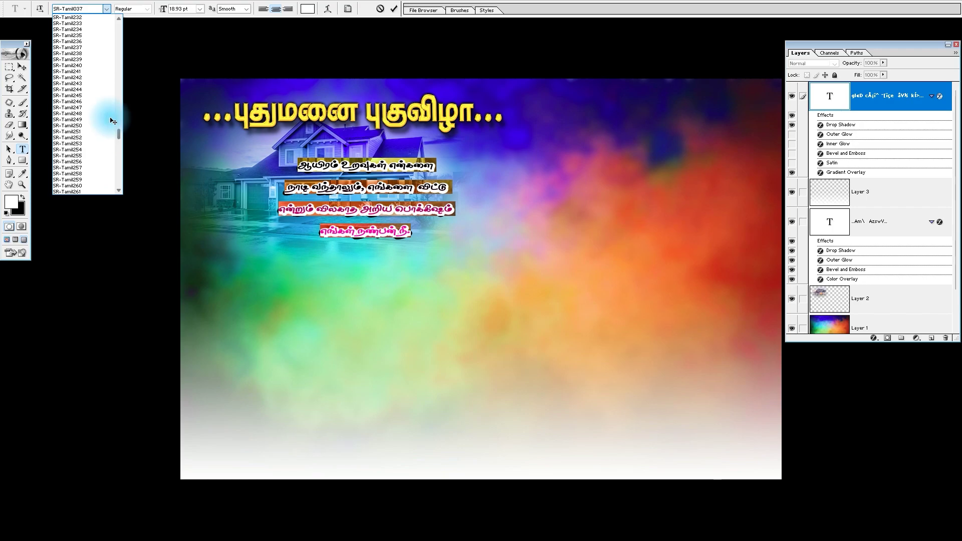
pyautogui.click(89, 89)
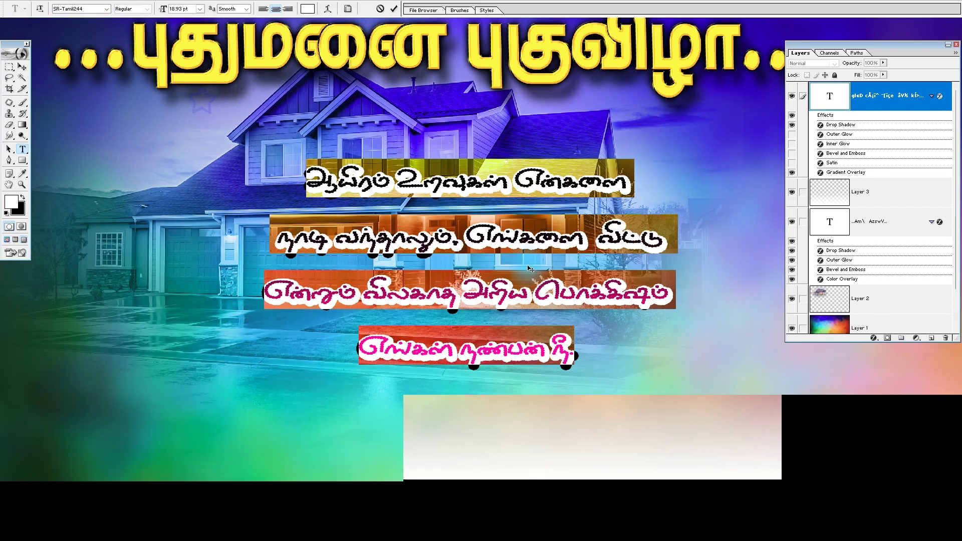
pyautogui.scroll(-2, 96, 11)
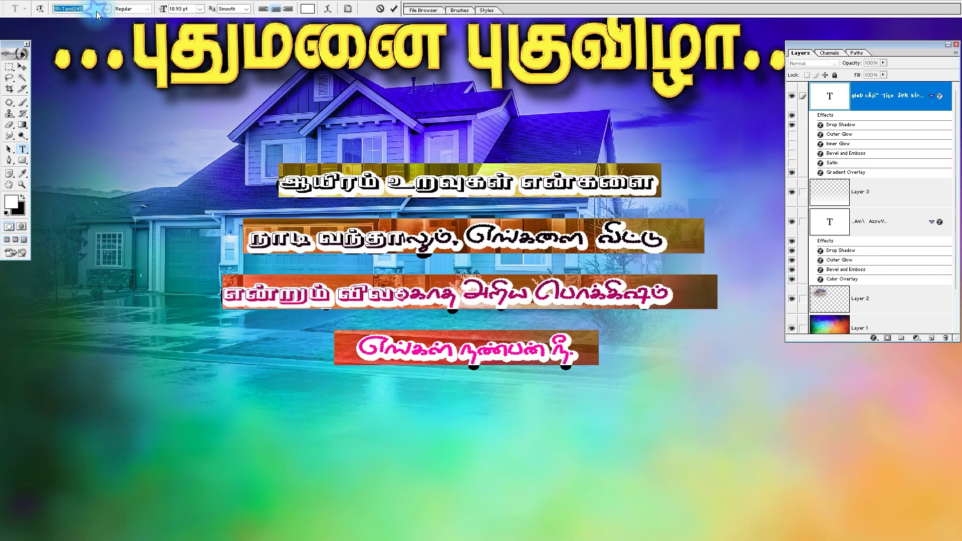
pyautogui.scroll(-1, 96, 11)
pyautogui.scroll(-1, 96, 11)
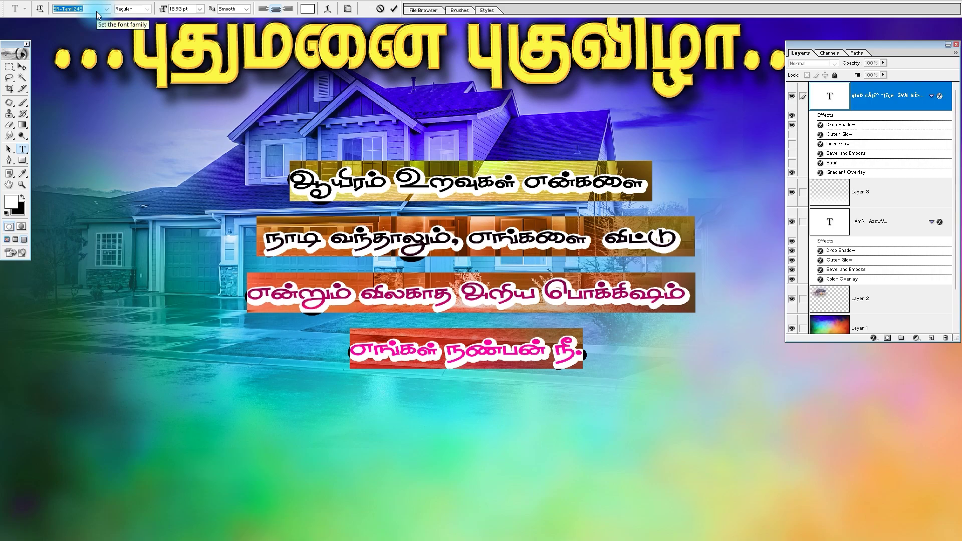
pyautogui.scroll(-1, 96, 11)
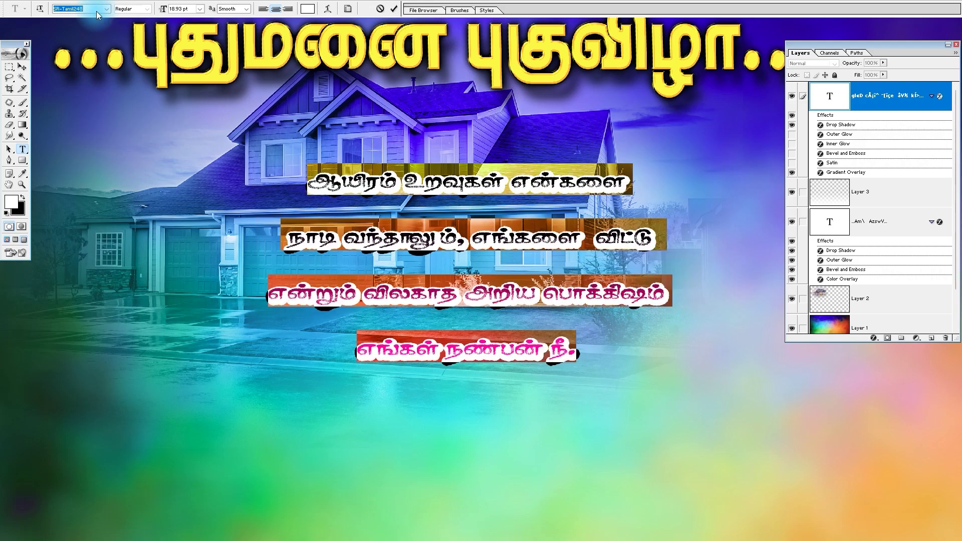
pyautogui.scroll(1, 97, 11)
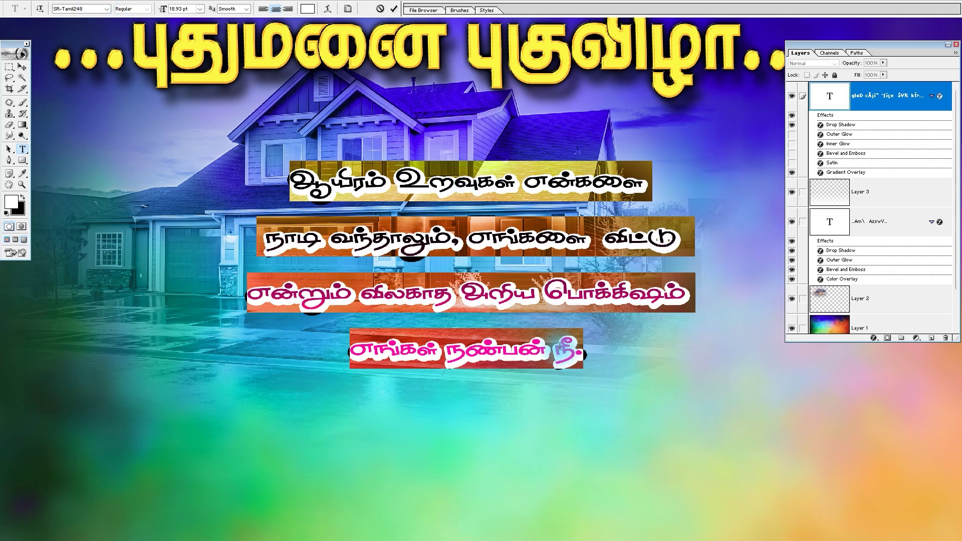
# Enlarge the poem's final word நீ. and first letter ஆ to 40 pt.
pyautogui.moveTo(554, 351); pyautogui.dragTo(611, 350)
pyautogui.hotkey('ctrl', 'shift', '.')
pyautogui.hotkey('ctrl', 'shift', '.')
pyautogui.hotkey('ctrl', 'shift', '.')
pyautogui.hotkey('ctrl', 'shift', '.')
pyautogui.hotkey('ctrl', 'shift', '.')
pyautogui.hotkey('ctrl', 'shift', '.')
pyautogui.hotkey('ctrl', 'shift', '.')
pyautogui.hotkey('ctrl', 'shift', '.')
pyautogui.hotkey('ctrl', 'shift', '.')
pyautogui.hotkey('ctrl', 'shift', '.')
pyautogui.hotkey('ctrl', 'shift', '.')
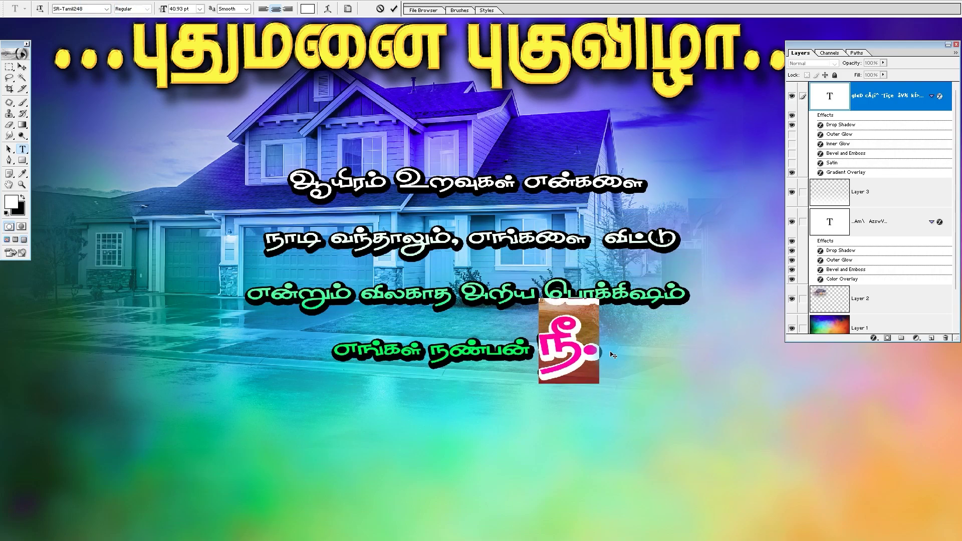
pyautogui.write('40')
pyautogui.press('Return')
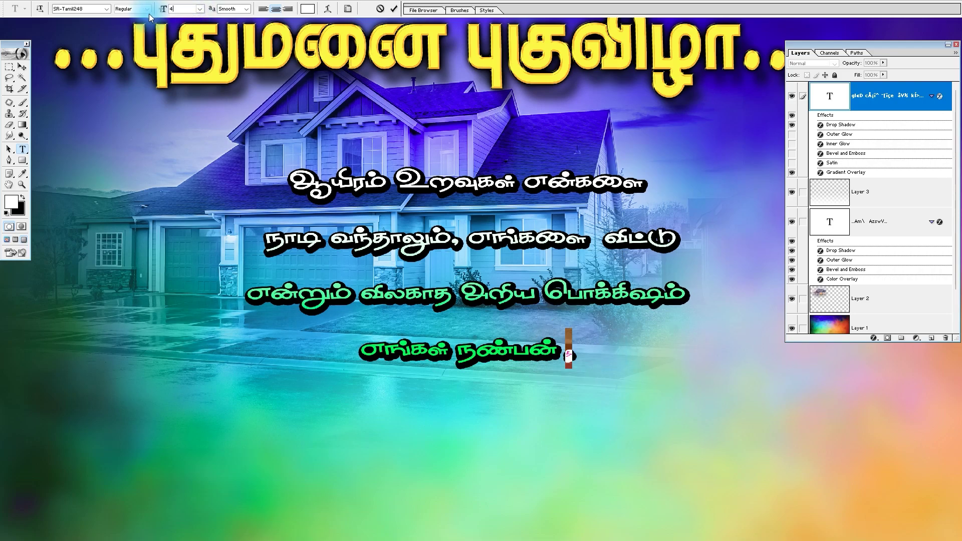
pyautogui.moveTo(332, 186); pyautogui.dragTo(255, 189)
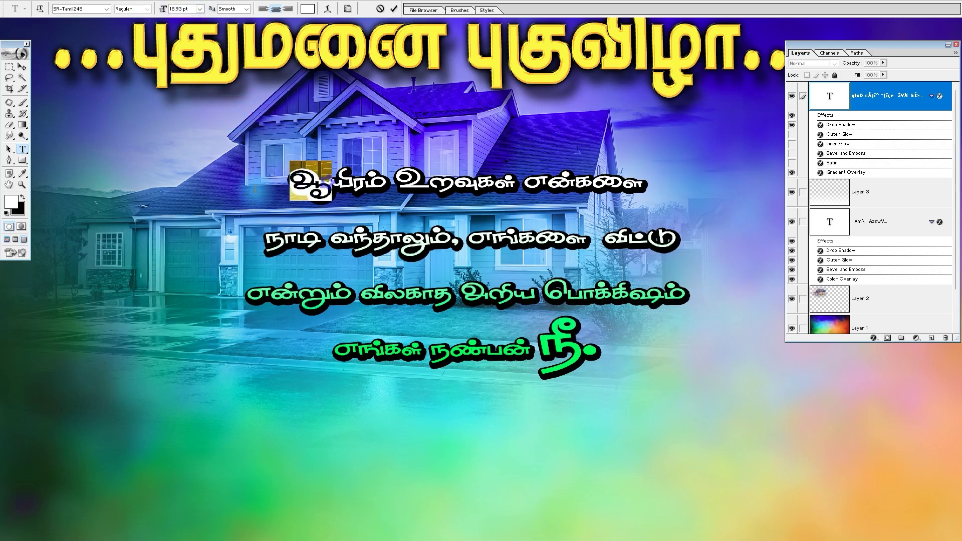
pyautogui.click(183, 9)
pyautogui.write('40')
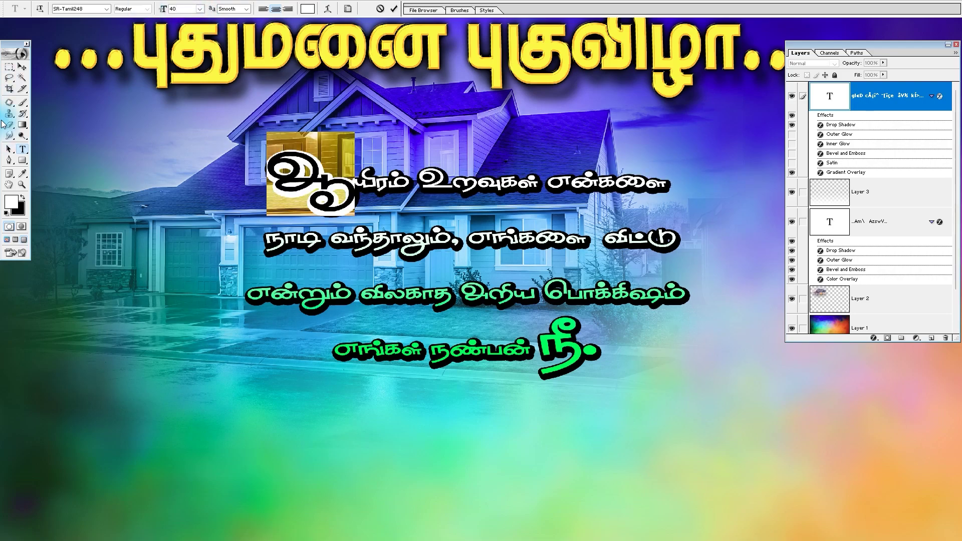
pyautogui.click(22, 65)
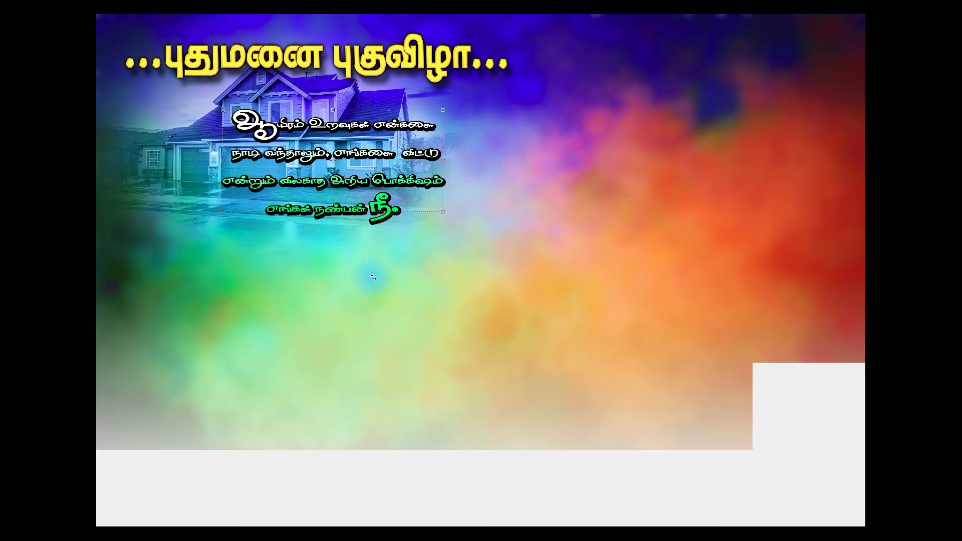
# Shift the poem left and give it a red preset style with yellow outline.
pyautogui.moveTo(380, 203); pyautogui.dragTo(341, 206)
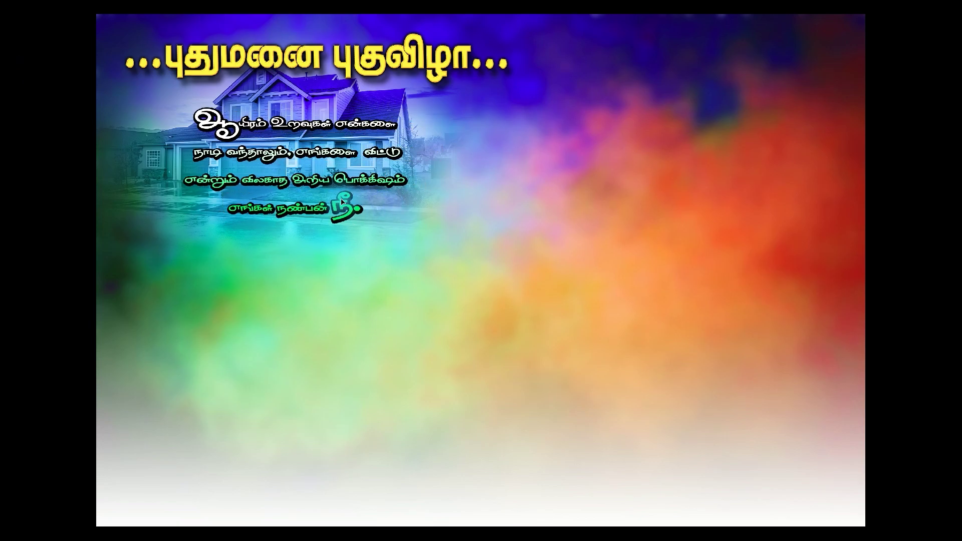
pyautogui.press('Tab')
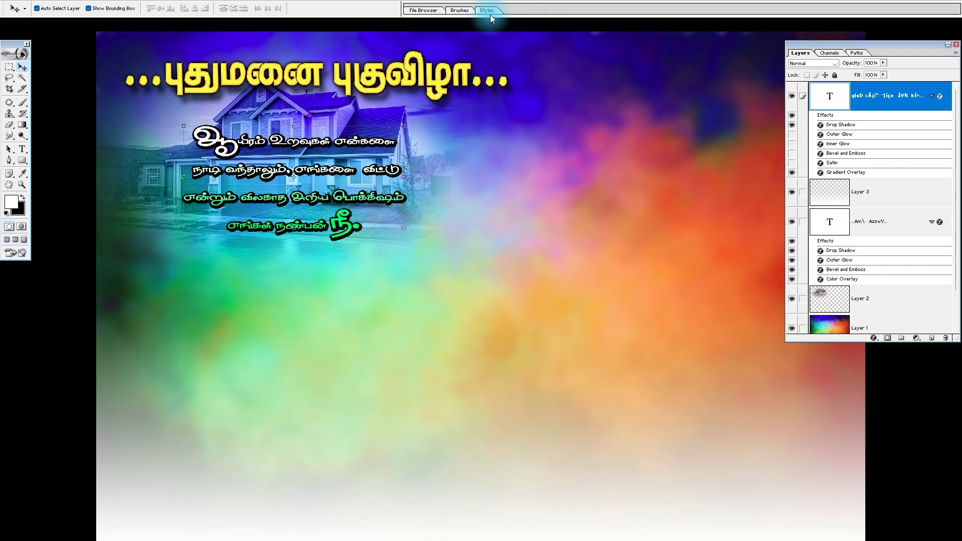
pyautogui.click(487, 10)
pyautogui.click(529, 88)
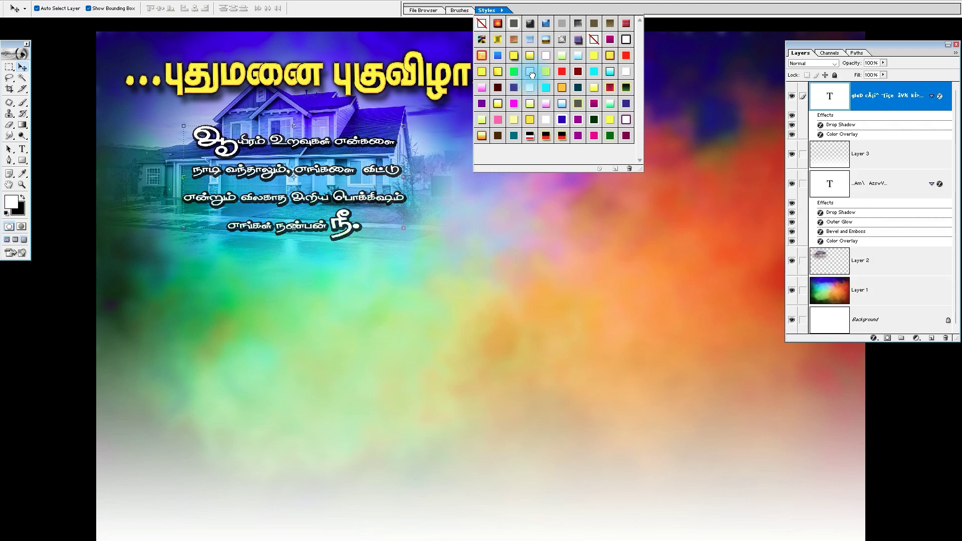
pyautogui.click(531, 75)
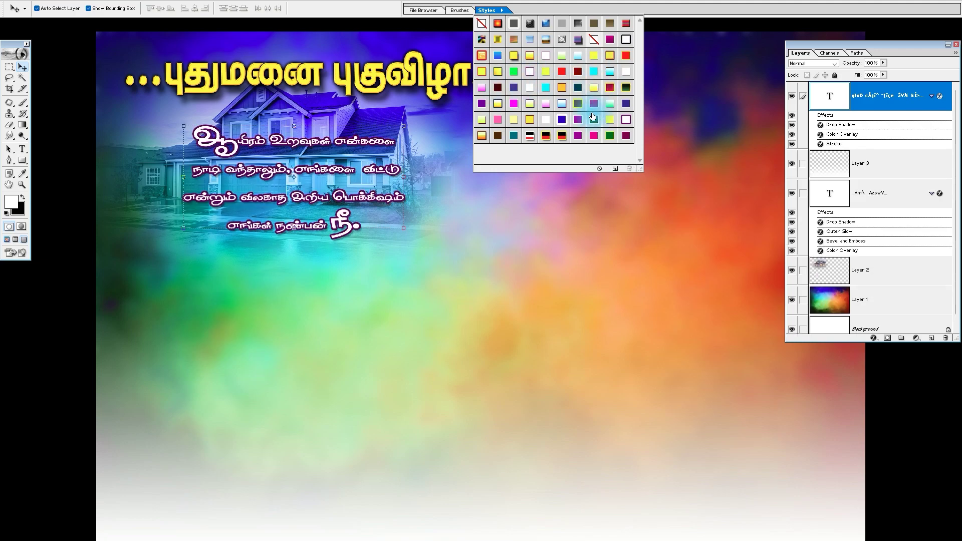
pyautogui.click(627, 58)
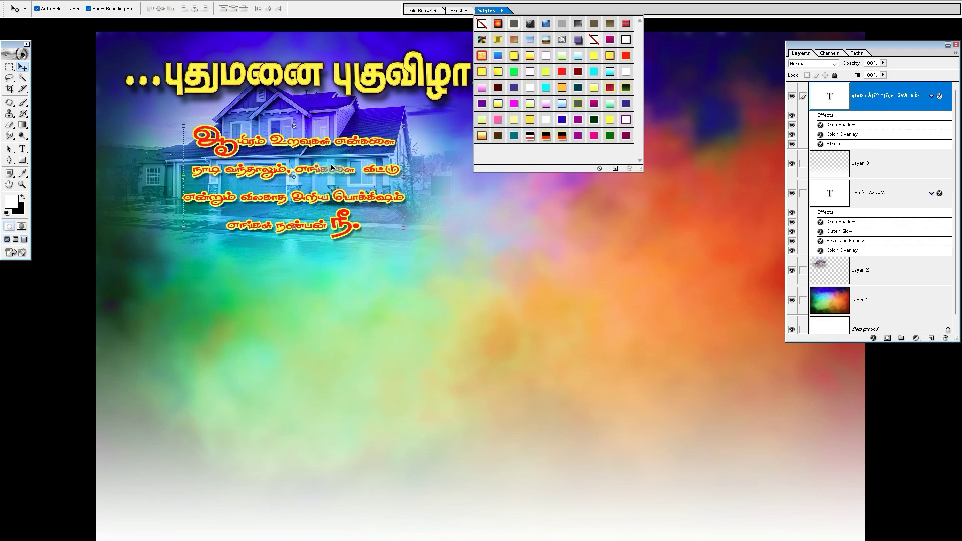
pyautogui.click(422, 337)
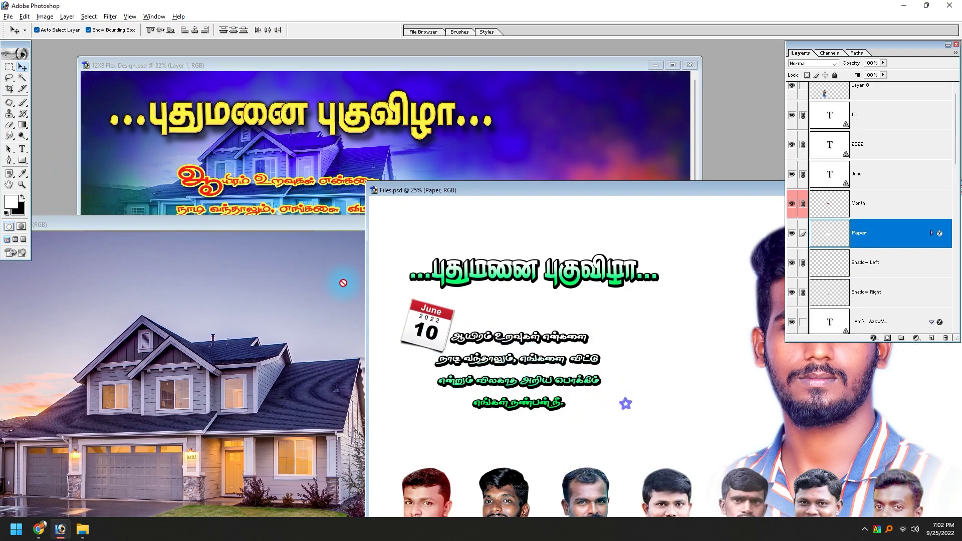
# Bring the calendar graphic into the flex design, shrink it slightly and place it right of the poem.
pyautogui.moveTo(623, 418); pyautogui.dragTo(142, 184)
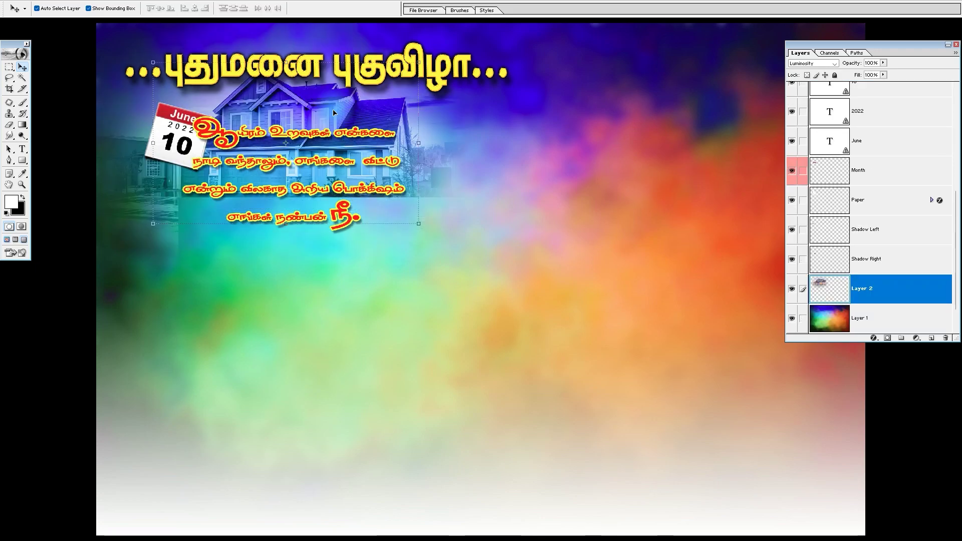
pyautogui.moveTo(176, 140); pyautogui.dragTo(144, 182)
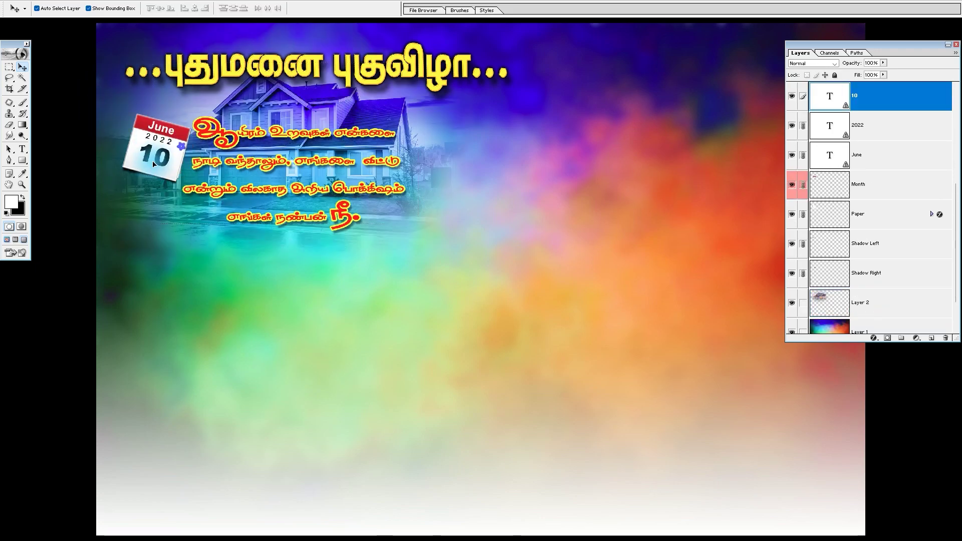
pyautogui.click(180, 214)
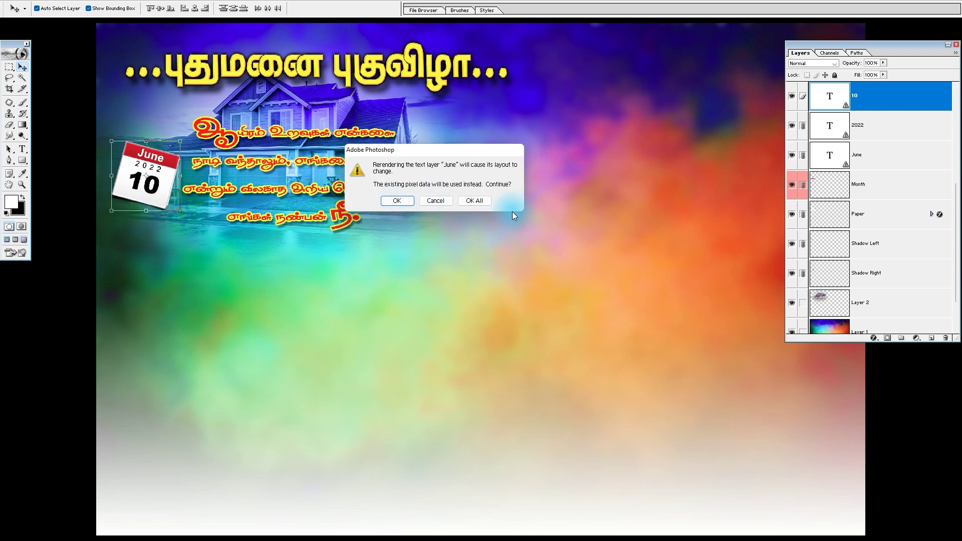
pyautogui.click(469, 200)
pyautogui.moveTo(192, 209); pyautogui.dragTo(168, 206)
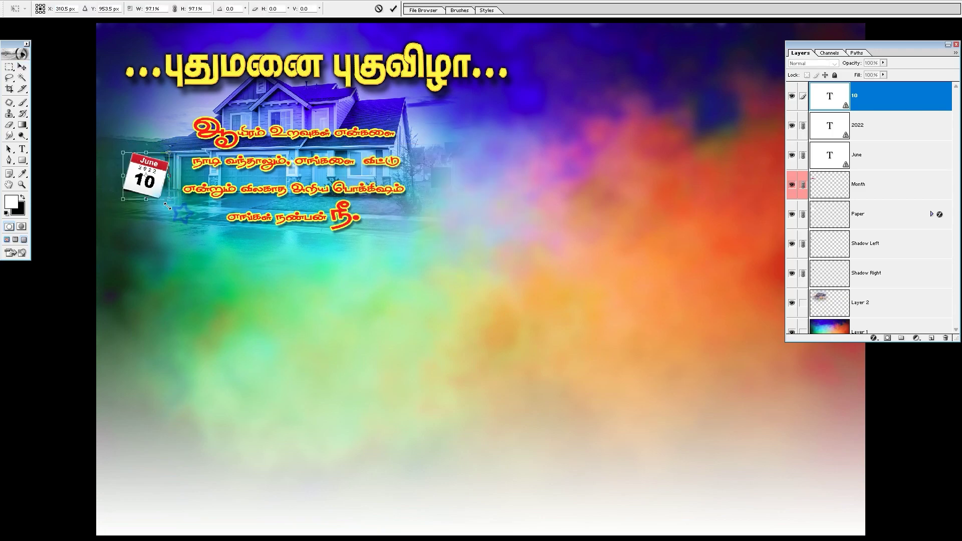
pyautogui.press('Return')
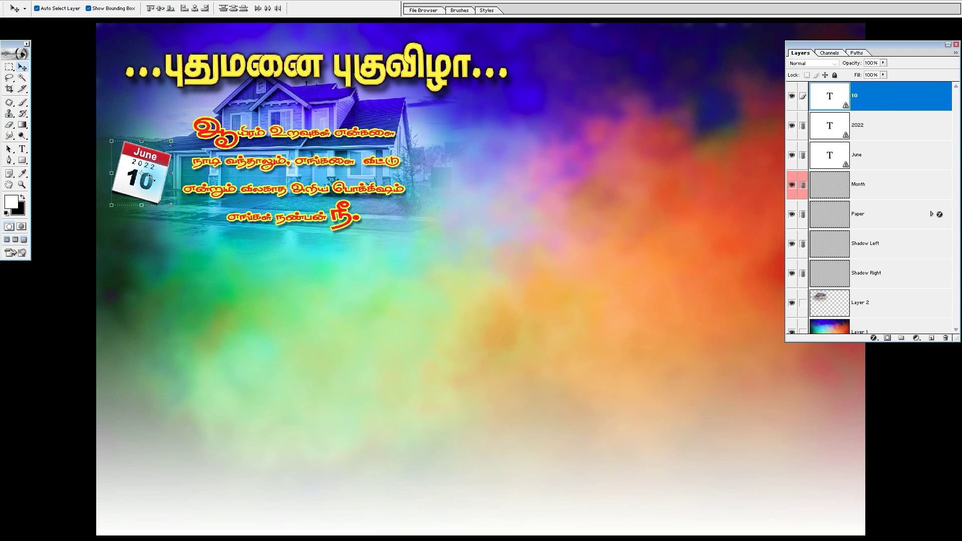
pyautogui.moveTo(155, 183); pyautogui.dragTo(478, 169)
# Return to windowed view, copy the calendar into Files.psd, then switch to the web browser.
pyautogui.press('Tab')
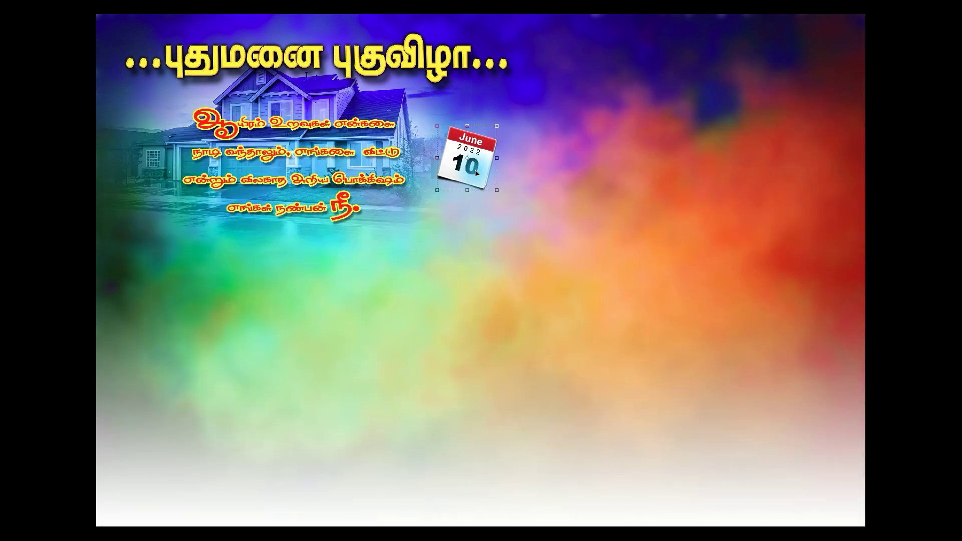
pyautogui.press('f')
pyautogui.moveTo(476, 173); pyautogui.dragTo(662, 366)
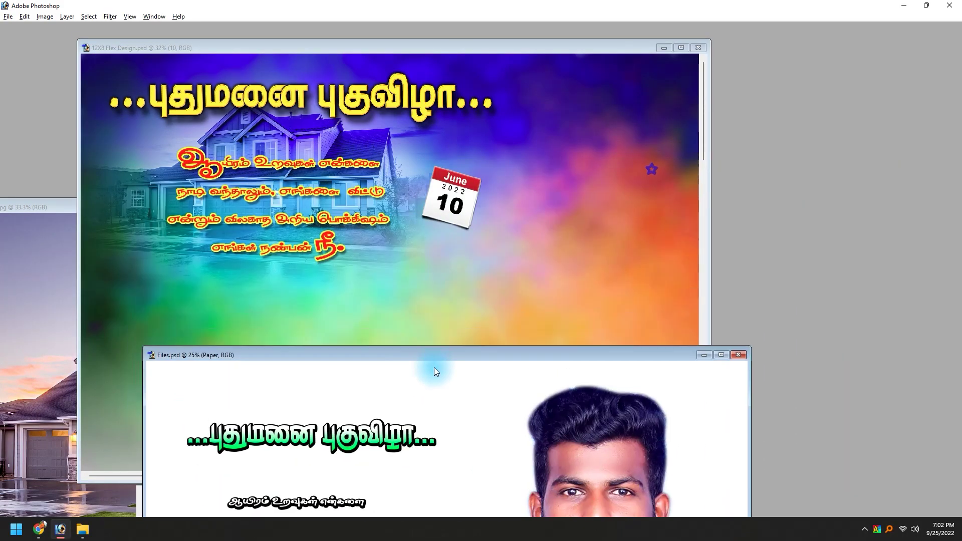
pyautogui.moveTo(655, 175); pyautogui.dragTo(775, 220)
pyautogui.click(507, 215)
pyautogui.press('f')
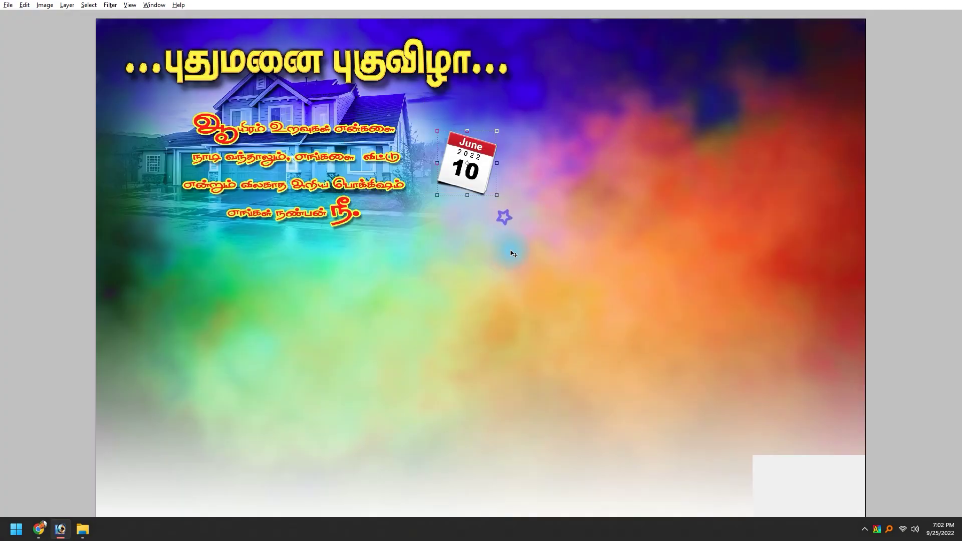
pyautogui.click(61, 531)
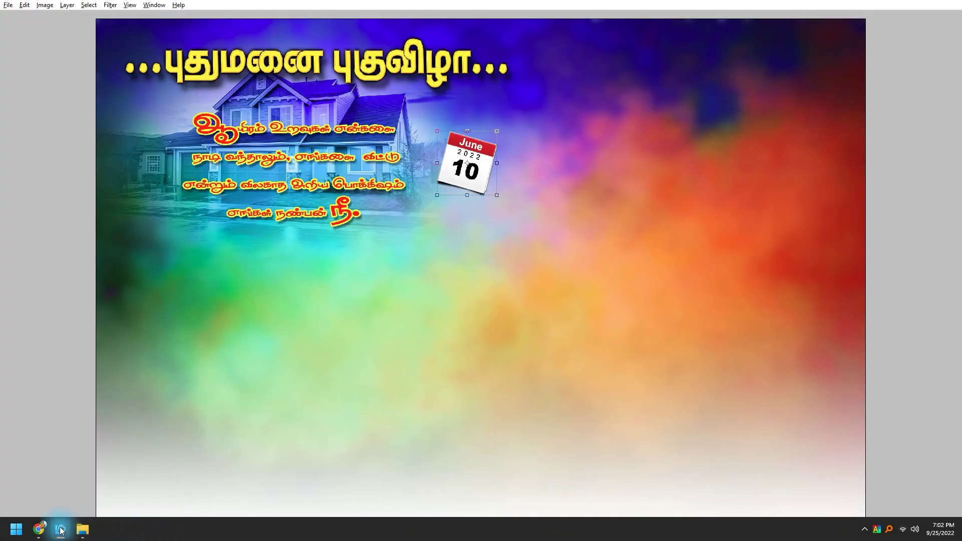
pyautogui.click(41, 530)
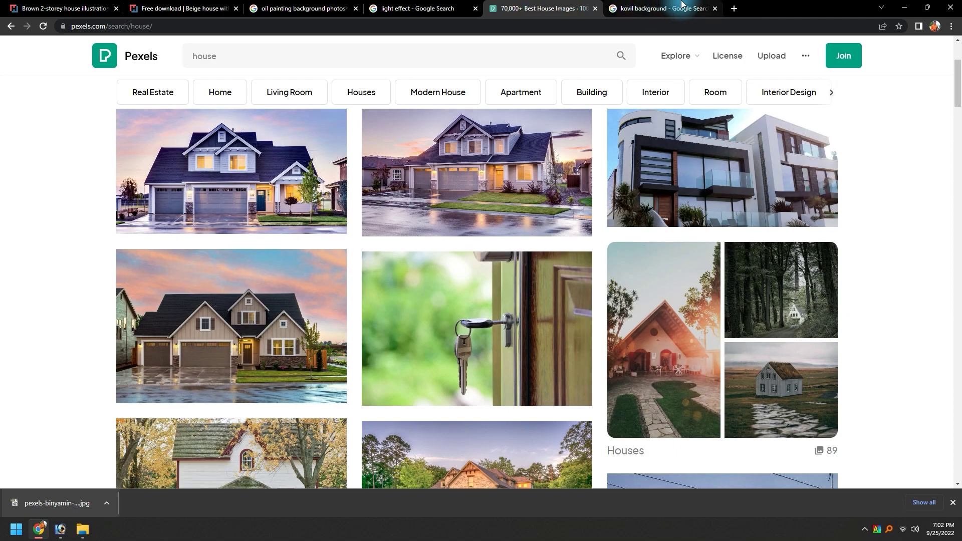
# Find and preview the colourful 123RF temple image in the kovil background results.
pyautogui.click(664, 8)
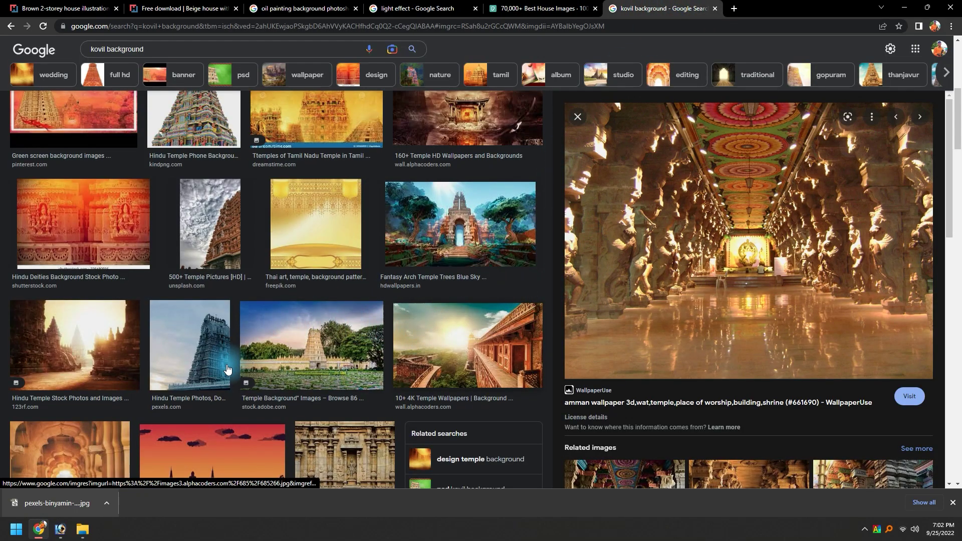
pyautogui.scroll(-4, 251, 366)
pyautogui.scroll(-1, 181, 361)
pyautogui.scroll(-2, 191, 371)
pyautogui.scroll(-2, 206, 386)
pyautogui.scroll(-2, 221, 404)
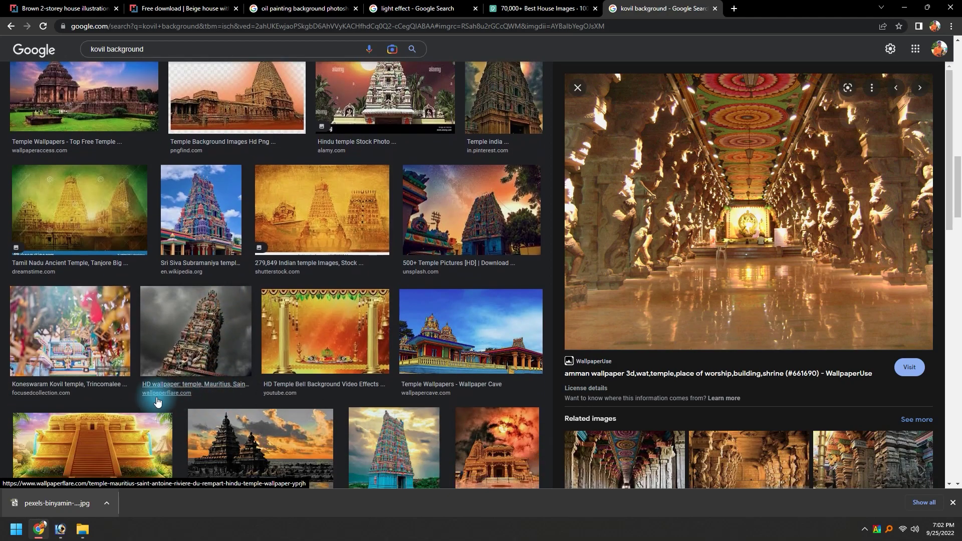
pyautogui.scroll(-3, 221, 401)
pyautogui.scroll(-3, 266, 386)
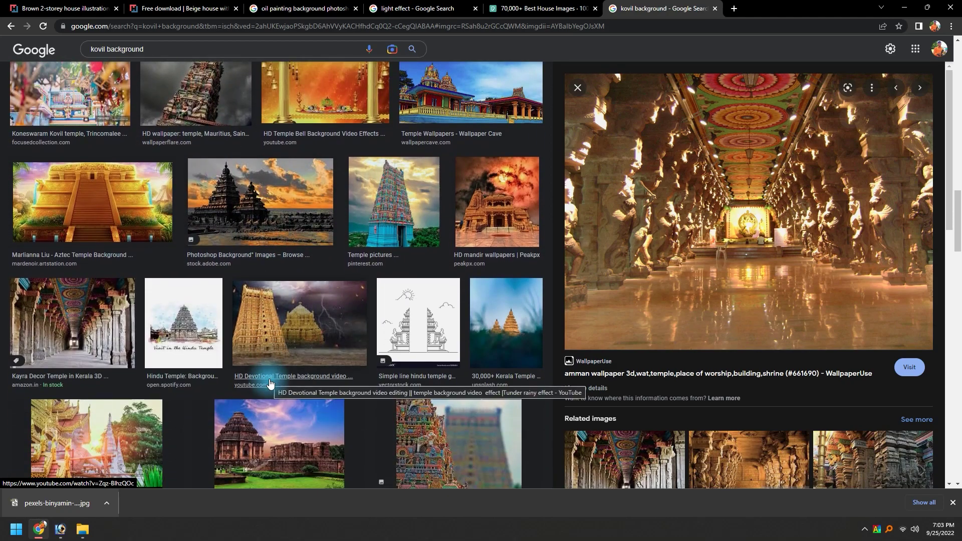
pyautogui.scroll(-1, 244, 391)
pyautogui.scroll(-2, 191, 386)
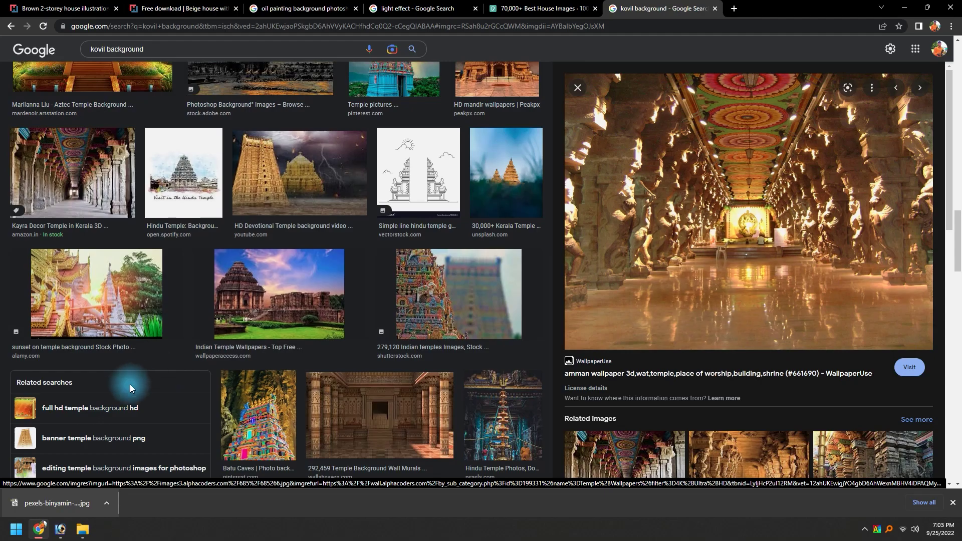
pyautogui.scroll(-2, 251, 326)
pyautogui.scroll(-2, 315, 332)
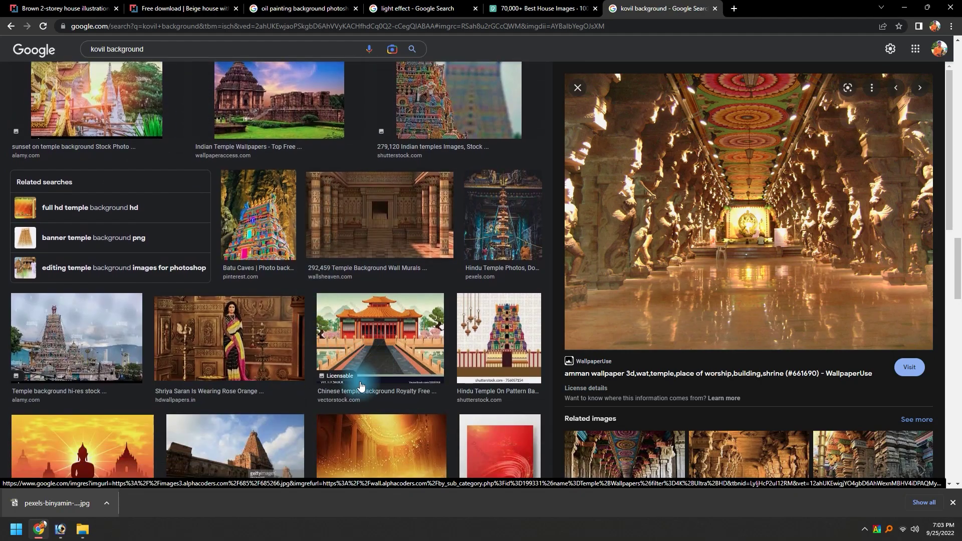
pyautogui.scroll(-3, 351, 376)
pyautogui.scroll(5, 357, 383)
pyautogui.scroll(3, 357, 381)
pyautogui.scroll(3, 358, 376)
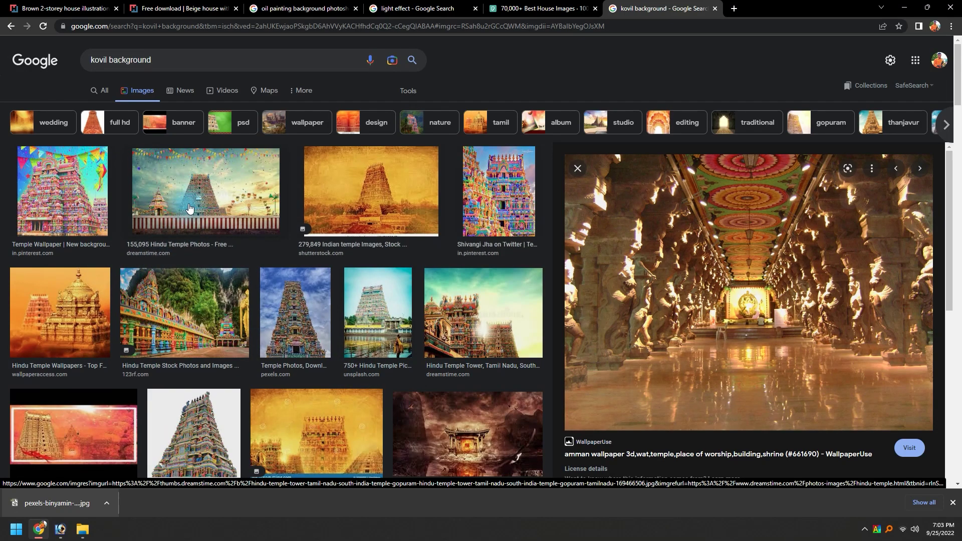
pyautogui.click(207, 311)
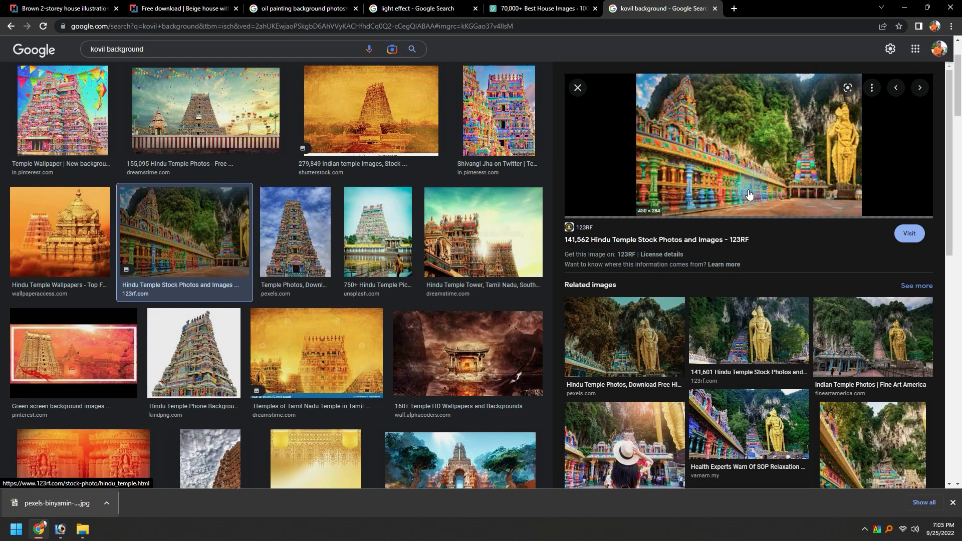
# Copy the temple image and paste it into the flex design.
pyautogui.rightClick(715, 149)
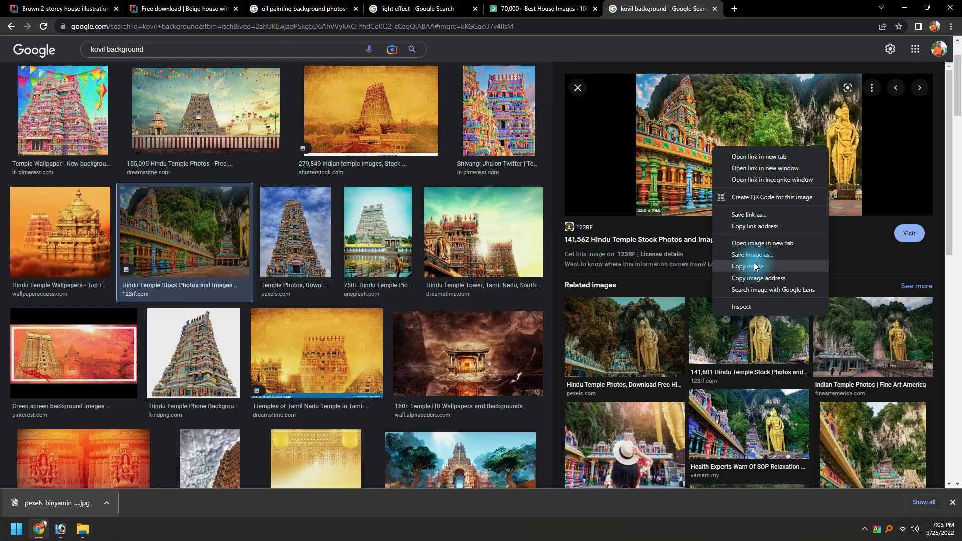
pyautogui.click(755, 265)
pyautogui.rightClick(720, 159)
pyautogui.click(755, 276)
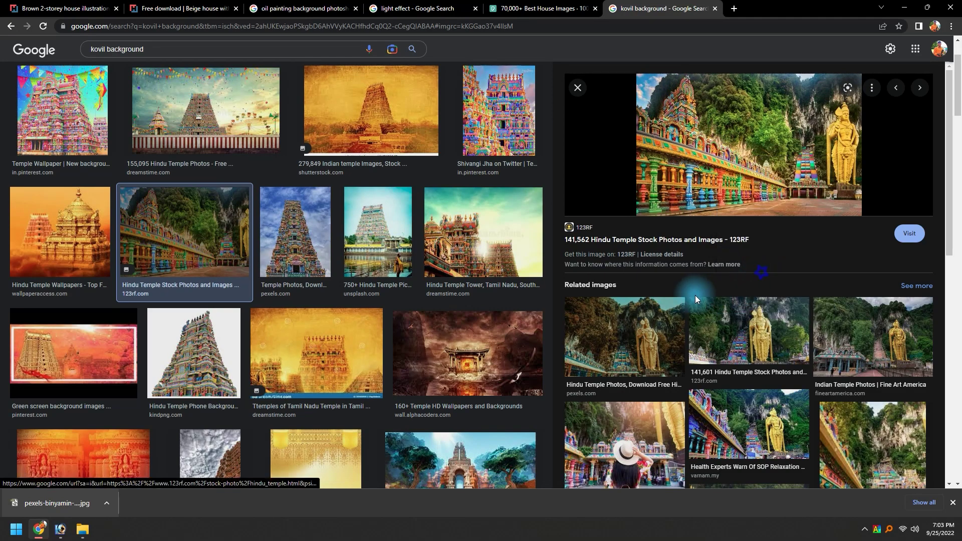
pyautogui.hotkey('alt', 'Tab')
pyautogui.hotkey('ctrl', 'v')
# Scale the temple image up and stretch it to the banner's left and right edges.
pyautogui.hotkey('ctrl', '-')
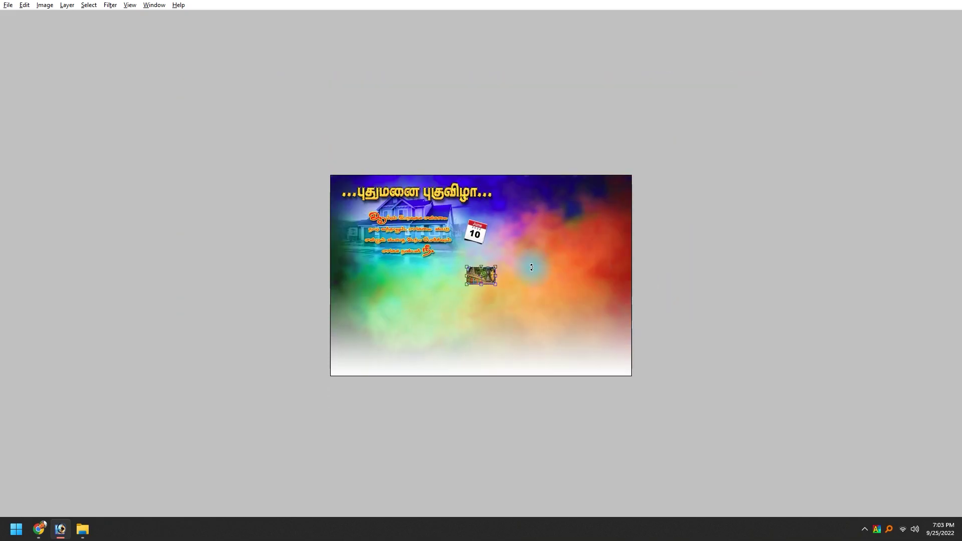
pyautogui.moveTo(497, 286); pyautogui.dragTo(631, 341)
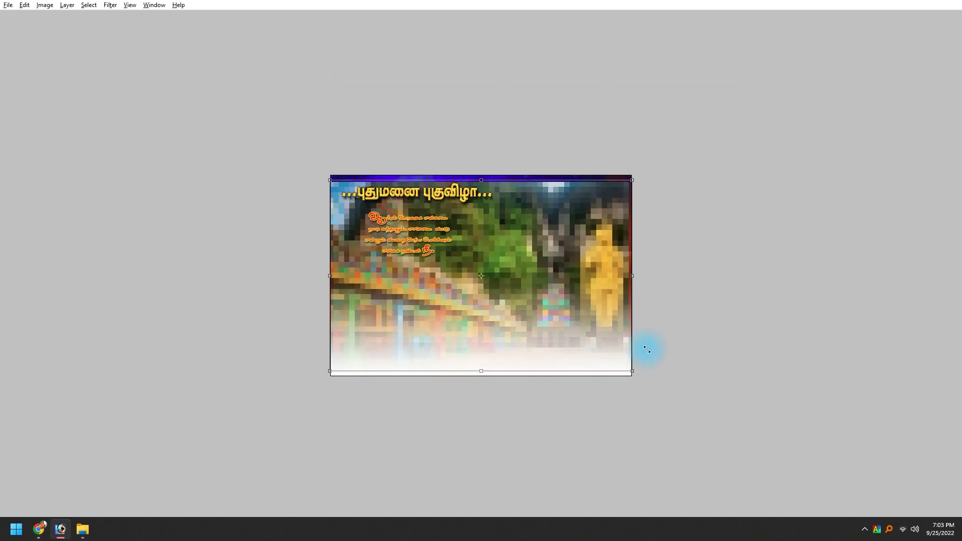
pyautogui.moveTo(631, 342); pyautogui.dragTo(560, 307)
pyautogui.press('Escape')
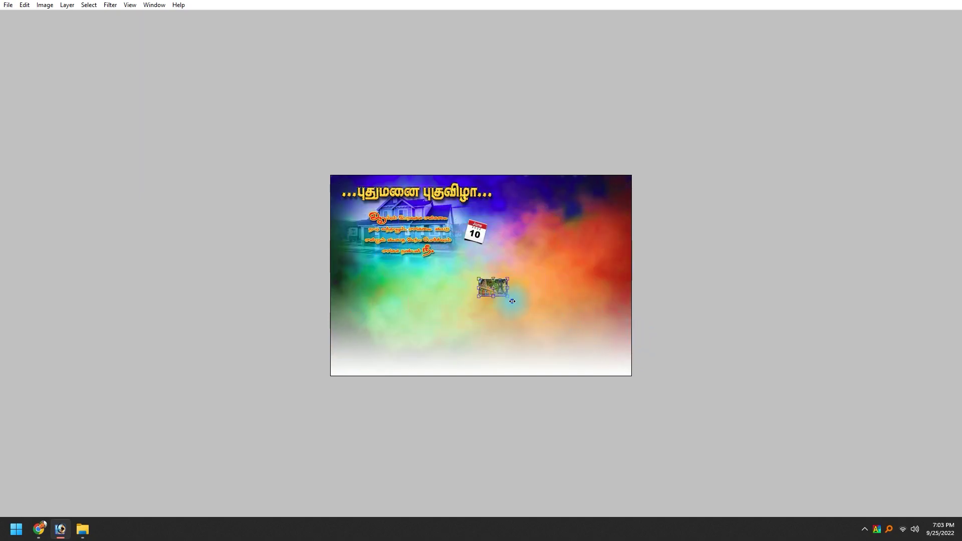
pyautogui.moveTo(535, 324); pyautogui.dragTo(547, 335)
pyautogui.press('Escape')
pyautogui.moveTo(507, 300); pyautogui.dragTo(638, 368)
pyautogui.moveTo(359, 289); pyautogui.dragTo(333, 291)
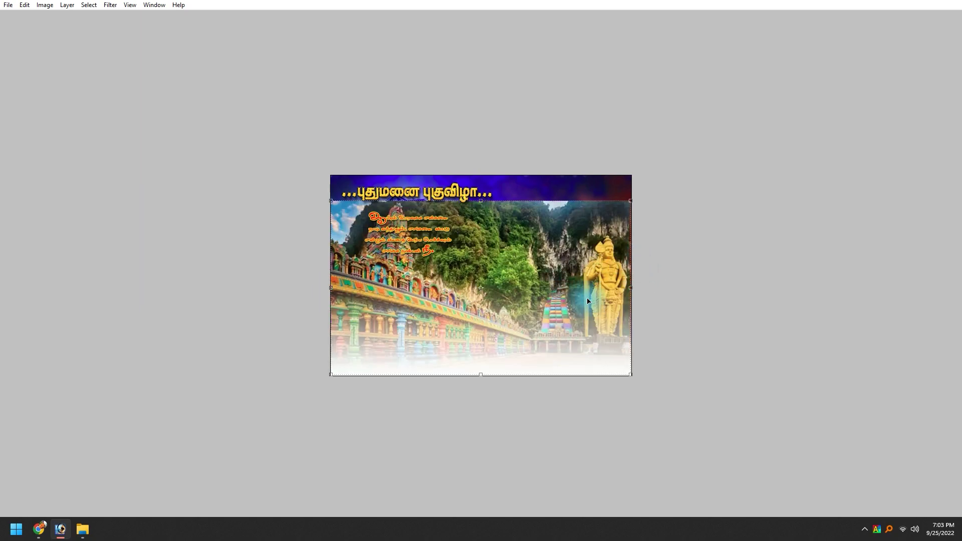
pyautogui.press('Return')
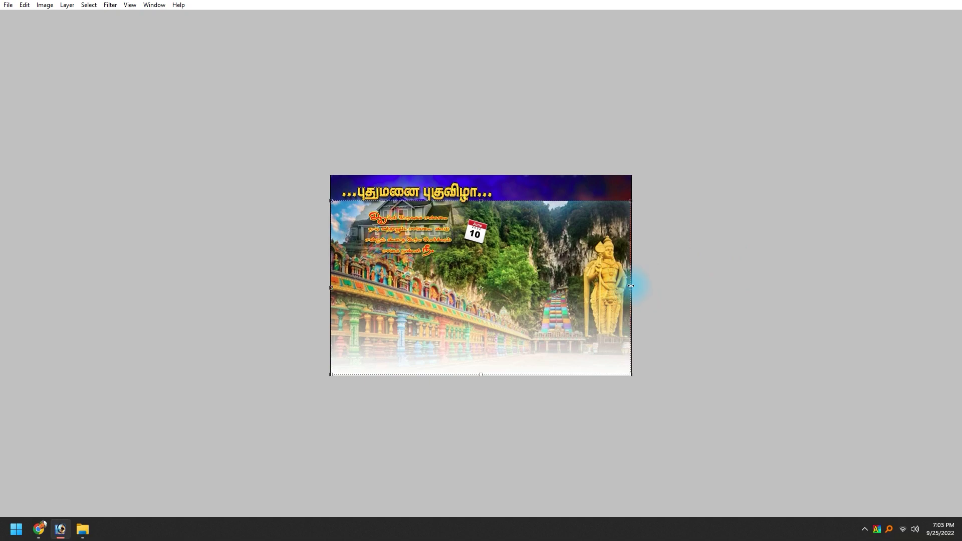
pyautogui.moveTo(631, 287); pyautogui.dragTo(721, 287)
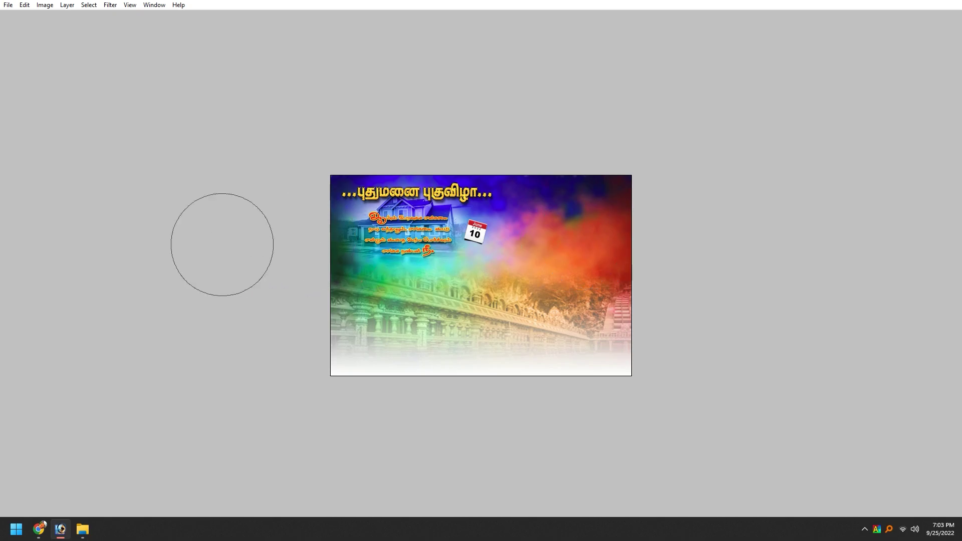
pyautogui.hotkey('ctrl', 't')
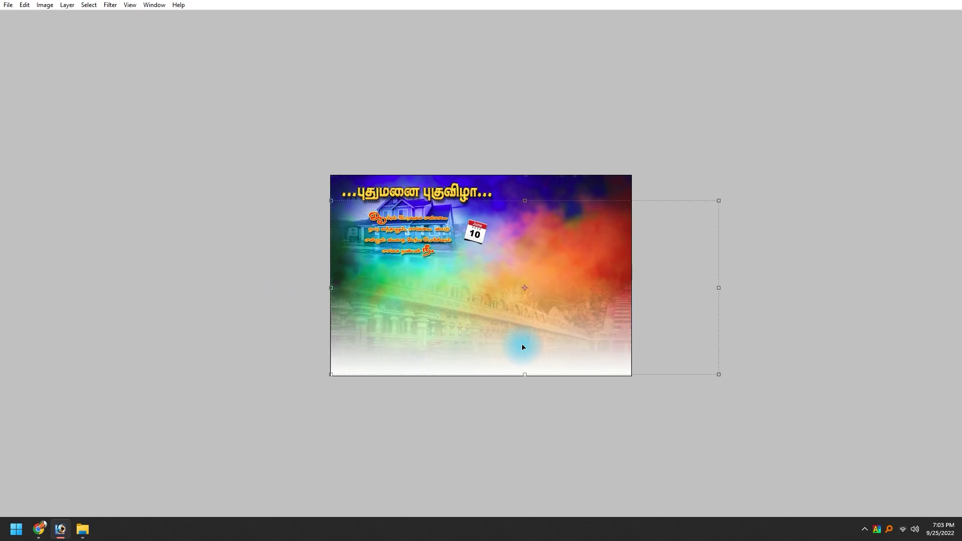
# Apply a radius 19 Gaussian Blur to the temple layer and shift it up and right.
pyautogui.hotkey('ctrl', '+')
pyautogui.hotkey('ctrl', '+')
pyautogui.hotkey('ctrl', '+')
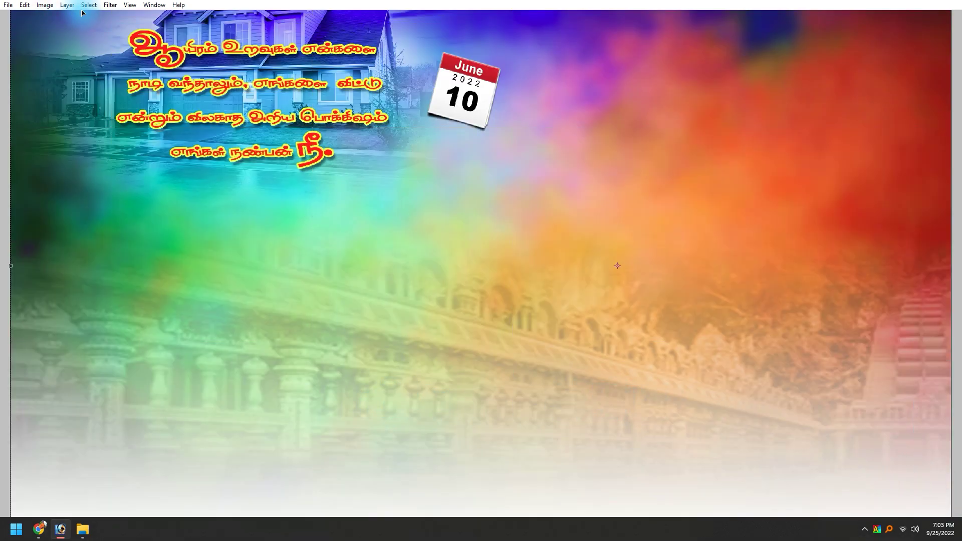
pyautogui.click(110, 5)
pyautogui.moveTo(125, 80)
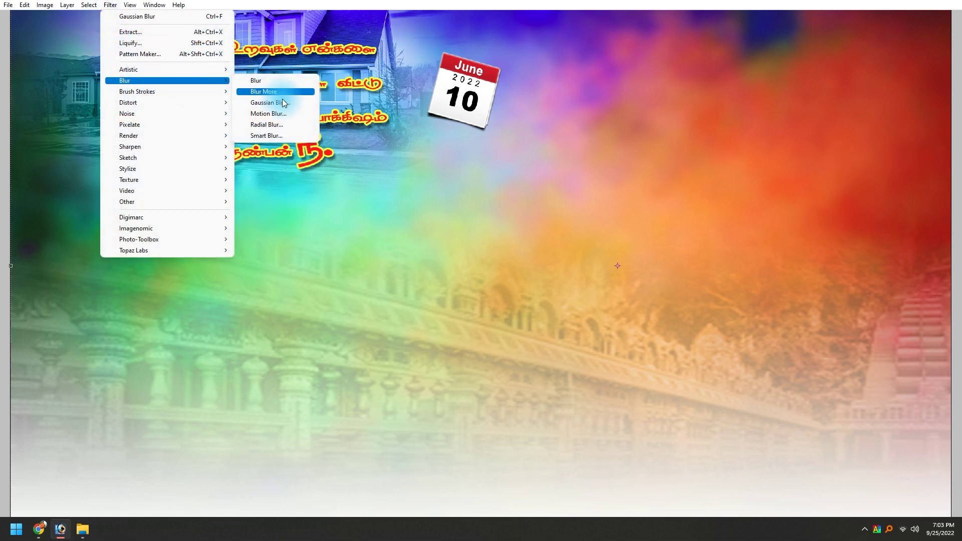
pyautogui.click(284, 105)
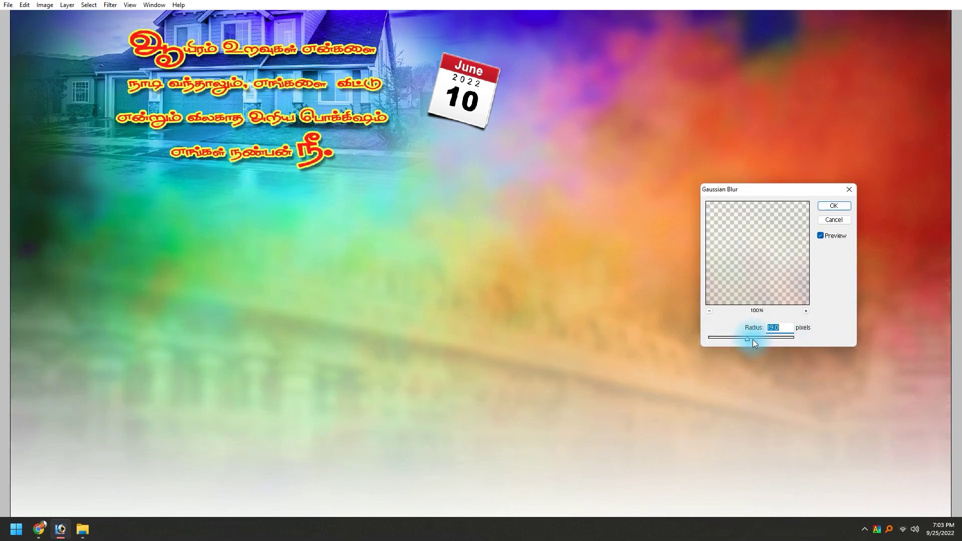
pyautogui.press('Return')
pyautogui.hotkey('ctrl', '-')
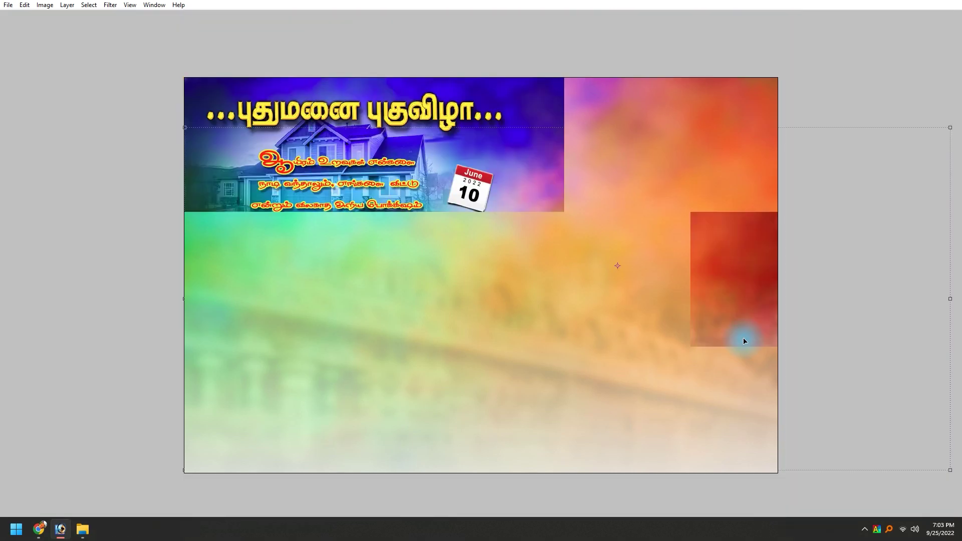
pyautogui.moveTo(613, 328)
pyautogui.mouseDown()
pyautogui.moveTo(739, 65)
pyautogui.moveTo(283, 268)
pyautogui.mouseUp()
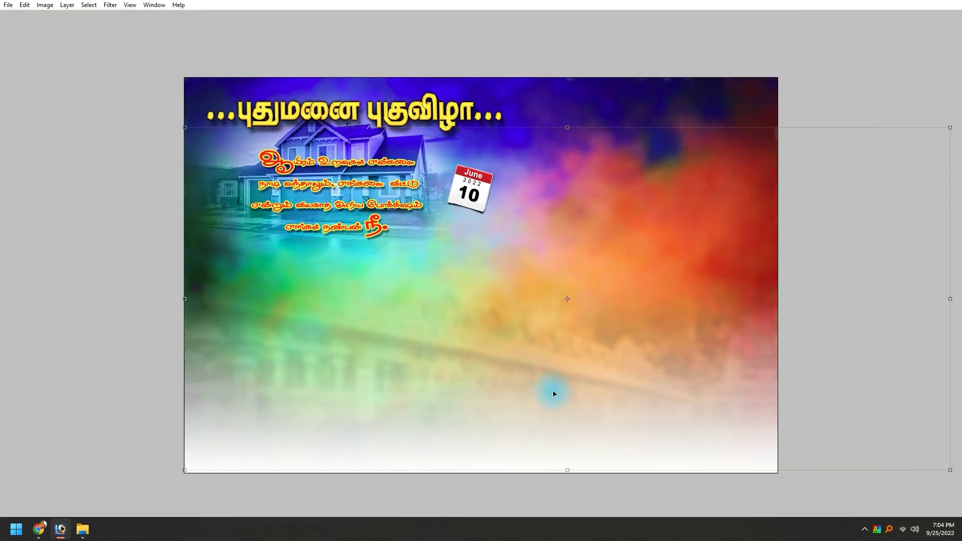
# Restore the panels and windowed view, bringing the flex design back to full screen.
pyautogui.press('Tab')
pyautogui.press('f')
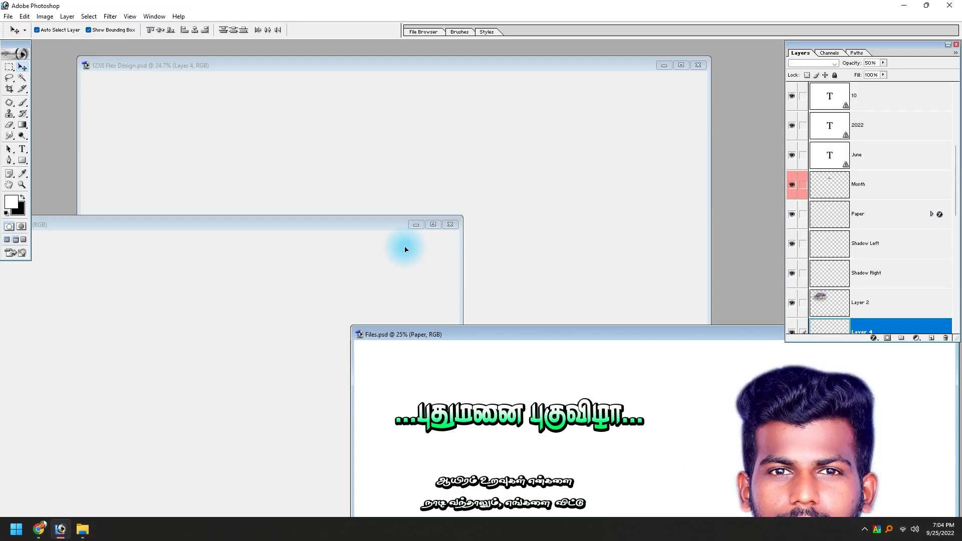
pyautogui.click(326, 289)
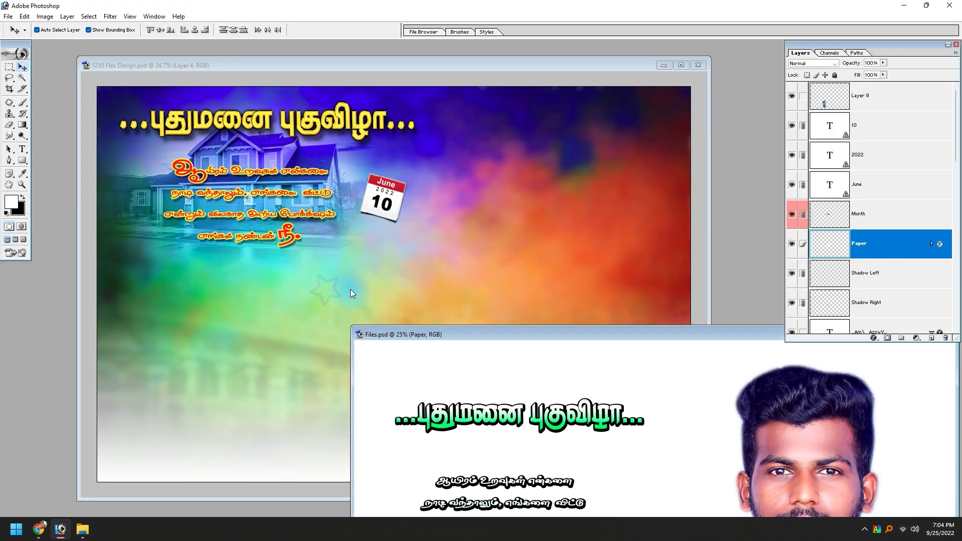
pyautogui.press('f')
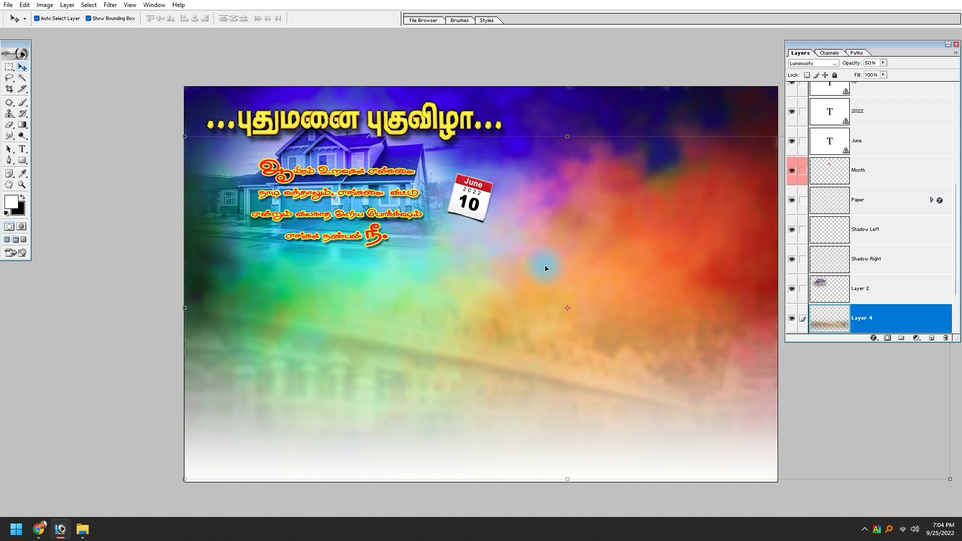
pyautogui.hotkey('alt', 'Tab')
pyautogui.hotkey('alt', 'Tab')
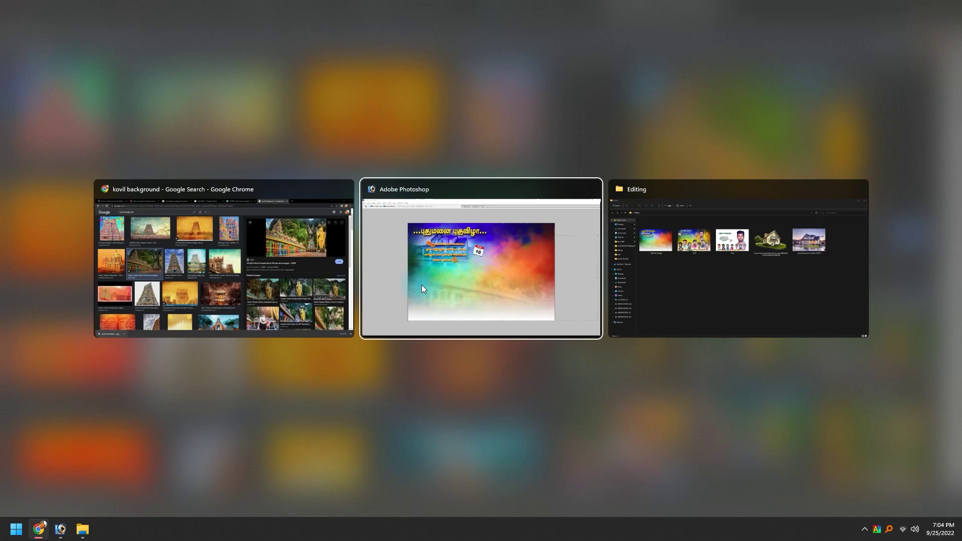
# Bring the Files document forward and move its window beside the banner.
pyautogui.click(644, 263)
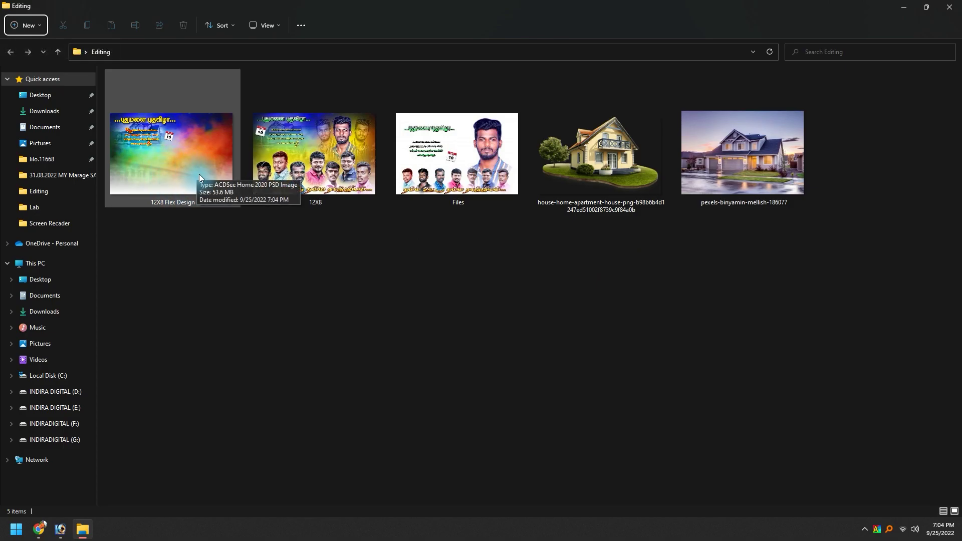
pyautogui.click(353, 361)
pyautogui.hotkey('alt', 'Tab')
pyautogui.hotkey('alt', 'Tab')
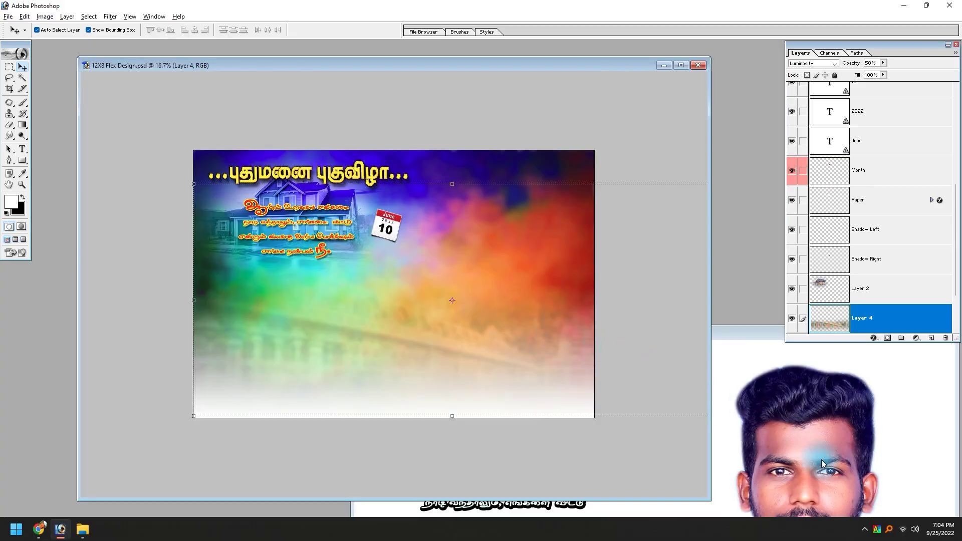
pyautogui.click(746, 366)
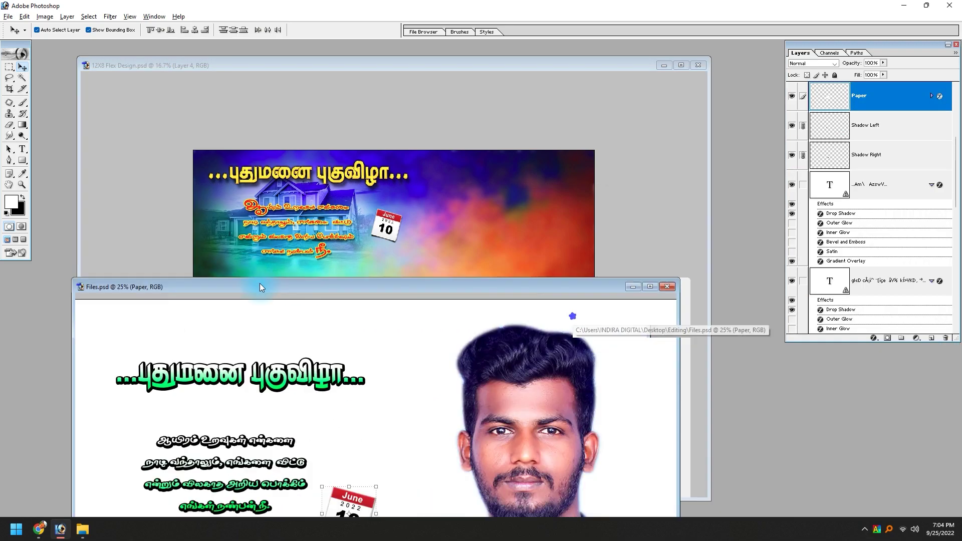
pyautogui.moveTo(659, 334); pyautogui.dragTo(334, 288)
# Drag the host portrait into the banner, scale it to about 82% and position it.
pyautogui.moveTo(466, 382); pyautogui.dragTo(481, 264)
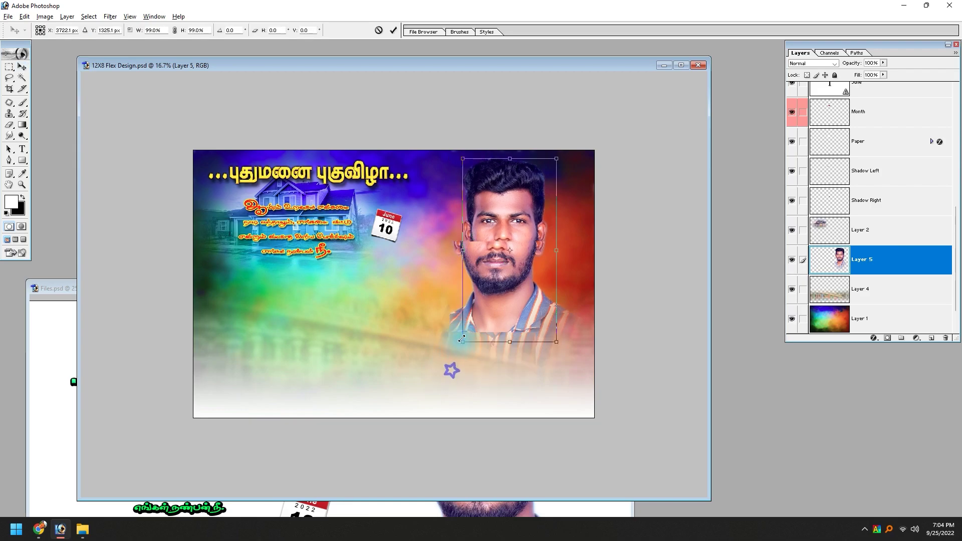
pyautogui.moveTo(451, 370); pyautogui.dragTo(471, 328)
pyautogui.moveTo(509, 294); pyautogui.dragTo(483, 303)
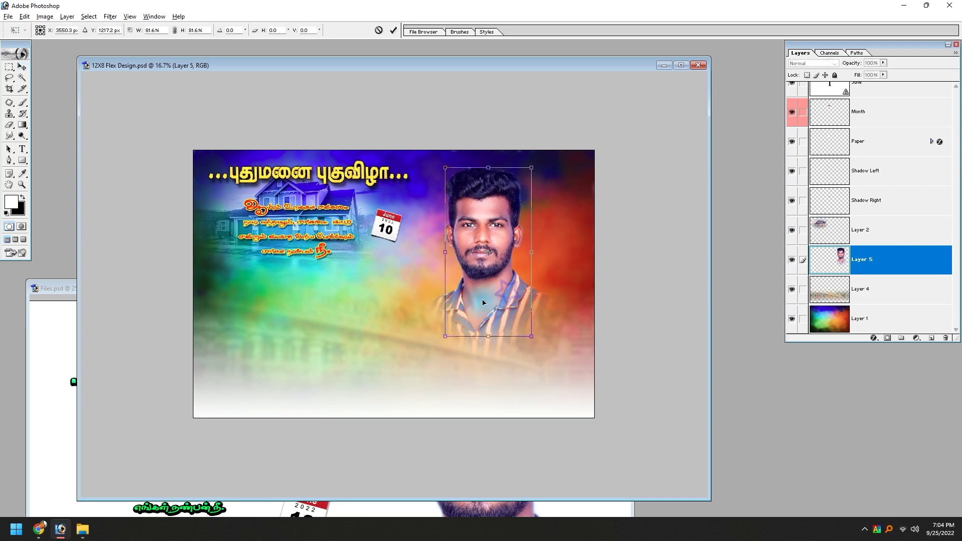
pyautogui.press('Return')
pyautogui.moveTo(489, 252); pyautogui.dragTo(492, 248)
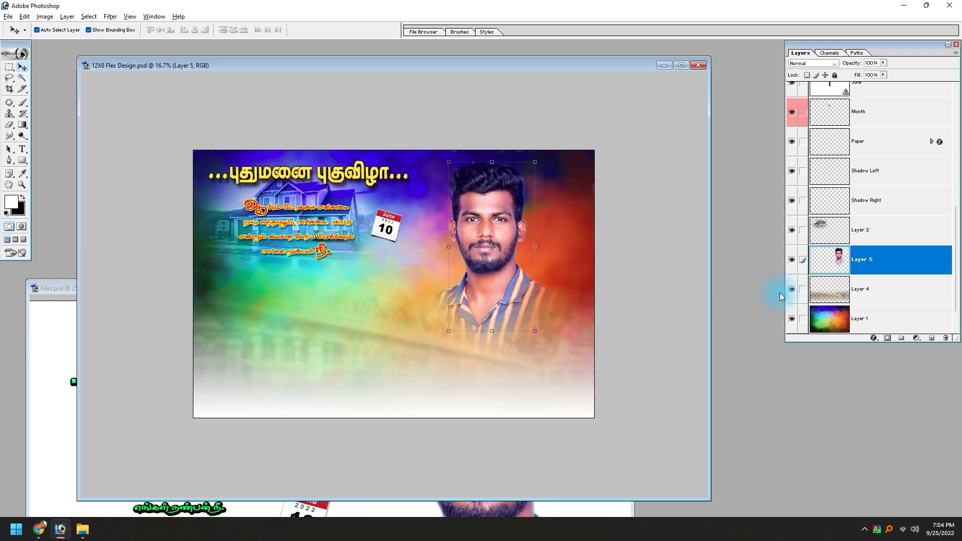
# Widen the colourful background layer and shrink the portrait slightly more.
pyautogui.click(855, 321)
pyautogui.moveTo(595, 295); pyautogui.dragTo(634, 288)
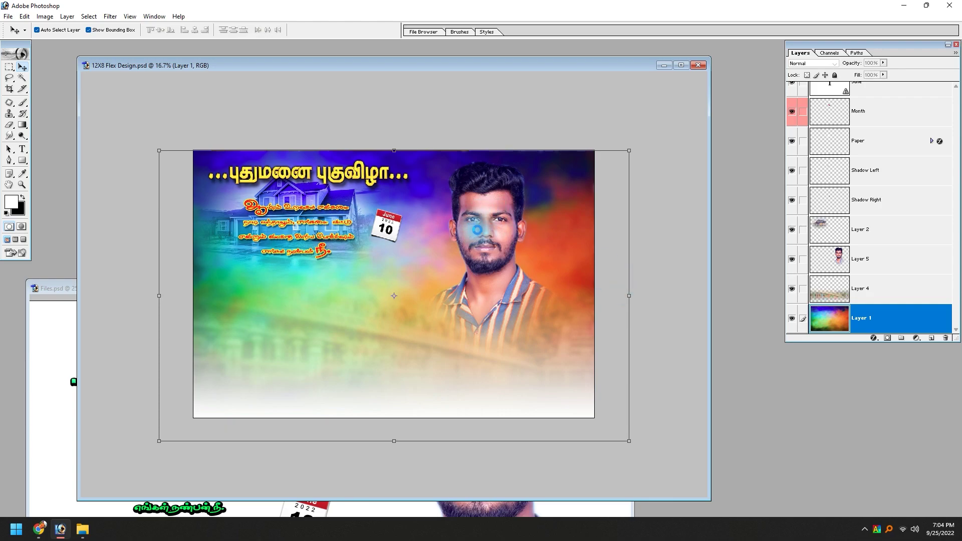
pyautogui.click(502, 245)
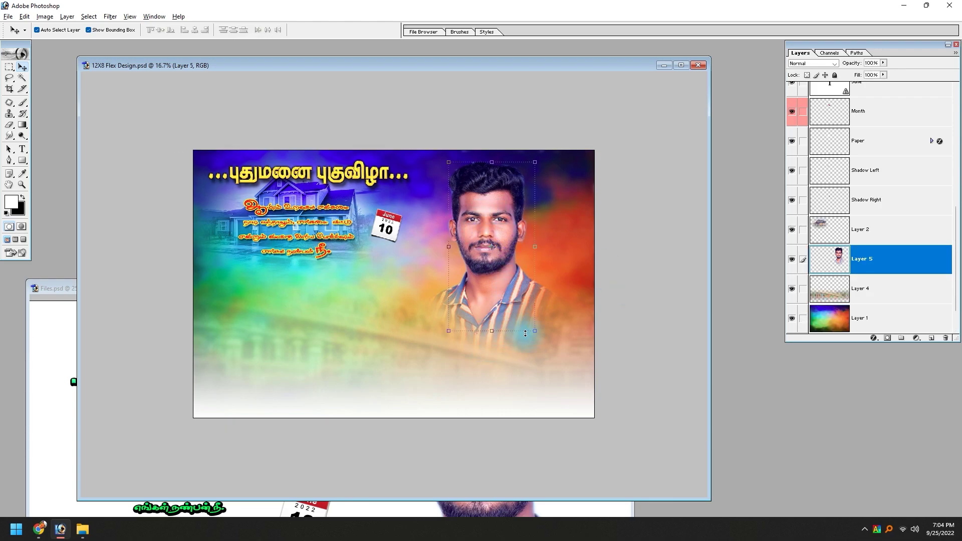
pyautogui.moveTo(537, 333); pyautogui.dragTo(526, 318)
pyautogui.press('Return')
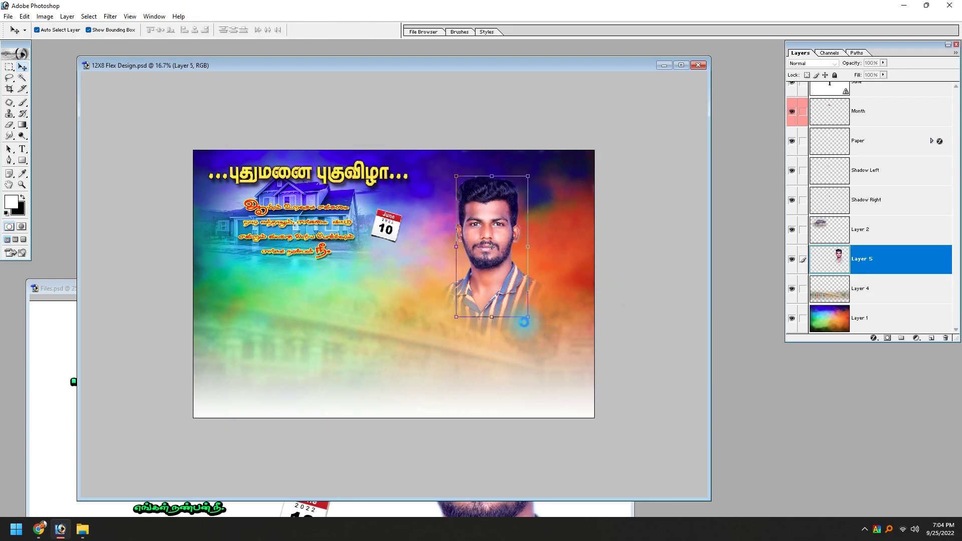
pyautogui.moveTo(343, 285); pyautogui.dragTo(654, 59)
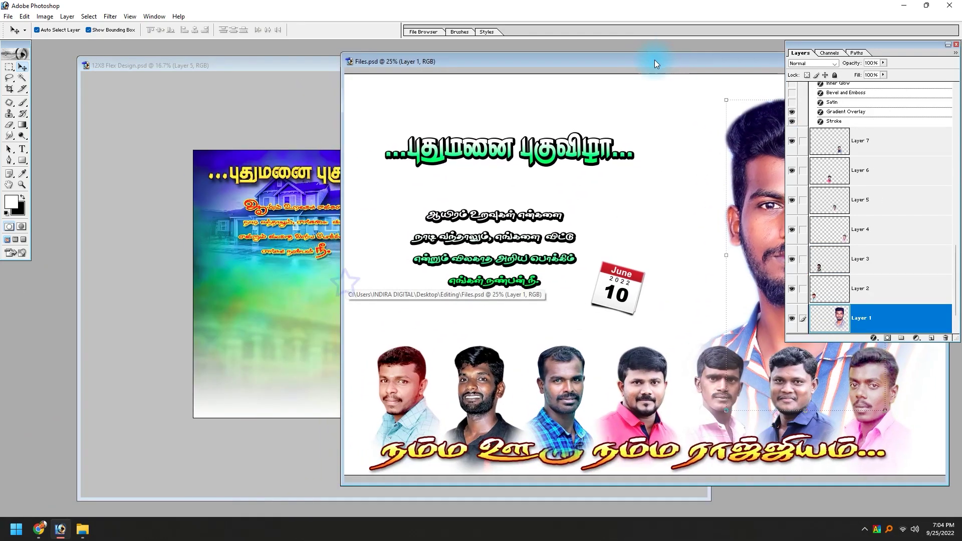
# Link the seven group-face layers in Files.psd and drag the row into the banner.
pyautogui.moveTo(473, 372); pyautogui.dragTo(481, 378)
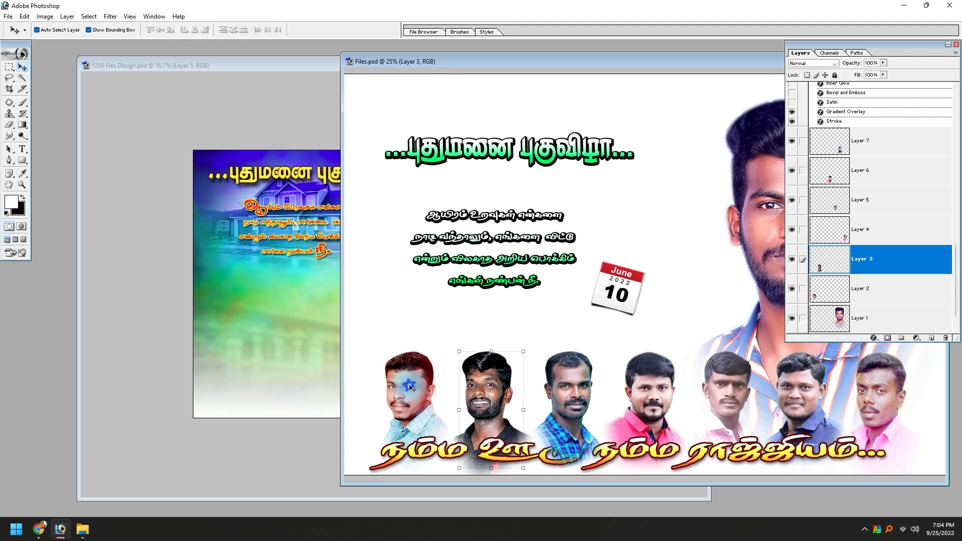
pyautogui.click(410, 388)
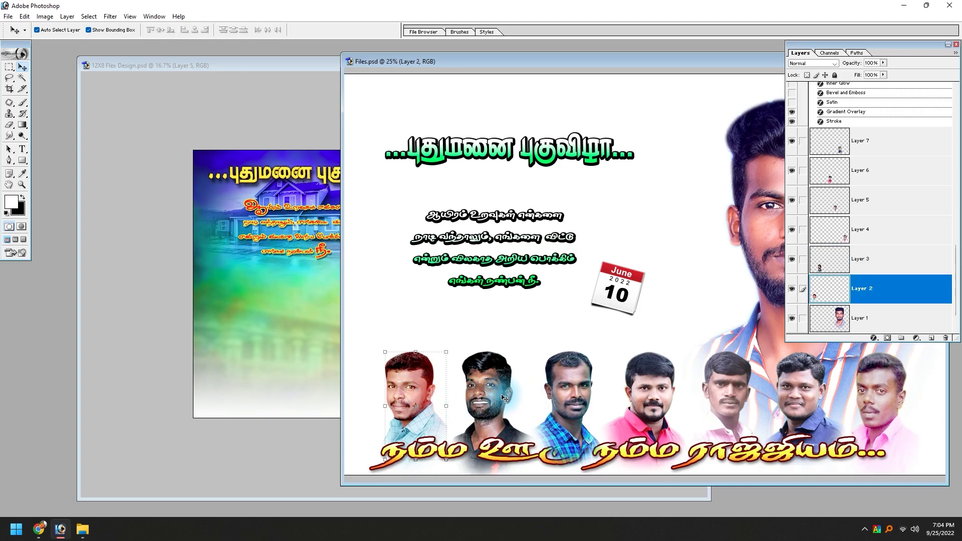
pyautogui.click(802, 261)
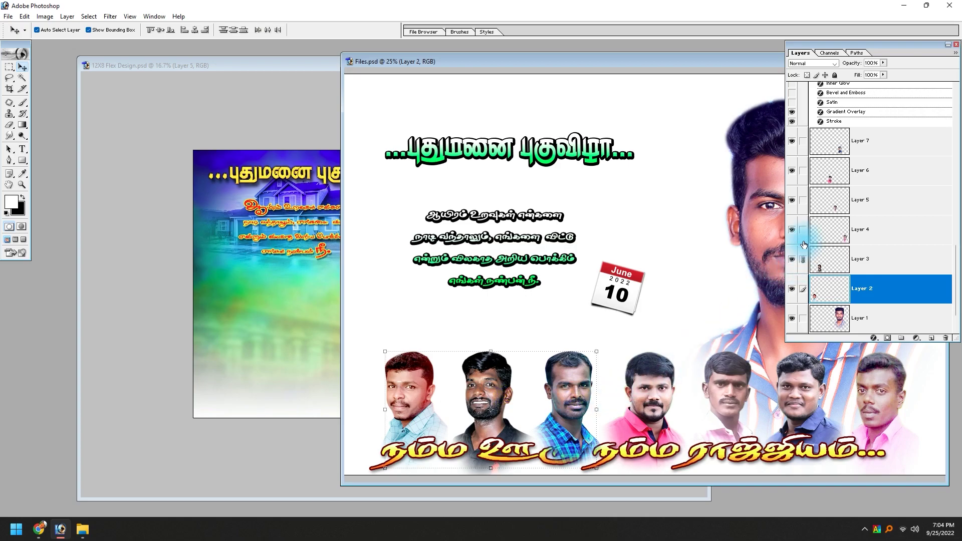
pyautogui.keyDown('shift'); pyautogui.click(663, 386); pyautogui.keyUp('shift')
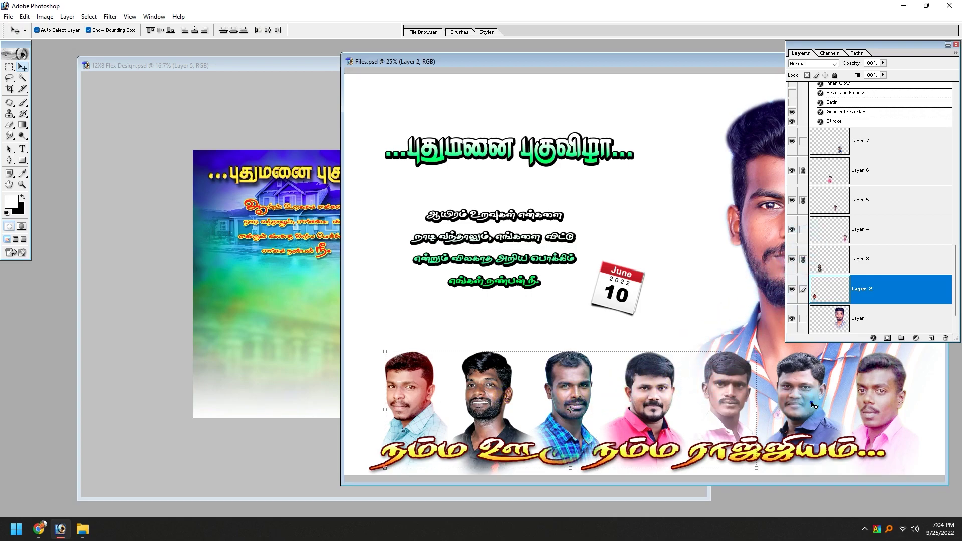
pyautogui.click(788, 404)
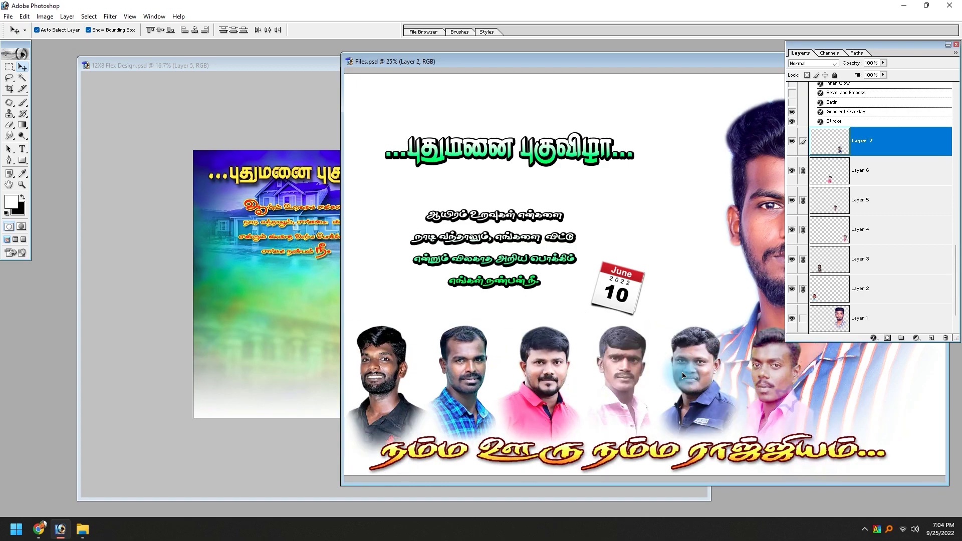
pyautogui.moveTo(532, 381); pyautogui.dragTo(301, 359)
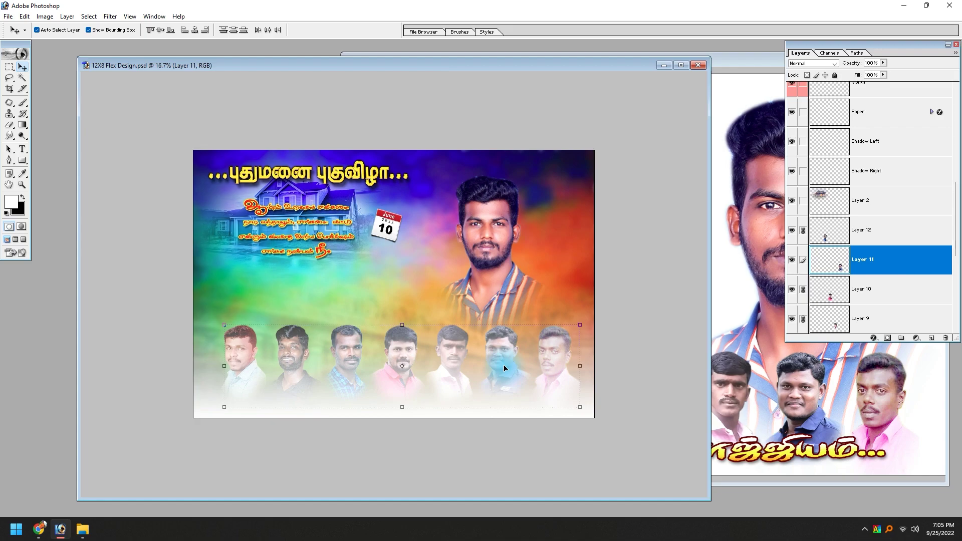
# Retry placing the face row above different banner layers, undoing each attempt.
pyautogui.hotkey('ctrl', 'z')
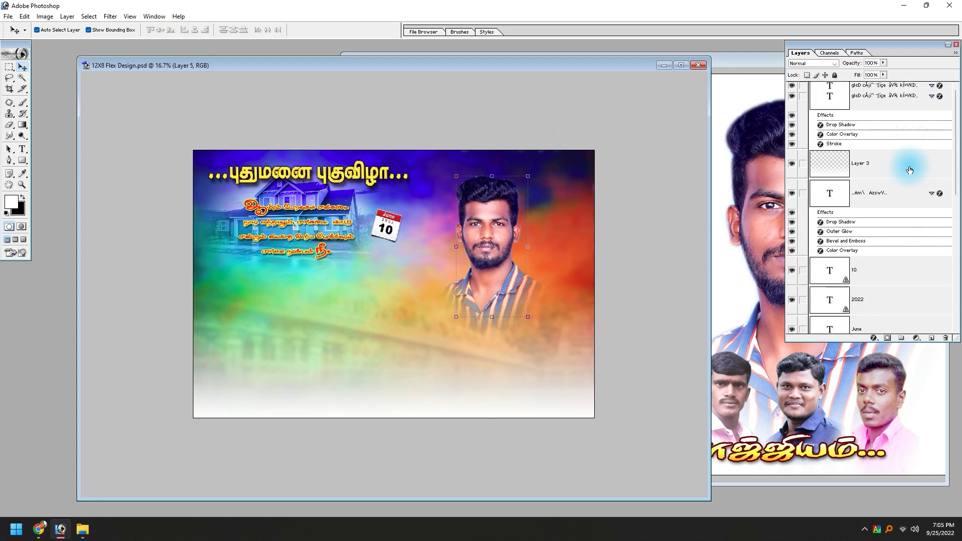
pyautogui.click(900, 100)
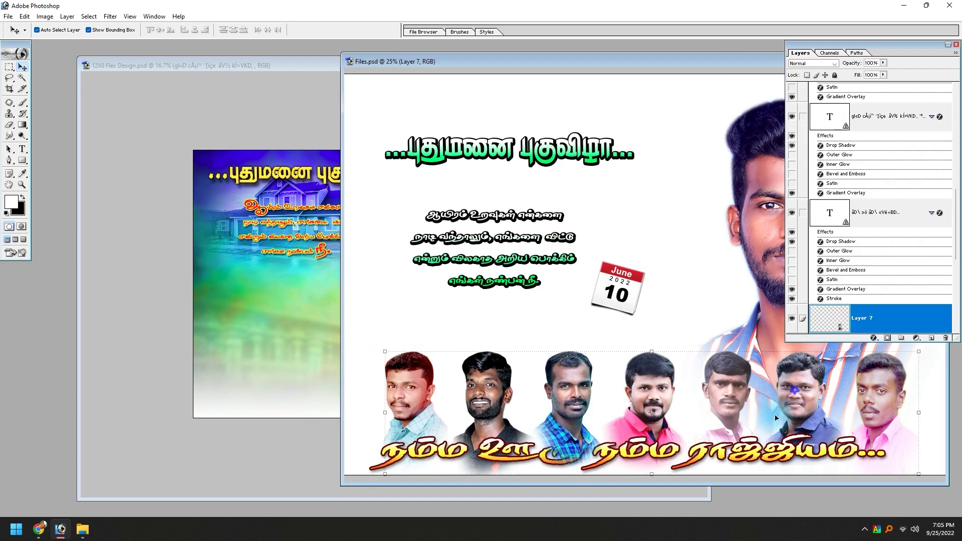
pyautogui.click(796, 389)
pyautogui.moveTo(642, 396); pyautogui.dragTo(365, 377)
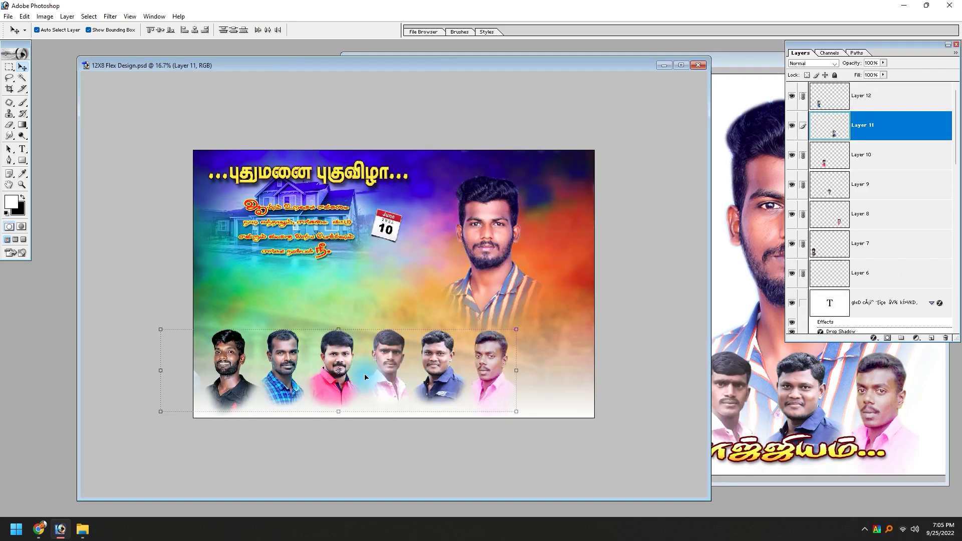
pyautogui.hotkey('ctrl', 'z')
pyautogui.scroll(-3, 906, 215)
pyautogui.click(866, 298)
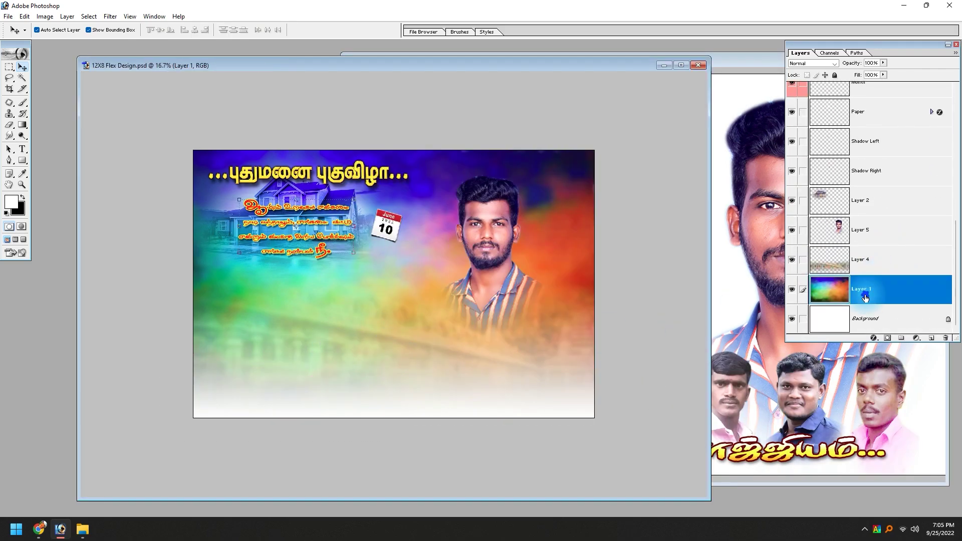
pyautogui.click(794, 377)
pyautogui.moveTo(797, 379); pyautogui.dragTo(313, 328)
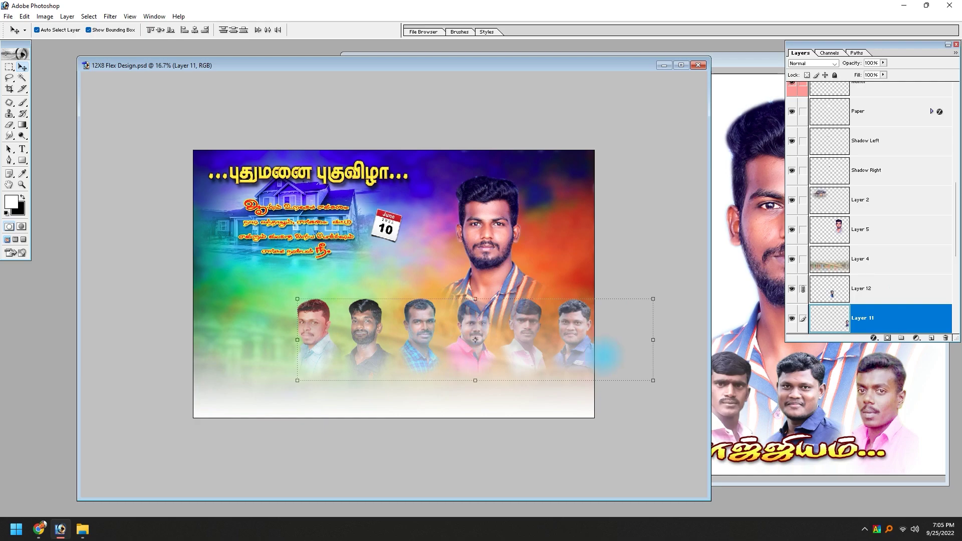
pyautogui.scroll(10, 874, 260)
pyautogui.scroll(2, 860, 106)
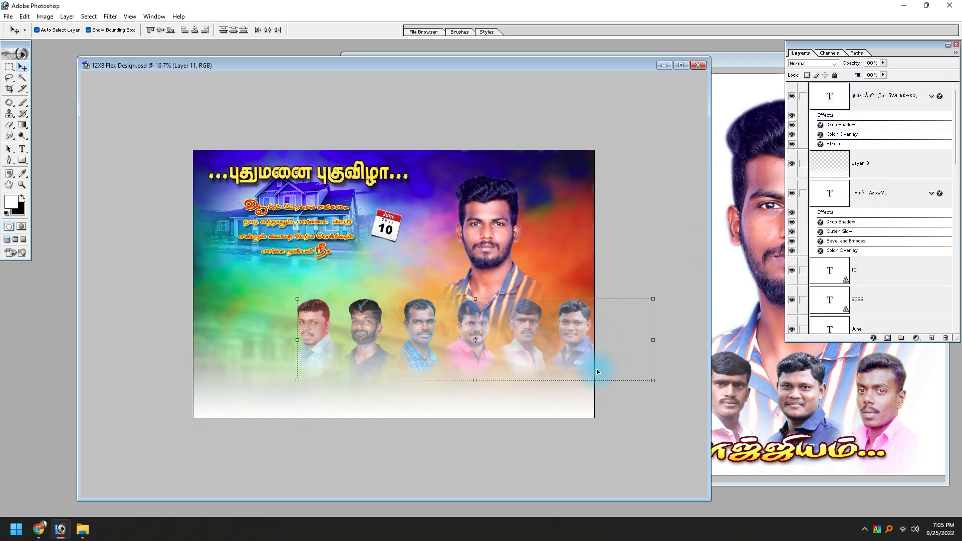
pyautogui.hotkey('ctrl', 'z')
# Copy all linked face layers from Files.psd onto the banner's bottom edge.
pyautogui.click(756, 430)
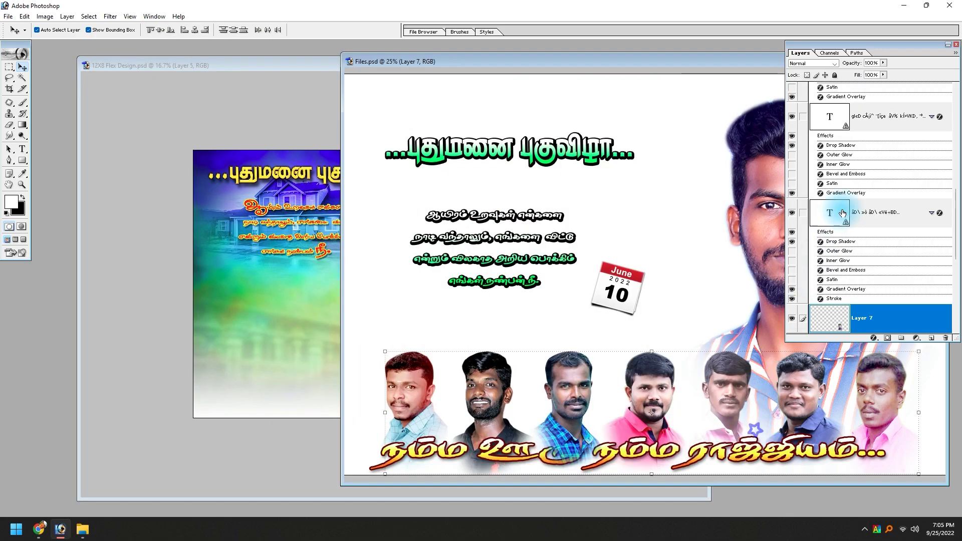
pyautogui.click(867, 97)
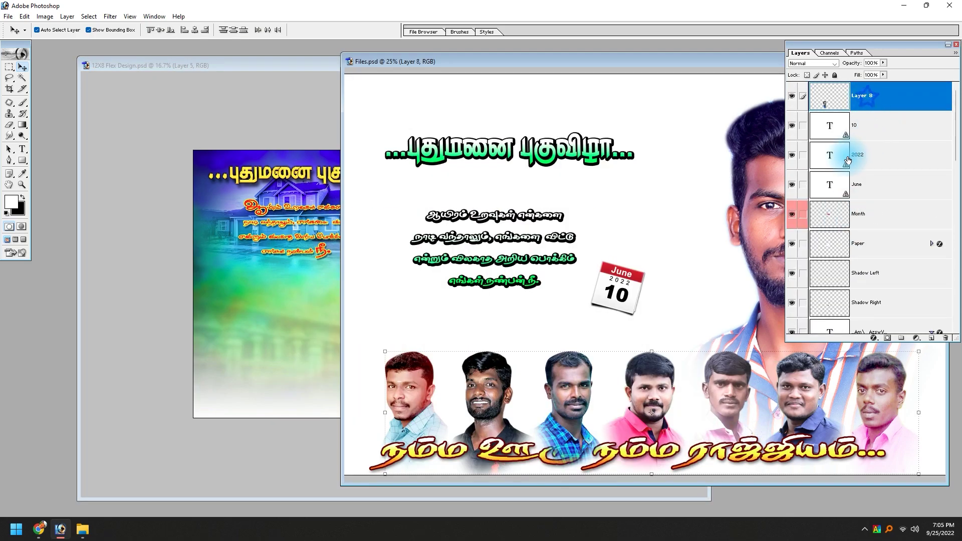
pyautogui.click(217, 245)
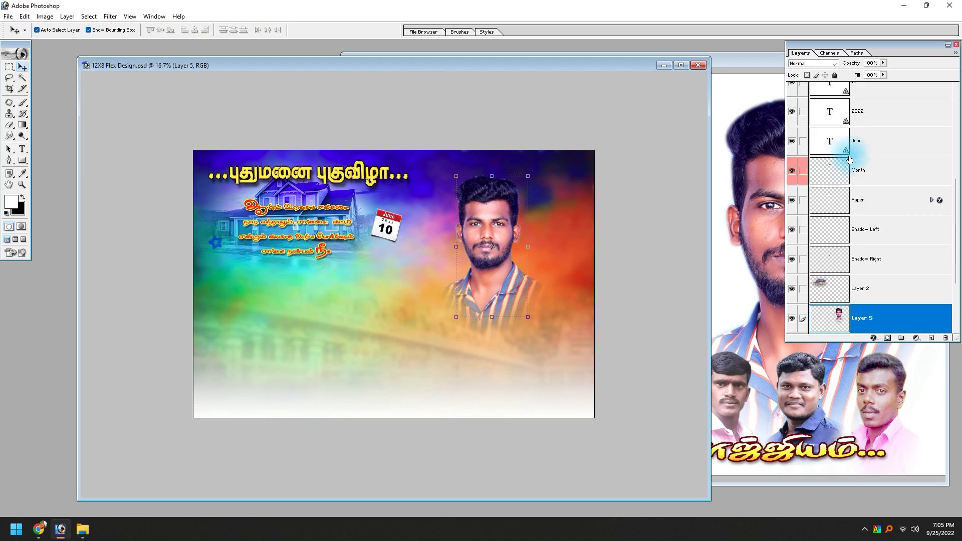
pyautogui.scroll(5, 849, 151)
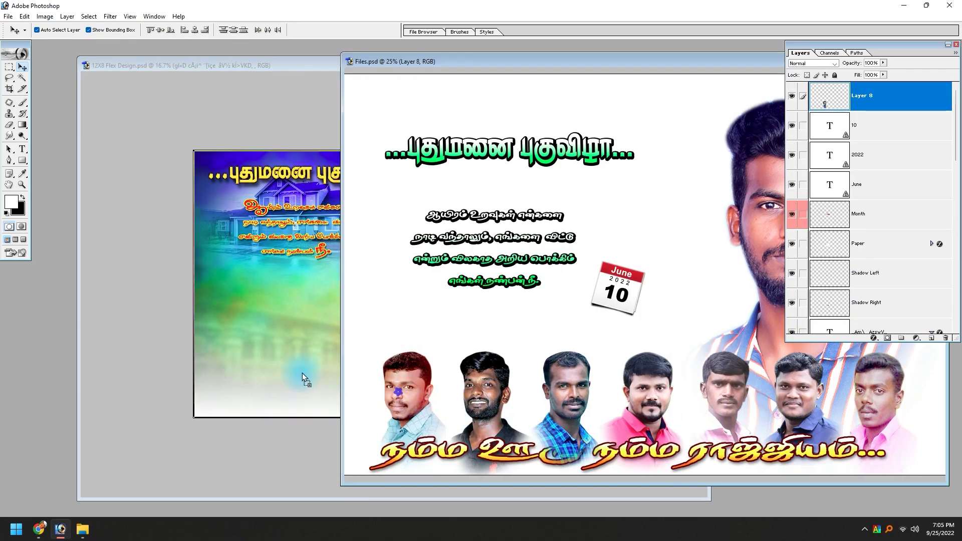
pyautogui.moveTo(750, 410); pyautogui.dragTo(309, 374)
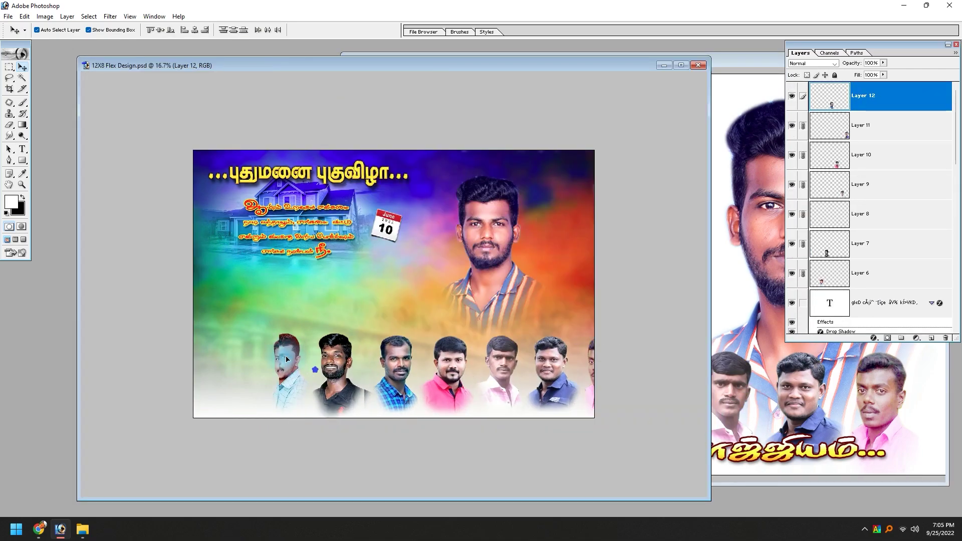
# Switch the banner to full-screen view and zoom in on the face row.
pyautogui.press('f')
pyautogui.press('Tab')
pyautogui.press('f')
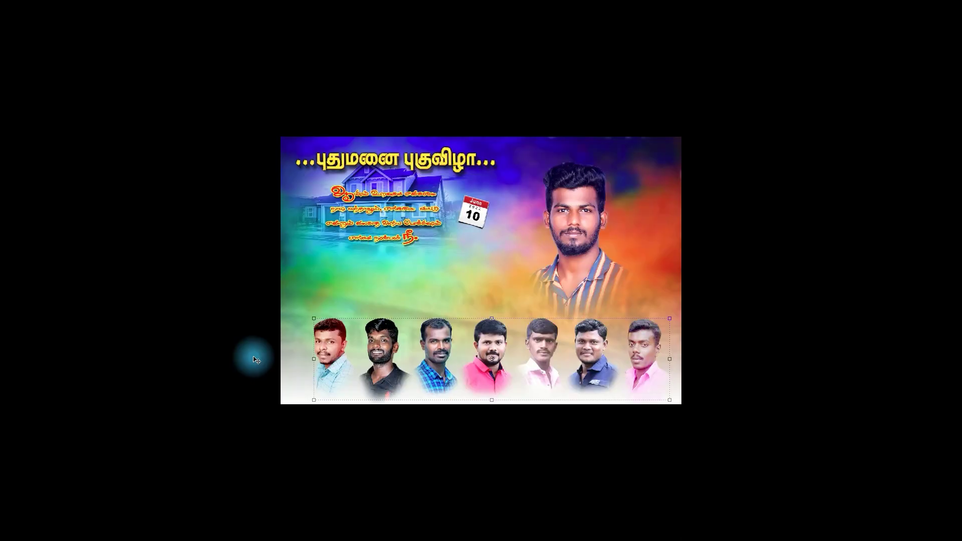
pyautogui.hotkey('ctrl', '+')
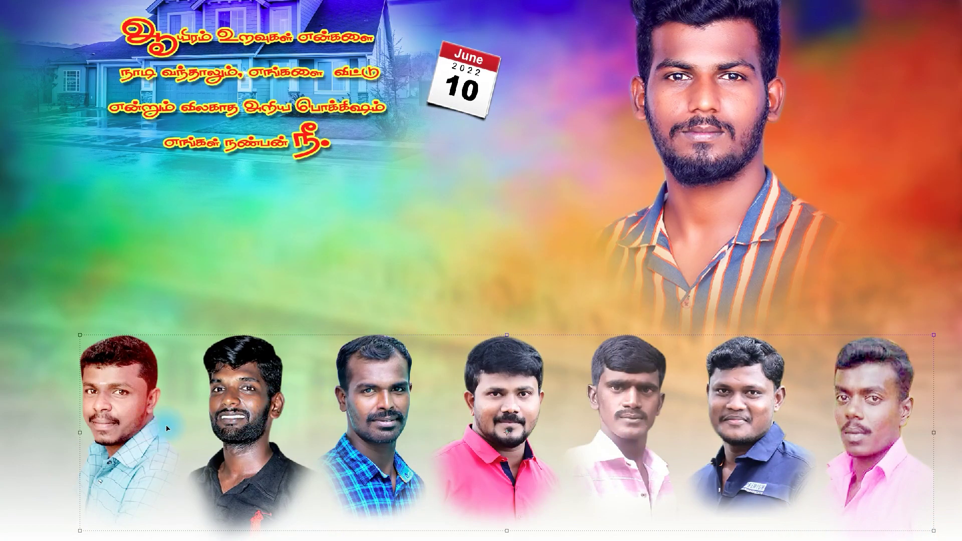
pyautogui.press('f')
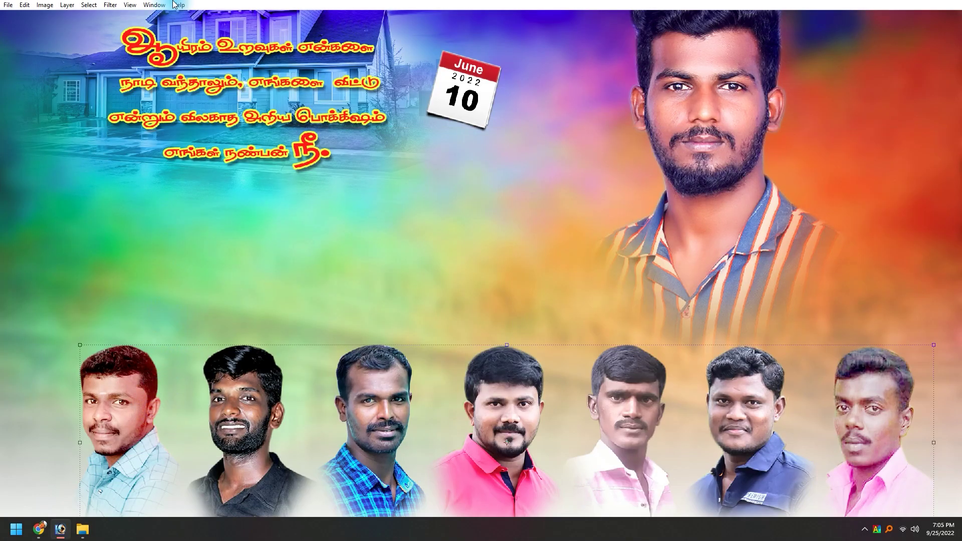
pyautogui.click(111, 5)
# Run Topaz Adjust 5 on the first face with the Clarity preset and detail strength 2.05.
pyautogui.click(191, 249)
pyautogui.click(259, 252)
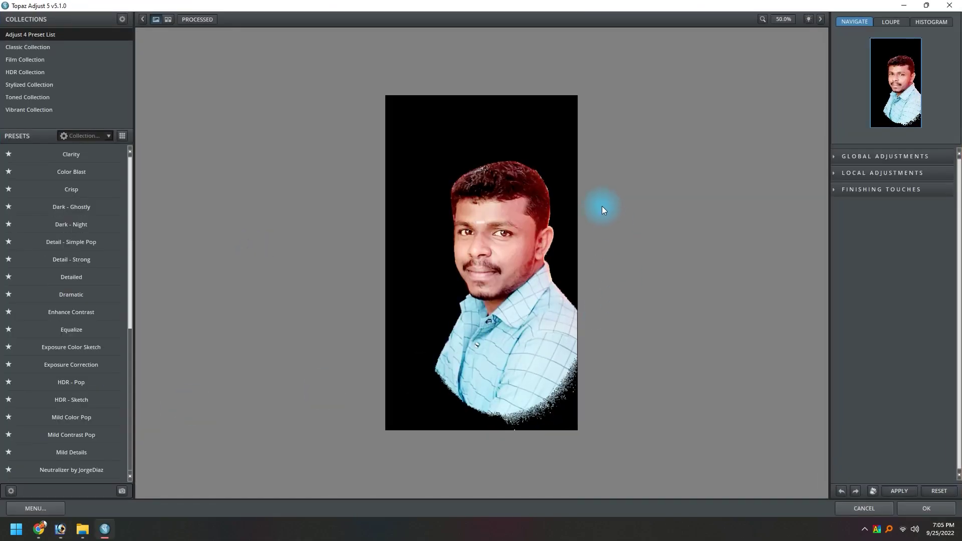
pyautogui.click(602, 206)
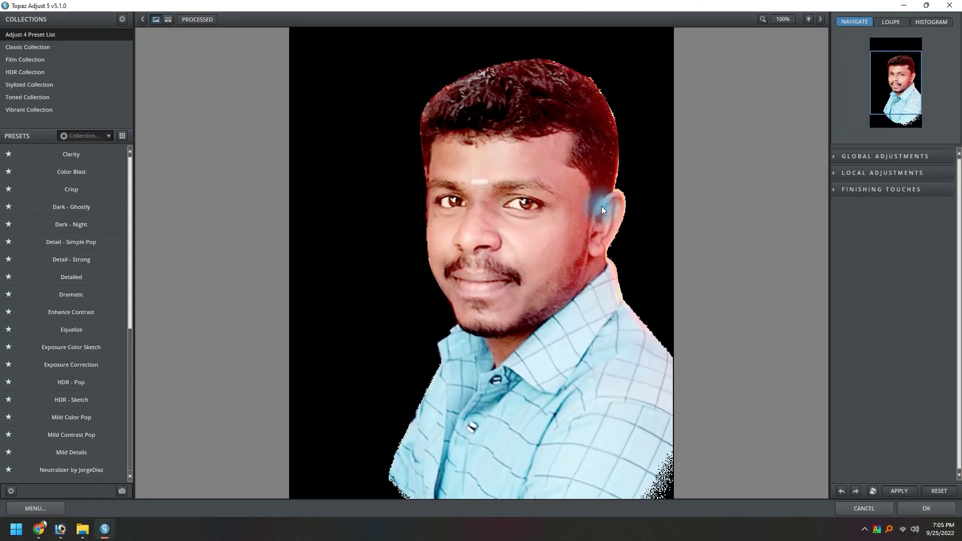
pyautogui.click(63, 156)
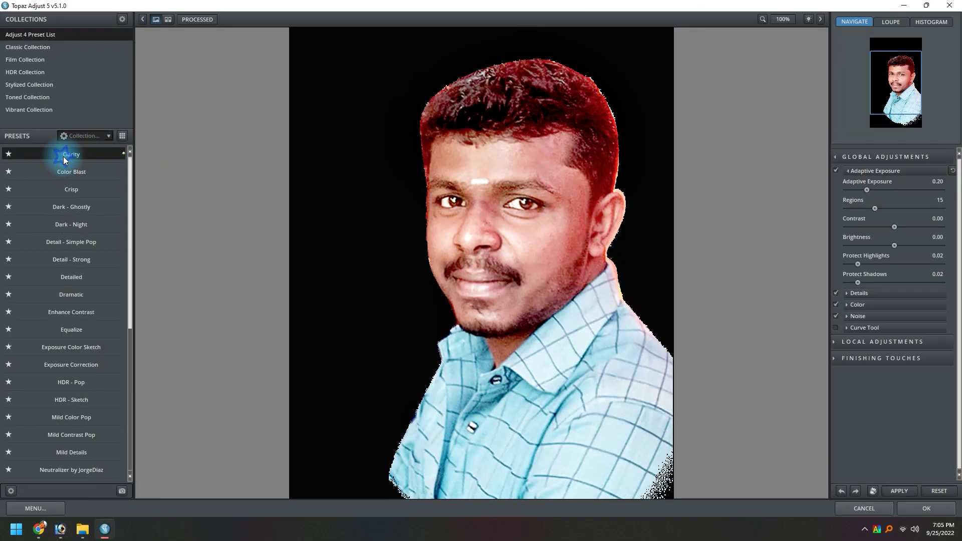
pyautogui.click(859, 294)
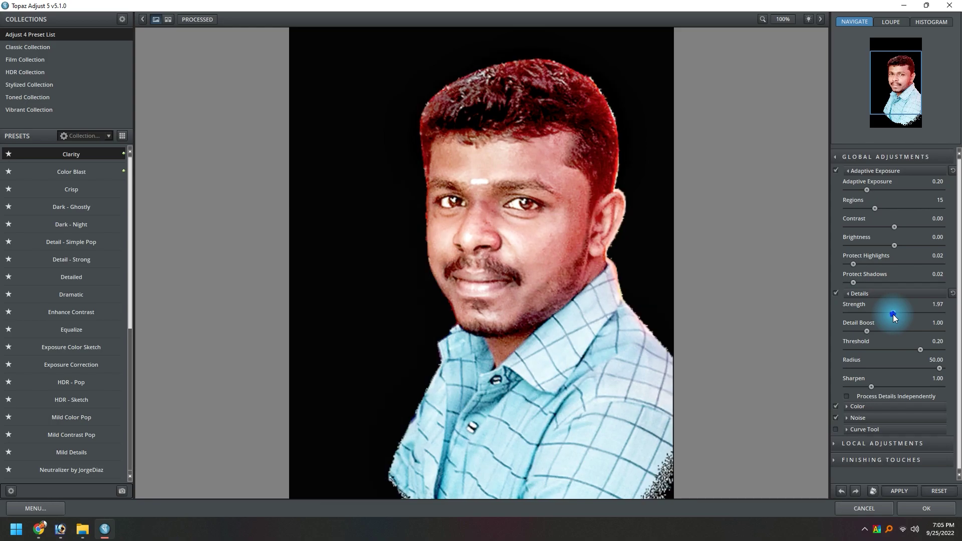
pyautogui.click(867, 332)
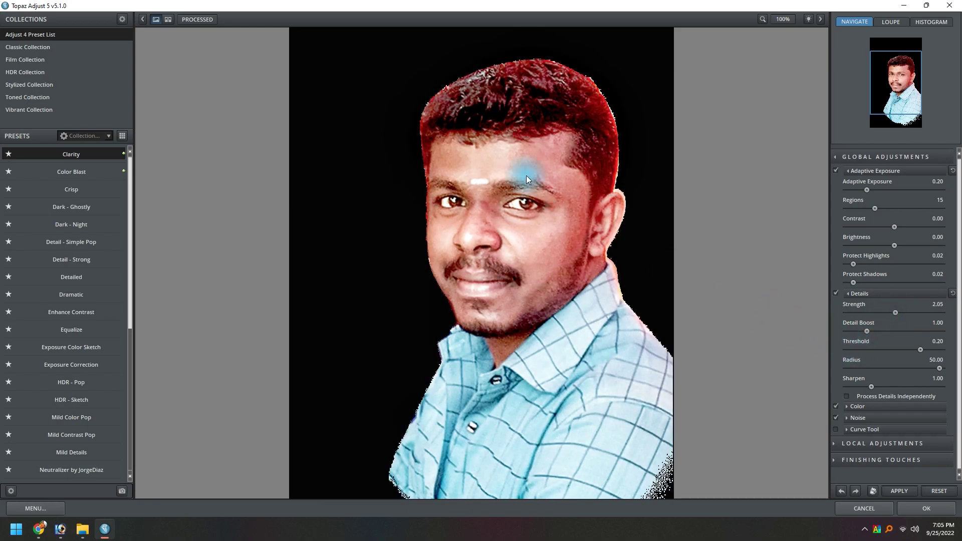
pyautogui.click(531, 223)
pyautogui.click(910, 507)
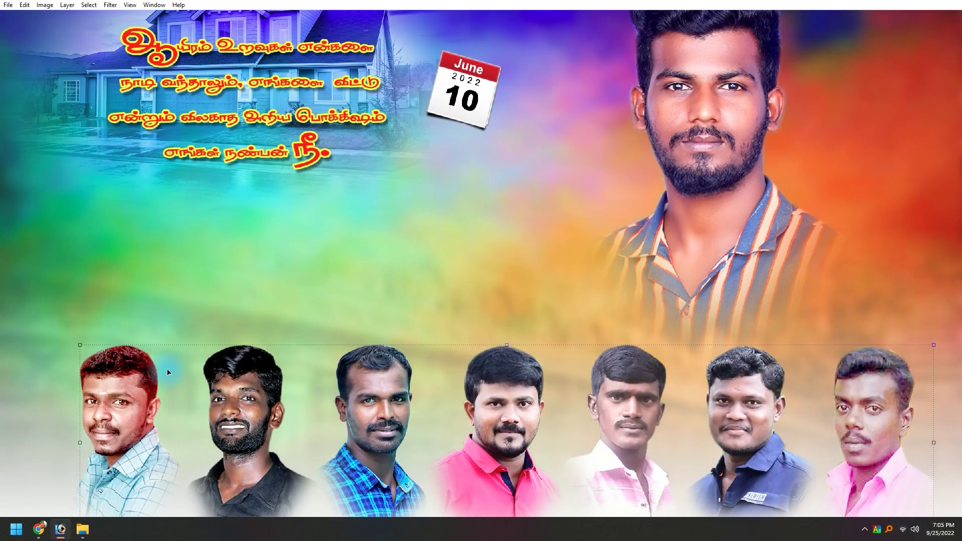
# Reapply the Topaz filter to the second face's layer.
pyautogui.scroll(3, 225, 314)
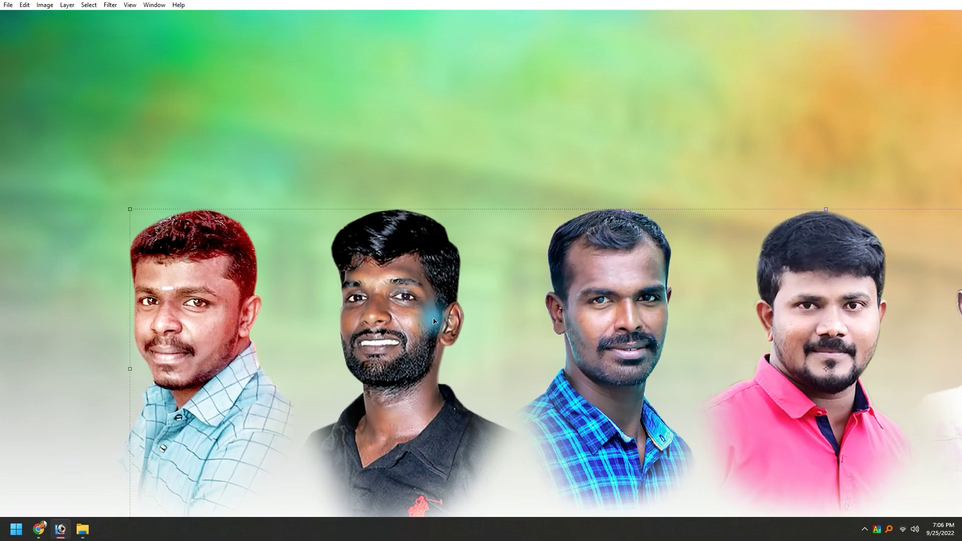
pyautogui.rightClick(387, 317)
pyautogui.click(401, 321)
pyautogui.hotkey('ctrl', 'f')
pyautogui.press('Tab')
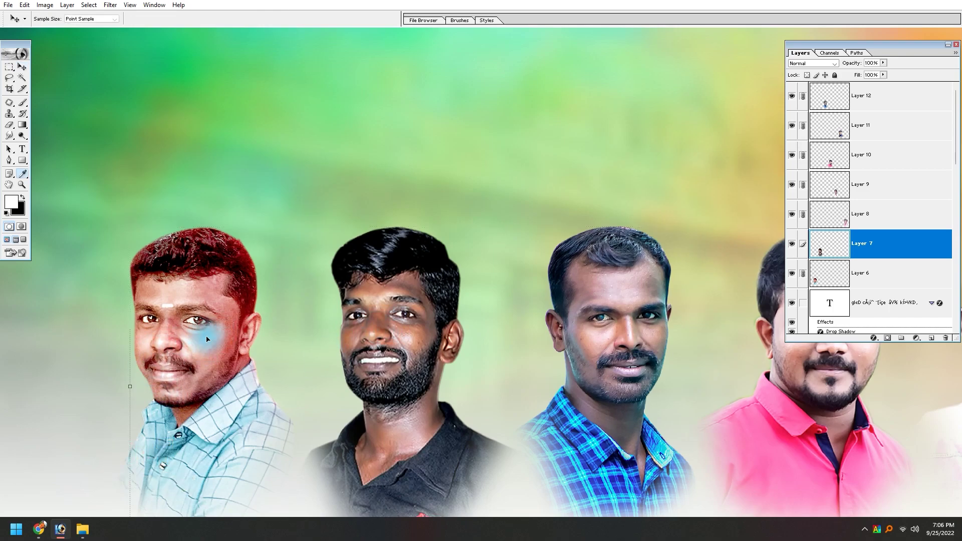
# Desaturate the second face by 25 in Hue/Saturation.
pyautogui.hotkey('ctrl', 'u')
pyautogui.press('Tab')
pyautogui.hotkey('shift', 'Down')
pyautogui.hotkey('shift', 'Down')
pyautogui.hotkey('shift', 'Down')
pyautogui.press('Down')
pyautogui.press('Up')
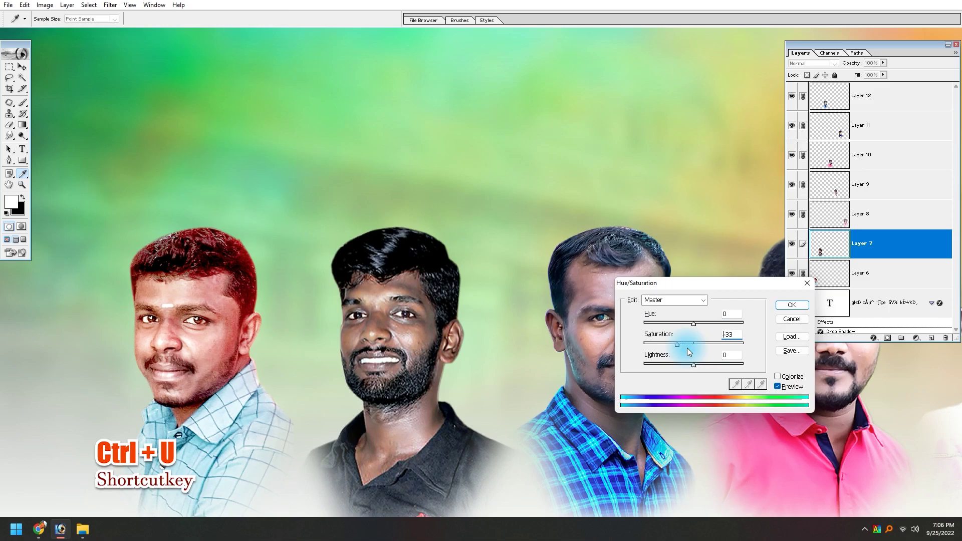
pyautogui.press('Up')
pyautogui.press('Up')
pyautogui.press('Up')
pyautogui.press('Up')
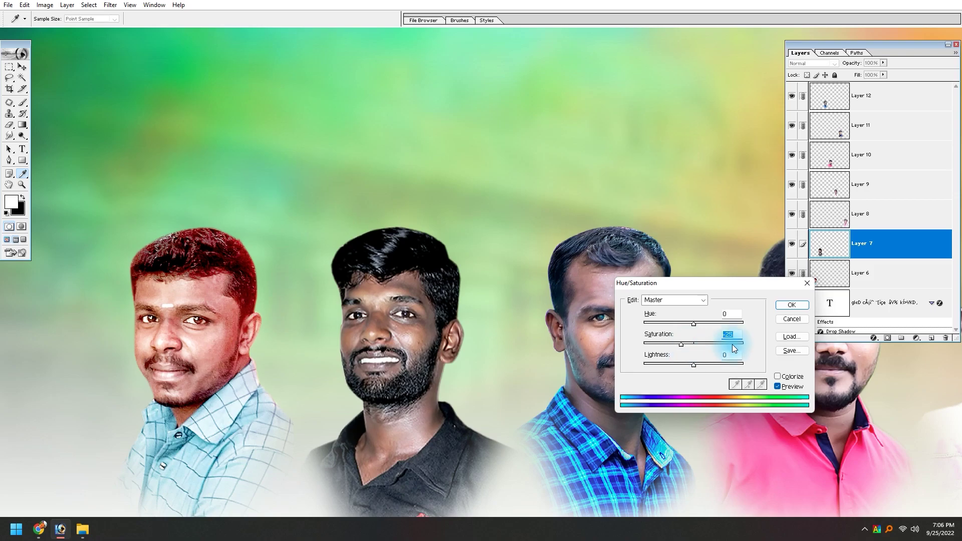
pyautogui.press('Return')
pyautogui.press('v')
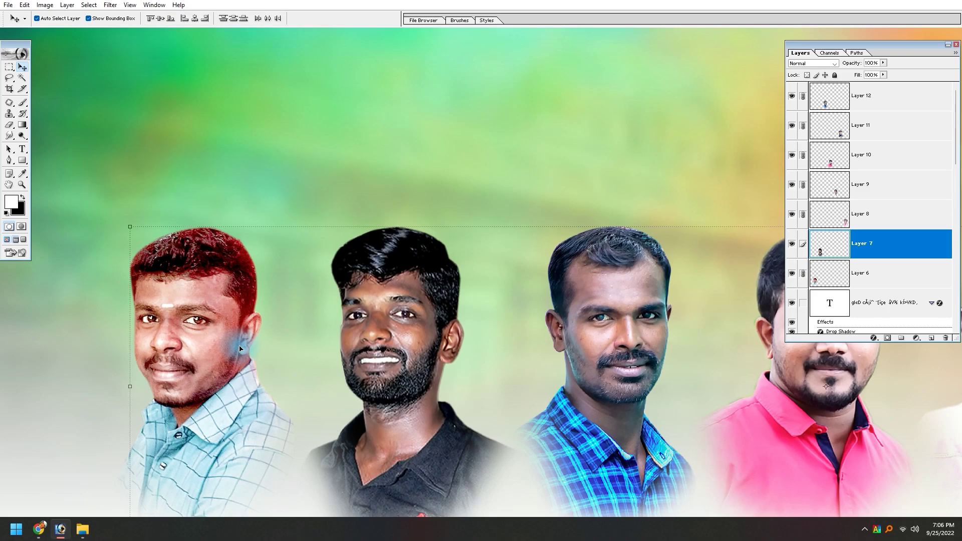
# Slightly lower the first face's saturation with Hue/Saturation.
pyautogui.rightClick(205, 333)
pyautogui.click(206, 334)
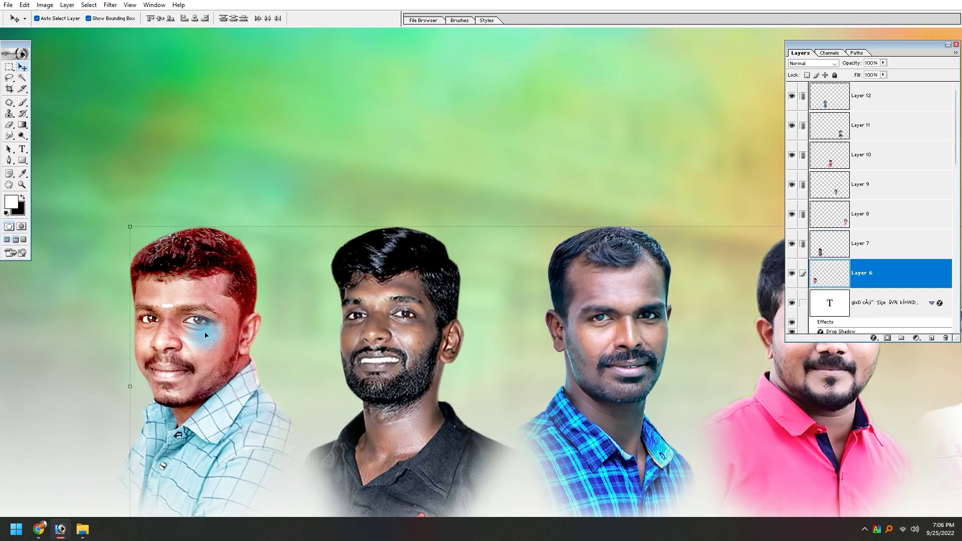
pyautogui.hotkey('ctrl', 'u')
pyautogui.press('Down')
pyautogui.press('Down')
pyautogui.press('Down')
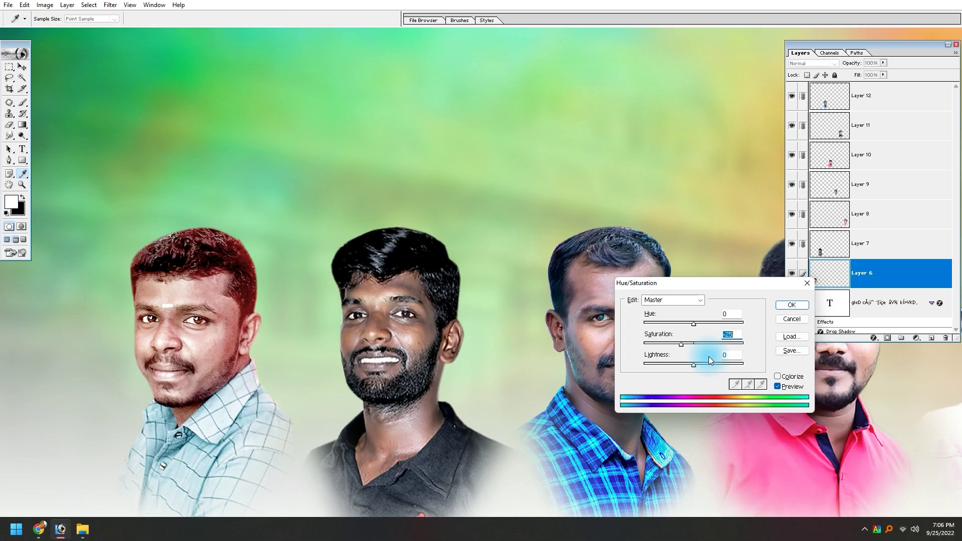
pyautogui.press('Return')
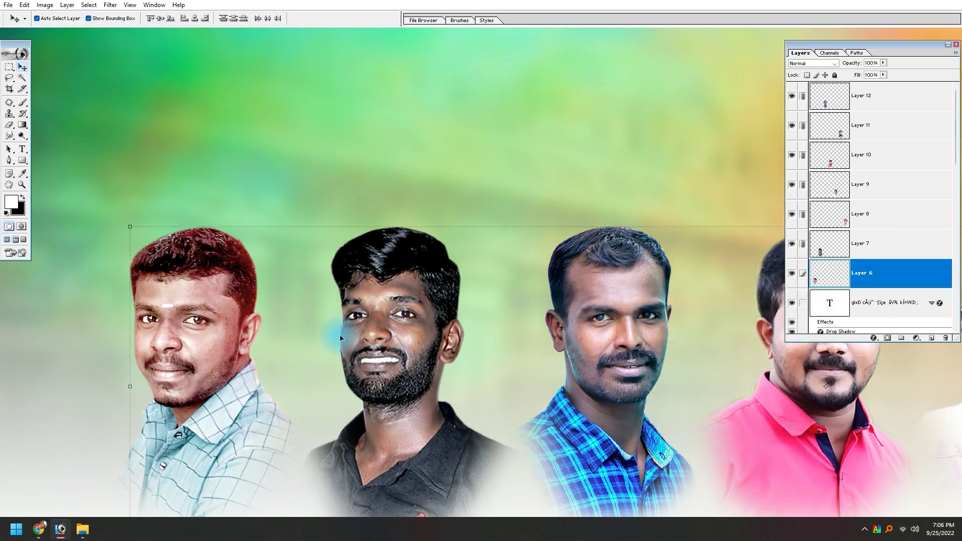
# Repeat the Topaz filter and saturation change on the second face, then pan to further portraits.
pyautogui.rightClick(395, 333)
pyautogui.click(407, 341)
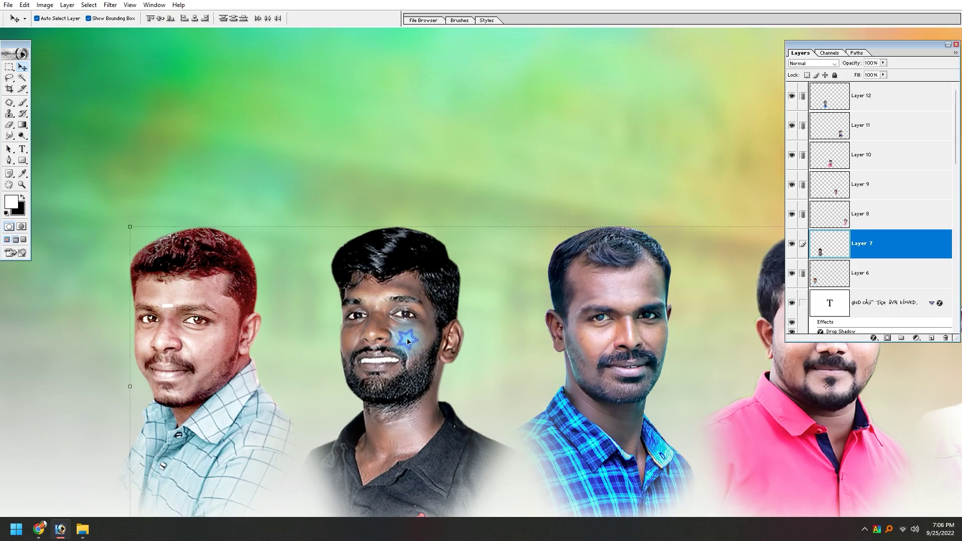
pyautogui.hotkey('ctrl', 'f')
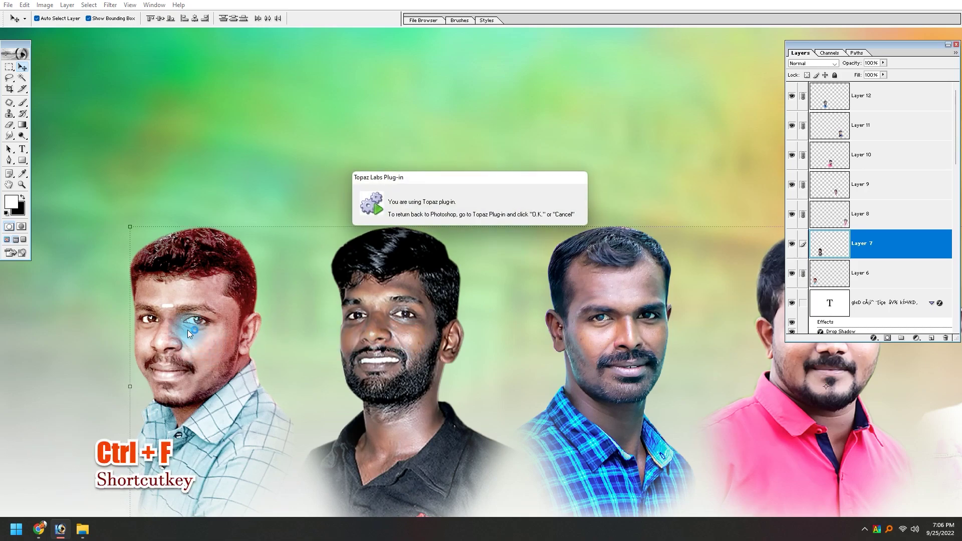
pyautogui.press('Return')
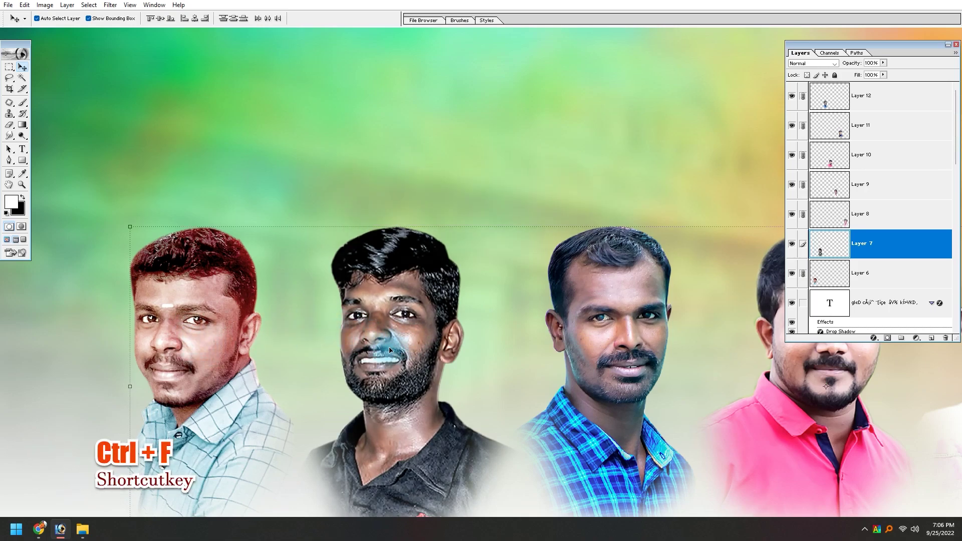
pyautogui.hotkey('ctrl', 'alt', 'u')
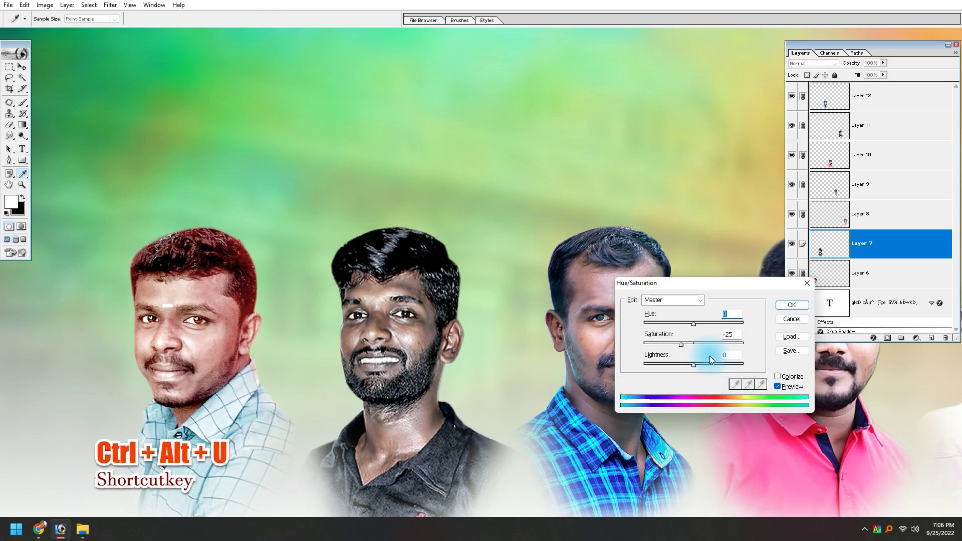
pyautogui.press('Return')
pyautogui.press('v')
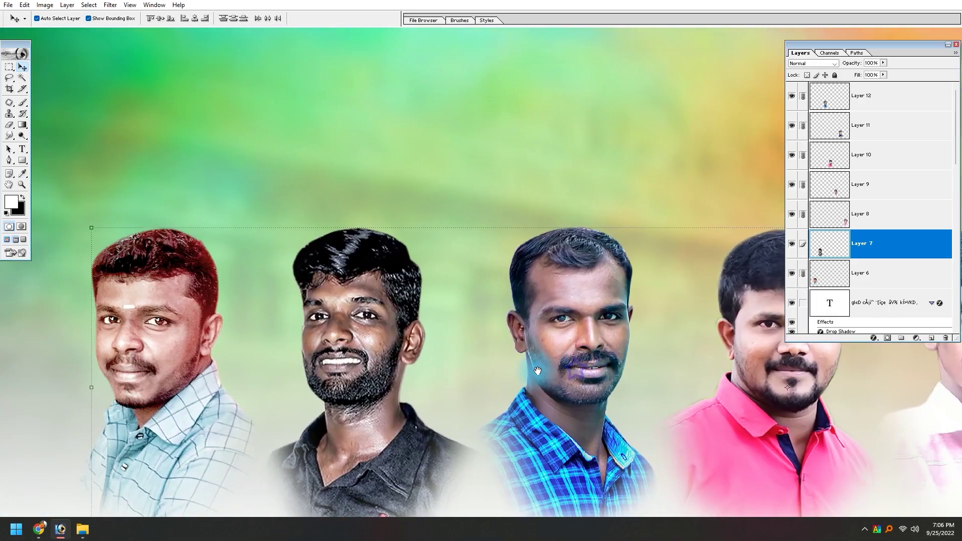
pyautogui.moveTo(579, 370); pyautogui.dragTo(369, 371)
pyautogui.click(420, 341)
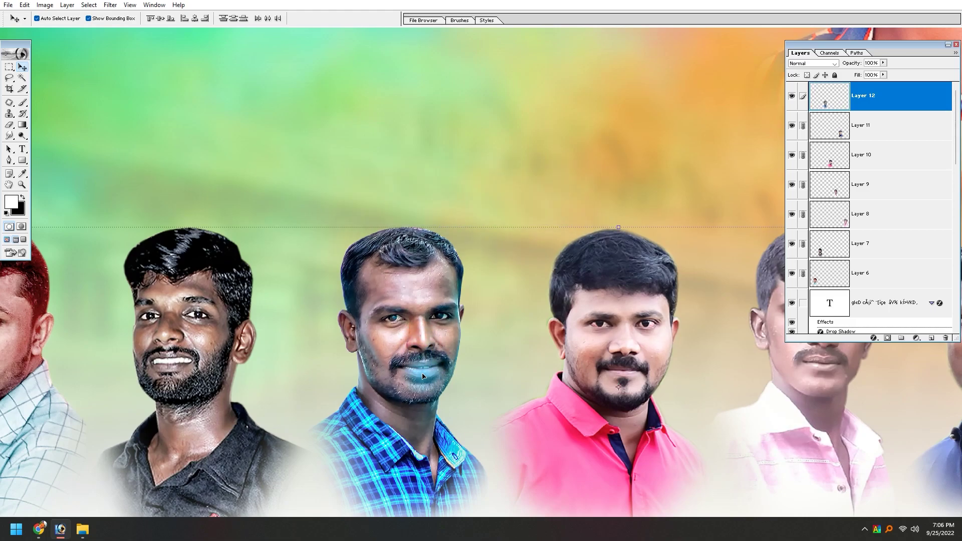
# Desaturate the blue-checked portrait (Layer 12) to about -13 with Hue/Saturation.
pyautogui.hotkey('ctrl', 'u')
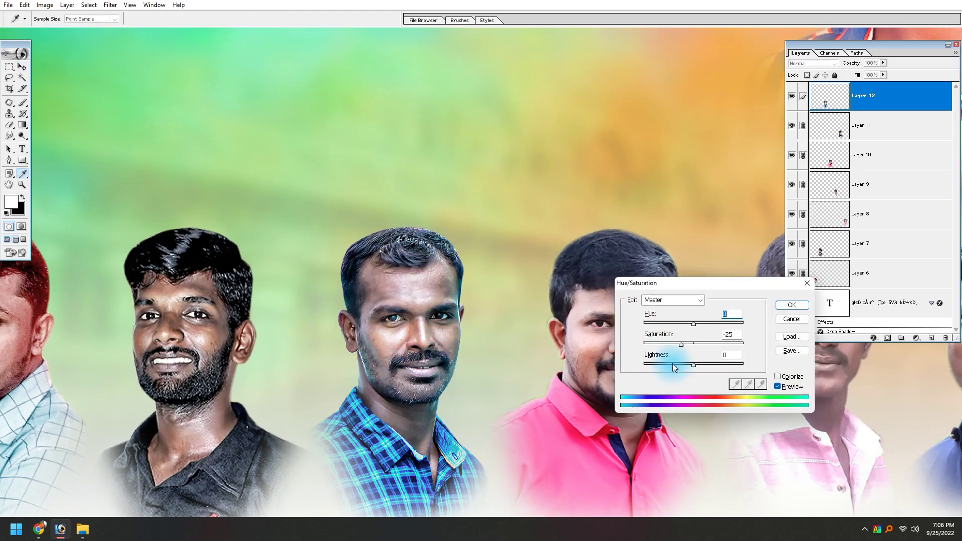
pyautogui.press('Up')
pyautogui.press('Up')
pyautogui.press('Up')
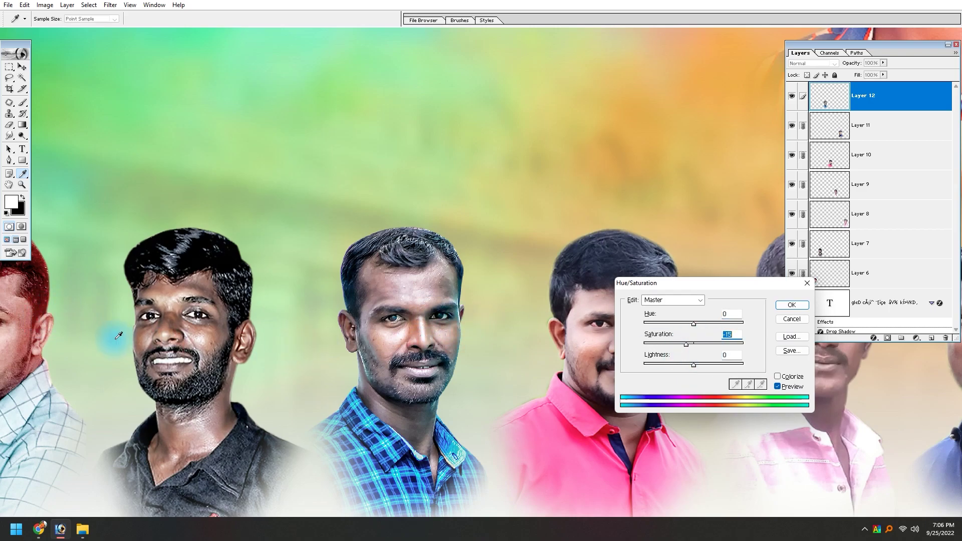
pyautogui.press('Up')
pyautogui.press('Up')
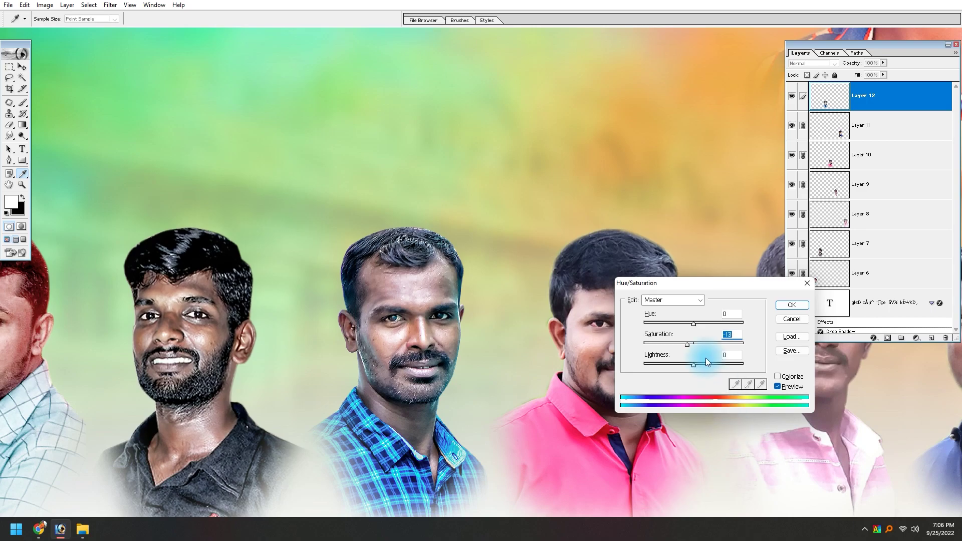
pyautogui.press('Return')
# Reapply the Topaz enhancement to the pink-polo portrait (Layer 10) and desaturate it slightly.
pyautogui.press('v')
pyautogui.moveTo(683, 359); pyautogui.dragTo(533, 387)
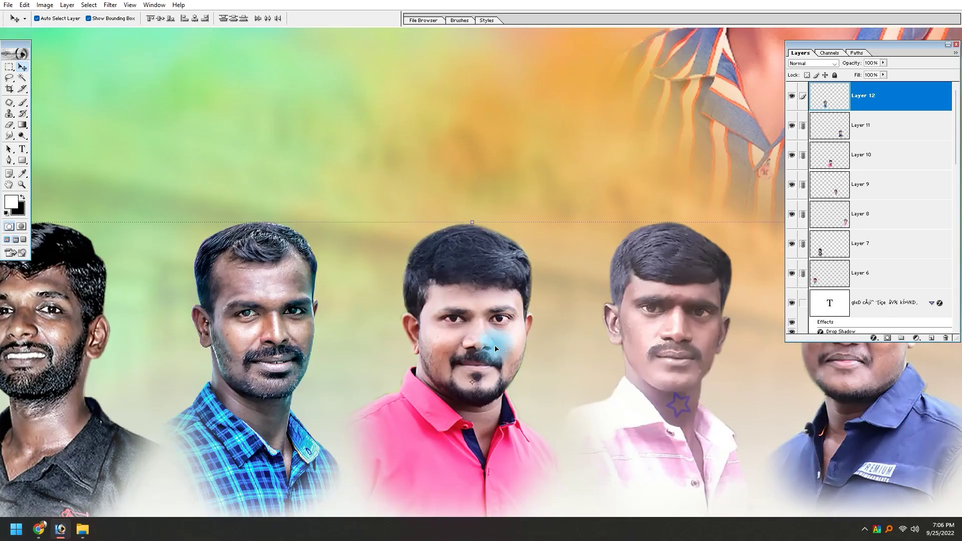
pyautogui.click(504, 337)
pyautogui.hotkey('ctrl', 'f')
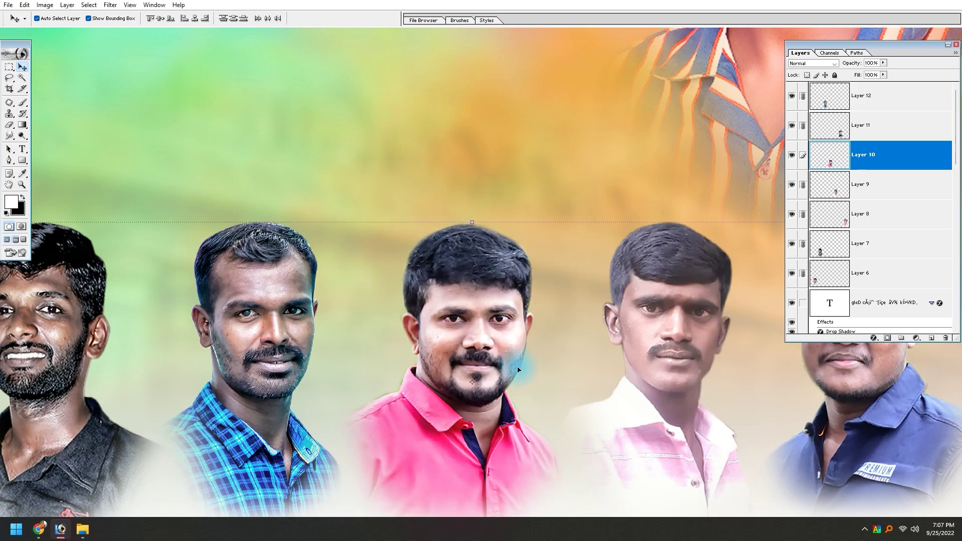
pyautogui.hotkey('ctrl', 'u')
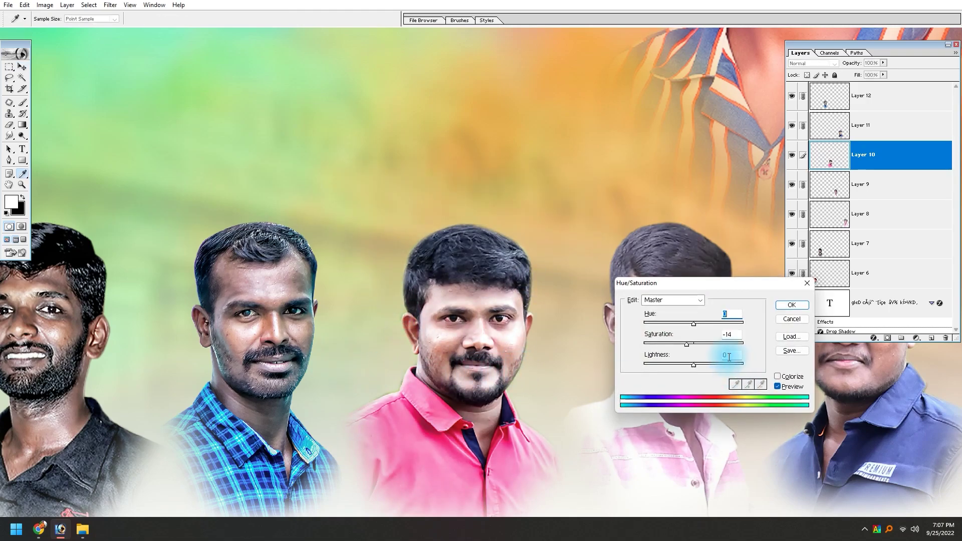
pyautogui.press('Return')
pyautogui.press('v')
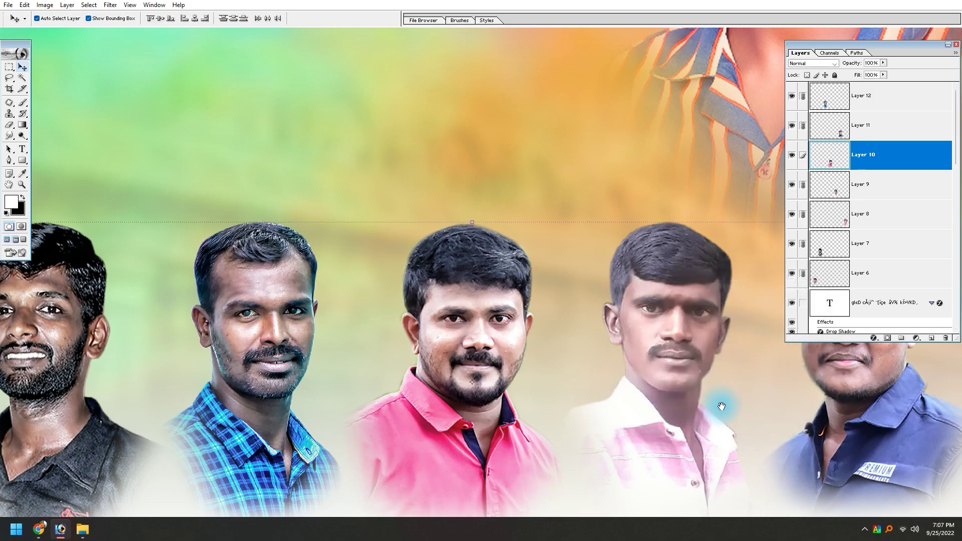
# Slightly desaturate the pink-checked-shirt portrait on Layer 9.
pyautogui.rightClick(546, 308)
pyautogui.click(545, 309)
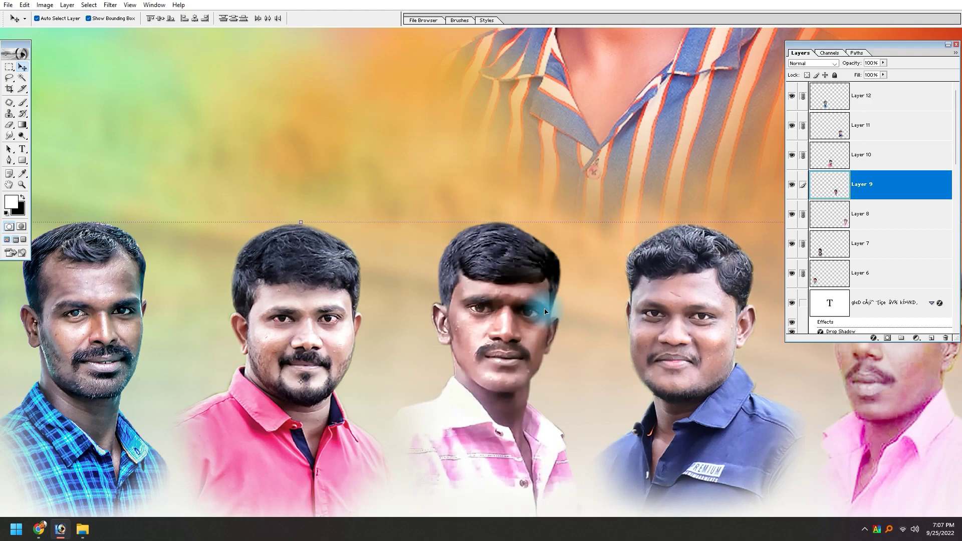
pyautogui.hotkey('ctrl', 'u')
pyautogui.press('Return')
pyautogui.press('v')
# Open the navy-shirt portrait (Layer 11) in Topaz Adjust.
pyautogui.rightClick(582, 330)
pyautogui.click(621, 382)
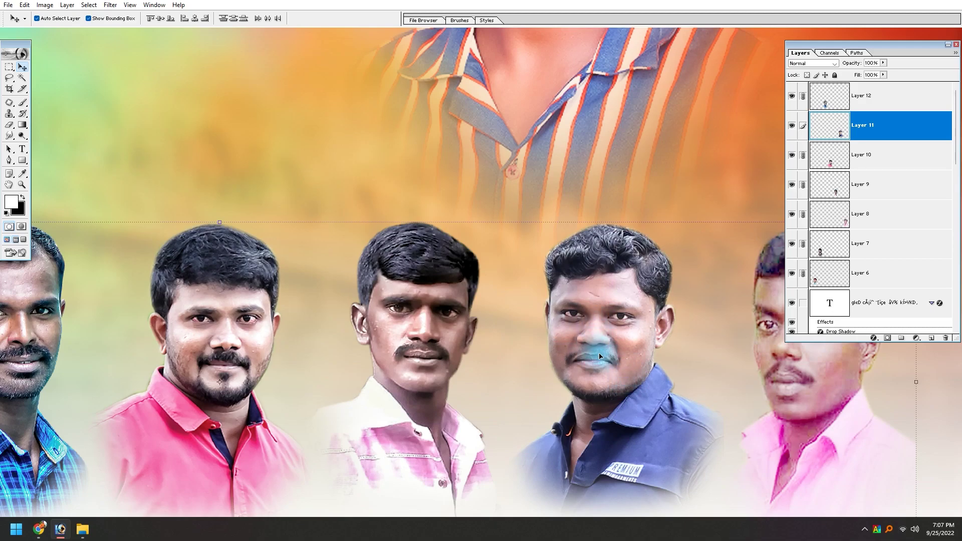
pyautogui.hotkey('ctrl', 'alt', 'f')
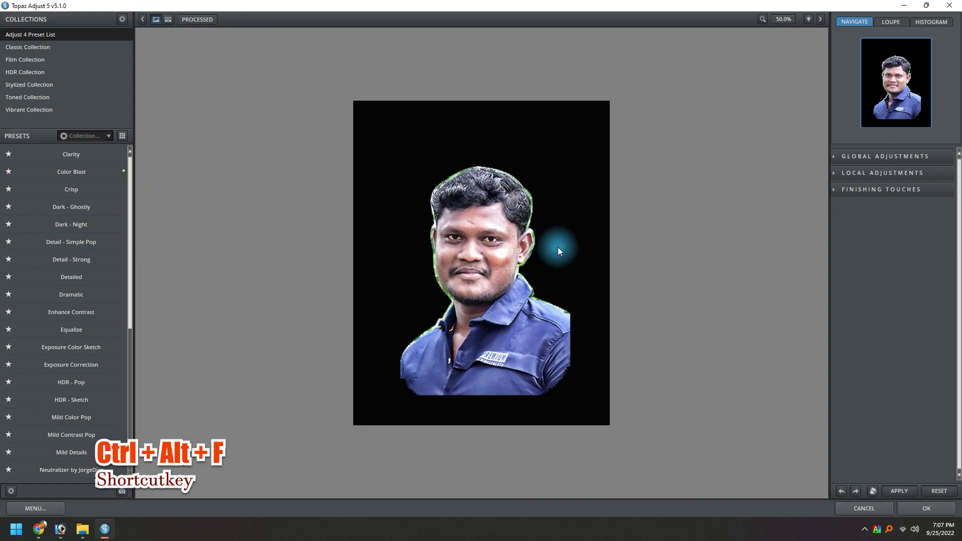
# Enhance the navy-shirt portrait's detail via Topaz Global Adjustments, leaving its saturation unchanged.
pyautogui.click(839, 155)
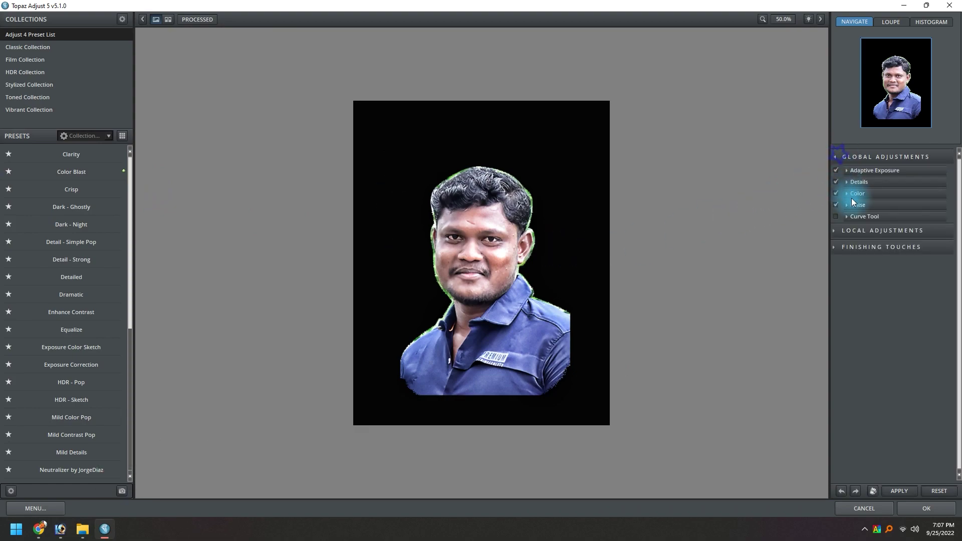
pyautogui.click(857, 183)
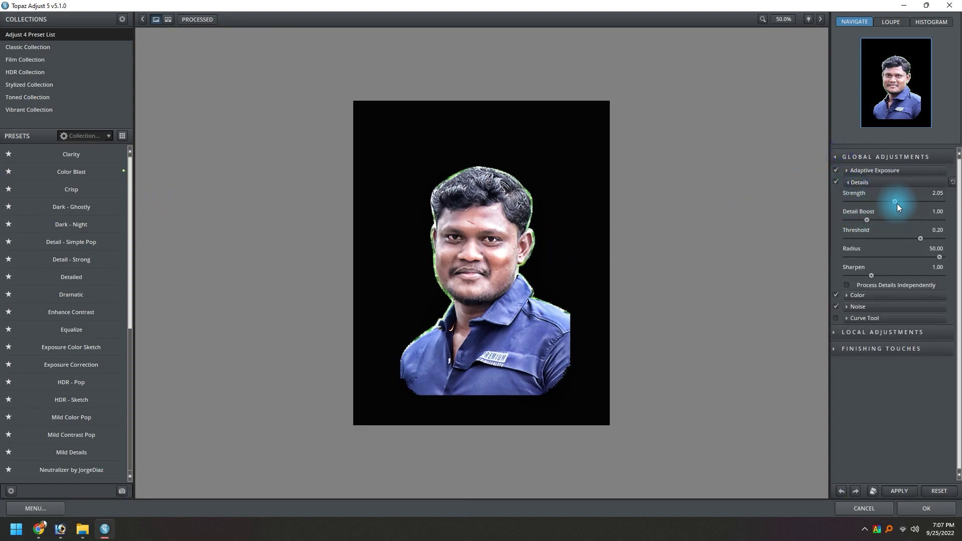
pyautogui.click(878, 507)
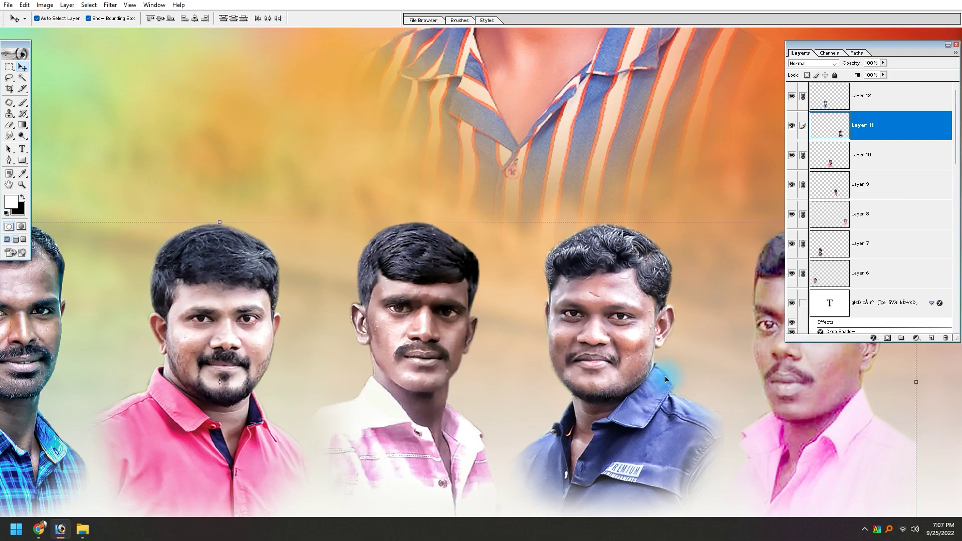
pyautogui.hotkey('ctrl', 'u')
pyautogui.press('Escape')
# Reapply Topaz to the far-right pink-shirt portrait (Layer 8), lower its saturation, then view the whole banner.
pyautogui.click(796, 388)
pyautogui.click(807, 392)
pyautogui.hotkey('ctrl', 'f')
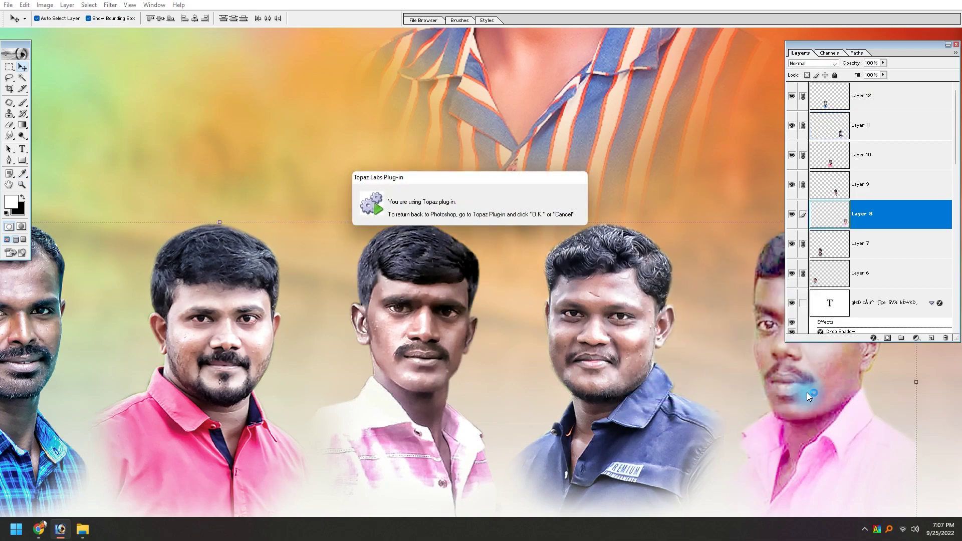
pyautogui.hotkey('ctrl', 'u')
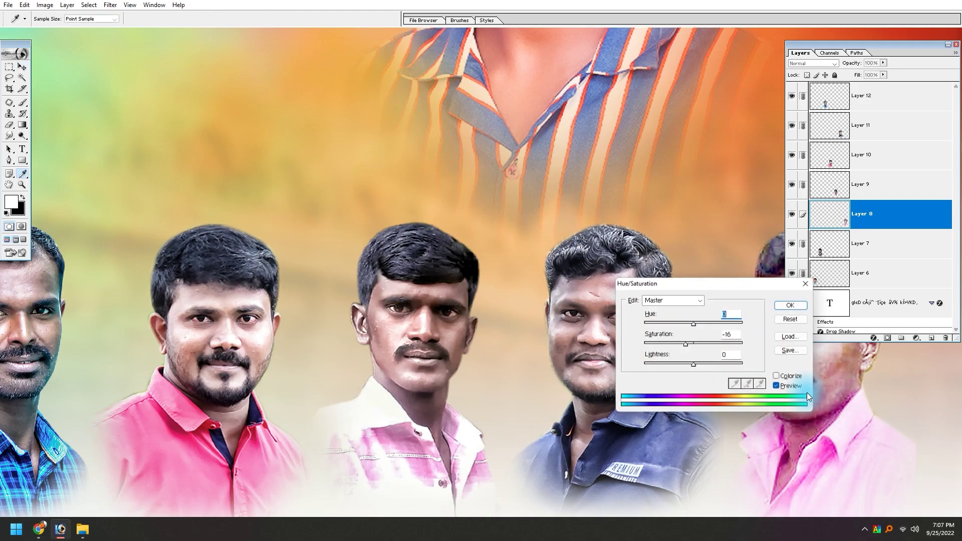
pyautogui.moveTo(709, 281); pyautogui.dragTo(597, 281)
pyautogui.click(626, 338)
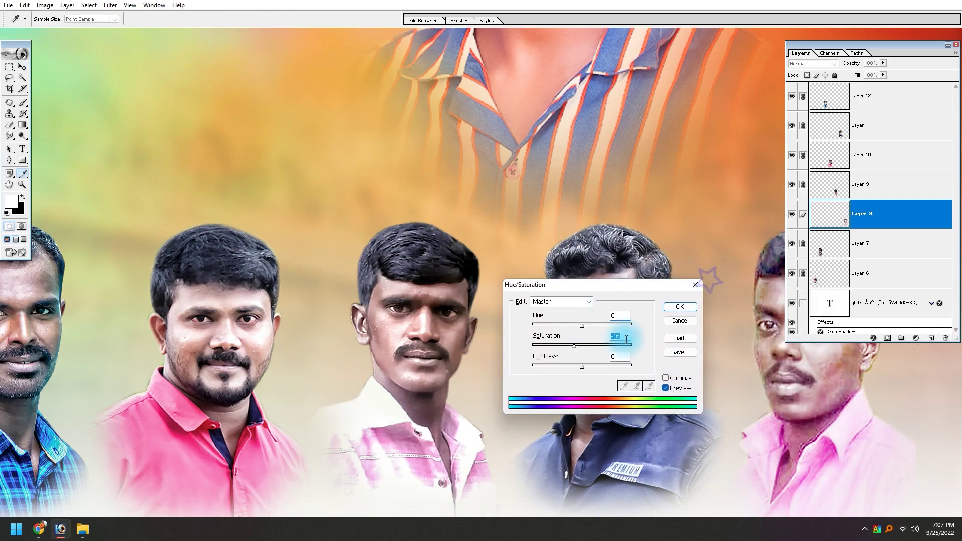
pyautogui.press('Return')
pyautogui.hotkey('ctrl', '0')
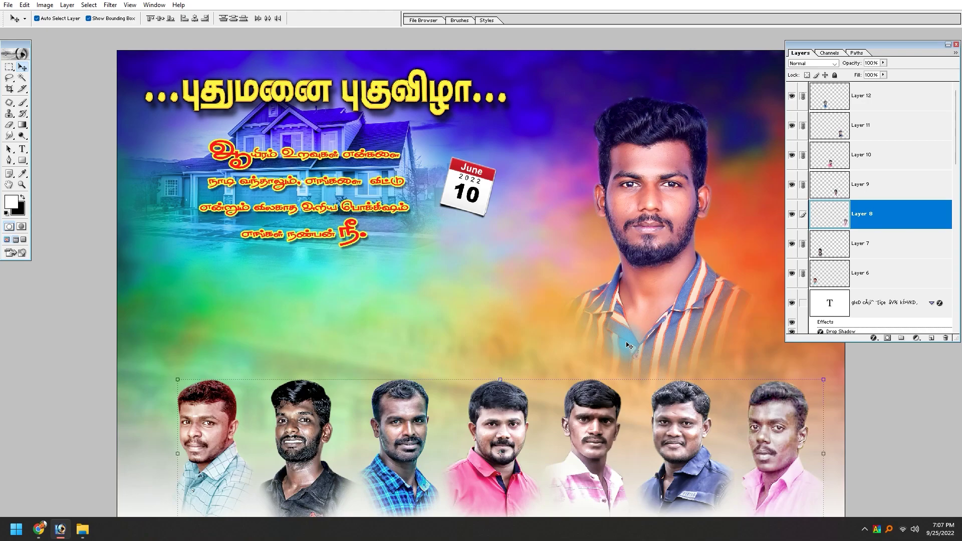
# Hide the panels and zoom and pan to bring the striped-shirt host portrait into view.
pyautogui.press('Tab')
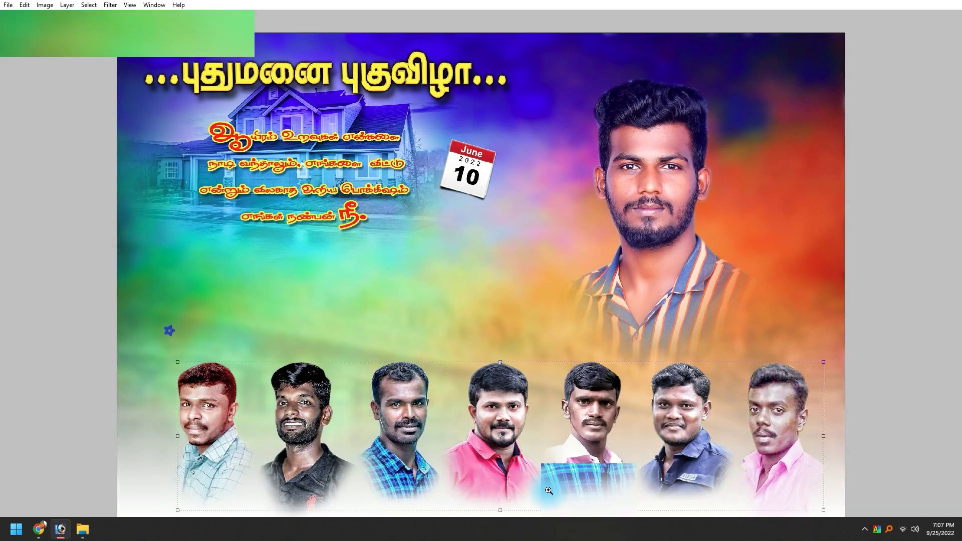
pyautogui.scroll(3, 285, 501)
pyautogui.moveTo(898, 369); pyautogui.dragTo(256, 536)
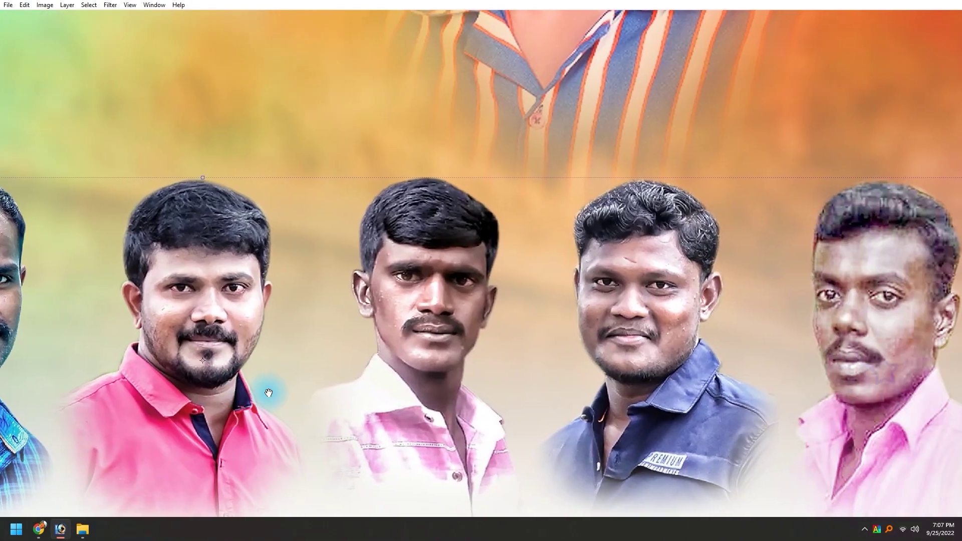
pyautogui.scroll(-2, 509, 349)
pyautogui.scroll(4, 527, 199)
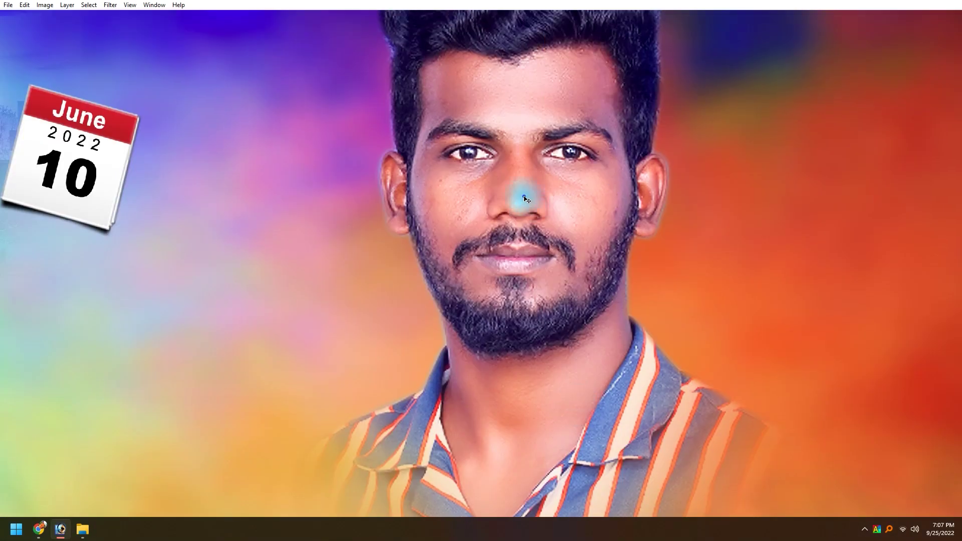
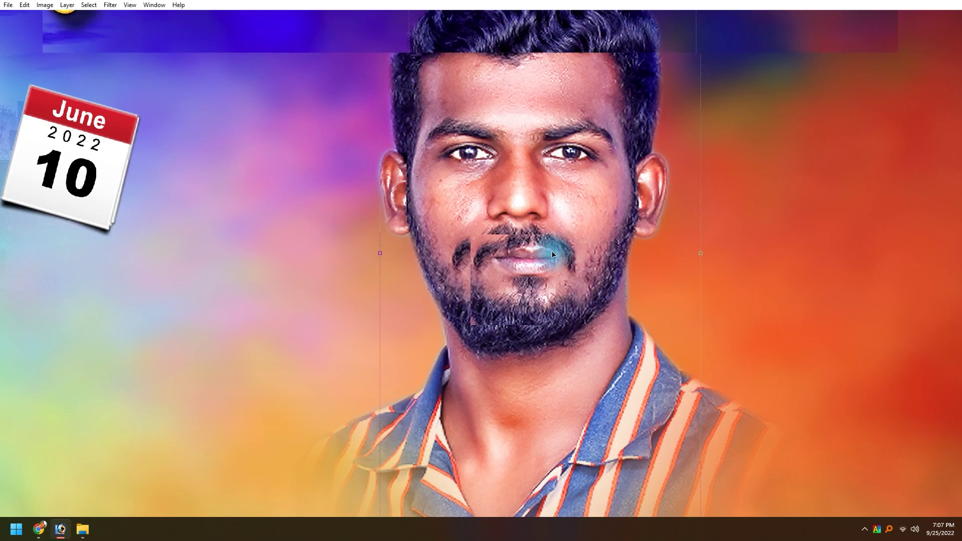
# Fit the poster in the window and test-move the leftmost portrait, leaving it in the bottom row.
pyautogui.scroll(-1, 554, 256)
pyautogui.hotkey('ctrl', 'u')
pyautogui.press('Escape')
pyautogui.scroll(-1, 545, 239)
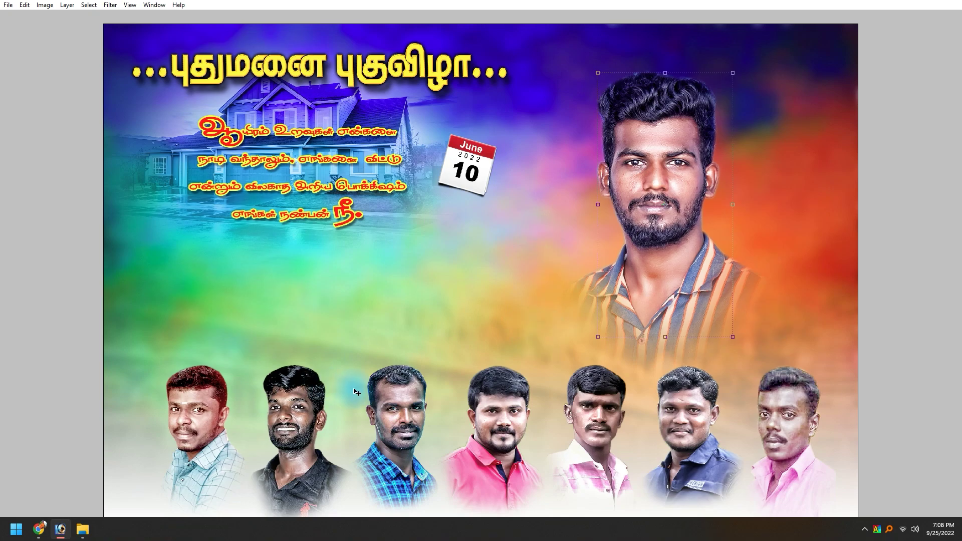
pyautogui.rightClick(207, 408)
pyautogui.click(224, 407)
pyautogui.moveTo(199, 470); pyautogui.dragTo(187, 385)
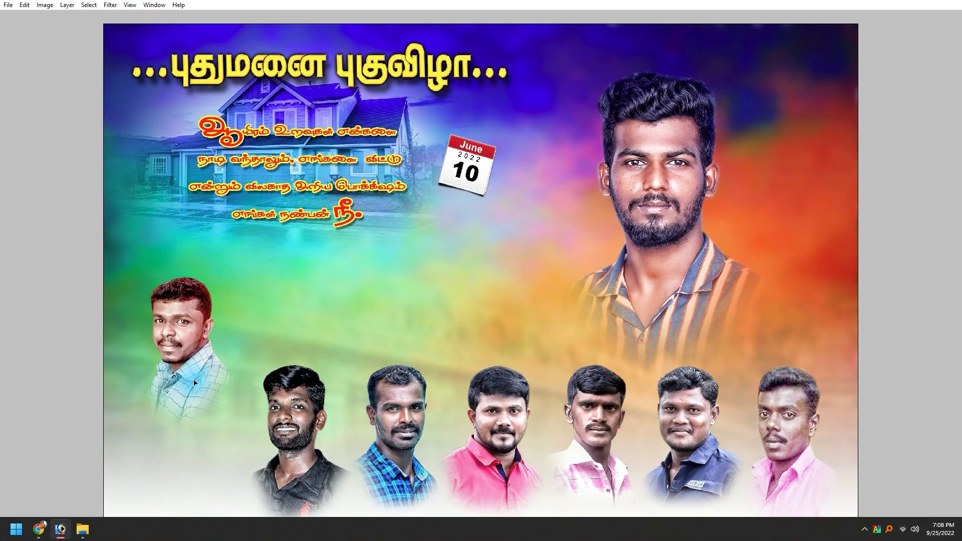
pyautogui.moveTo(187, 385); pyautogui.dragTo(200, 472)
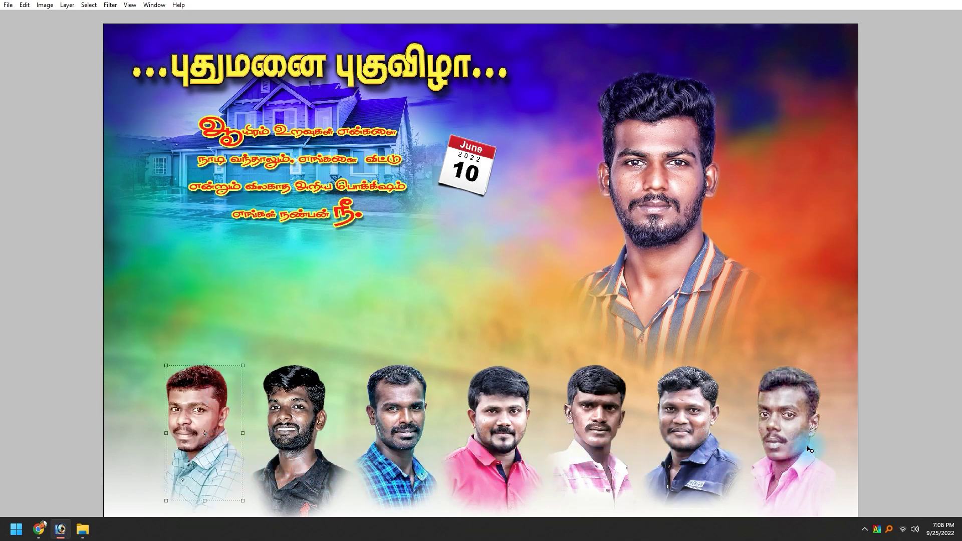
# Raise the second, fourth and sixth portraits about 120 px and enlarge the leftmost portrait.
pyautogui.click(398, 451)
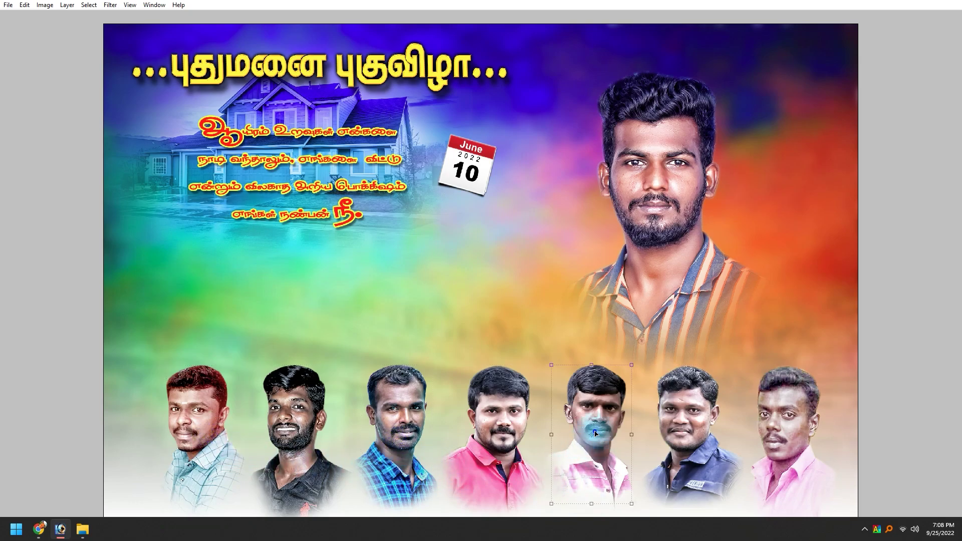
pyautogui.click(774, 440)
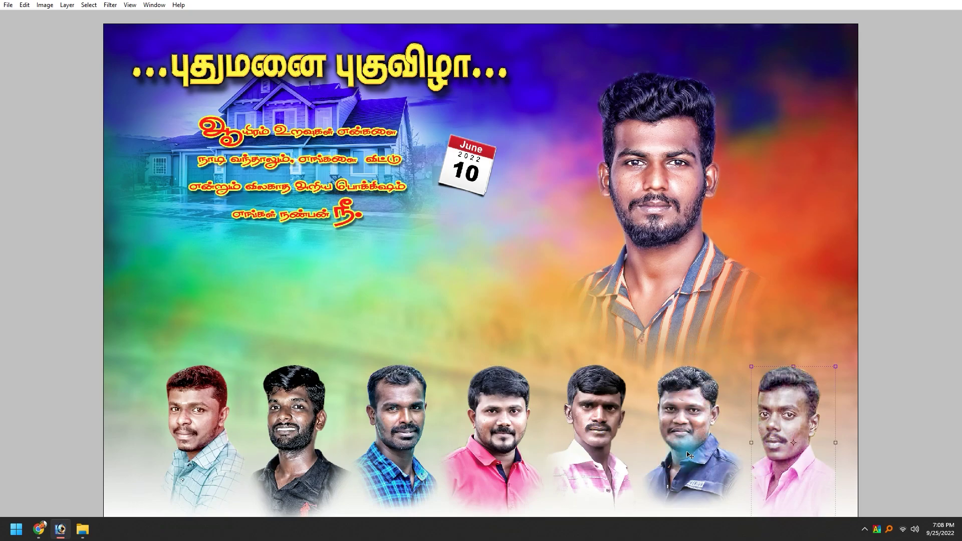
pyautogui.click(281, 431)
pyautogui.keyDown('shift'); pyautogui.click(562, 436); pyautogui.keyUp('shift')
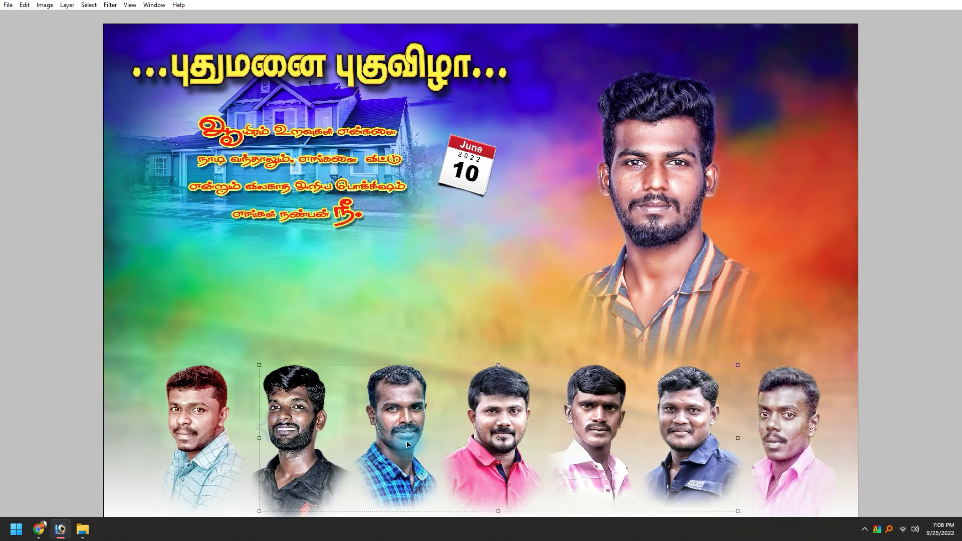
pyautogui.click(288, 431)
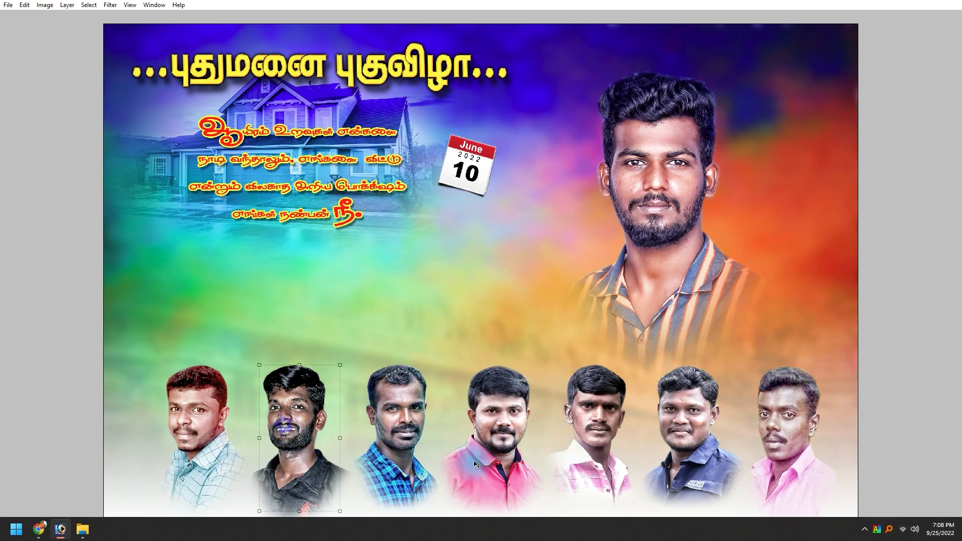
pyautogui.keyDown('shift'); pyautogui.click(683, 463); pyautogui.keyUp('shift')
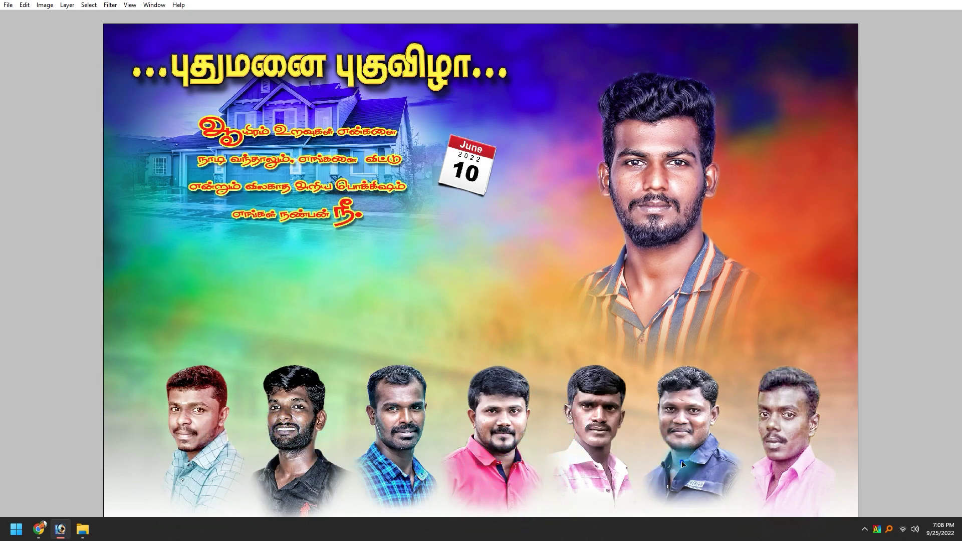
pyautogui.moveTo(683, 464); pyautogui.dragTo(682, 403)
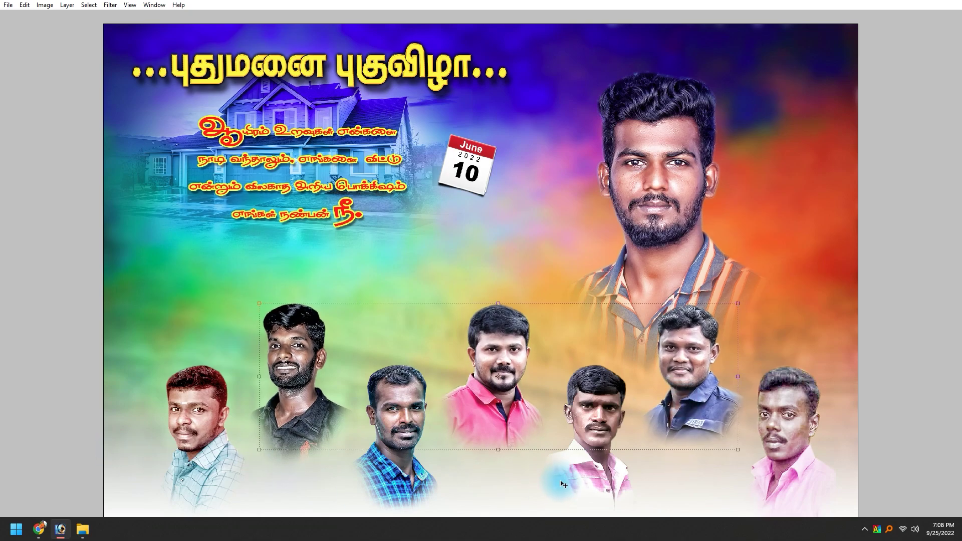
pyautogui.click(183, 409)
pyautogui.moveTo(244, 359)
pyautogui.mouseDown()
pyautogui.moveTo(275, 337)
pyautogui.moveTo(259, 287)
pyautogui.mouseUp()
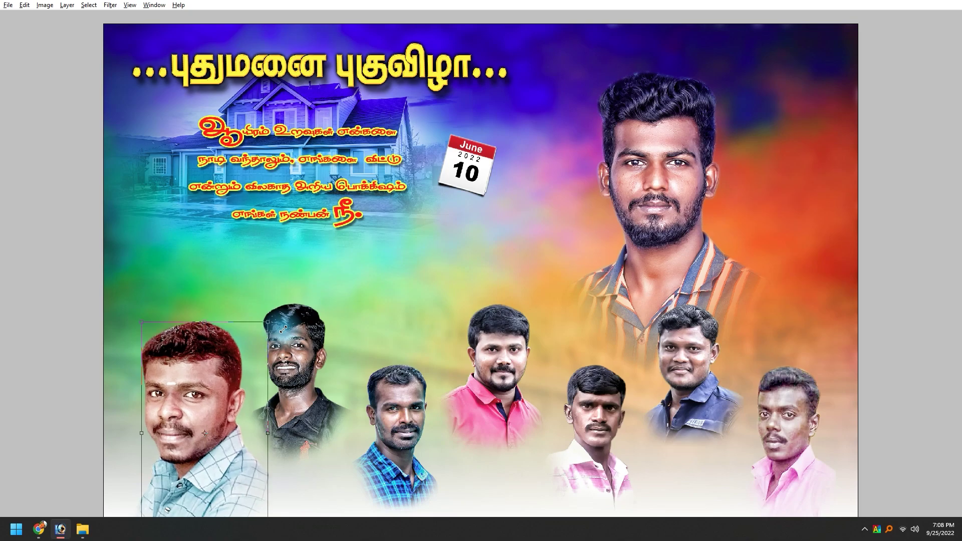
# Enlarge the first three portraits, tilting the third slightly and shifting it up and right.
pyautogui.moveTo(210, 401); pyautogui.dragTo(208, 404)
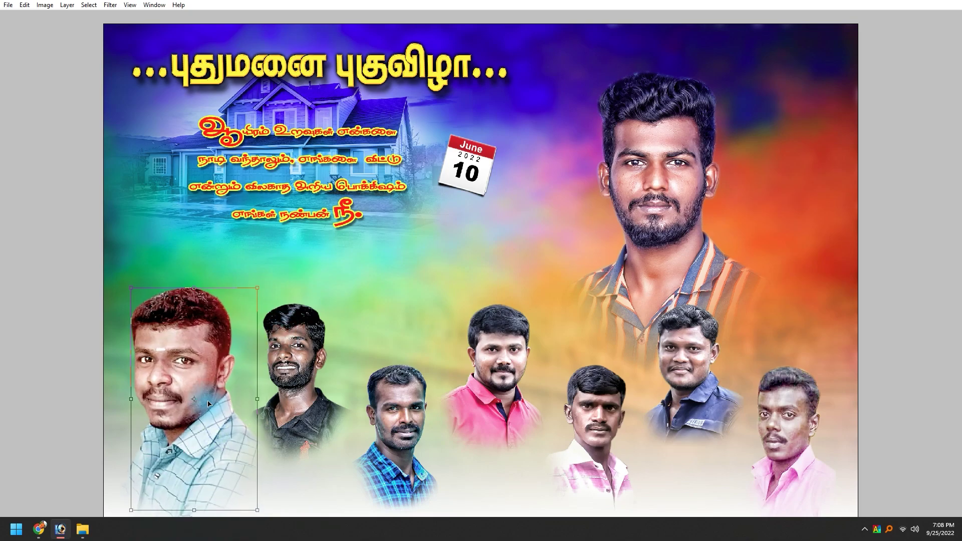
pyautogui.click(296, 360)
pyautogui.moveTo(340, 303); pyautogui.dragTo(371, 262)
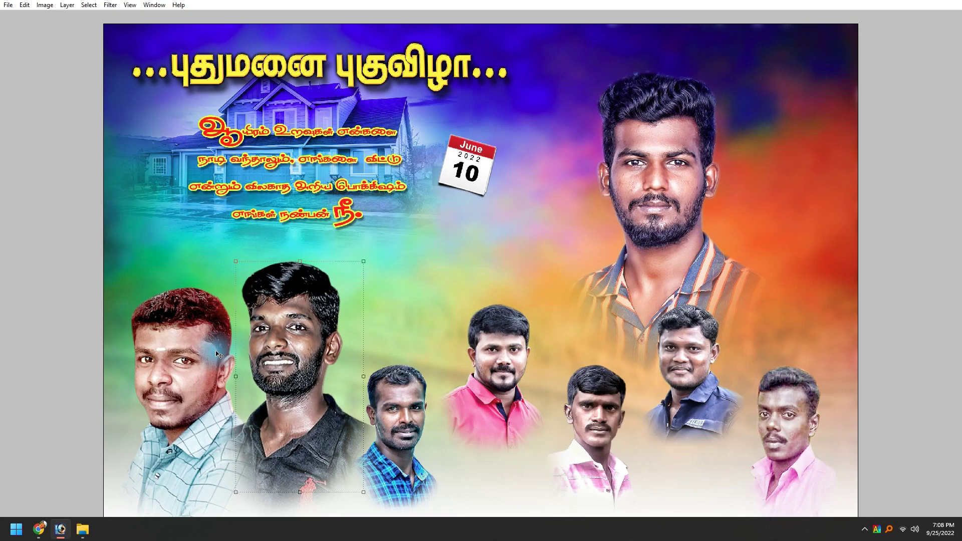
pyautogui.click(407, 430)
pyautogui.moveTo(433, 366); pyautogui.dragTo(460, 342)
pyautogui.moveTo(463, 342)
pyautogui.mouseDown()
pyautogui.moveTo(471, 347)
pyautogui.moveTo(465, 324)
pyautogui.mouseUp()
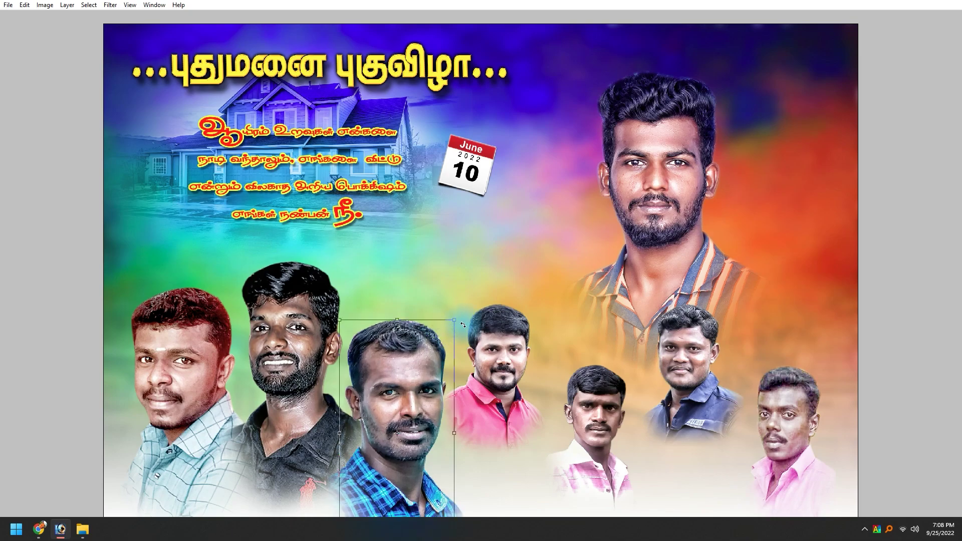
pyautogui.moveTo(413, 434); pyautogui.dragTo(420, 409)
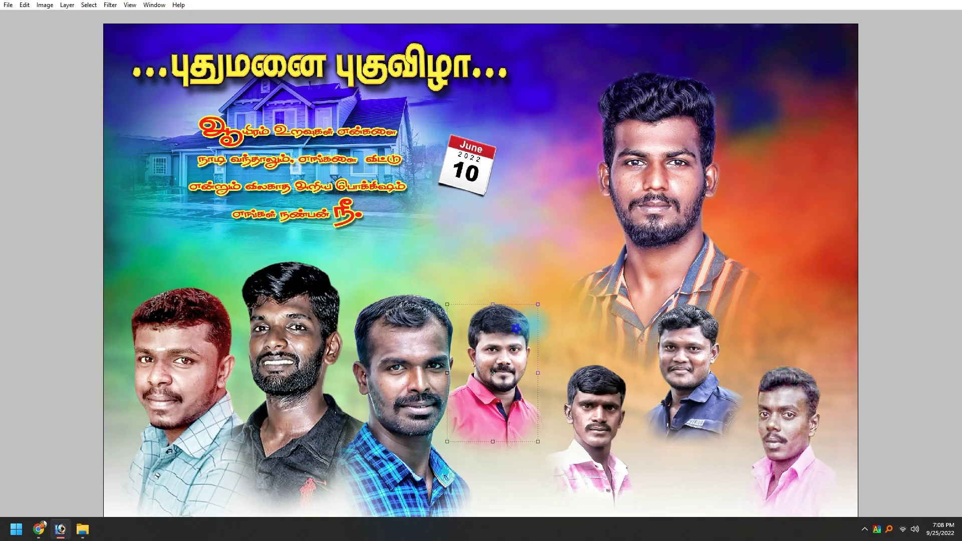
# Enlarge the fourth, navy-shirt and rightmost pink-shirt portraits, fine-tuning the navy-shirt one's position.
pyautogui.moveTo(542, 304)
pyautogui.mouseDown()
pyautogui.moveTo(585, 280)
pyautogui.moveTo(578, 284)
pyautogui.moveTo(573, 267)
pyautogui.mouseUp()
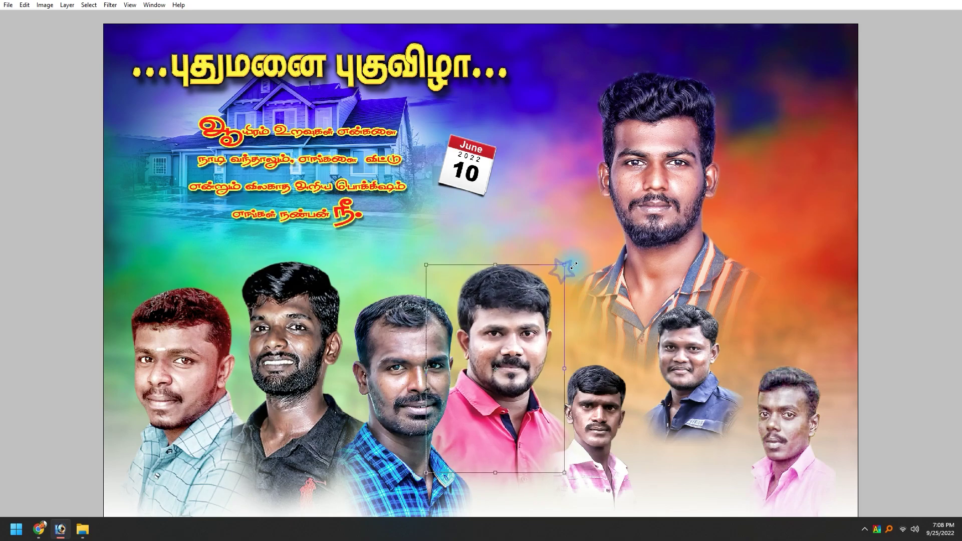
pyautogui.moveTo(633, 360); pyautogui.dragTo(676, 327)
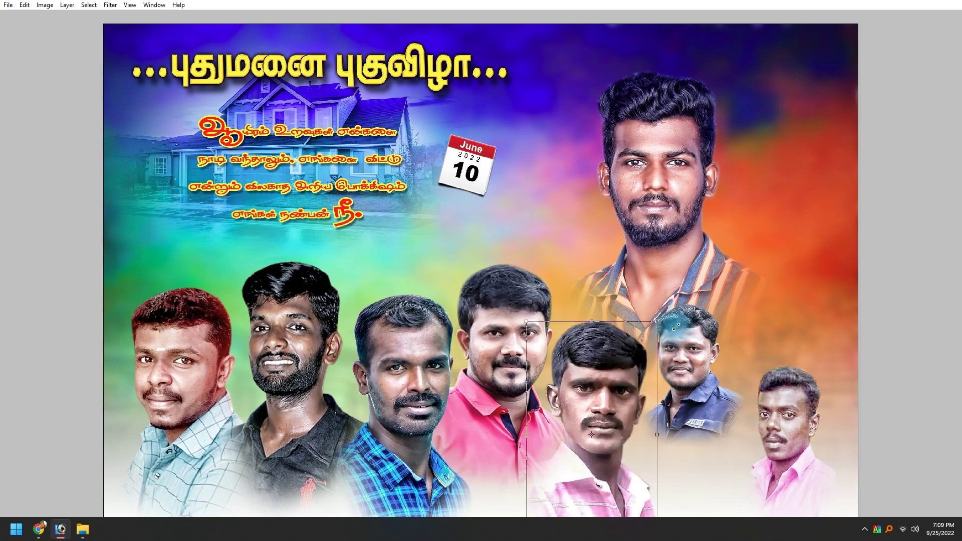
pyautogui.click(698, 344)
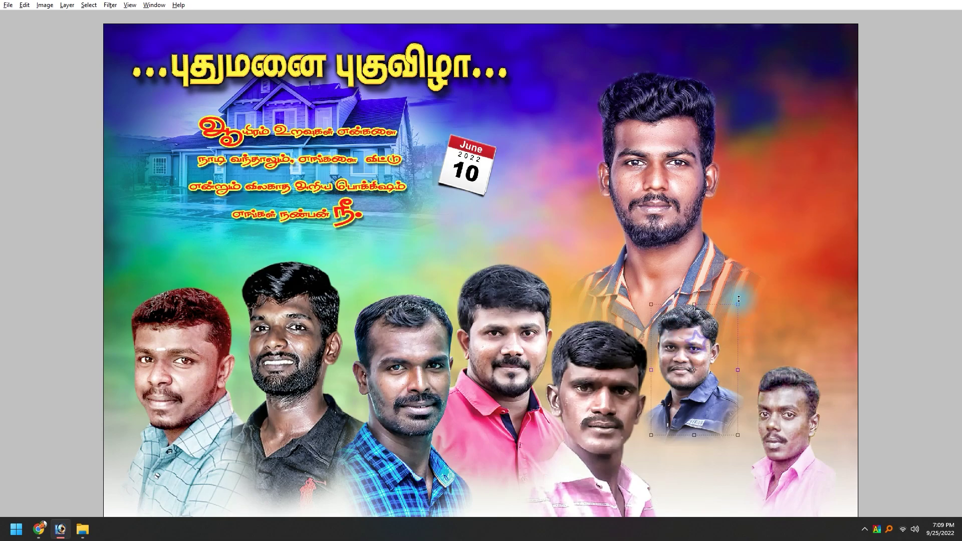
pyautogui.moveTo(742, 304); pyautogui.dragTo(765, 276)
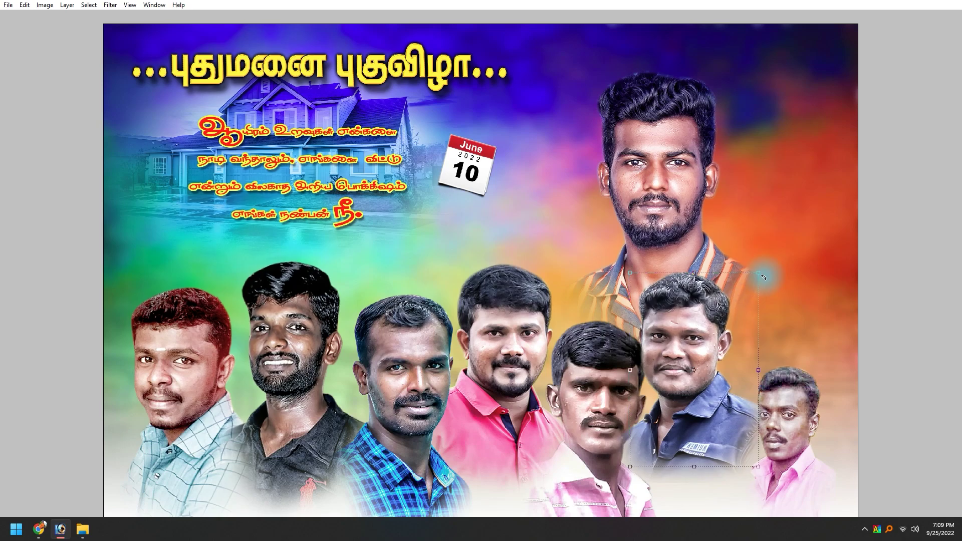
pyautogui.moveTo(837, 366); pyautogui.dragTo(859, 336)
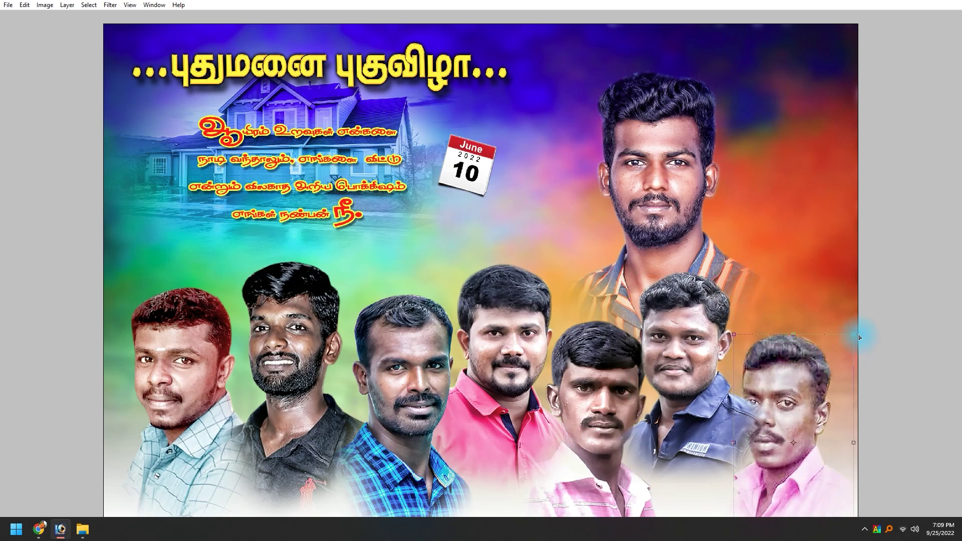
pyautogui.click(623, 411)
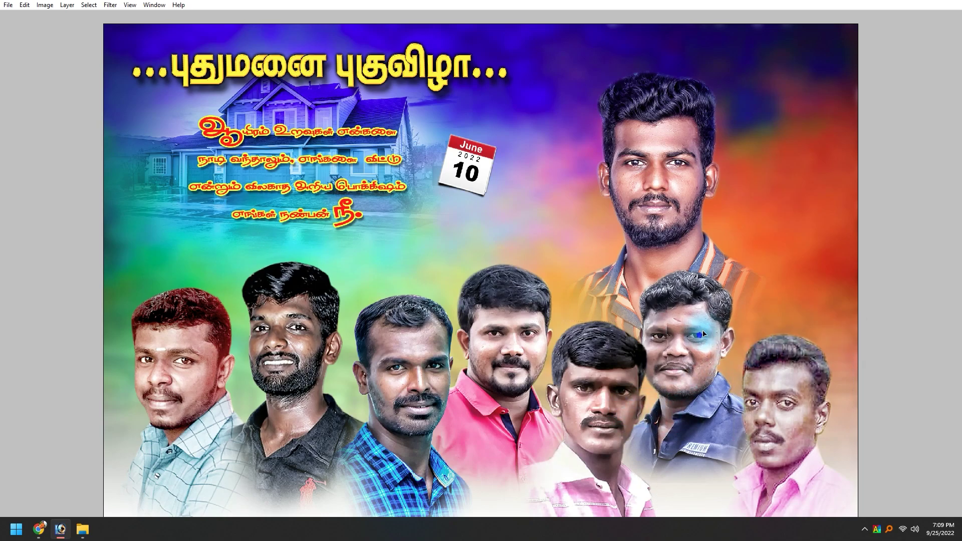
pyautogui.moveTo(696, 343); pyautogui.dragTo(717, 331)
pyautogui.moveTo(766, 264); pyautogui.dragTo(770, 261)
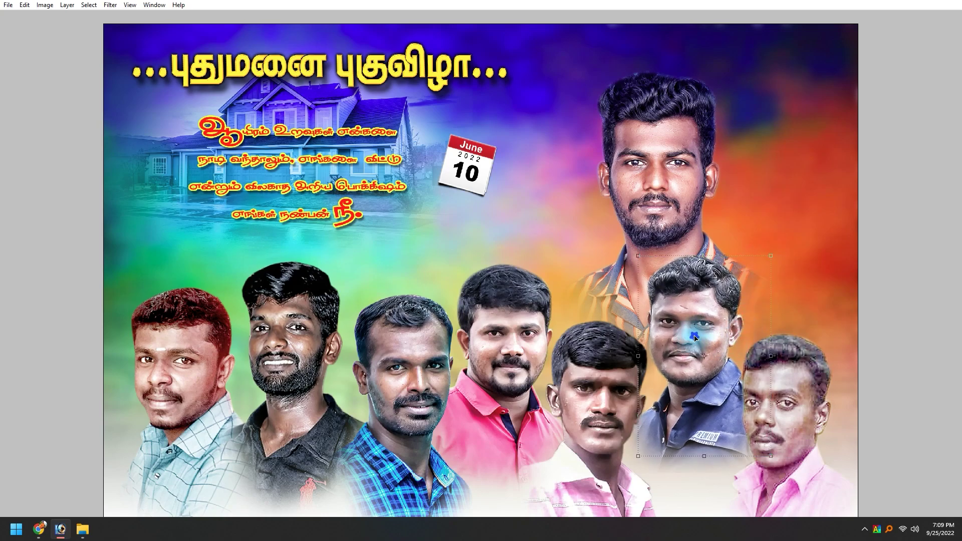
pyautogui.keyDown('shift'); pyautogui.click(319, 318); pyautogui.keyUp('shift')
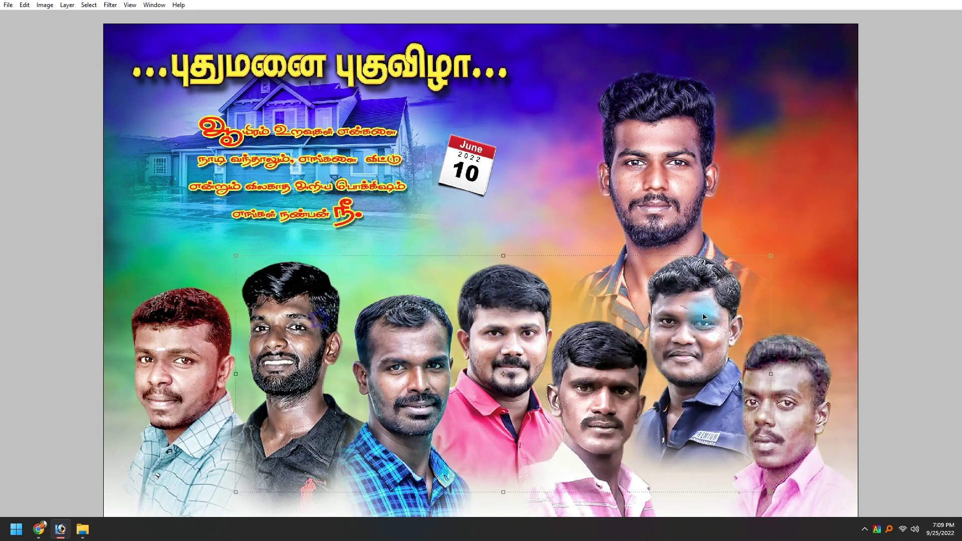
pyautogui.press('Tab')
# Link the first portrait's layer with Layer 12, Layer 9 and another portrait, and align their top edges.
pyautogui.click(149, 17)
pyautogui.click(308, 318)
pyautogui.hotkey('ctrl', 'z')
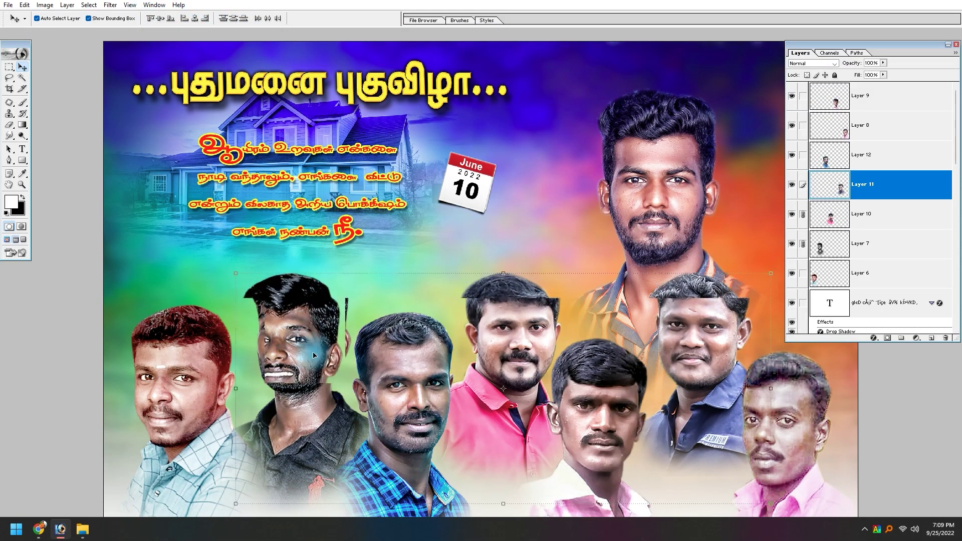
pyautogui.click(193, 374)
pyautogui.keyDown('shift'); pyautogui.click(388, 398); pyautogui.keyUp('shift')
pyautogui.keyDown('shift'); pyautogui.click(620, 416); pyautogui.keyUp('shift')
pyautogui.keyDown('shift'); pyautogui.click(775, 424); pyautogui.keyUp('shift')
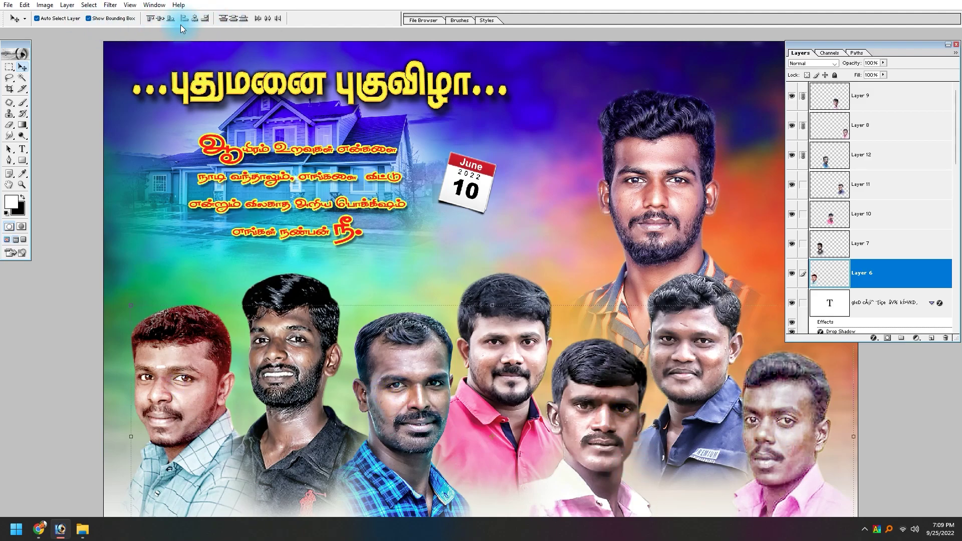
pyautogui.click(152, 19)
pyautogui.press('Tab')
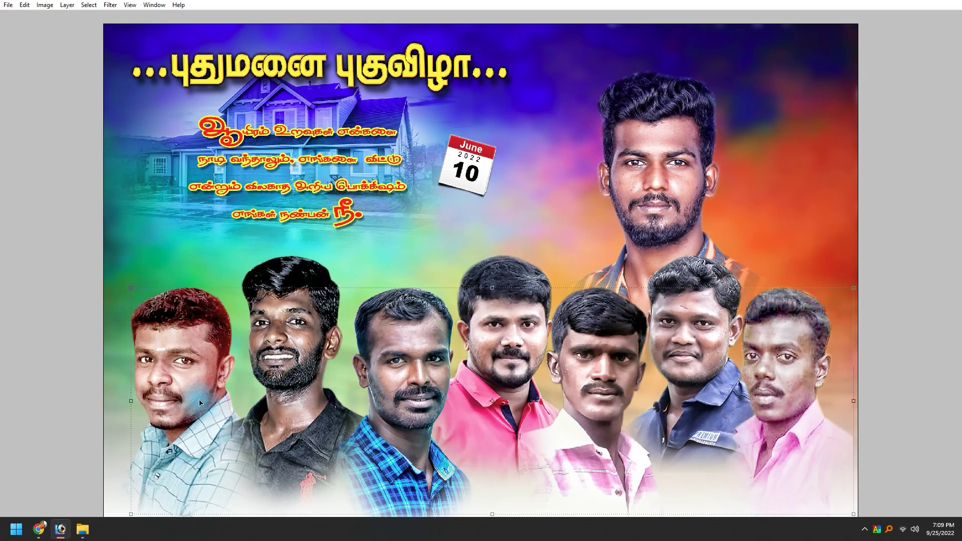
# Undo the alignment and nudge each portrait slightly left or right for even spacing.
pyautogui.hotkey('ctrl', 'z')
pyautogui.rightClick(311, 349)
pyautogui.click(310, 349)
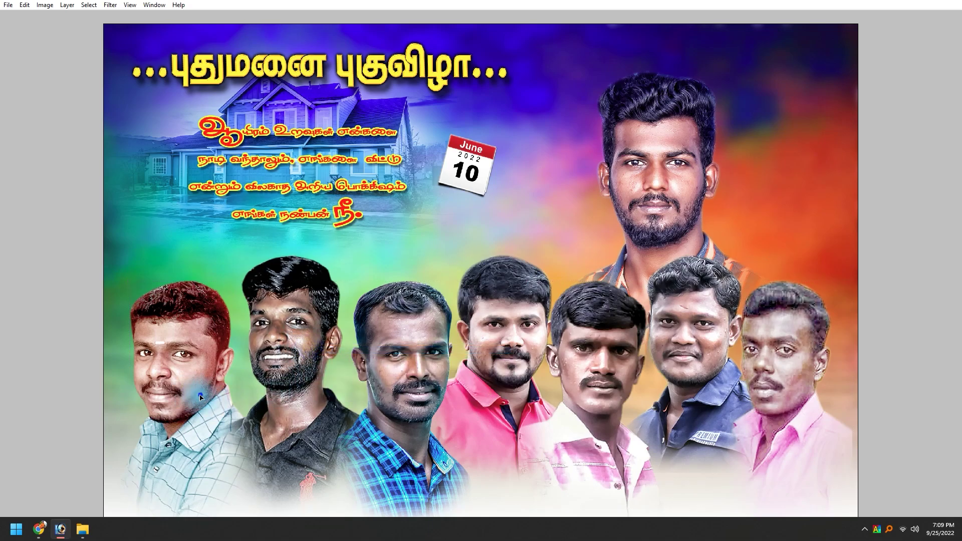
pyautogui.moveTo(200, 397); pyautogui.dragTo(188, 397)
pyautogui.click(398, 405)
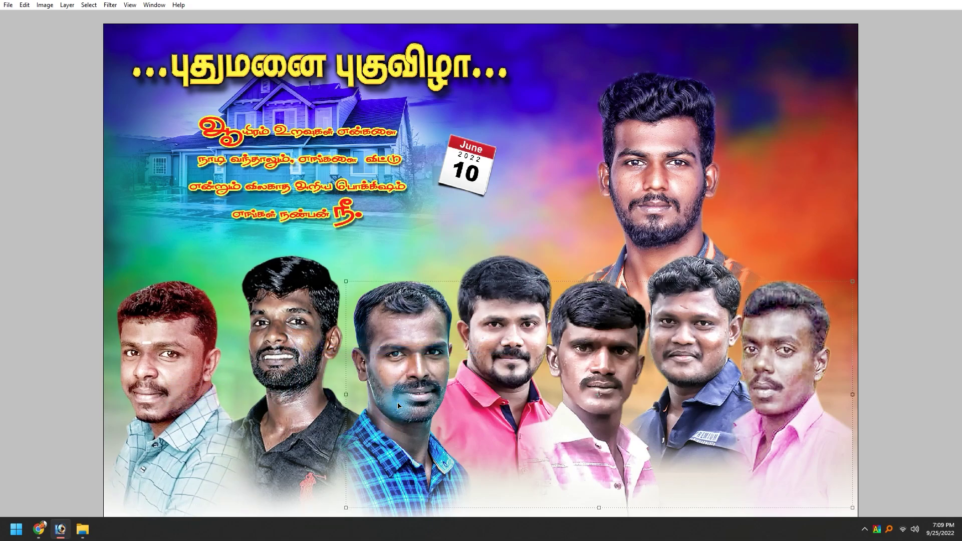
pyautogui.click(296, 359)
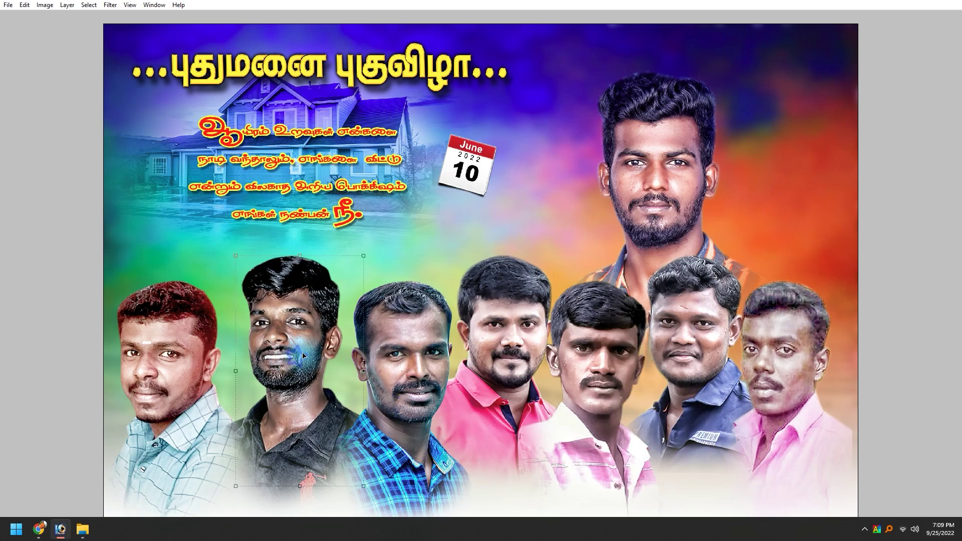
pyautogui.moveTo(303, 356); pyautogui.dragTo(296, 356)
pyautogui.click(188, 417)
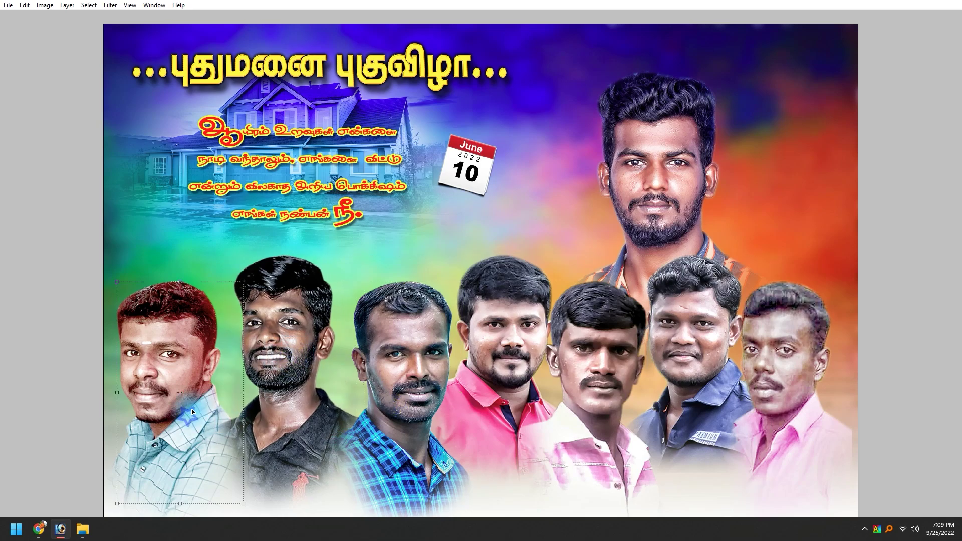
pyautogui.click(395, 464)
pyautogui.moveTo(401, 483); pyautogui.dragTo(392, 483)
pyautogui.moveTo(512, 410); pyautogui.dragTo(506, 410)
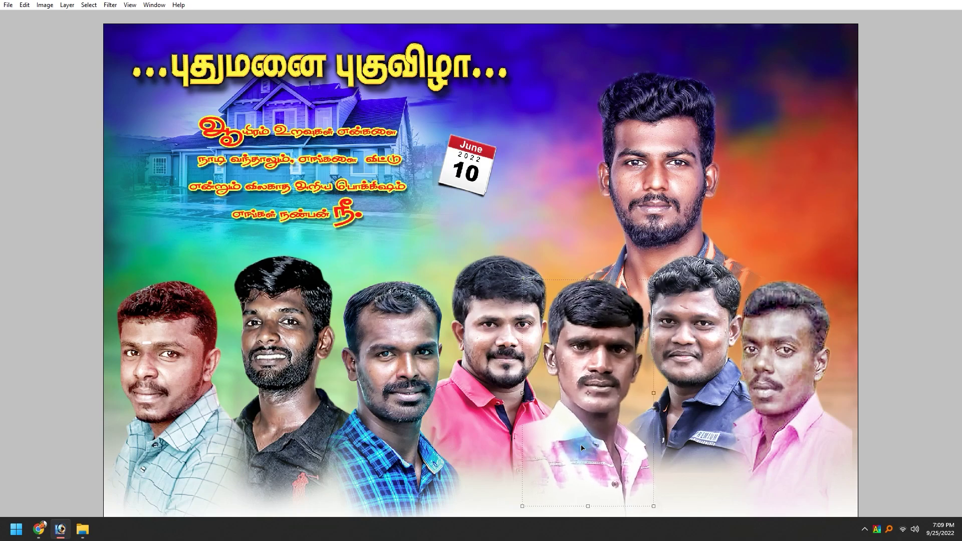
pyautogui.moveTo(584, 449); pyautogui.dragTo(588, 448)
pyautogui.moveTo(765, 375); pyautogui.dragTo(791, 383)
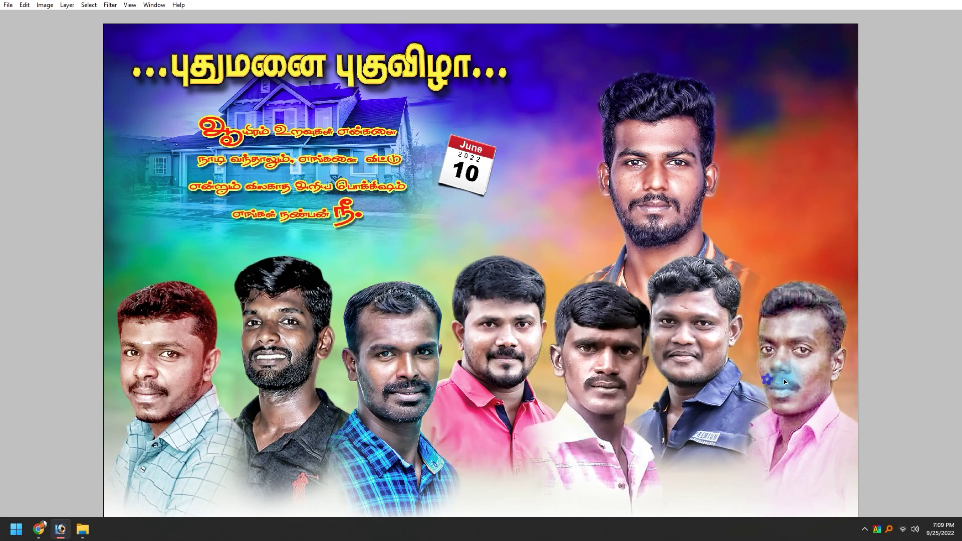
# Select all the face layers, shrink the row slightly and nudge it down.
pyautogui.click(686, 355)
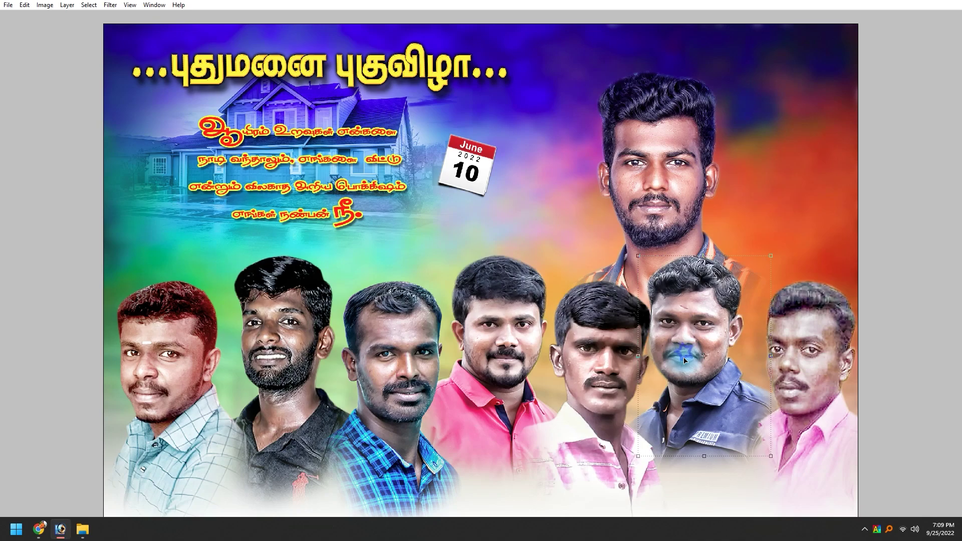
pyautogui.moveTo(684, 360); pyautogui.dragTo(697, 360)
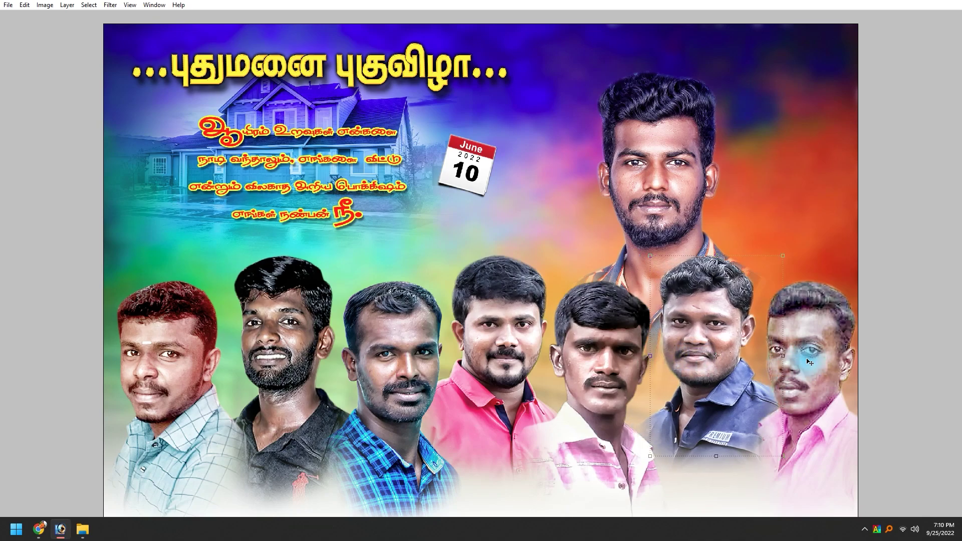
pyautogui.click(493, 335)
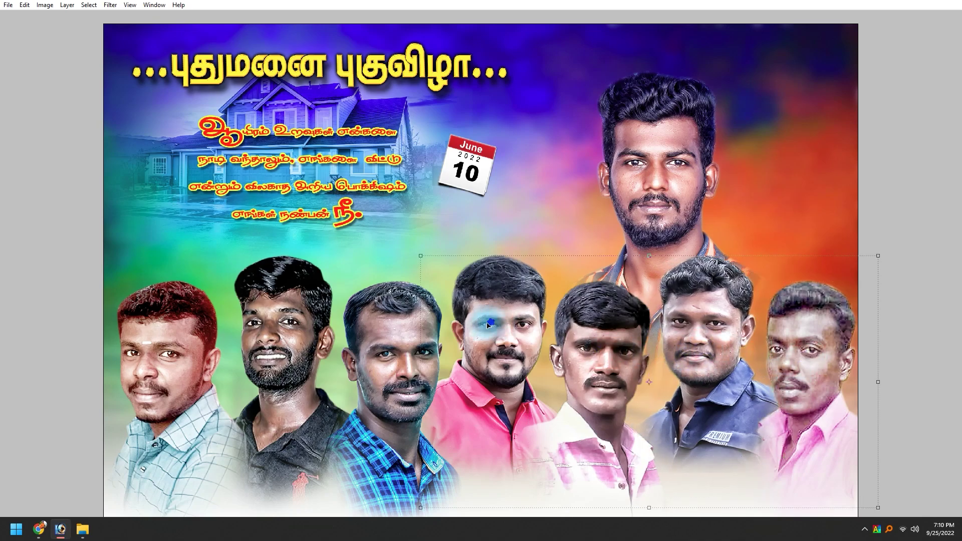
pyautogui.keyDown('shift'); pyautogui.click(170, 333); pyautogui.keyUp('shift')
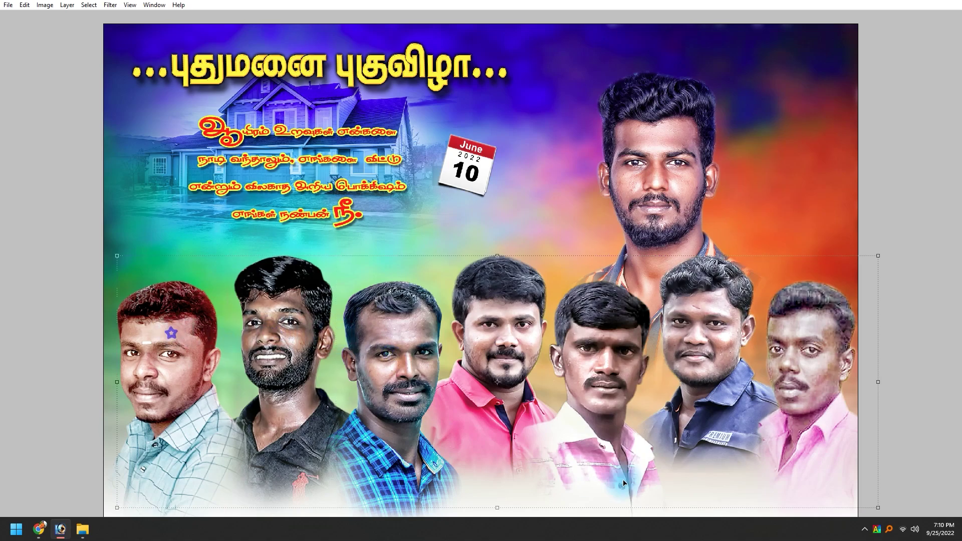
pyautogui.moveTo(881, 510); pyautogui.dragTo(864, 492)
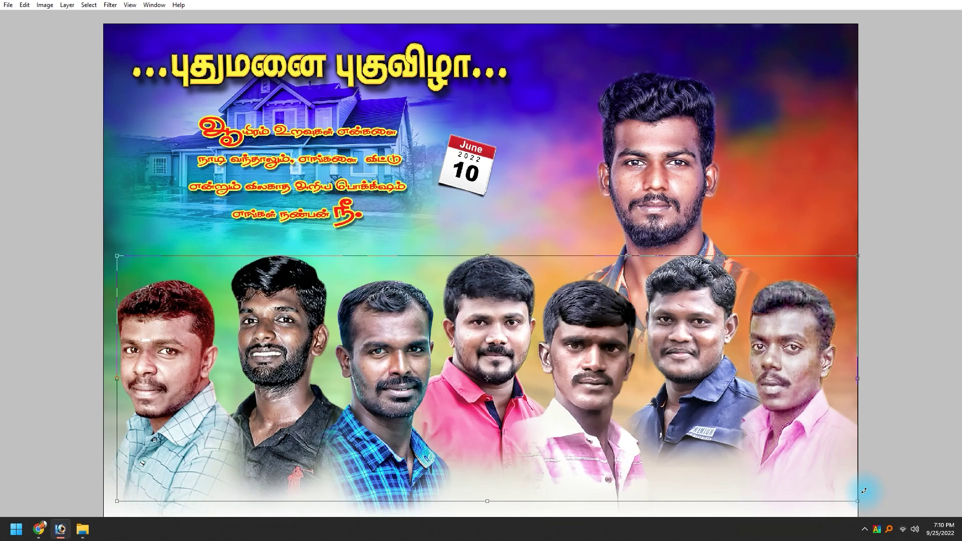
pyautogui.hotkey('ctrl', '-')
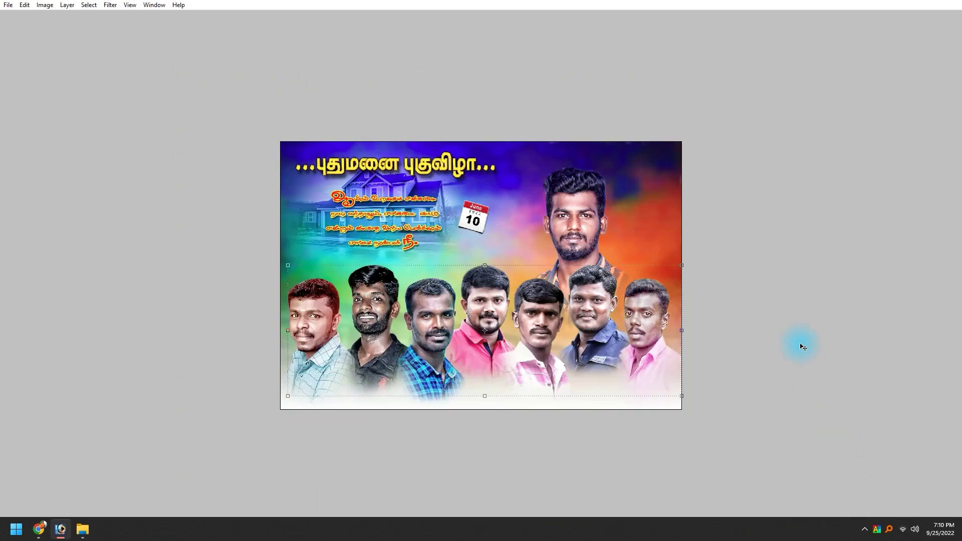
pyautogui.hotkey('shift', 'Down')
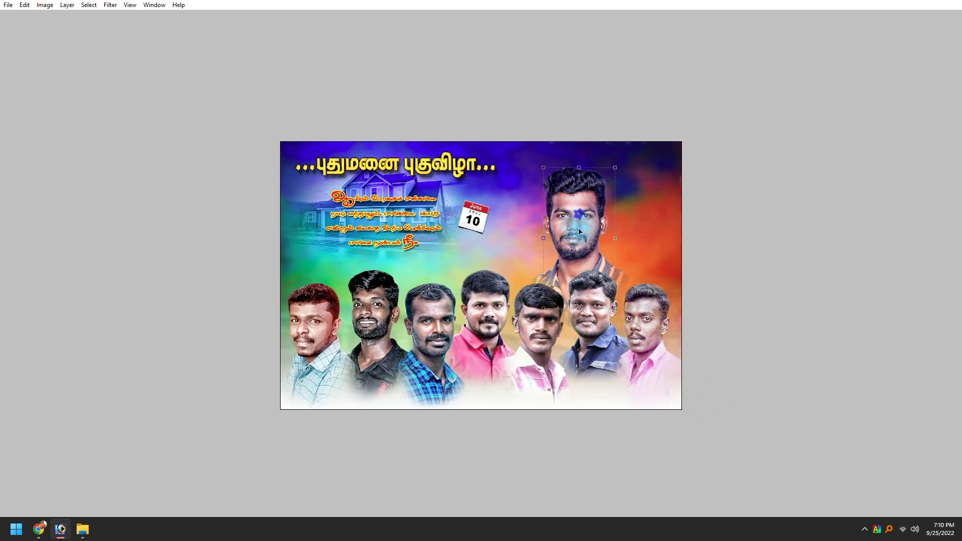
# Move the top-right portrait up and right, shrink it slightly, and leave full-screen mode.
pyautogui.moveTo(579, 230); pyautogui.dragTo(590, 216)
pyautogui.moveTo(630, 291); pyautogui.dragTo(627, 282)
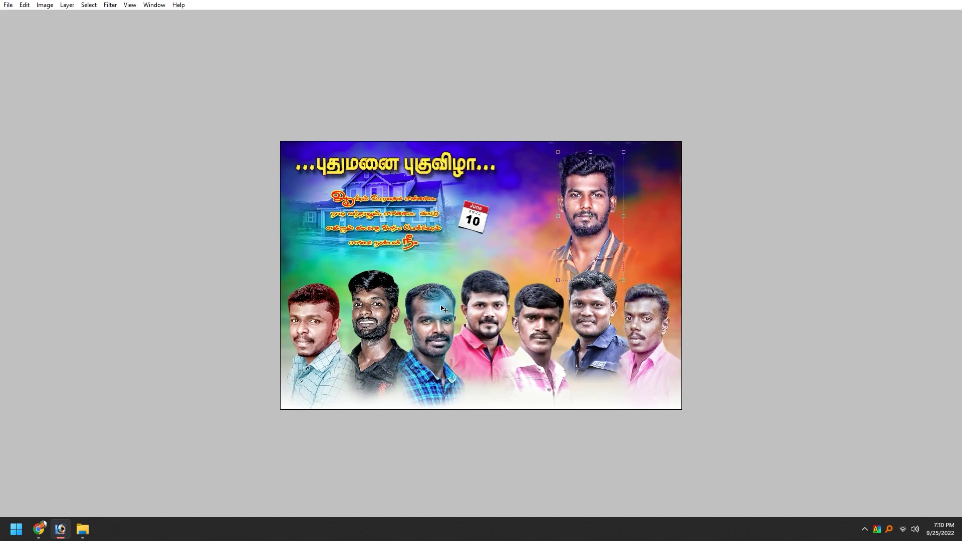
pyautogui.hotkey('ctrl', '0')
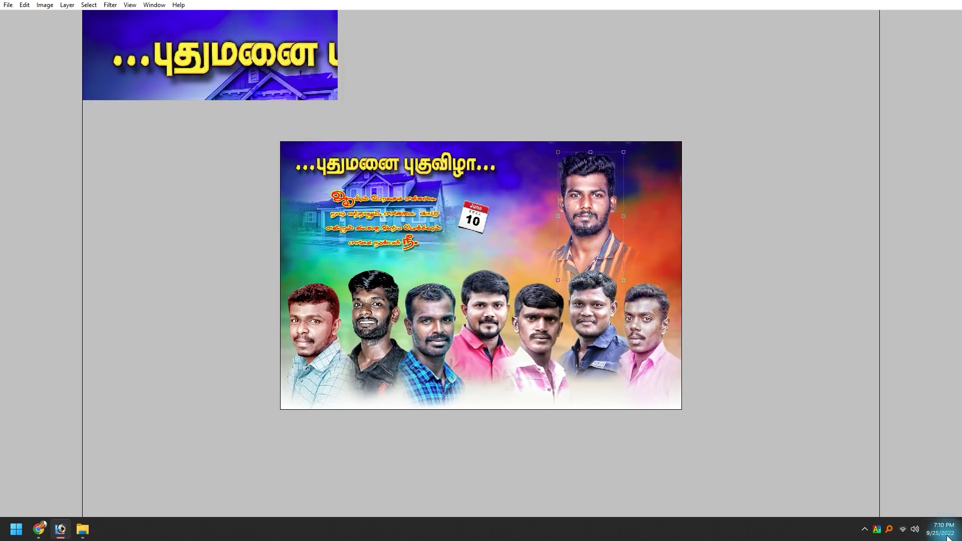
pyautogui.hotkey('ctrl', '-')
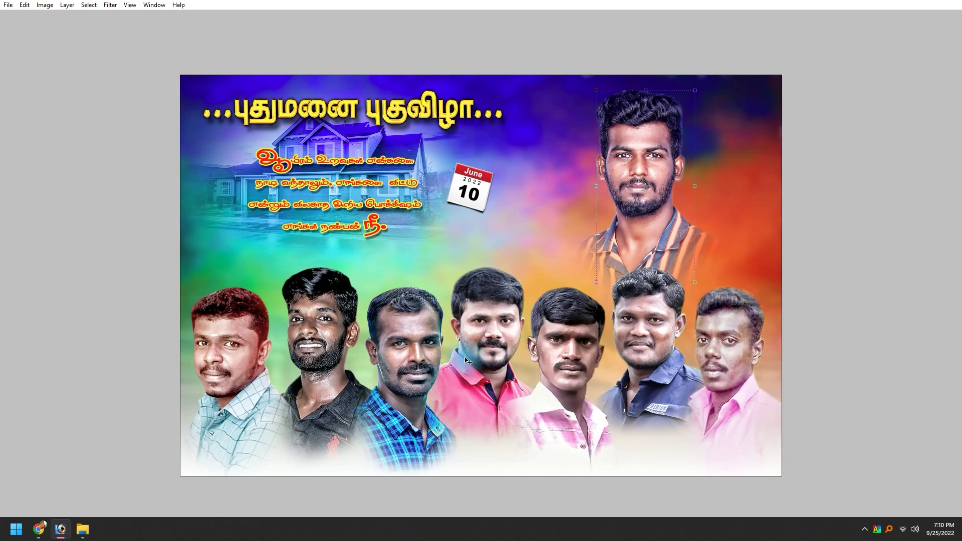
pyautogui.moveTo(409, 374); pyautogui.dragTo(412, 367)
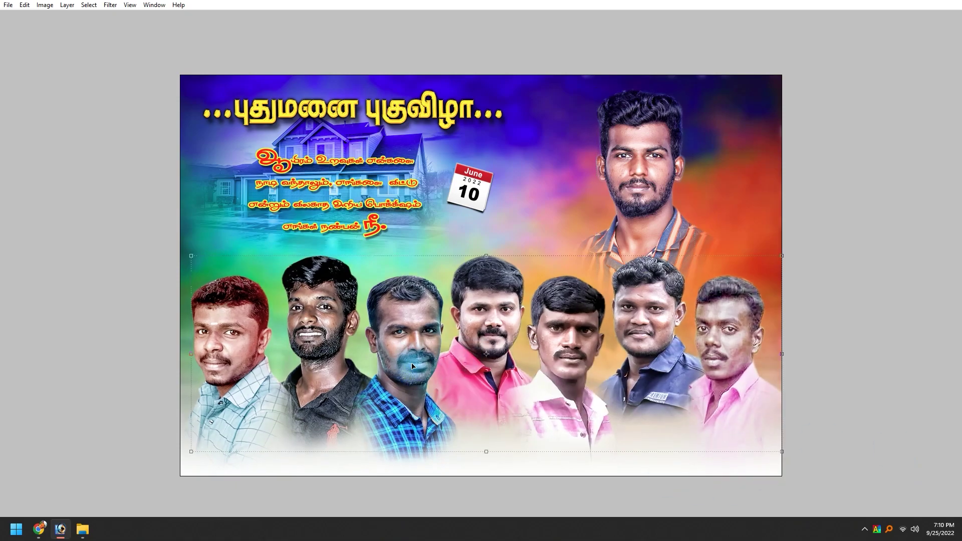
pyautogui.hotkey('ctrl', 'z')
pyautogui.press('f')
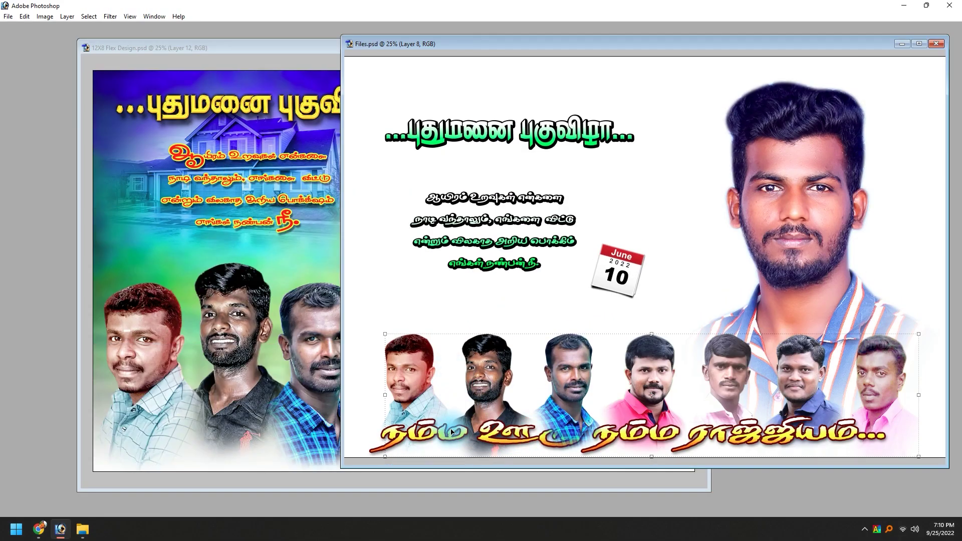
# Drag the Tamil slogan from Files.psd into the banner and centre it along the bottom.
pyautogui.moveTo(696, 451); pyautogui.dragTo(704, 436)
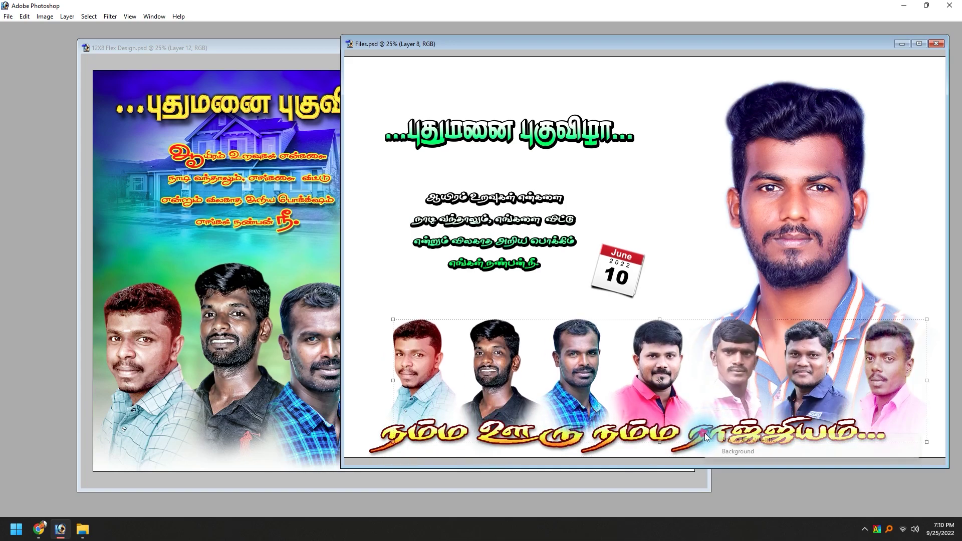
pyautogui.moveTo(703, 433); pyautogui.dragTo(345, 444)
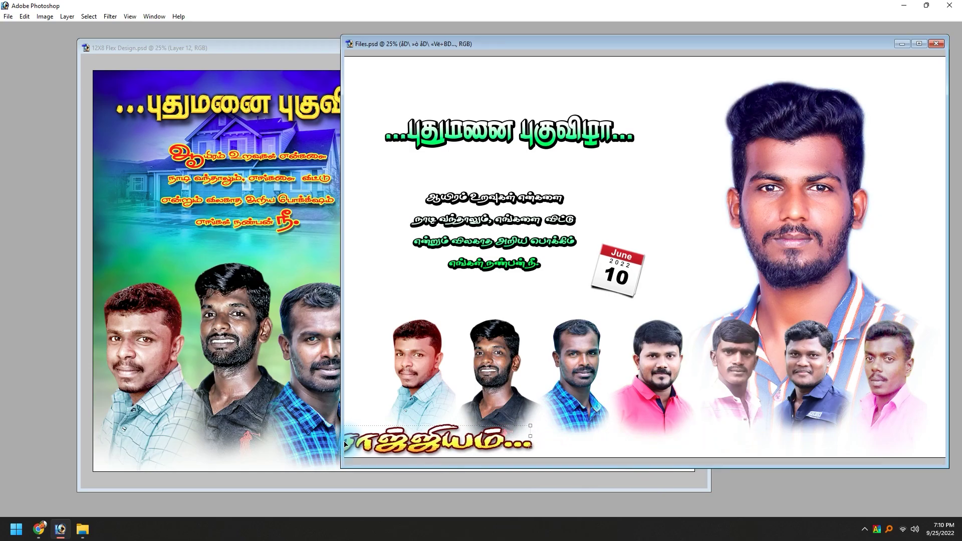
pyautogui.moveTo(386, 441); pyautogui.dragTo(288, 436)
pyautogui.press('f')
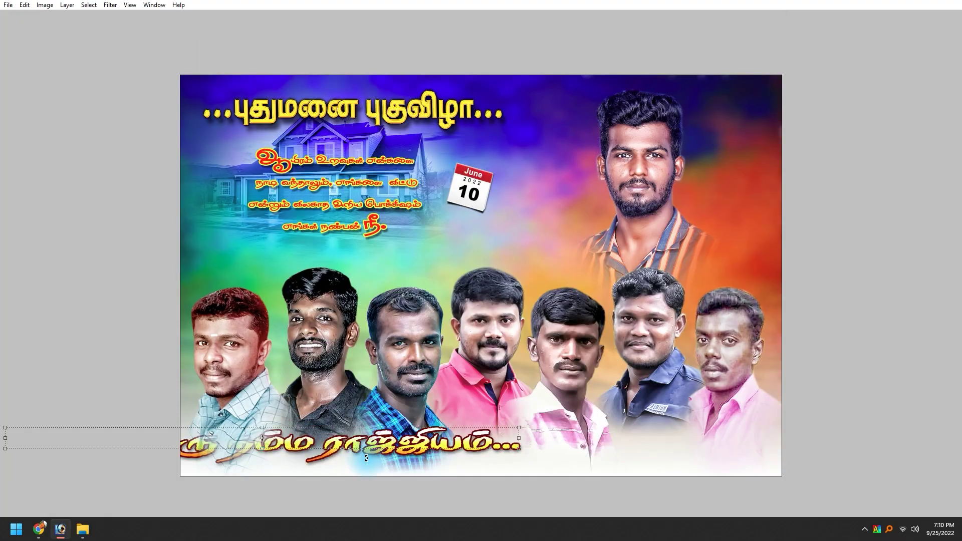
pyautogui.press('Tab')
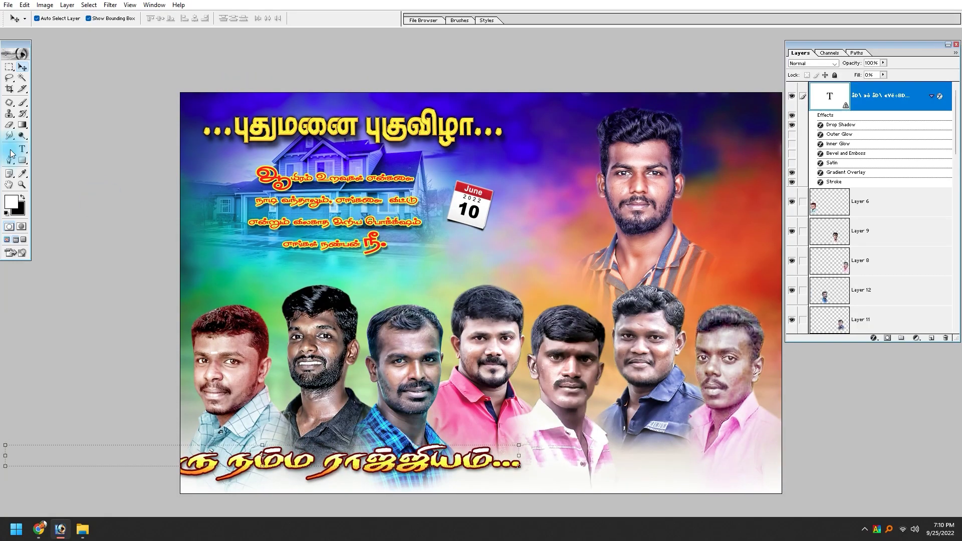
pyautogui.click(390, 467)
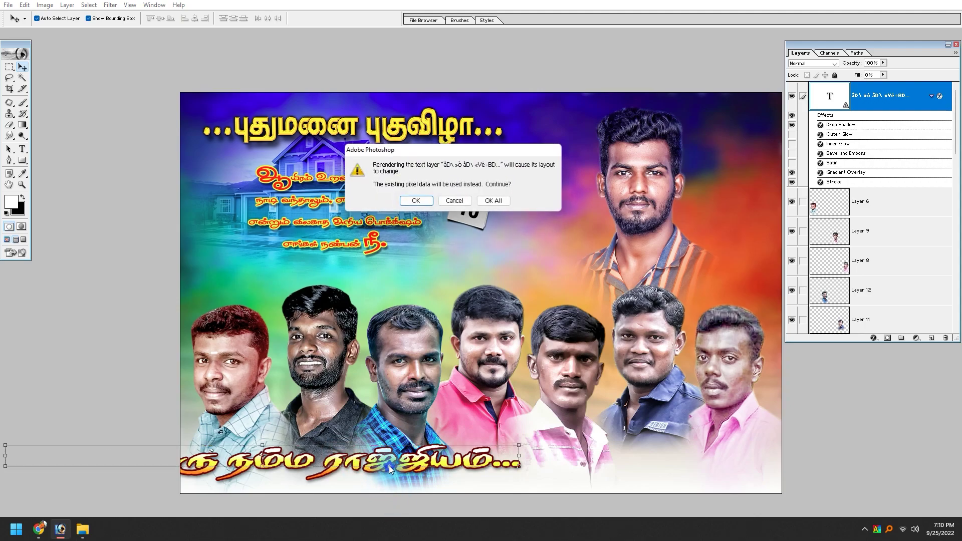
pyautogui.press('Return')
pyautogui.moveTo(390, 468); pyautogui.dragTo(616, 470)
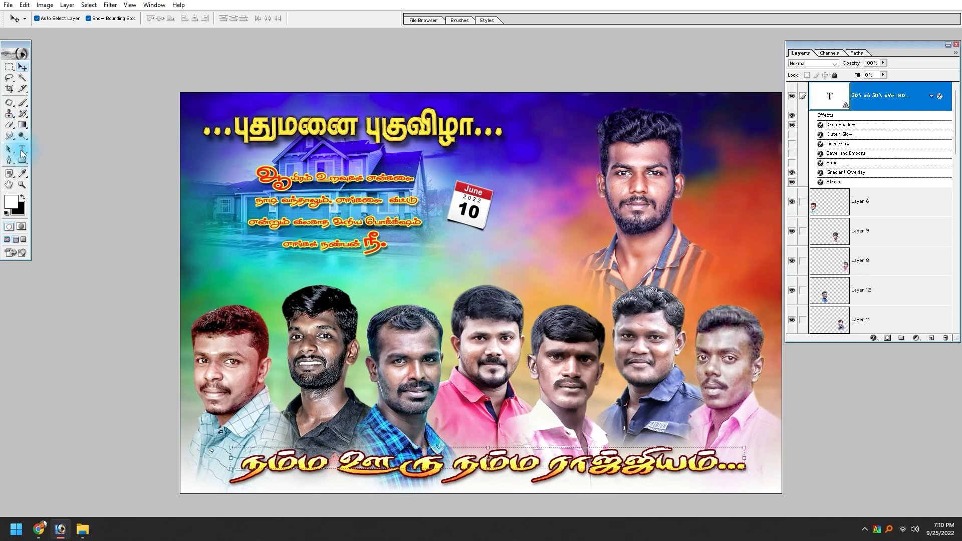
# Stretch the slogan wider and taller, and shift the top-right portrait up and right.
pyautogui.click(22, 149)
pyautogui.click(443, 473)
pyautogui.press('Return')
pyautogui.hotkey('ctrl', 'a')
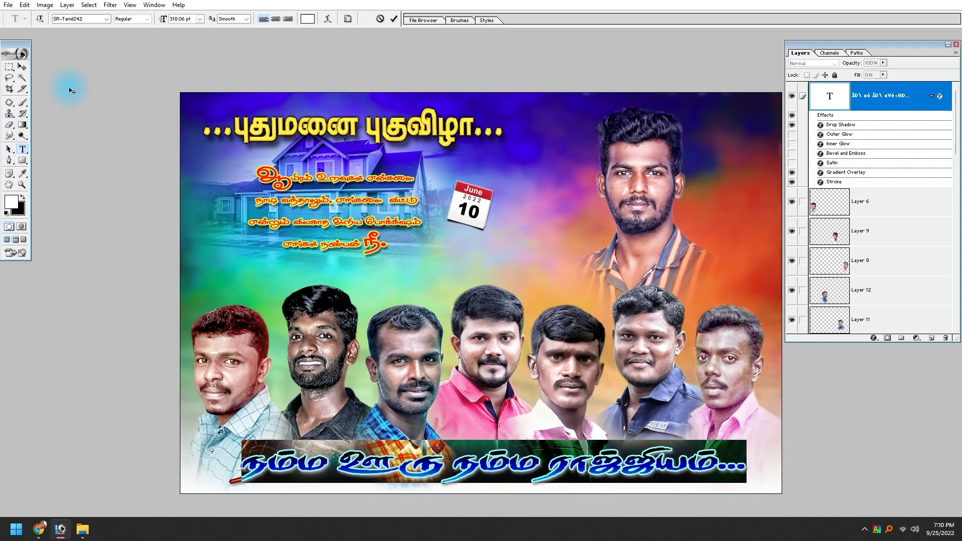
pyautogui.click(22, 68)
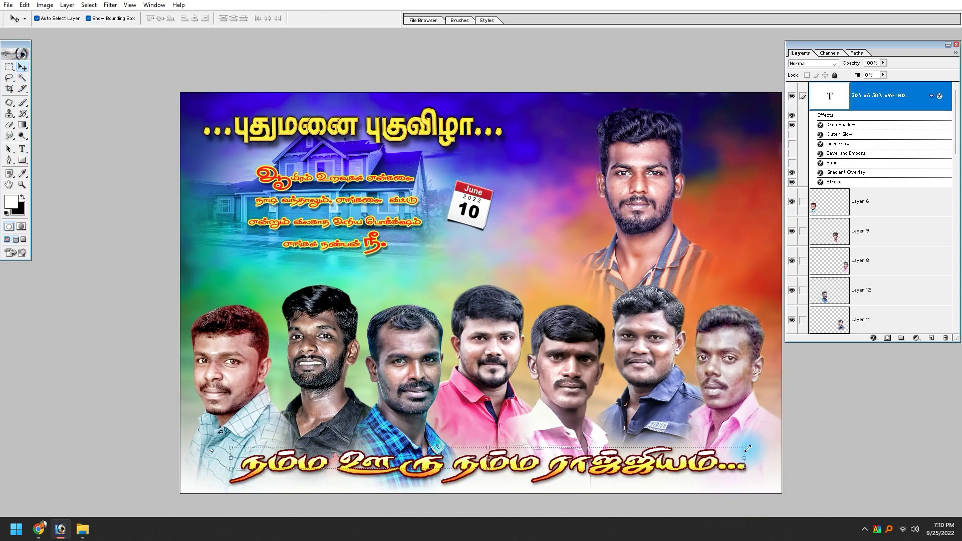
pyautogui.hotkey('ctrl', 't')
pyautogui.moveTo(760, 443); pyautogui.dragTo(775, 442)
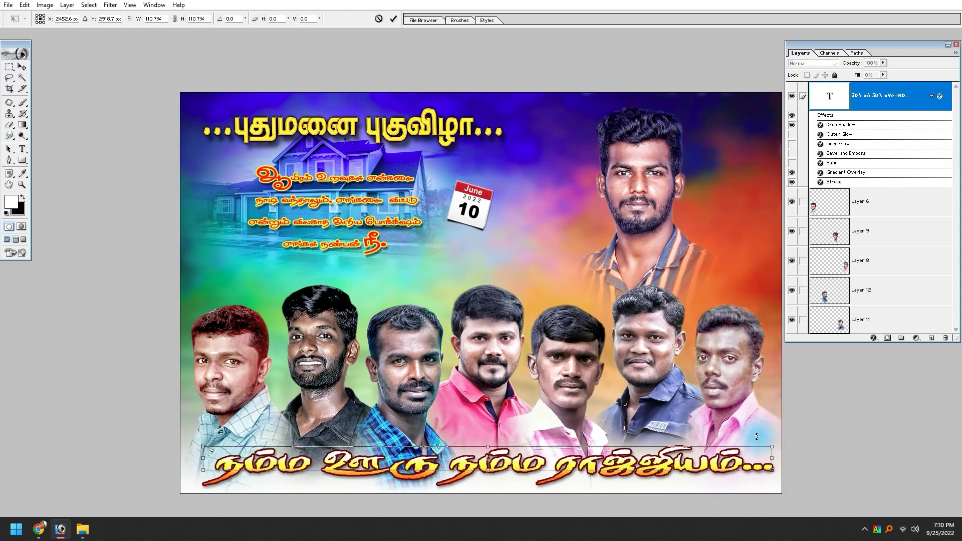
pyautogui.press('Return')
pyautogui.moveTo(491, 441); pyautogui.dragTo(490, 436)
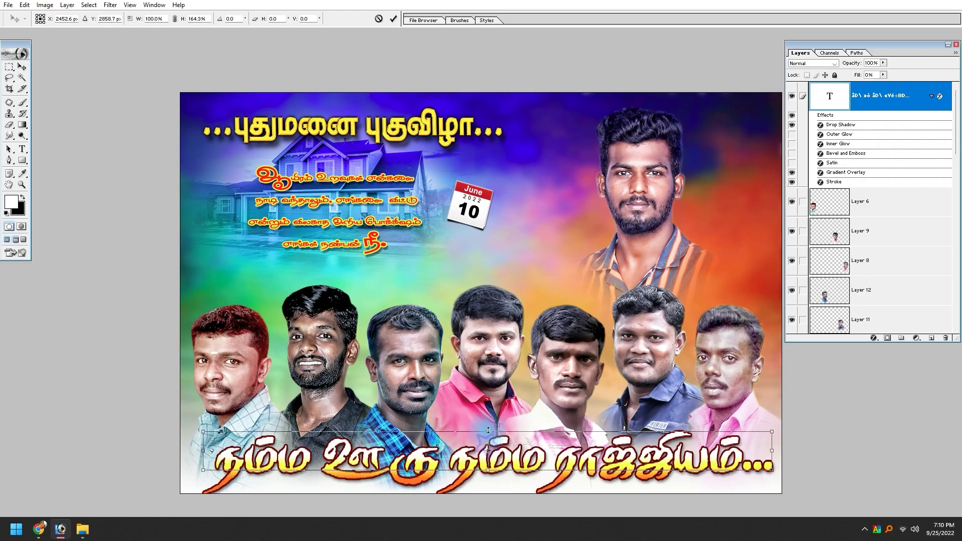
pyautogui.press('Return')
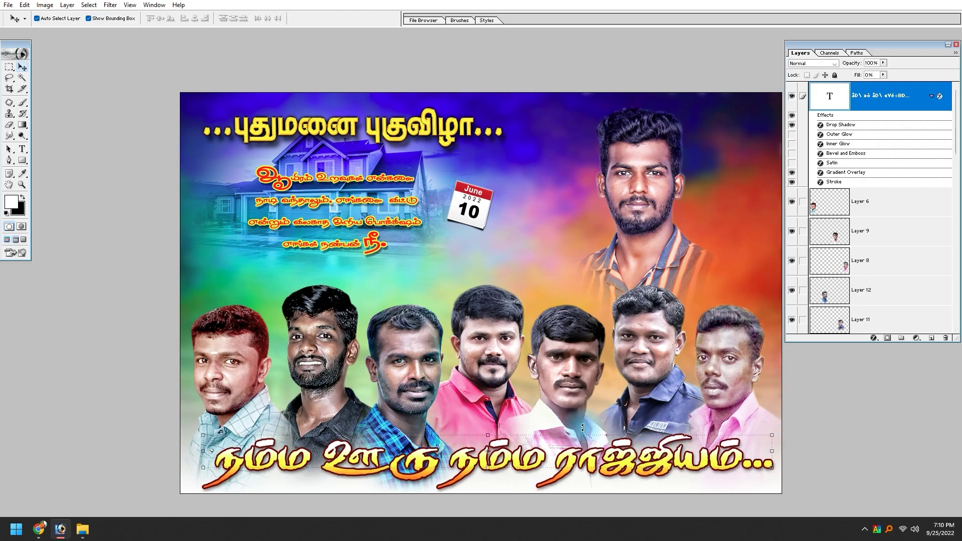
pyautogui.moveTo(701, 263)
pyautogui.mouseDown()
pyautogui.moveTo(710, 243)
pyautogui.moveTo(684, 250)
pyautogui.moveTo(715, 251)
pyautogui.mouseUp()
pyautogui.press('Tab')
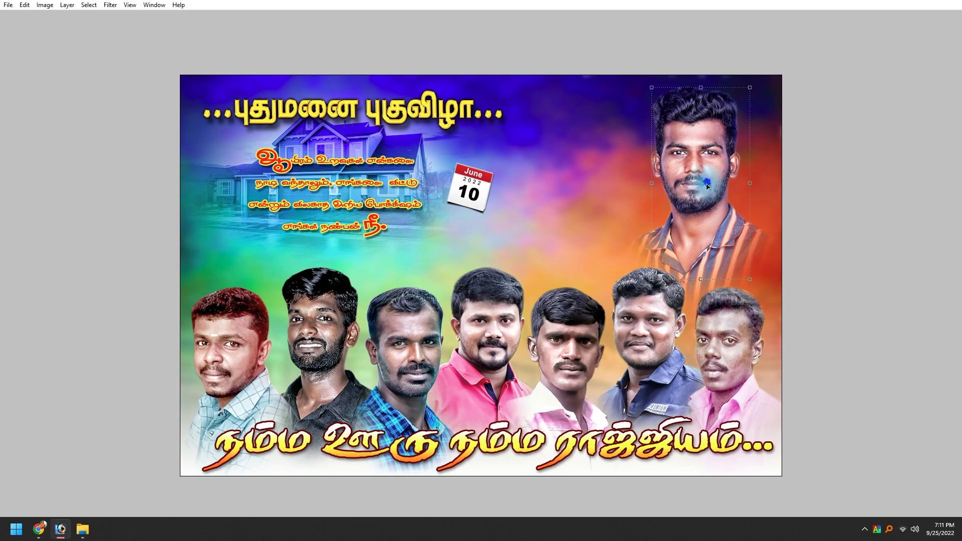
# Alt-drag a copy of the top-right portrait to its left and nudge it into place unrotated.
pyautogui.moveTo(711, 219); pyautogui.dragTo(609, 222)
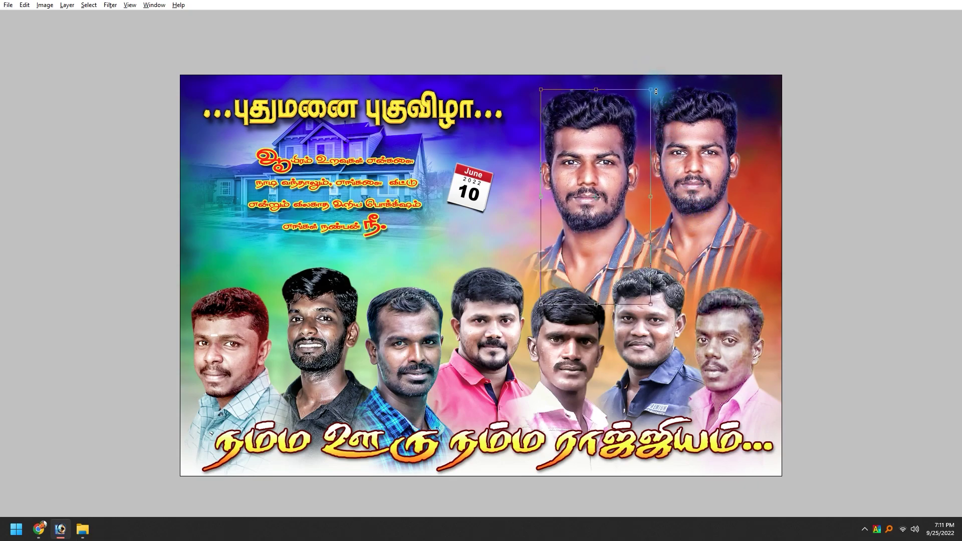
pyautogui.moveTo(654, 92); pyautogui.dragTo(660, 71)
pyautogui.hotkey('ctrl', 'z')
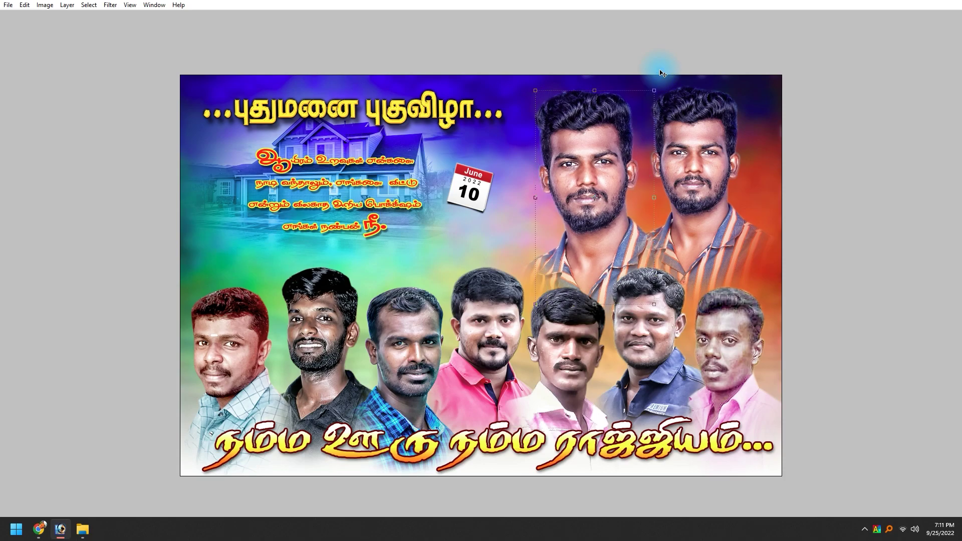
pyautogui.moveTo(592, 198); pyautogui.dragTo(588, 195)
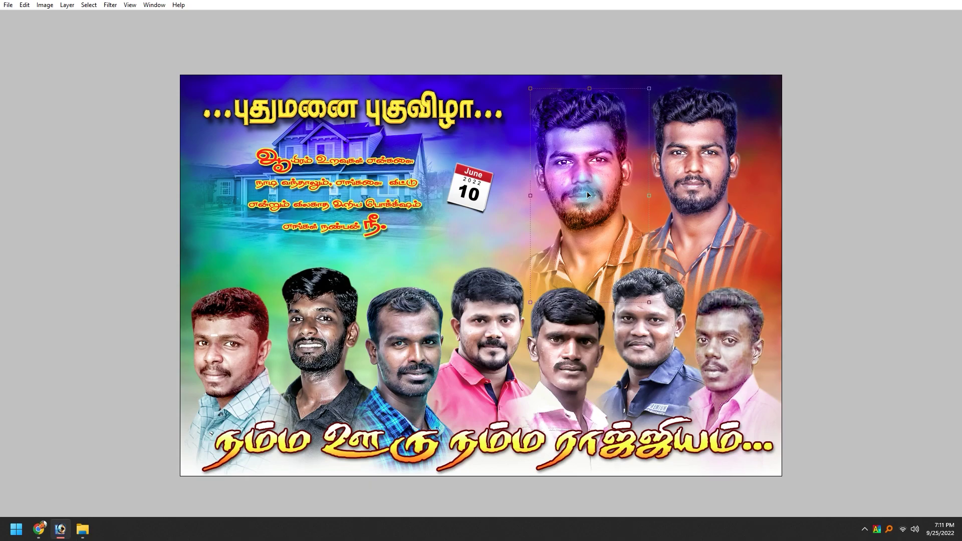
pyautogui.moveTo(588, 194); pyautogui.dragTo(585, 195)
pyautogui.hotkey('ctrl', '-')
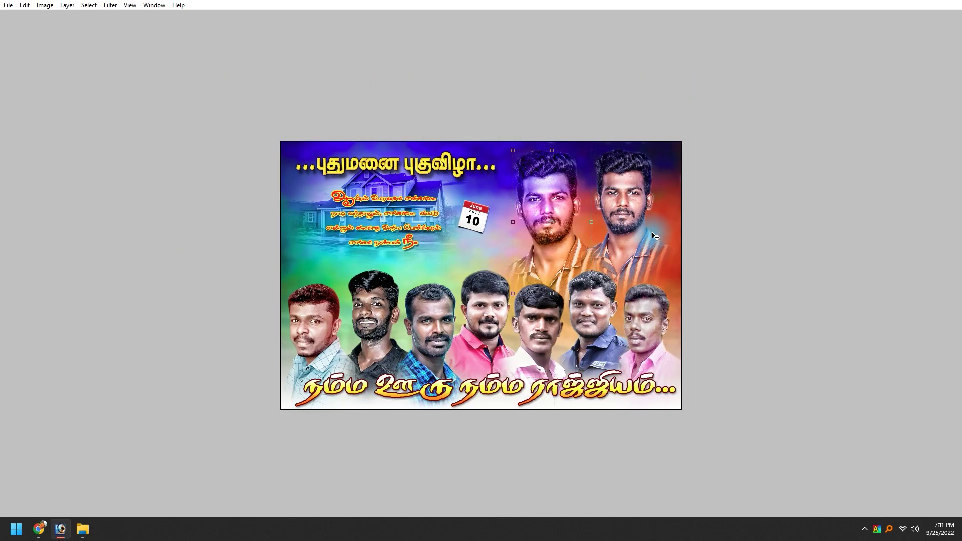
# Add a new empty layer above Layer 4 in the Layers panel.
pyautogui.press('Tab')
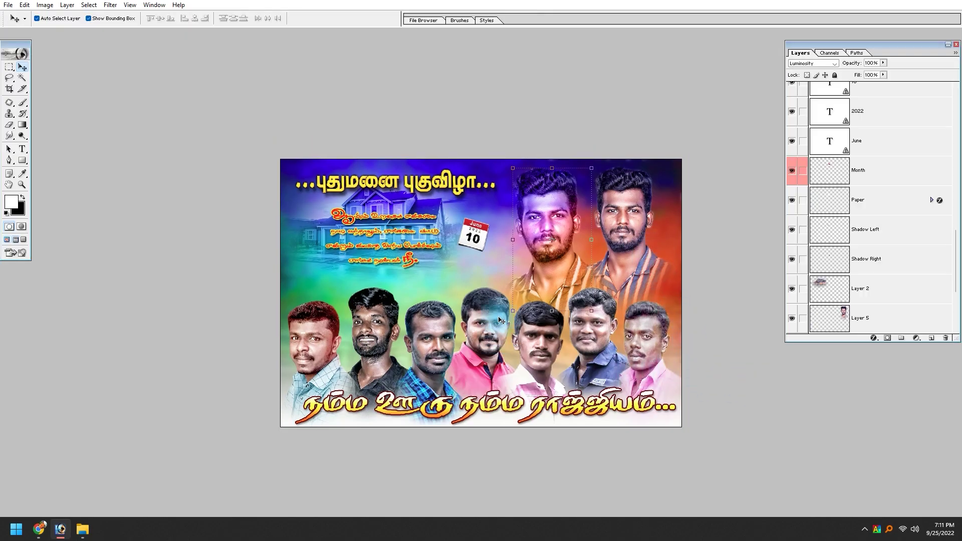
pyautogui.scroll(5, 877, 266)
pyautogui.scroll(5, 902, 246)
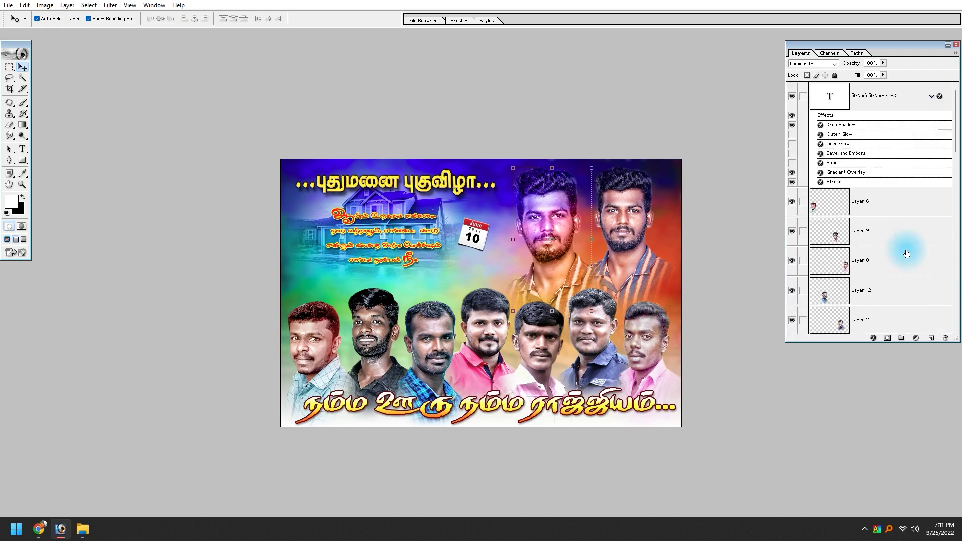
pyautogui.scroll(-3, 827, 260)
pyautogui.scroll(-3, 843, 273)
pyautogui.scroll(-3, 847, 273)
pyautogui.scroll(-3, 868, 275)
pyautogui.click(868, 266)
pyautogui.click(877, 290)
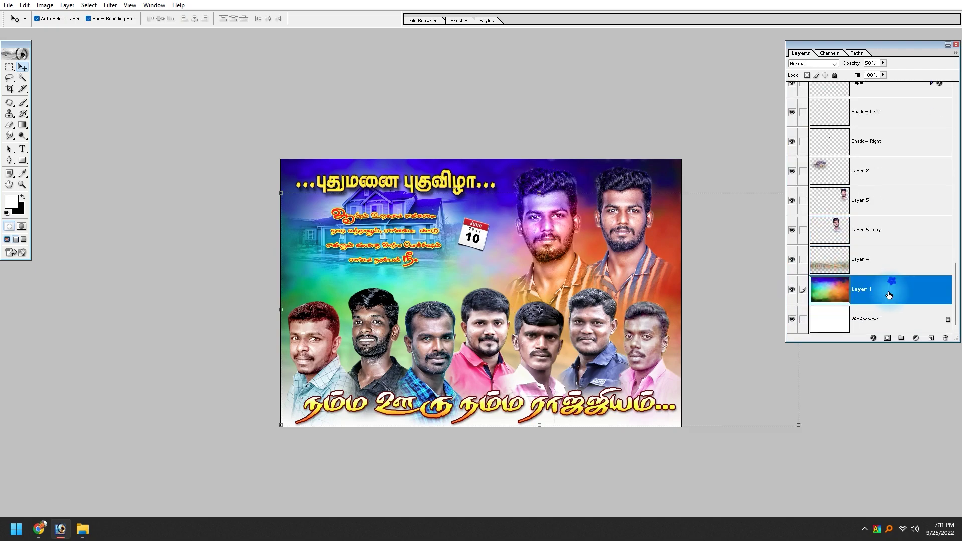
pyautogui.click(886, 258)
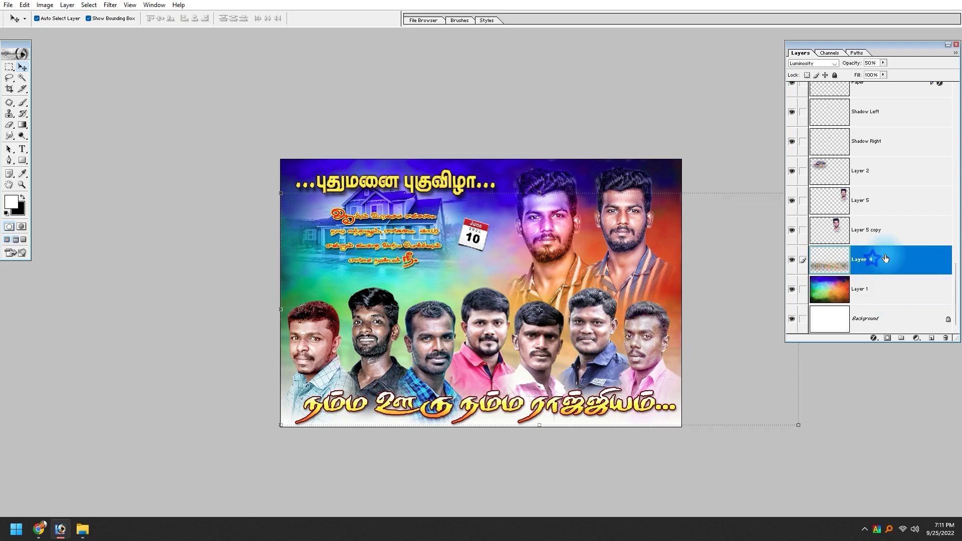
pyautogui.click(934, 340)
# Paint a single yellow glow at the poster centre with a large soft round brush.
pyautogui.press('b')
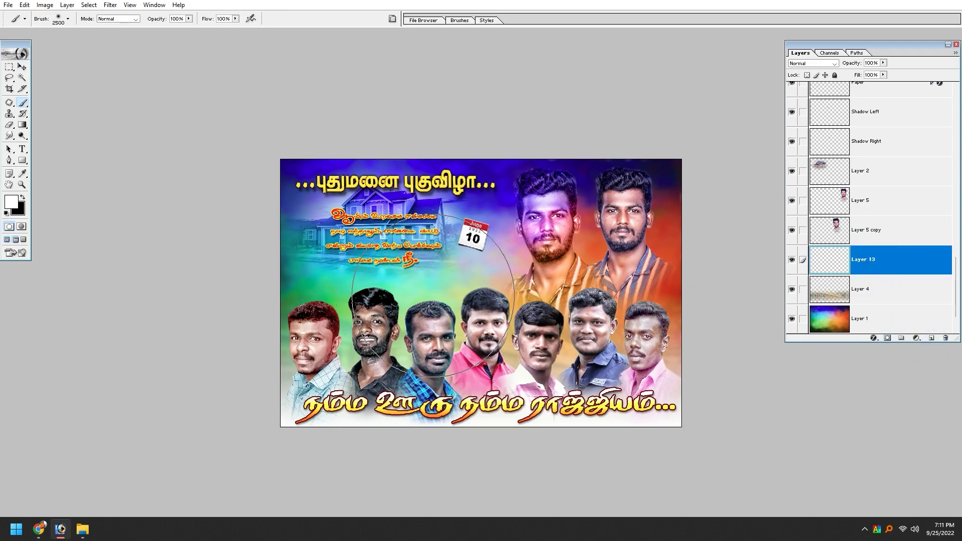
pyautogui.rightClick(451, 291)
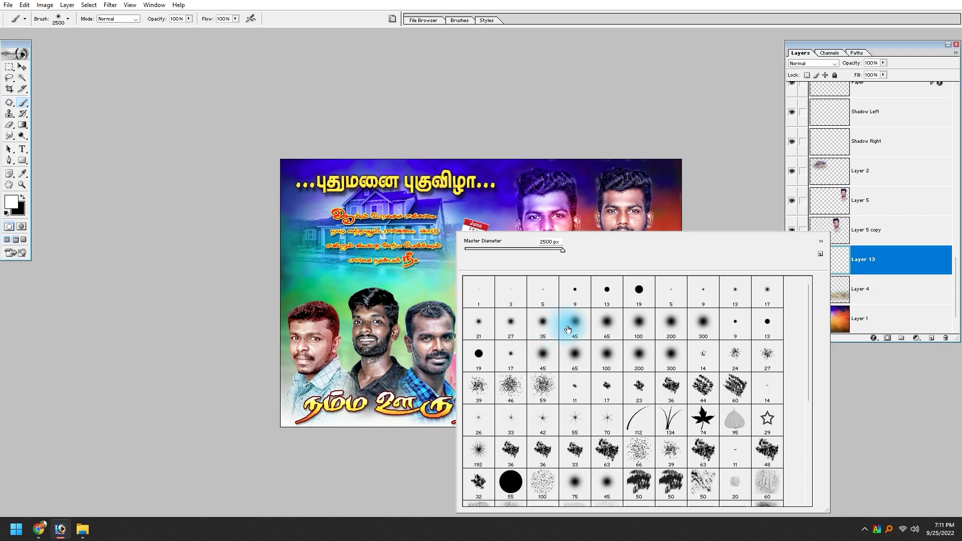
pyautogui.doubleClick(572, 329)
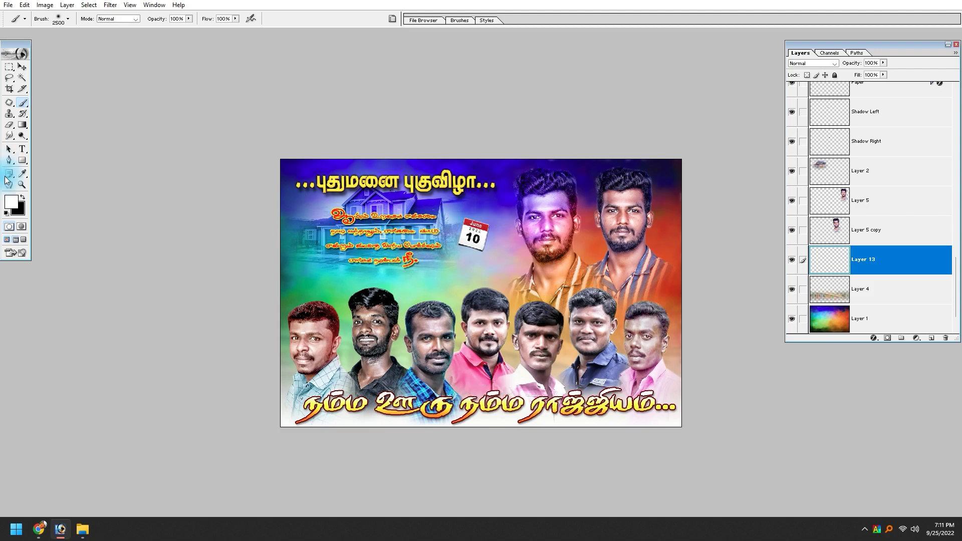
pyautogui.click(17, 203)
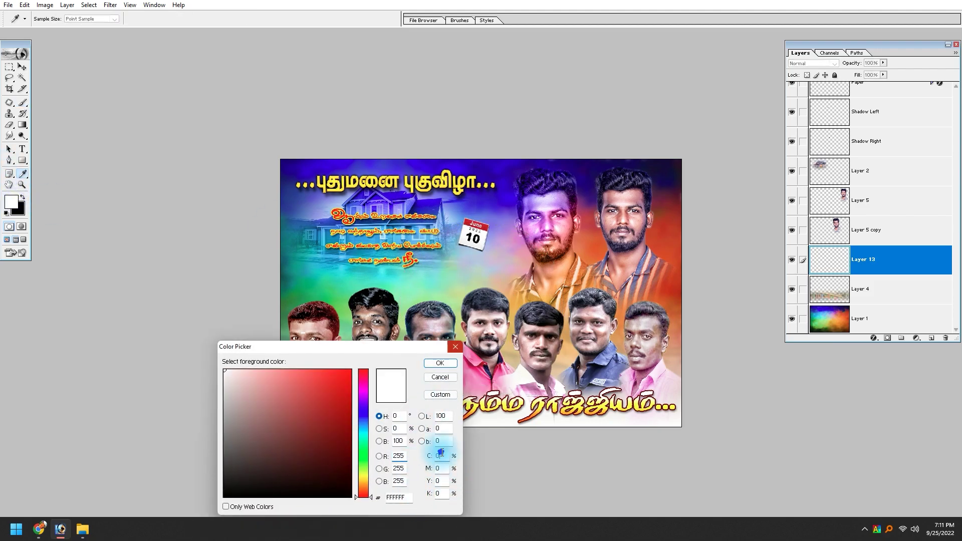
pyautogui.write('100')
pyautogui.press('Return')
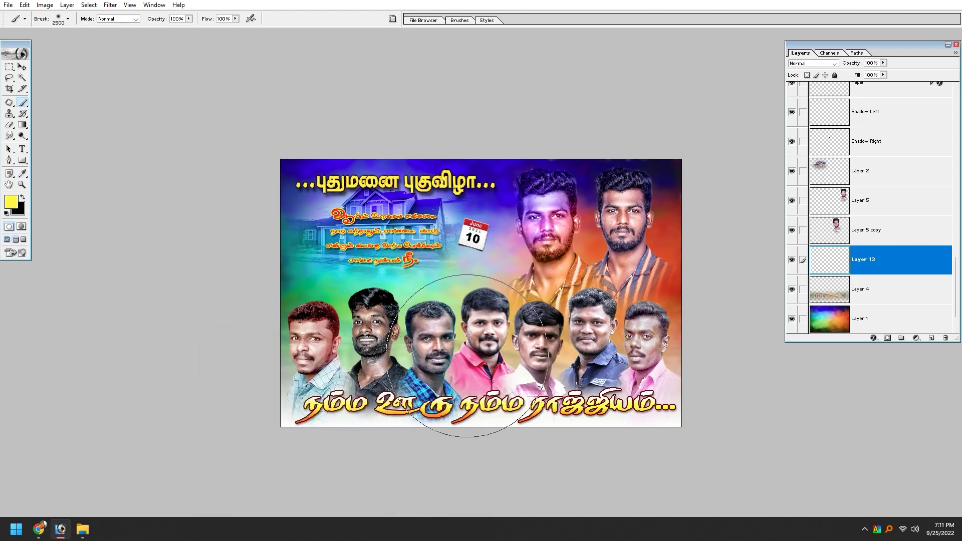
pyautogui.click(477, 292)
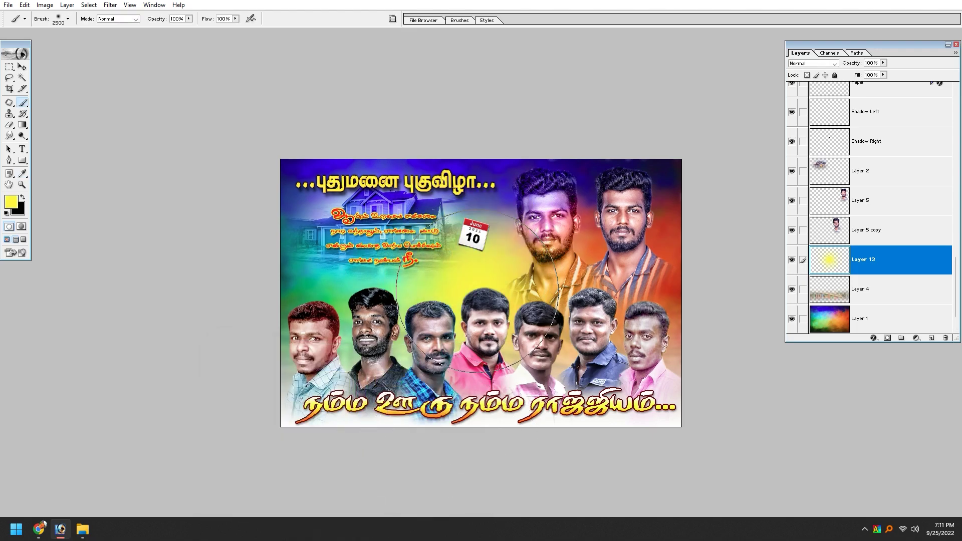
pyautogui.press('v')
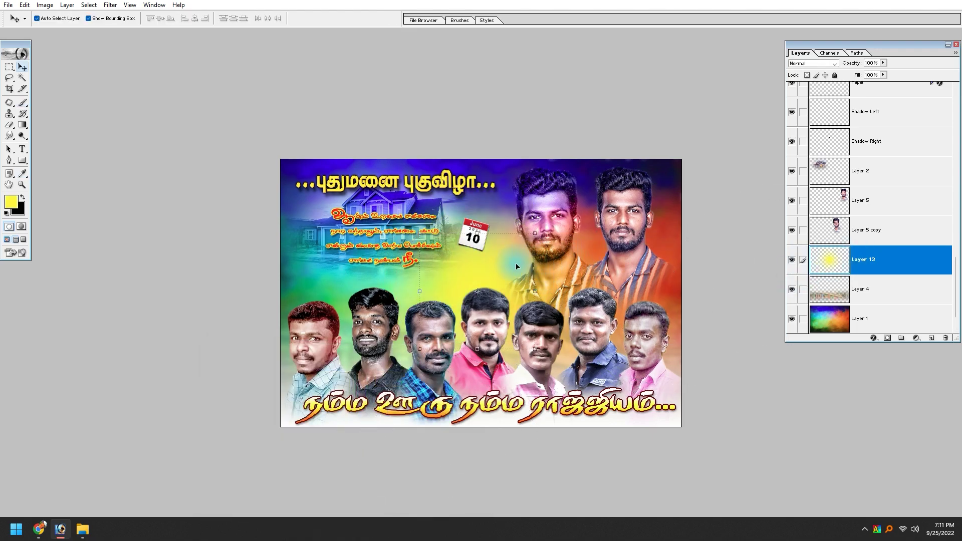
# Move the yellow glow behind the top-left portrait and place a duplicate at the lower-left.
pyautogui.hotkey('ctrl', 't')
pyautogui.moveTo(505, 277); pyautogui.dragTo(580, 241)
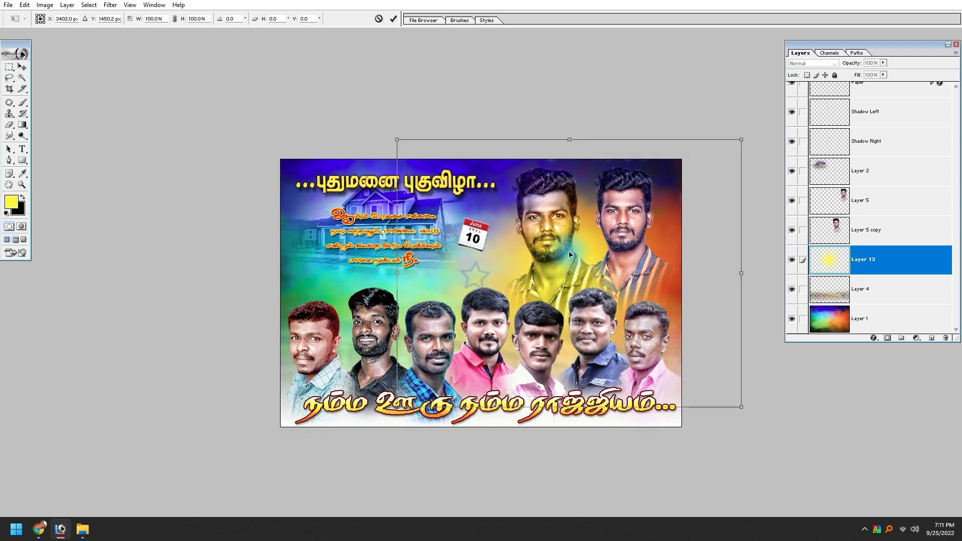
pyautogui.press('Return')
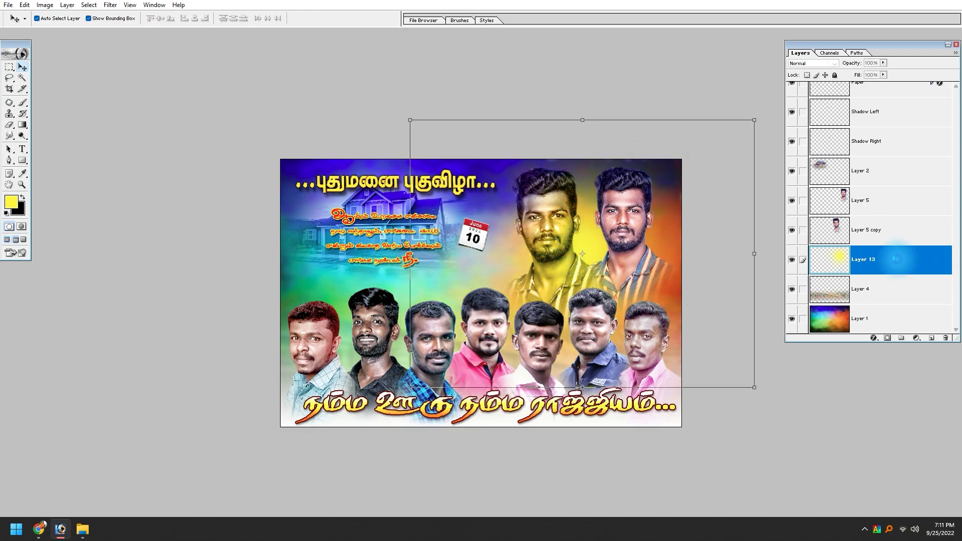
pyautogui.hotkey('ctrl', 'j')
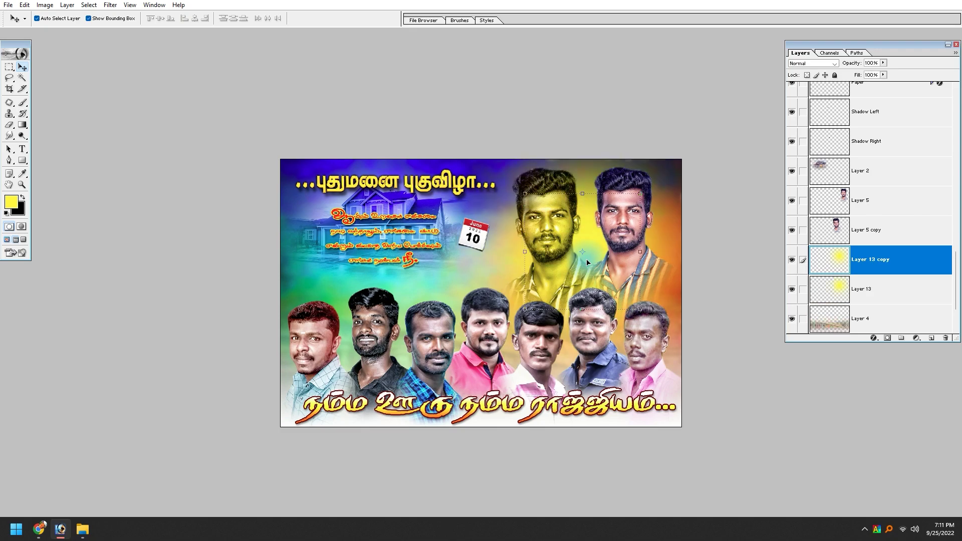
pyautogui.hotkey('ctrl', 't')
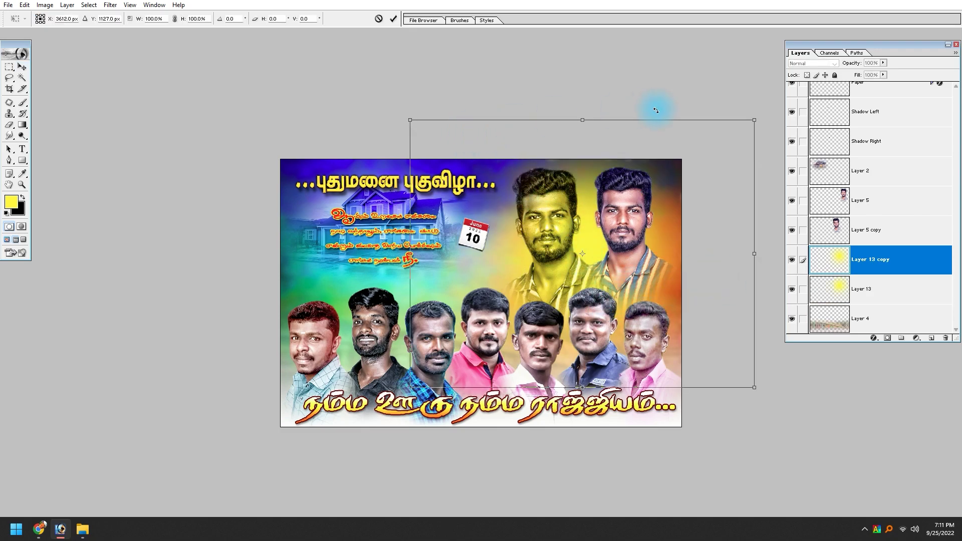
pyautogui.moveTo(542, 246)
pyautogui.mouseDown()
pyautogui.moveTo(380, 334)
pyautogui.moveTo(365, 330)
pyautogui.mouseUp()
pyautogui.press('Return')
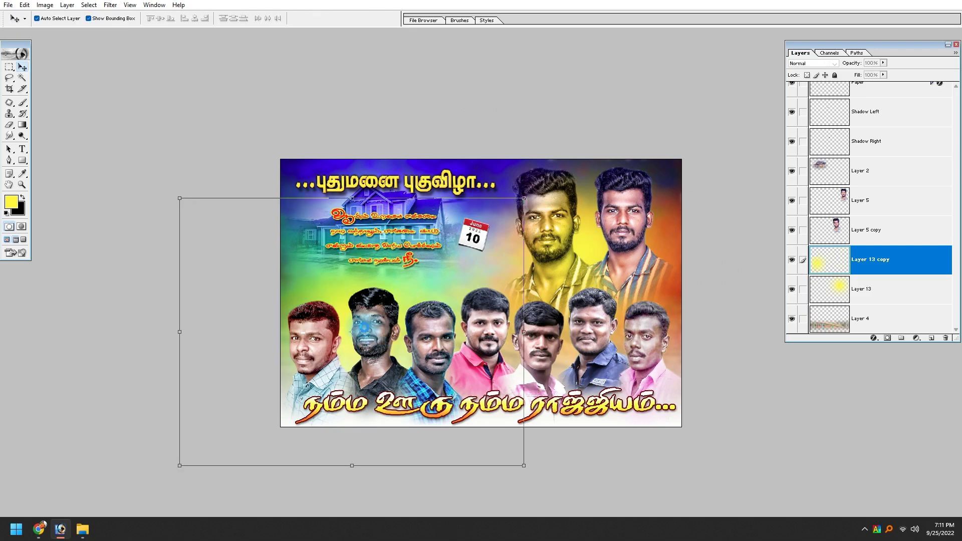
# Position a third glow at the group's centre and review the whole poster.
pyautogui.hotkey('ctrl', 't')
pyautogui.moveTo(345, 314)
pyautogui.mouseDown()
pyautogui.moveTo(511, 346)
pyautogui.moveTo(518, 360)
pyautogui.mouseUp()
pyautogui.press('Return')
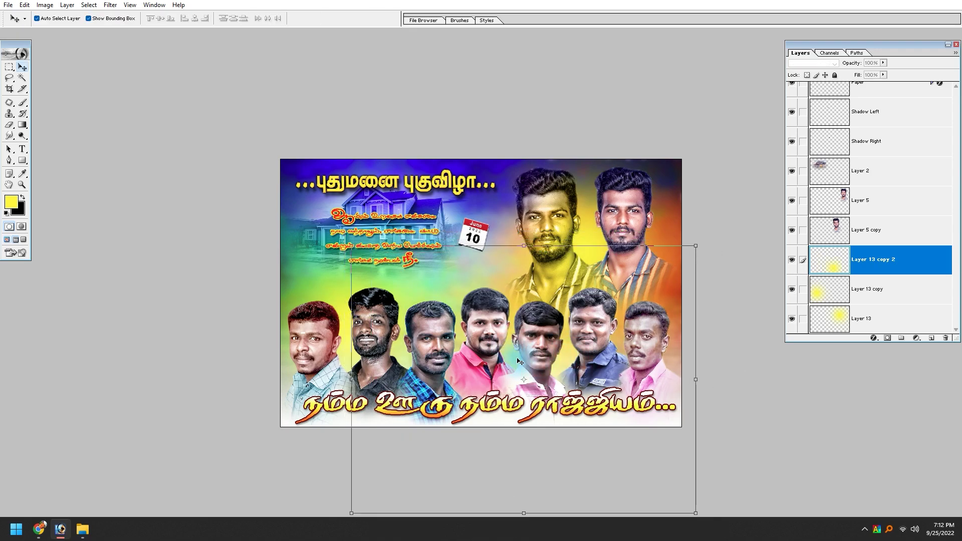
pyautogui.click(592, 248)
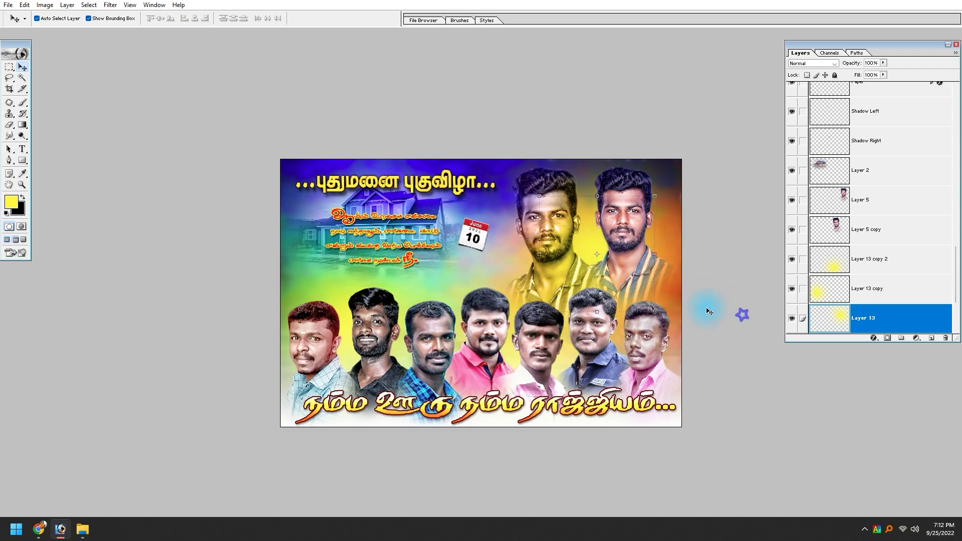
pyautogui.hotkey('ctrl', '0')
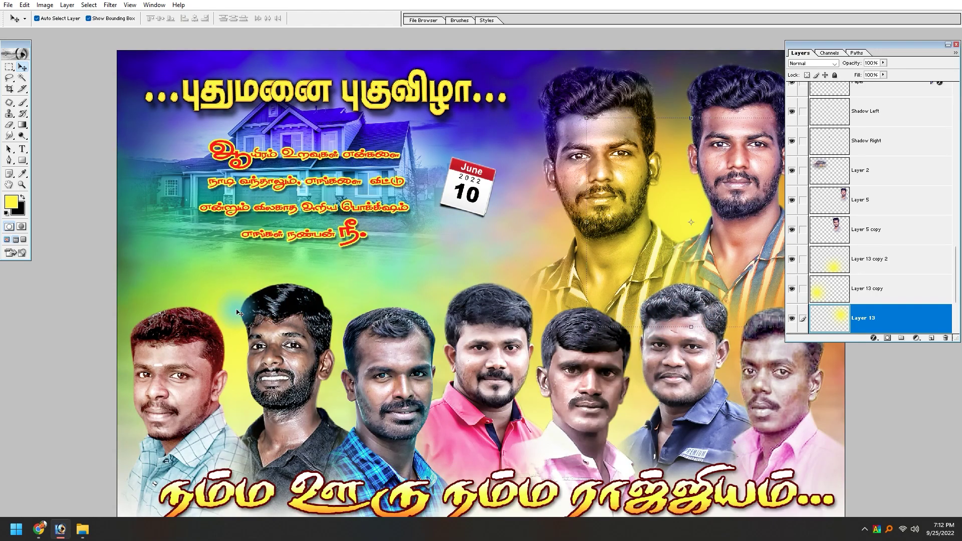
pyautogui.click(208, 316)
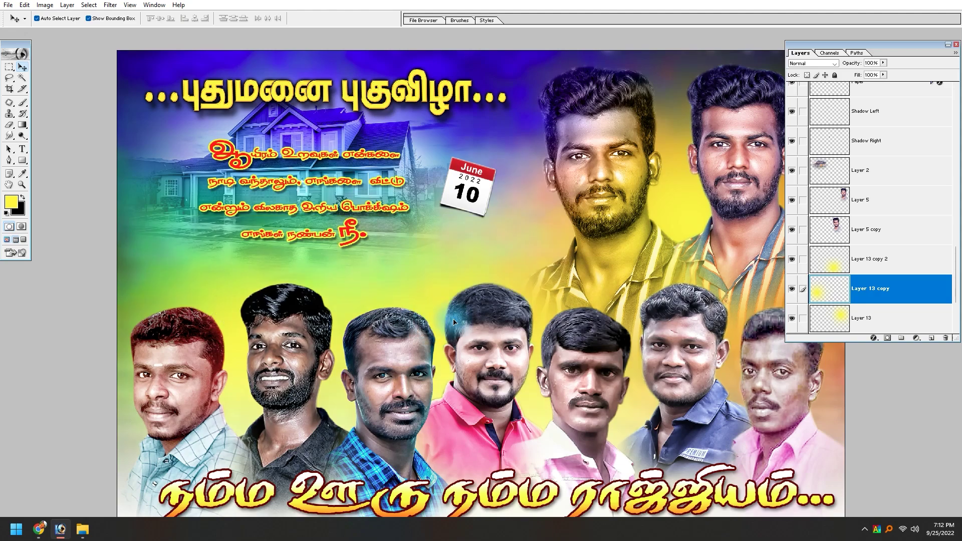
pyautogui.hotkey('ctrl', '-')
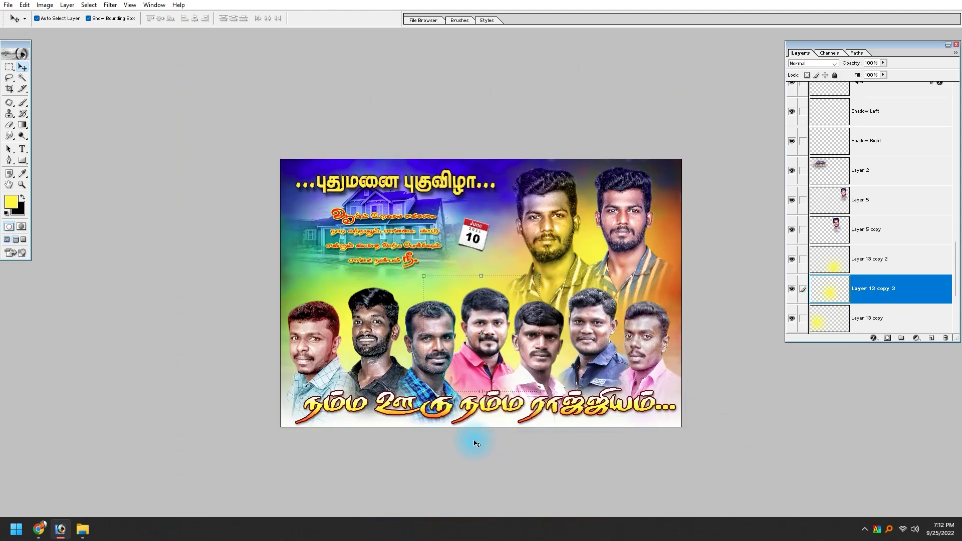
pyautogui.click(38, 529)
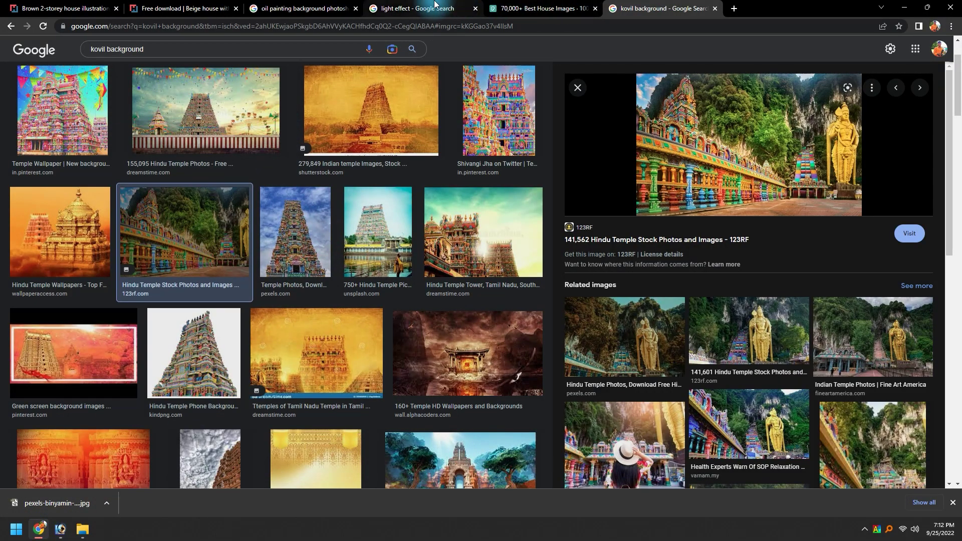
# Remove the picsart filter from the light effect results and copy the orange glow image.
pyautogui.click(418, 9)
pyautogui.scroll(2, 614, 339)
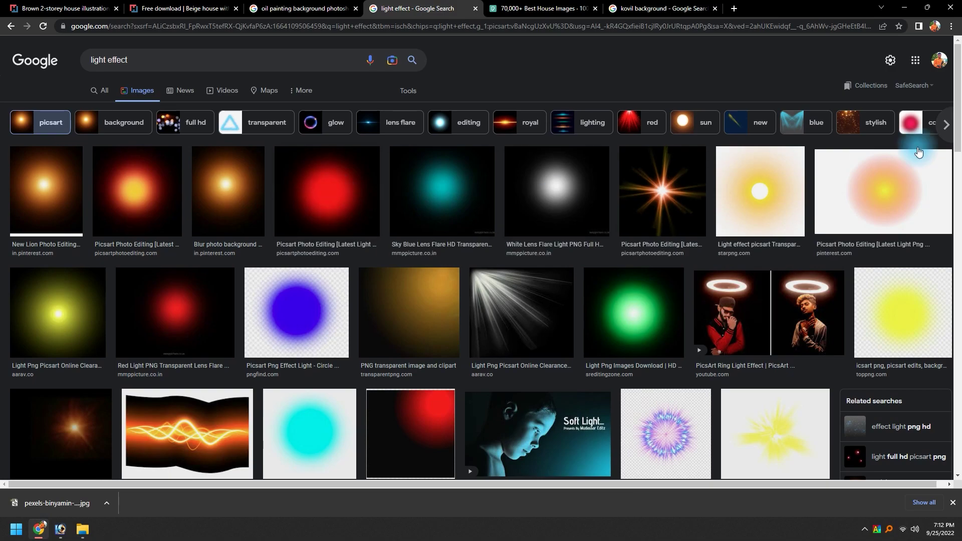
pyautogui.click(51, 123)
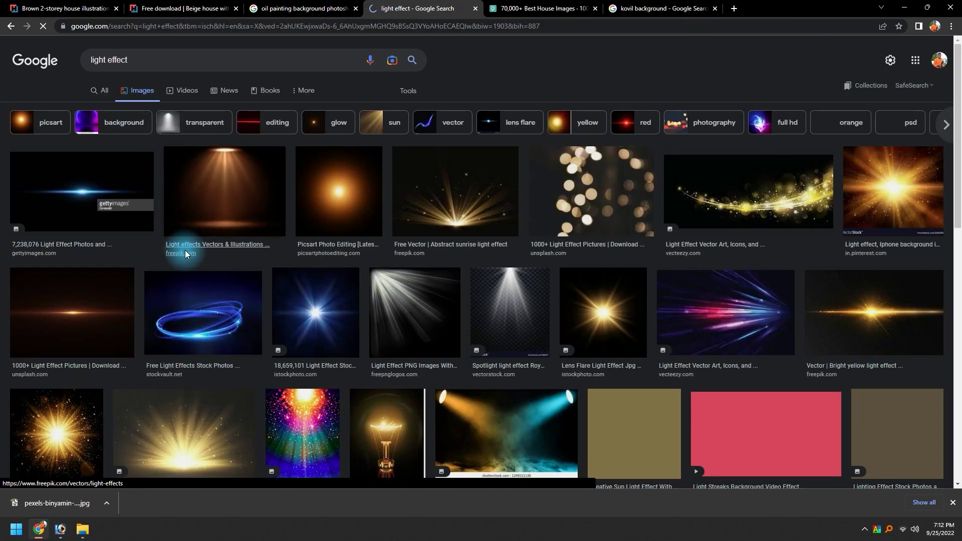
pyautogui.click(344, 188)
pyautogui.scroll(-1, 725, 301)
pyautogui.rightClick(712, 280)
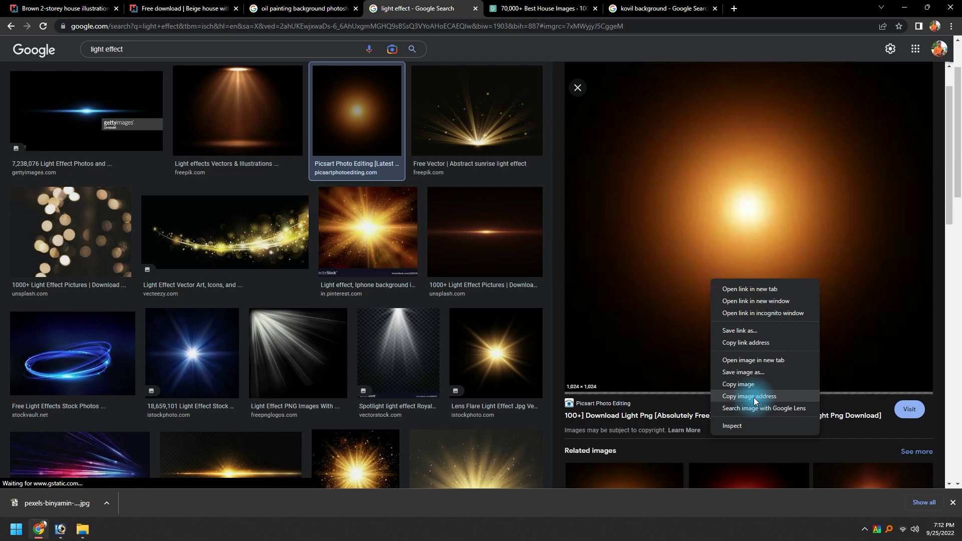
pyautogui.rightClick(715, 248)
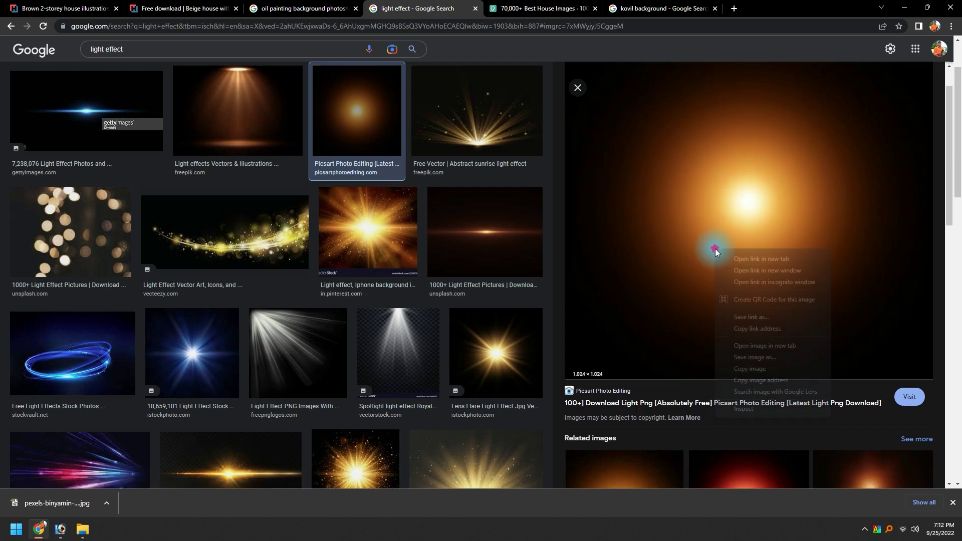
pyautogui.click(751, 369)
pyautogui.hotkey('alt', 'Tab')
# Paste the glow as the top layer in Screen mode, placed near the second man at about 82% size.
pyautogui.hotkey('ctrl', 'v')
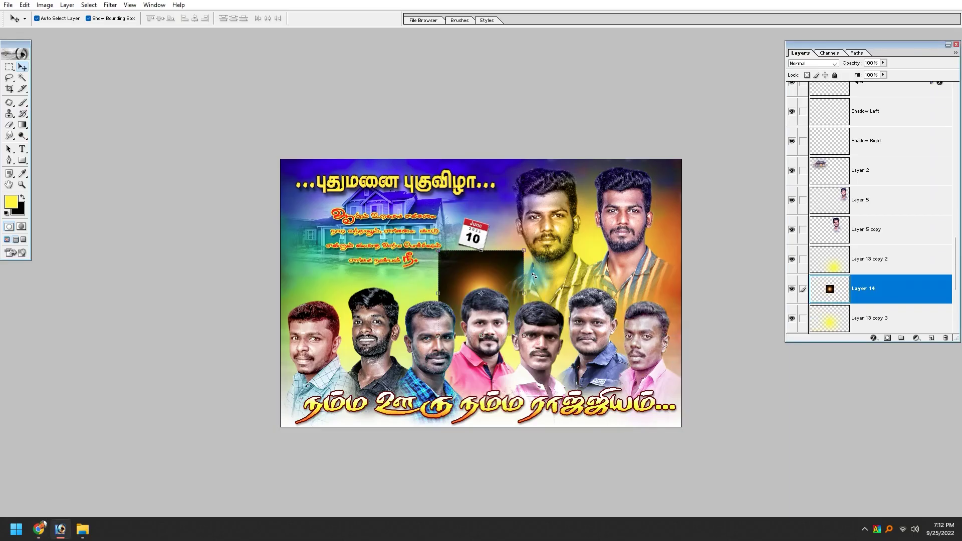
pyautogui.hotkey('ctrl', 'shift', ']')
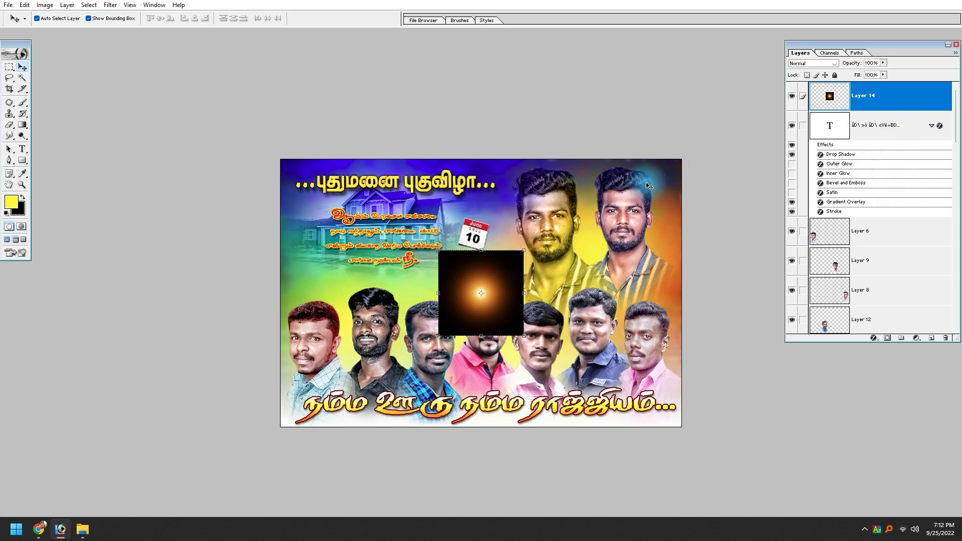
pyautogui.click(811, 63)
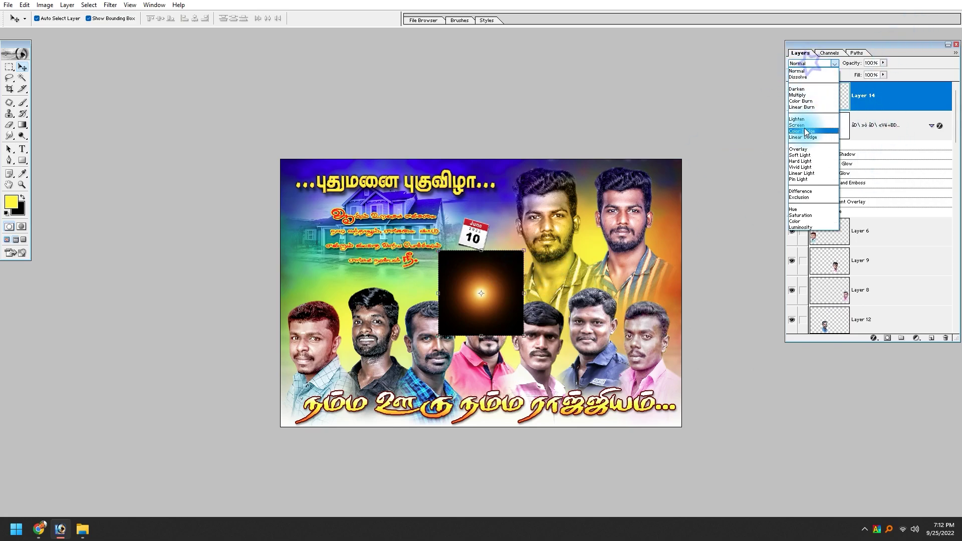
pyautogui.click(798, 125)
pyautogui.moveTo(480, 309); pyautogui.dragTo(363, 388)
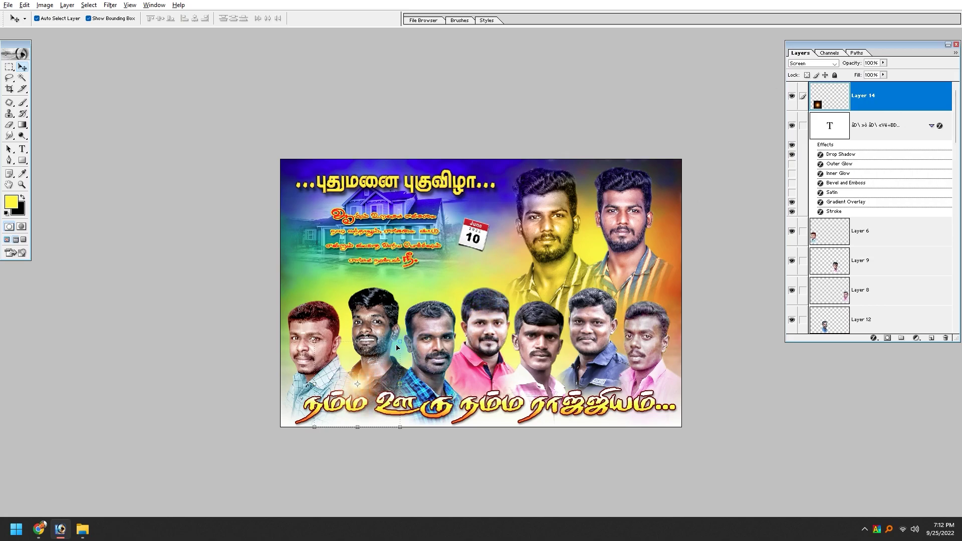
pyautogui.moveTo(400, 342); pyautogui.dragTo(397, 352)
pyautogui.press('Return')
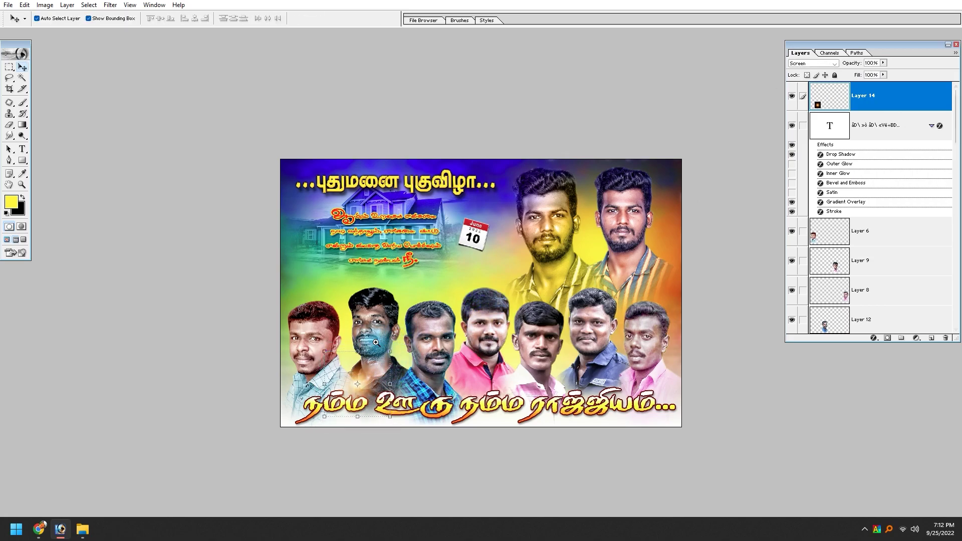
# In full-screen view, try the bluish glow at several spots before settling it at the lower middle.
pyautogui.press('f')
pyautogui.hotkey('ctrl', '+')
pyautogui.press('Tab')
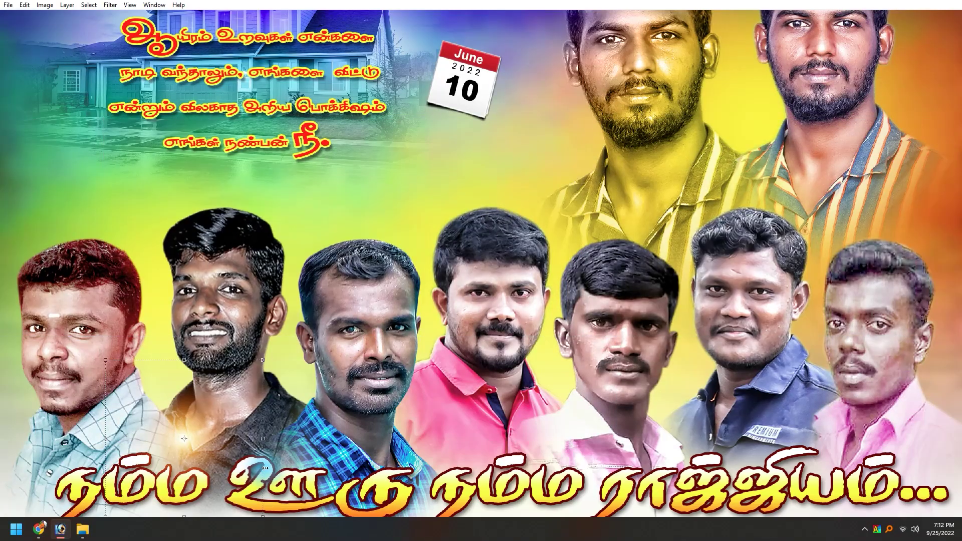
pyautogui.moveTo(206, 456)
pyautogui.mouseDown()
pyautogui.moveTo(602, 441)
pyautogui.moveTo(531, 455)
pyautogui.mouseUp()
pyautogui.hotkey('ctrl', '0')
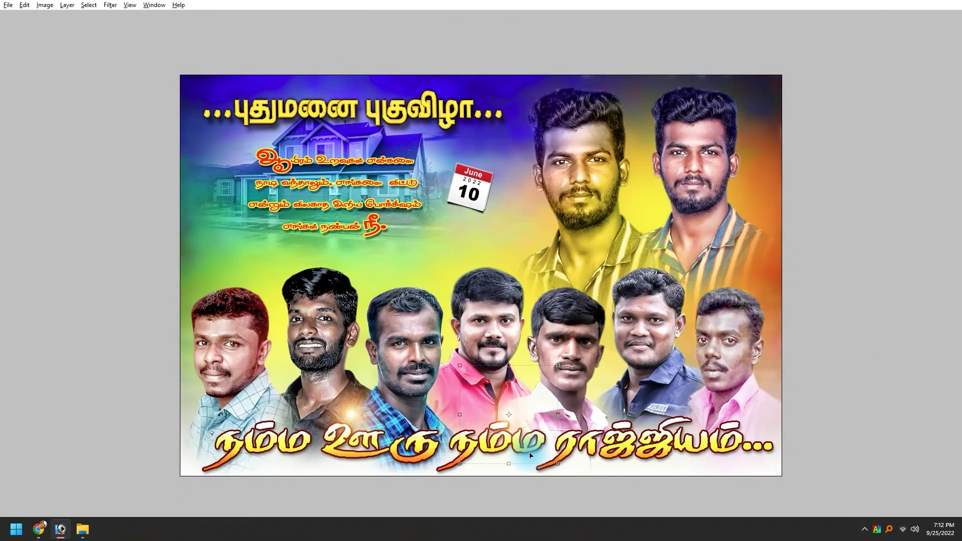
pyautogui.moveTo(528, 422)
pyautogui.mouseDown()
pyautogui.moveTo(694, 426)
pyautogui.moveTo(193, 429)
pyautogui.mouseUp()
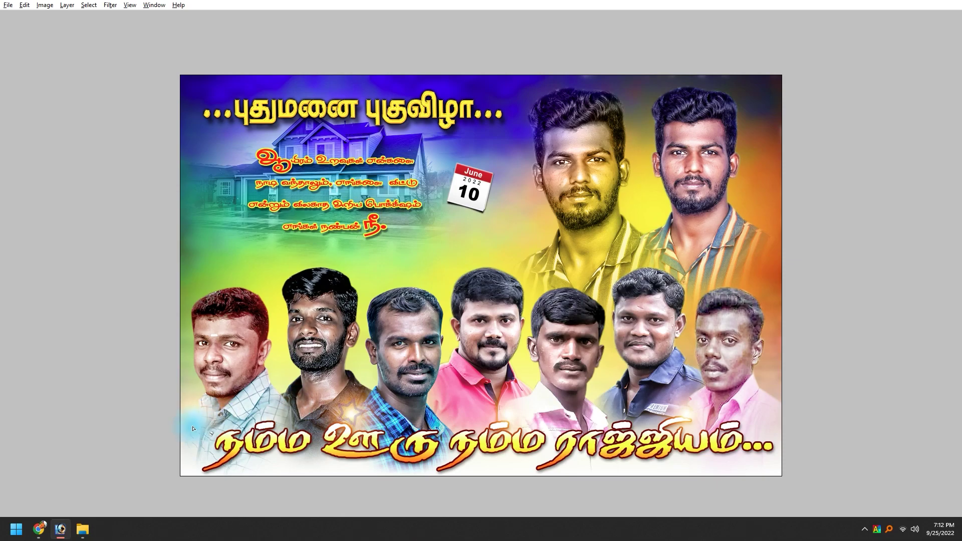
pyautogui.moveTo(193, 429); pyautogui.dragTo(195, 416)
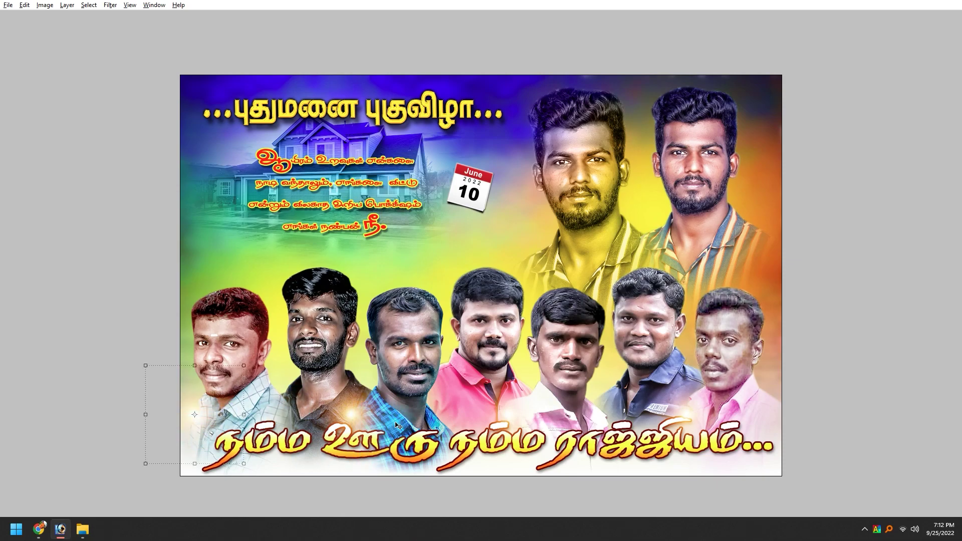
pyautogui.moveTo(201, 424); pyautogui.dragTo(650, 245)
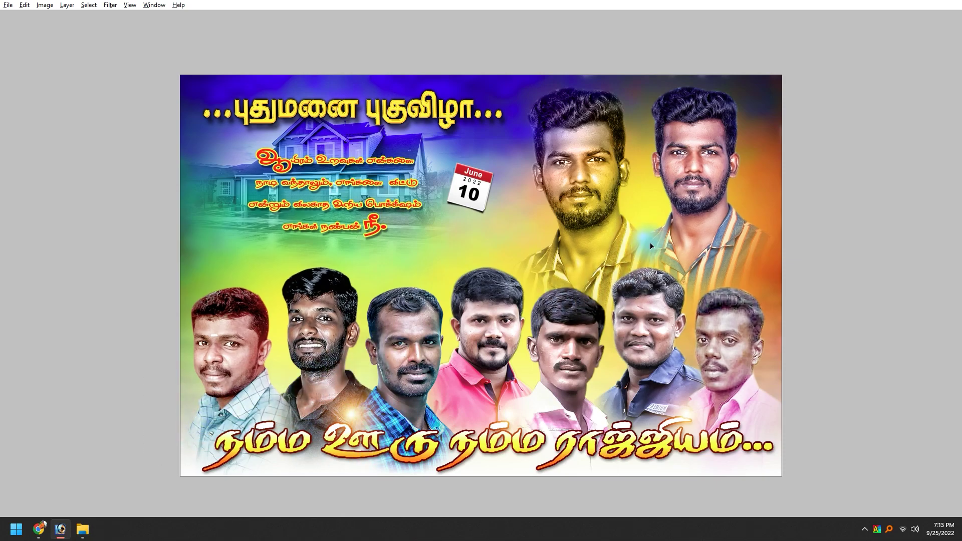
pyautogui.moveTo(698, 185); pyautogui.dragTo(661, 230)
pyautogui.moveTo(665, 268)
pyautogui.mouseDown()
pyautogui.moveTo(526, 424)
pyautogui.moveTo(506, 395)
pyautogui.mouseUp()
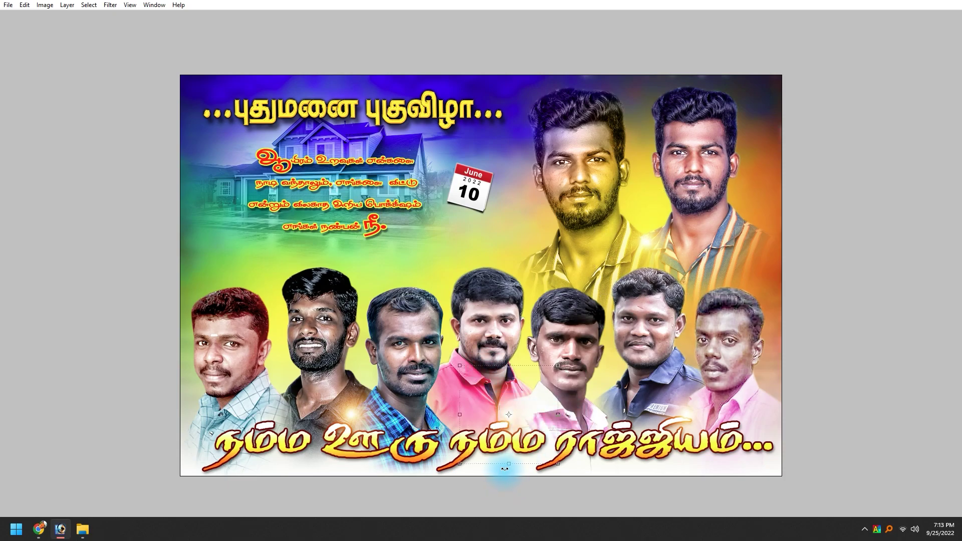
# Bring the panels back and select Layer 3, which holds the star sparkle.
pyautogui.press('Tab')
pyautogui.scroll(5, 863, 290)
pyautogui.scroll(-5, 863, 290)
pyautogui.scroll(-3, 861, 283)
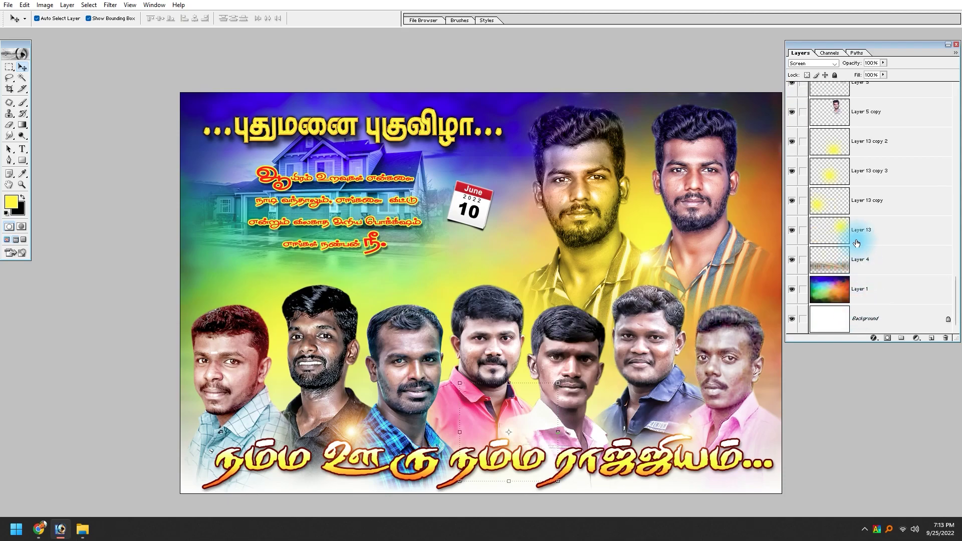
pyautogui.scroll(3, 856, 253)
pyautogui.scroll(3, 855, 229)
pyautogui.scroll(2, 855, 229)
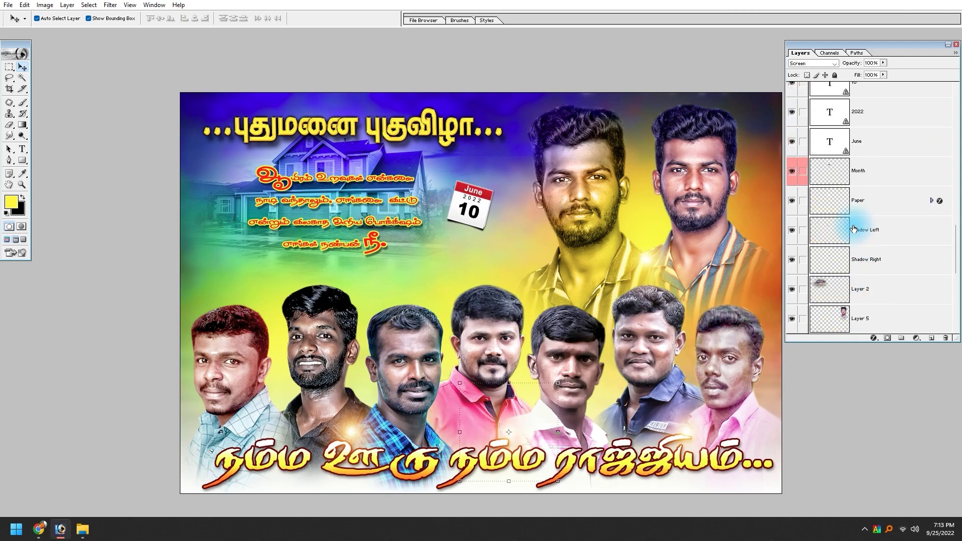
pyautogui.click(842, 224)
pyautogui.click(727, 494)
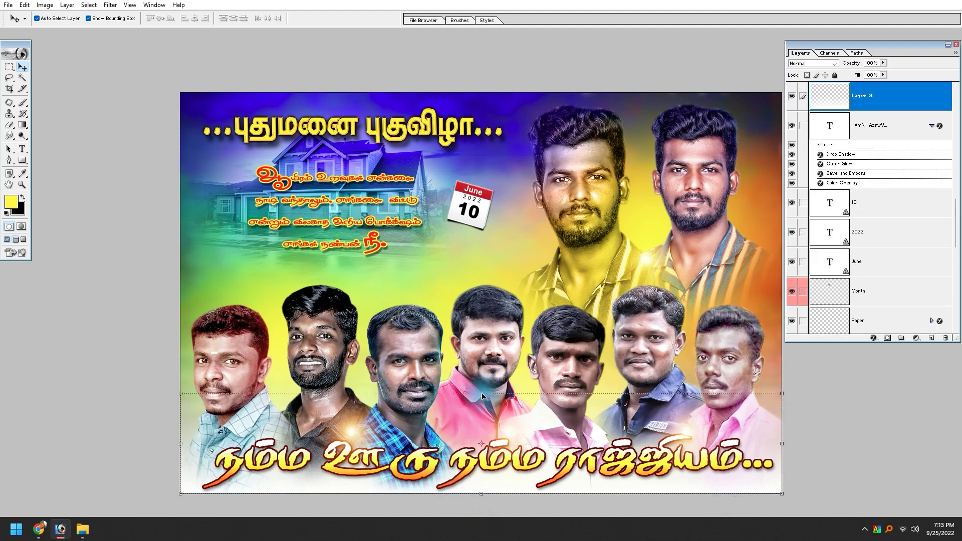
# Move the star sparkle toward the lower right and squash it from the top to a shorter height.
pyautogui.moveTo(481, 394); pyautogui.dragTo(703, 488)
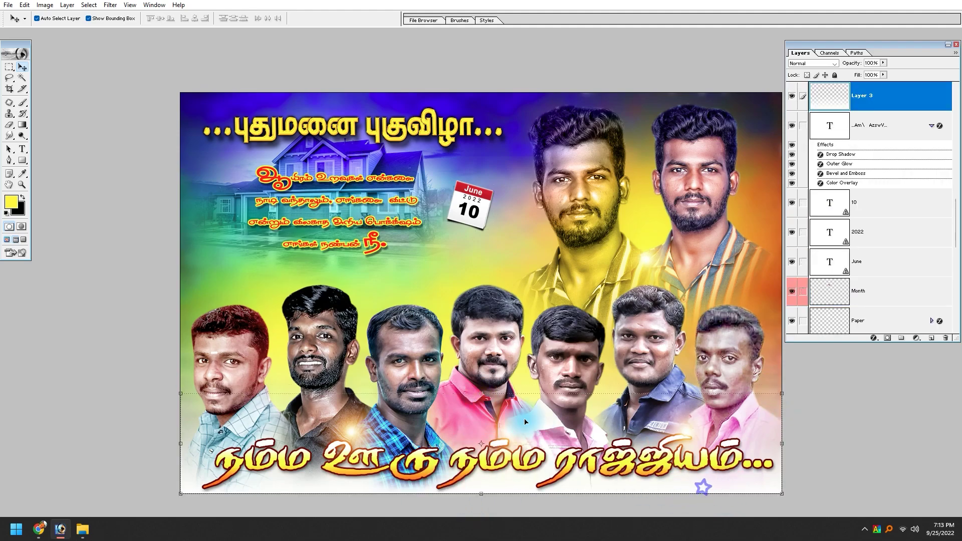
pyautogui.scroll(2, 895, 98)
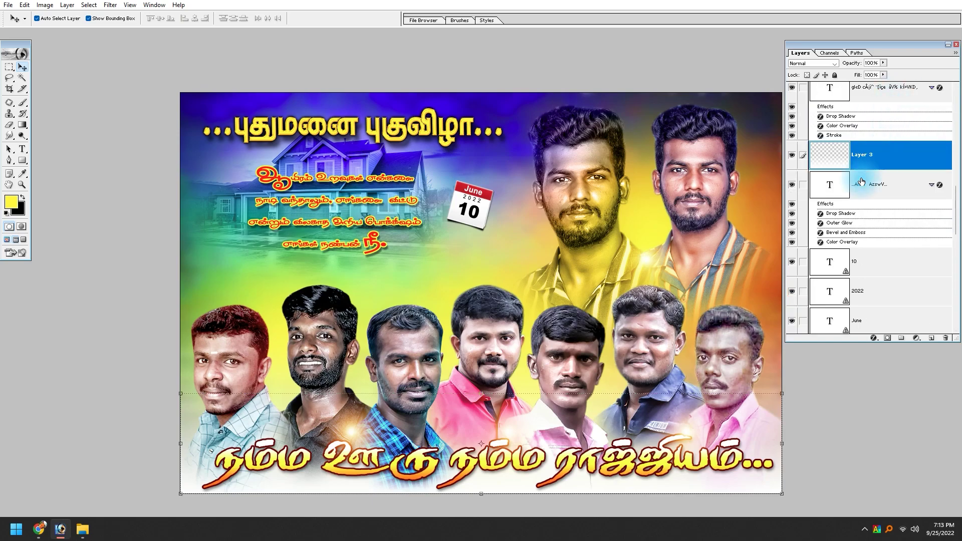
pyautogui.moveTo(481, 394); pyautogui.dragTo(486, 414)
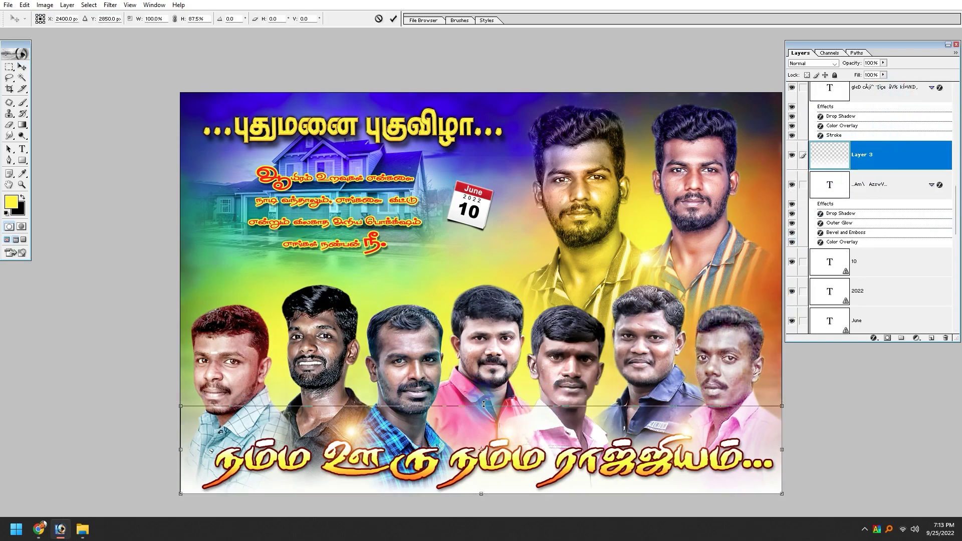
pyautogui.press('Escape')
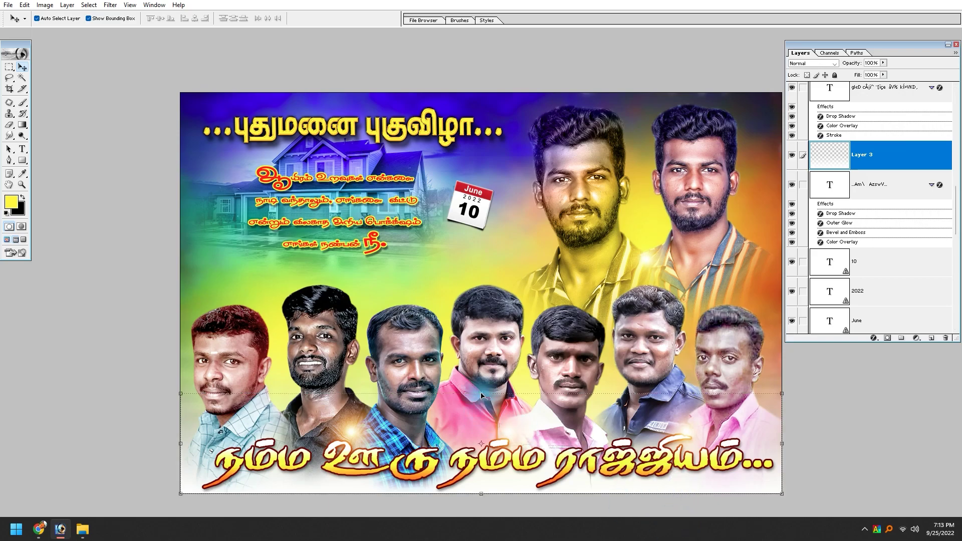
pyautogui.moveTo(481, 394); pyautogui.dragTo(481, 435)
pyautogui.press('Return')
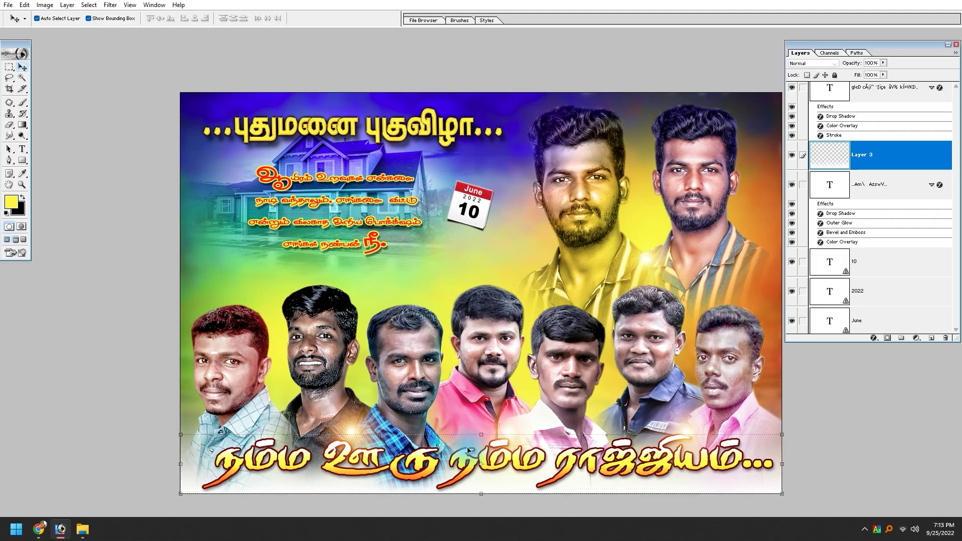
pyautogui.rightClick(358, 425)
# Place the Layer 14 lens flare and two duplicate copies across the lower portraits.
pyautogui.click(358, 425)
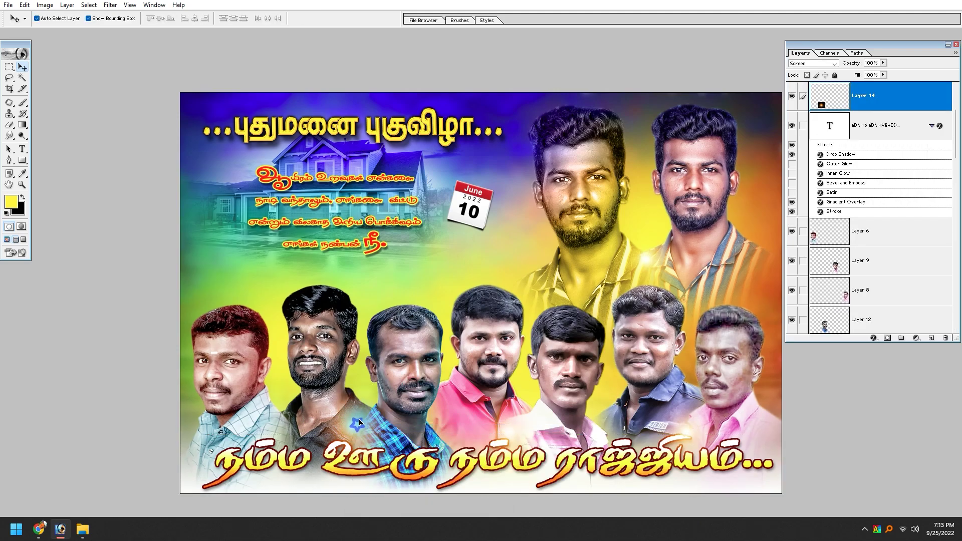
pyautogui.moveTo(370, 409); pyautogui.dragTo(357, 414)
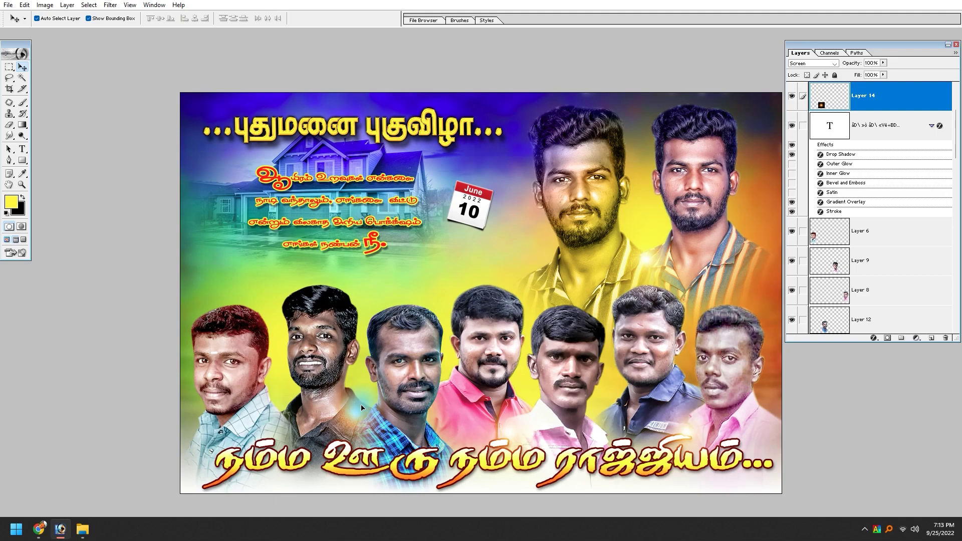
pyautogui.hotkey('ctrl', 'j')
pyautogui.moveTo(599, 450)
pyautogui.mouseDown()
pyautogui.moveTo(592, 431)
pyautogui.moveTo(509, 432)
pyautogui.mouseUp()
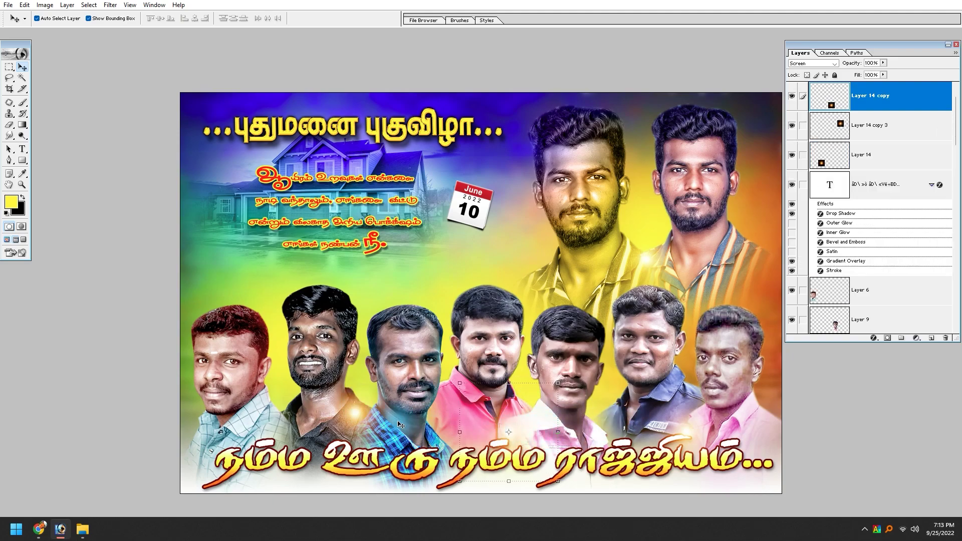
pyautogui.click(359, 415)
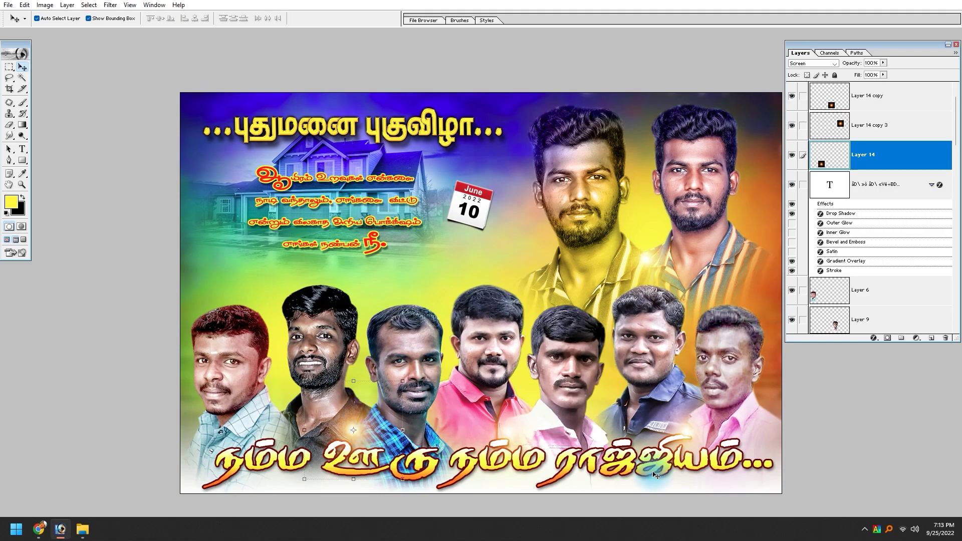
pyautogui.keyDown('alt'); pyautogui.moveTo(702, 440); pyautogui.dragTo(685, 434); pyautogui.keyUp('alt')
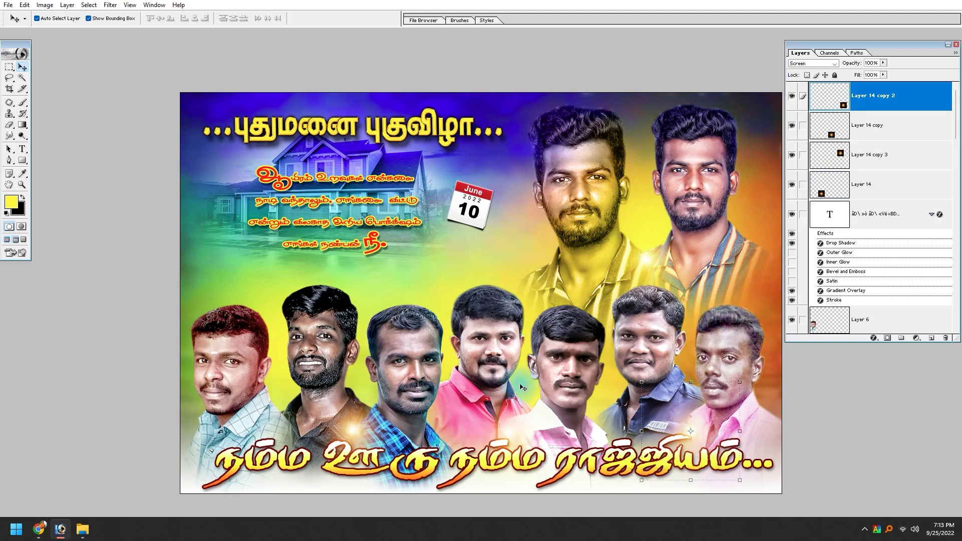
# Move the June 10 calendar slightly lower and enlarge the Tamil verse text.
pyautogui.press('Tab')
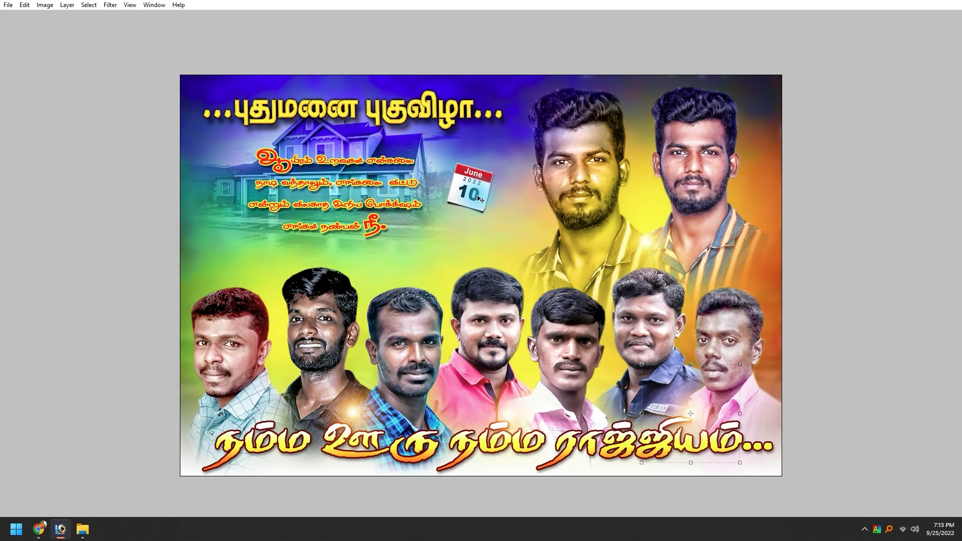
pyautogui.moveTo(480, 199); pyautogui.dragTo(486, 218)
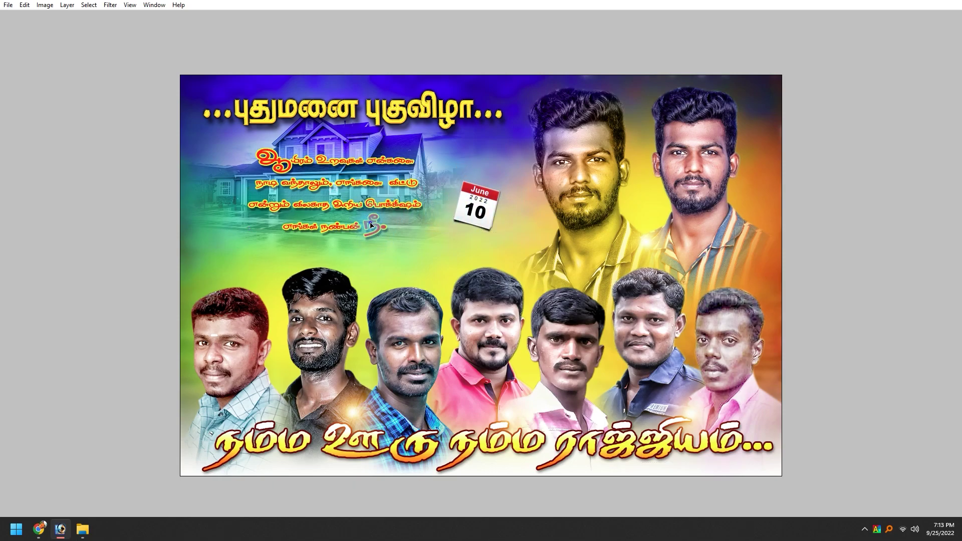
pyautogui.moveTo(422, 230)
pyautogui.mouseDown()
pyautogui.moveTo(428, 234)
pyautogui.moveTo(373, 246)
pyautogui.mouseUp()
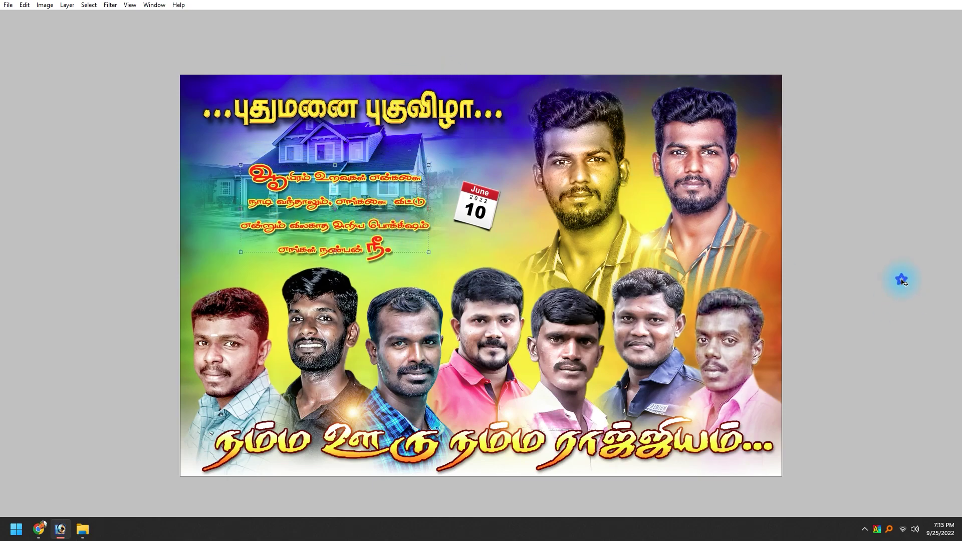
pyautogui.scroll(-2, 902, 282)
pyautogui.scroll(3, 627, 275)
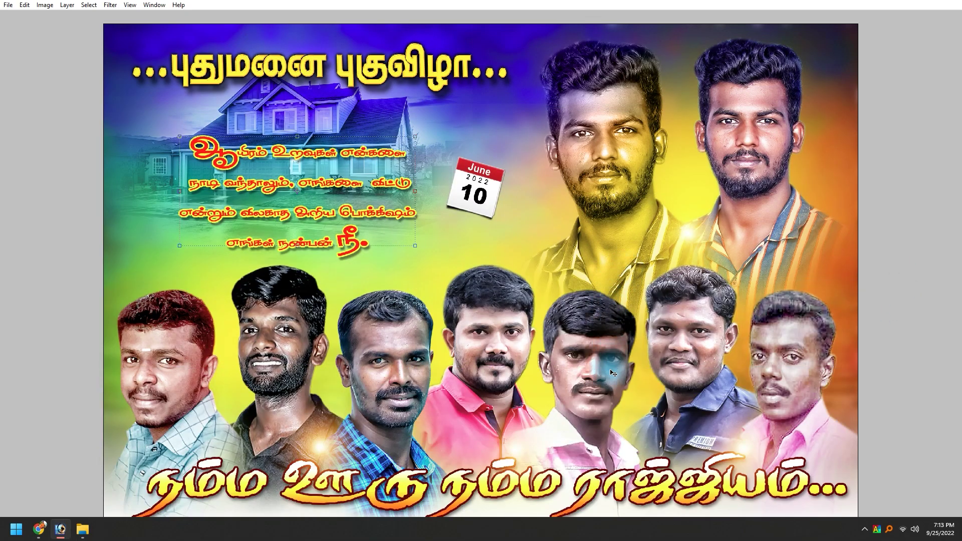
pyautogui.click(777, 122)
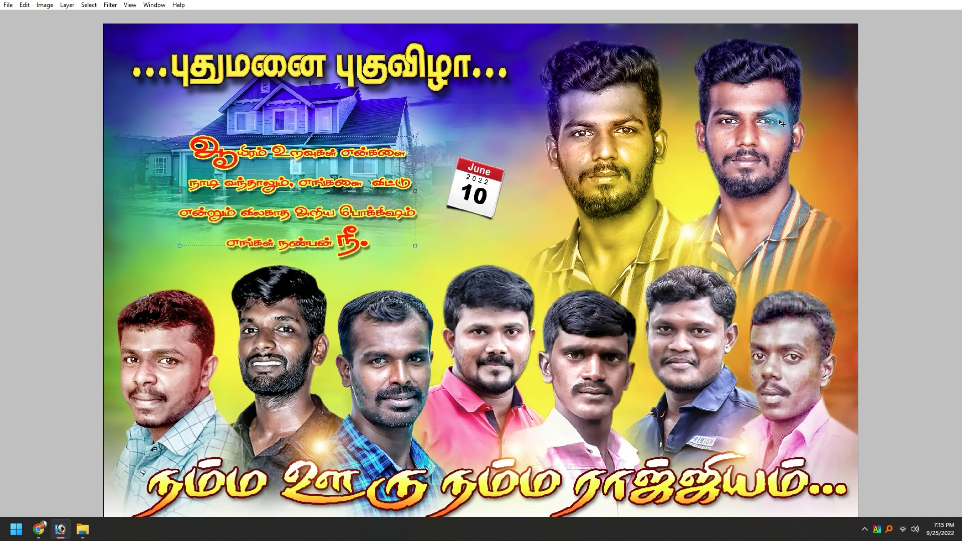
# Compare the banner against the 12X8 reference design, then show the banner full screen on black.
pyautogui.hotkey('alt', 'Tab')
pyautogui.hotkey('alt', 'Tab')
pyautogui.press('Tab')
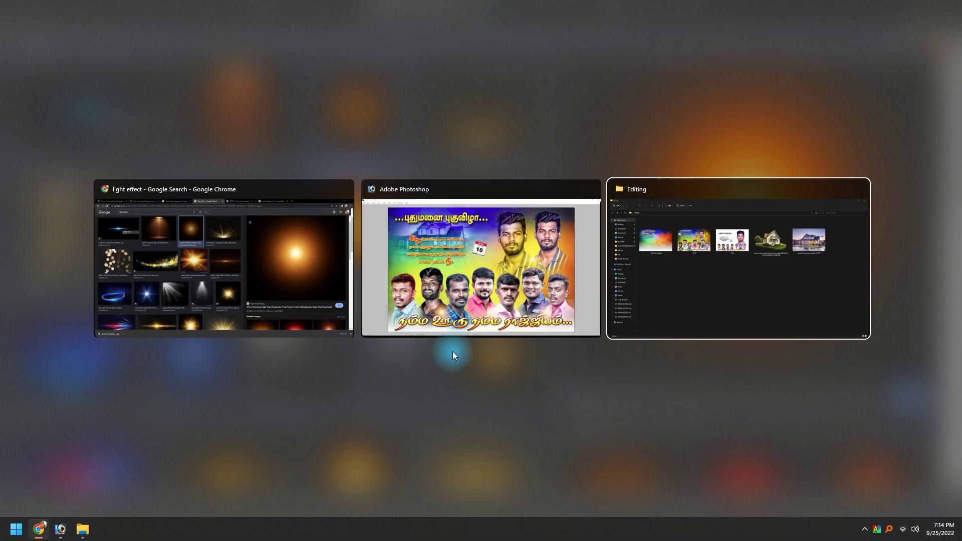
pyautogui.hotkey('alt', 'Tab')
pyautogui.press('Tab')
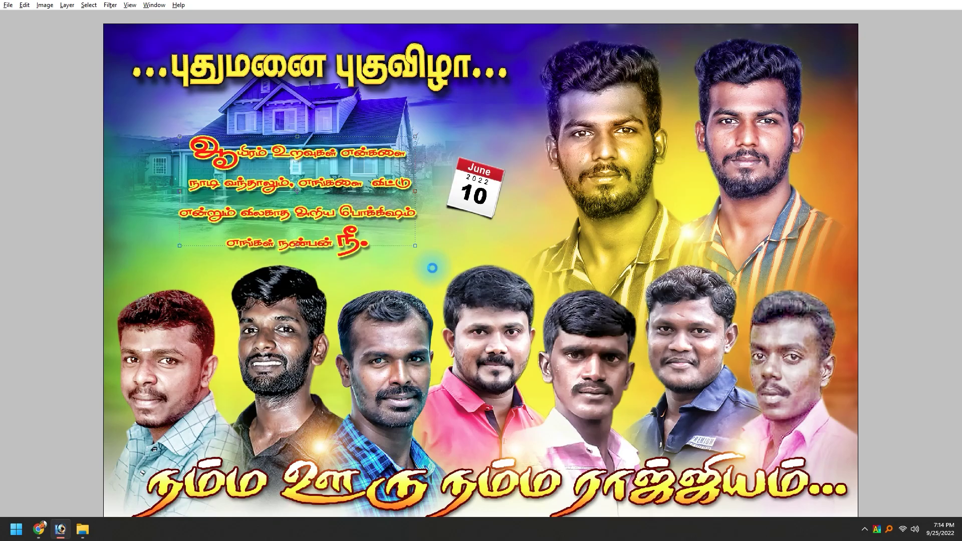
pyautogui.press('Return')
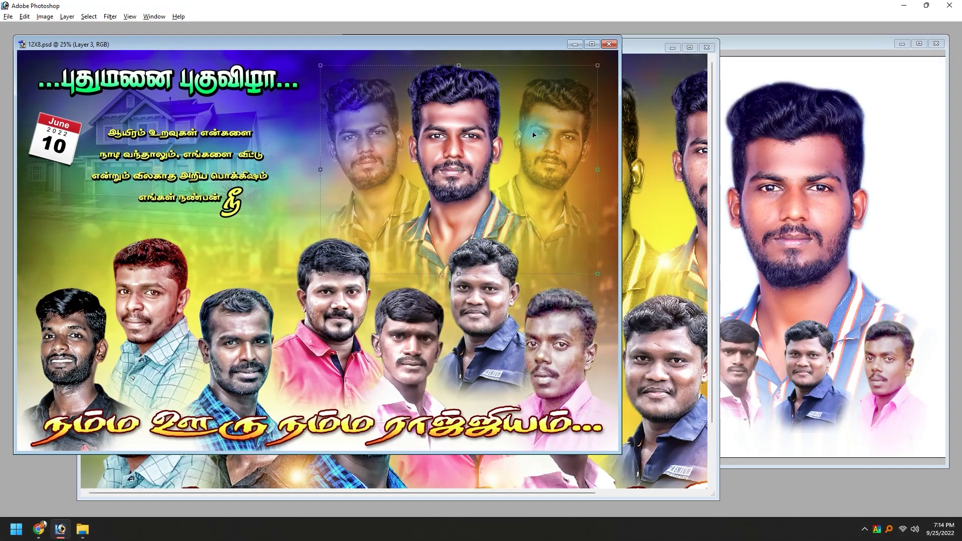
pyautogui.scroll(5, 451, 150)
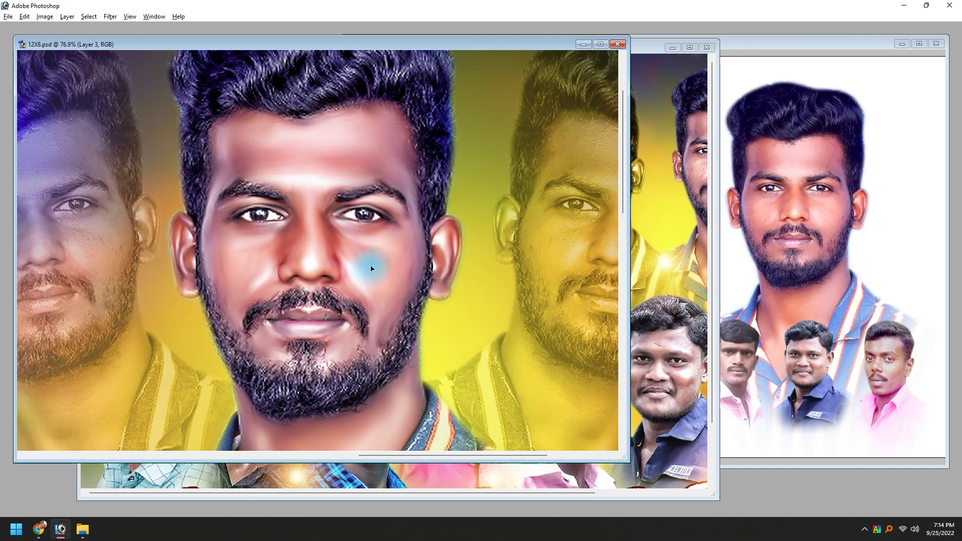
pyautogui.scroll(-3, 371, 268)
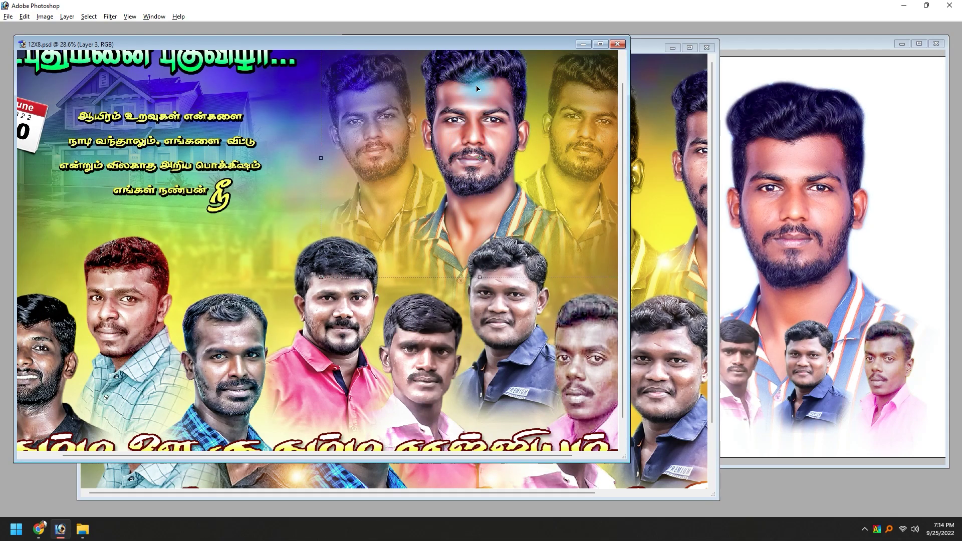
pyautogui.moveTo(470, 43); pyautogui.dragTo(462, 191)
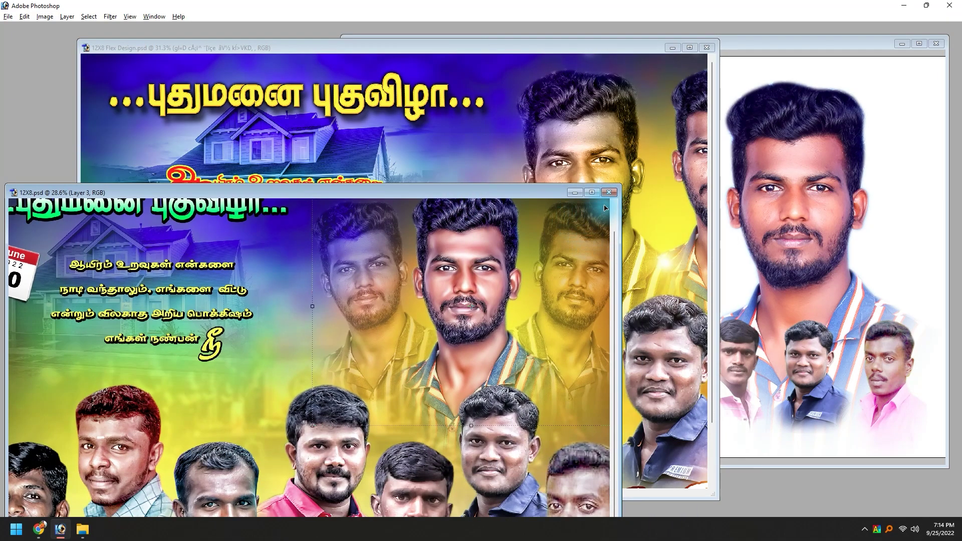
pyautogui.press('f')
pyautogui.press('f')
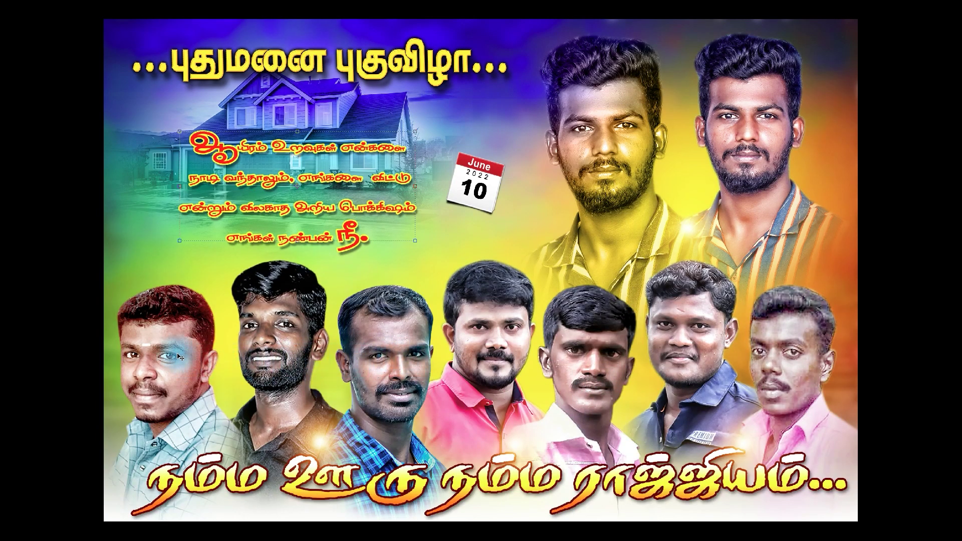
# Sharpen the leftmost lower portrait with Topaz Adjust 5's Clarity preset, detail strength about 1.79.
pyautogui.press('f')
pyautogui.rightClick(169, 330)
pyautogui.click(178, 336)
pyautogui.click(110, 5)
pyautogui.moveTo(134, 251)
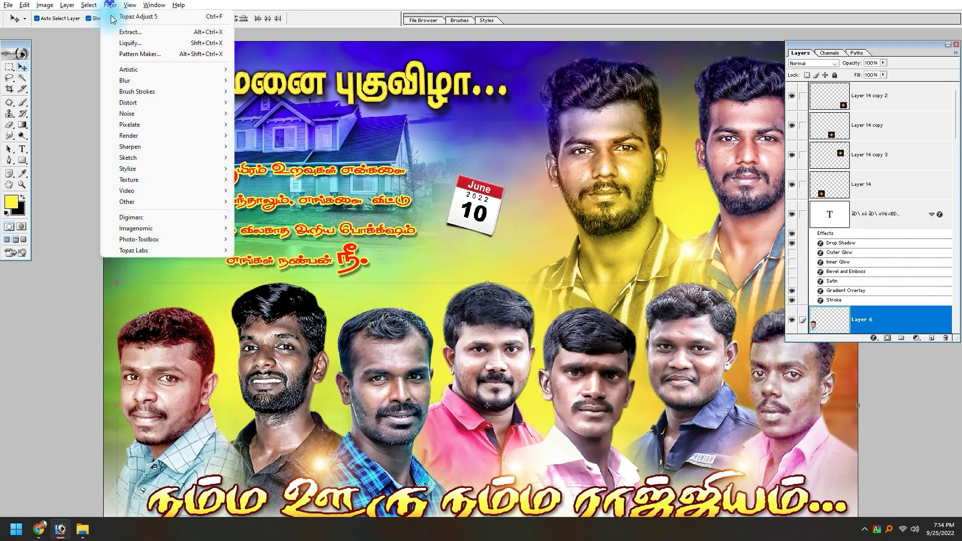
pyautogui.click(297, 251)
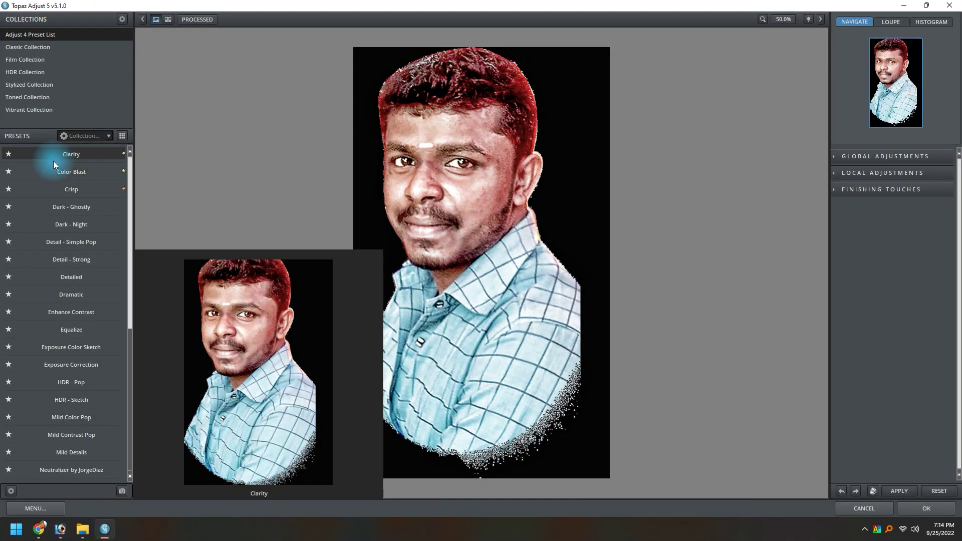
pyautogui.click(57, 158)
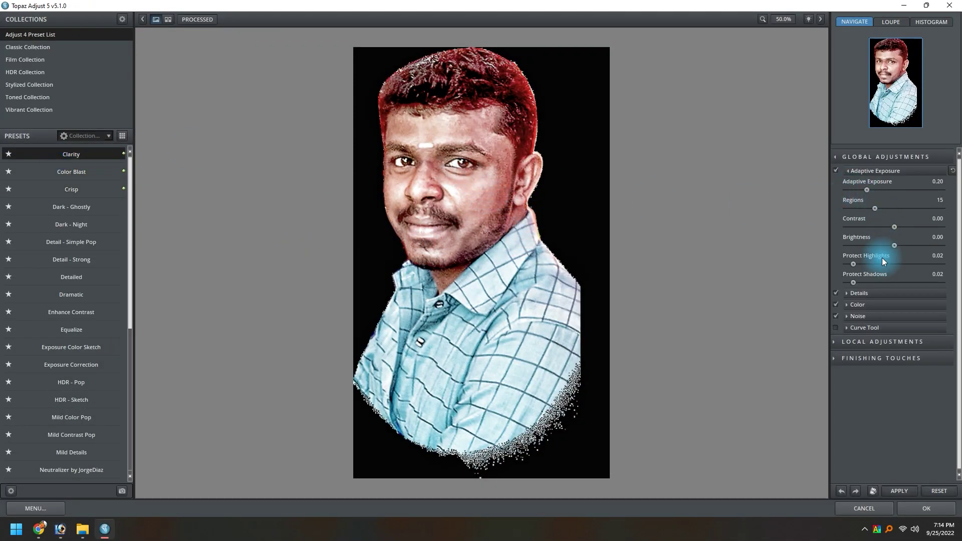
pyautogui.click(860, 293)
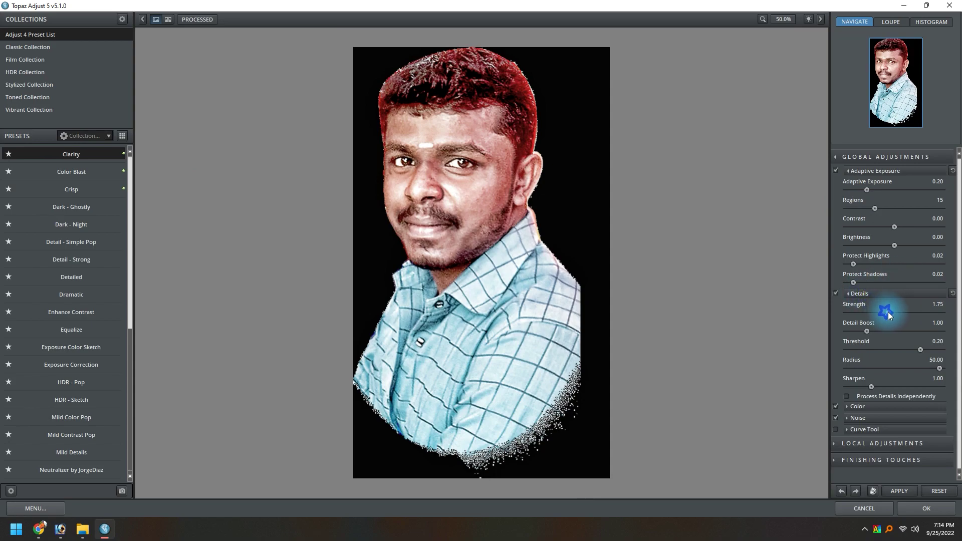
pyautogui.click(927, 508)
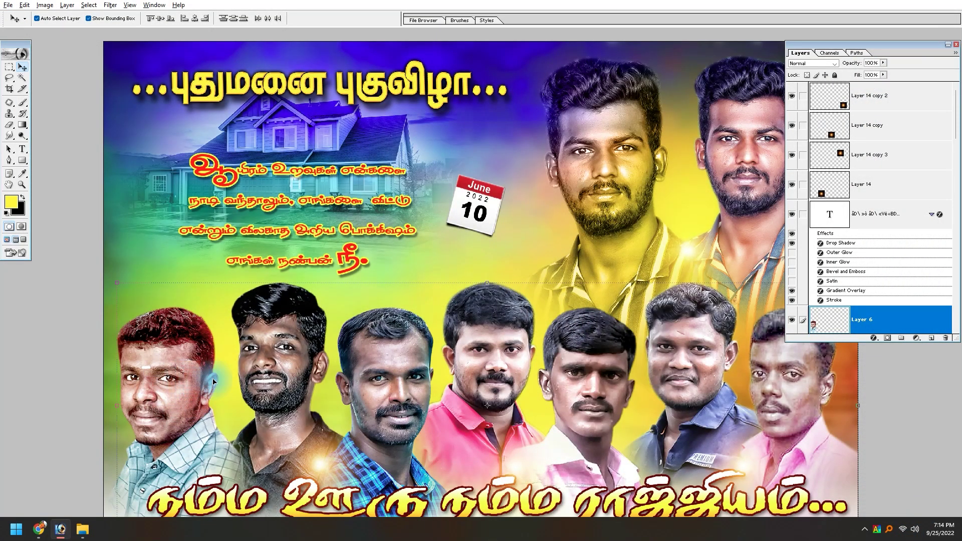
pyautogui.rightClick(299, 348)
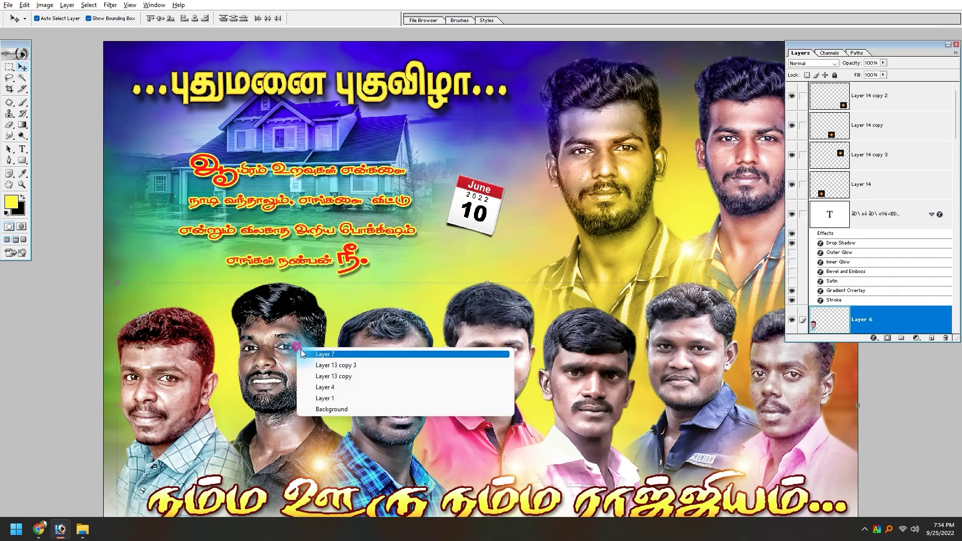
# Reapply Topaz Adjust with Ctrl+F to Layer 7 and the sixth bottom portrait.
pyautogui.click(308, 354)
pyautogui.hotkey('ctrl', 'f')
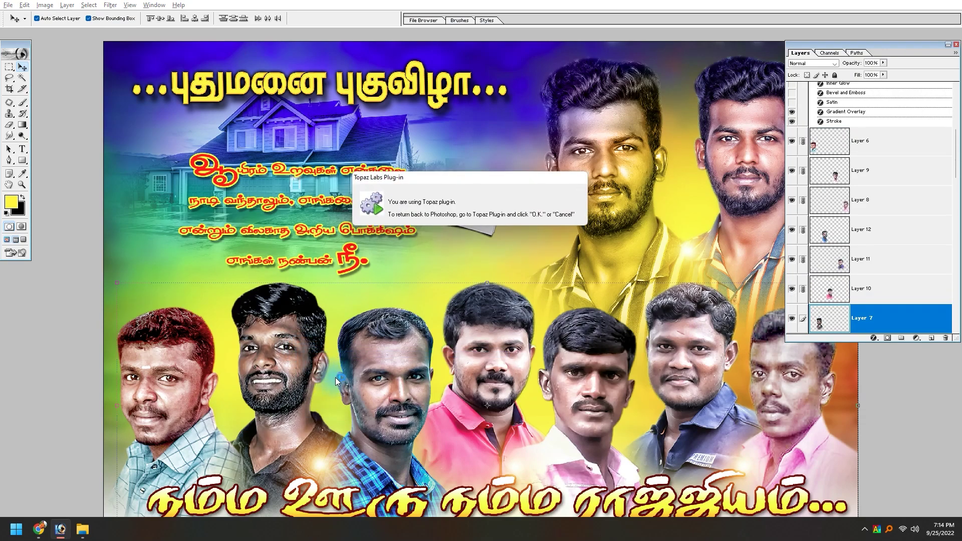
pyautogui.click(402, 380)
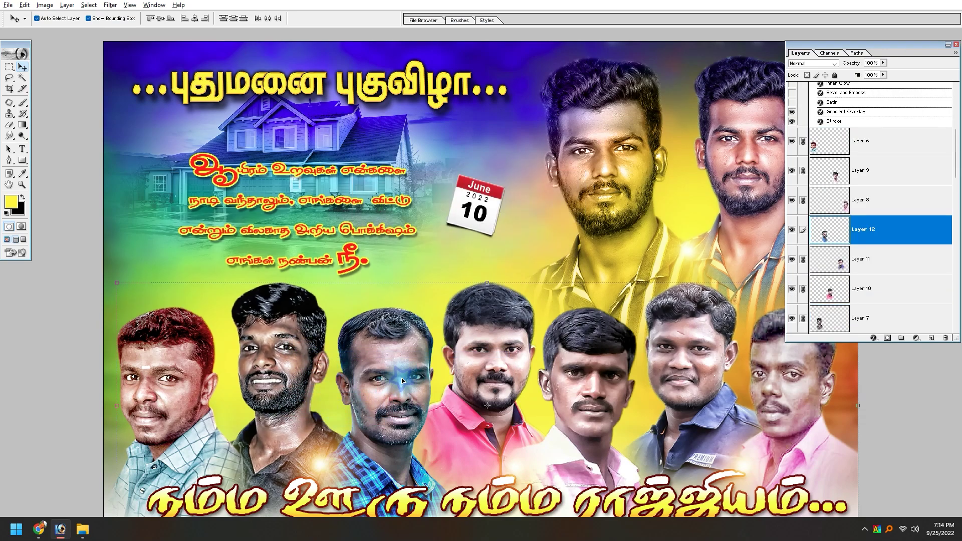
pyautogui.rightClick(510, 350)
pyautogui.click(515, 355)
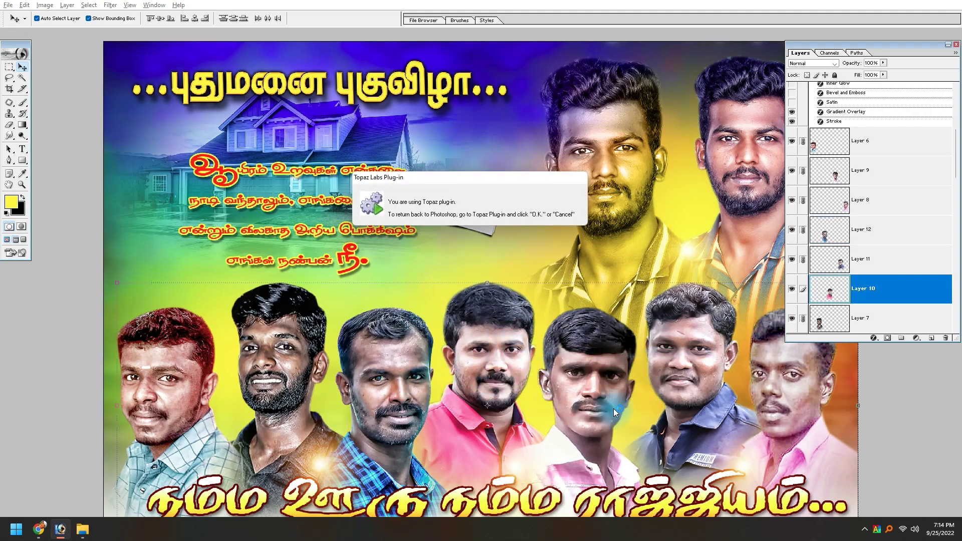
pyautogui.click(596, 397)
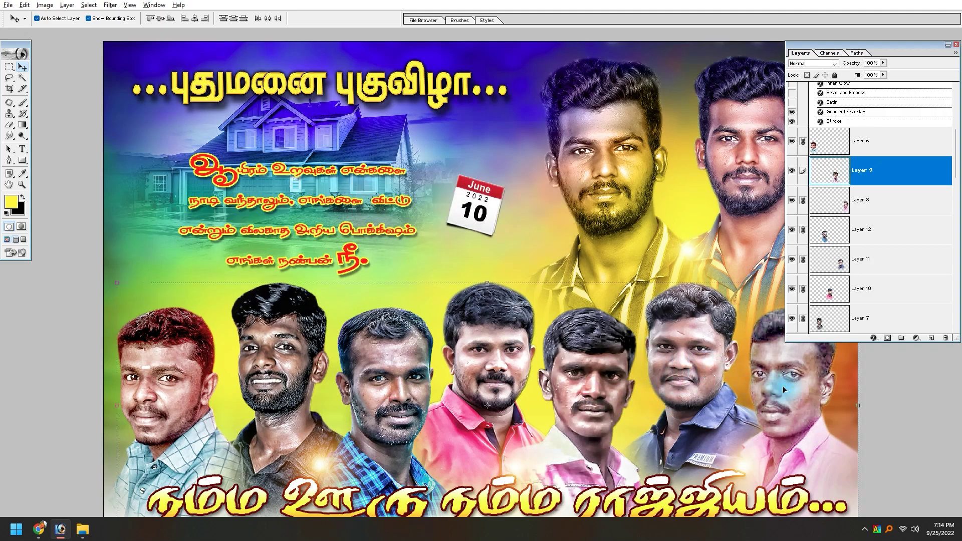
pyautogui.click(711, 365)
pyautogui.hotkey('ctrl', 'f')
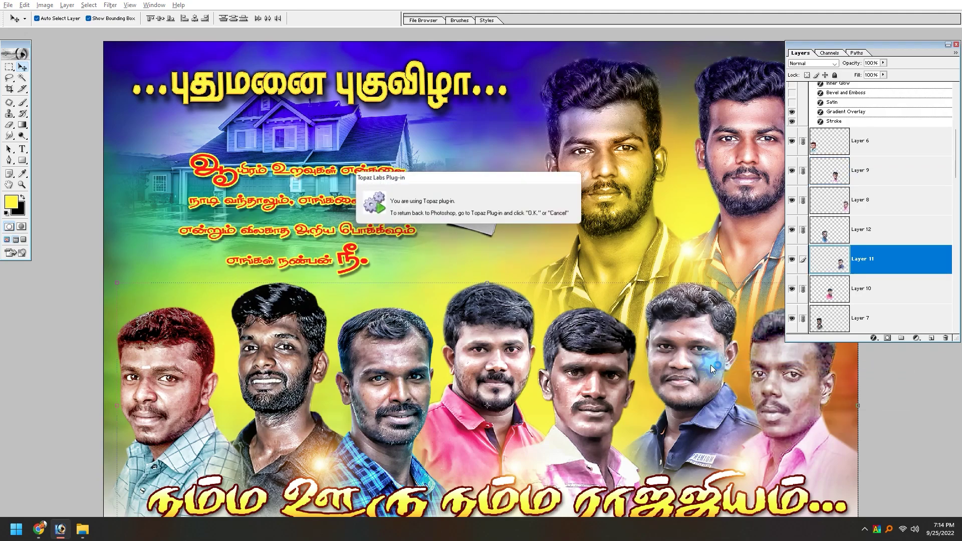
# Reapply Topaz to Layer 8's rightmost portrait and the top-right portrait with panels hidden.
pyautogui.rightClick(790, 395)
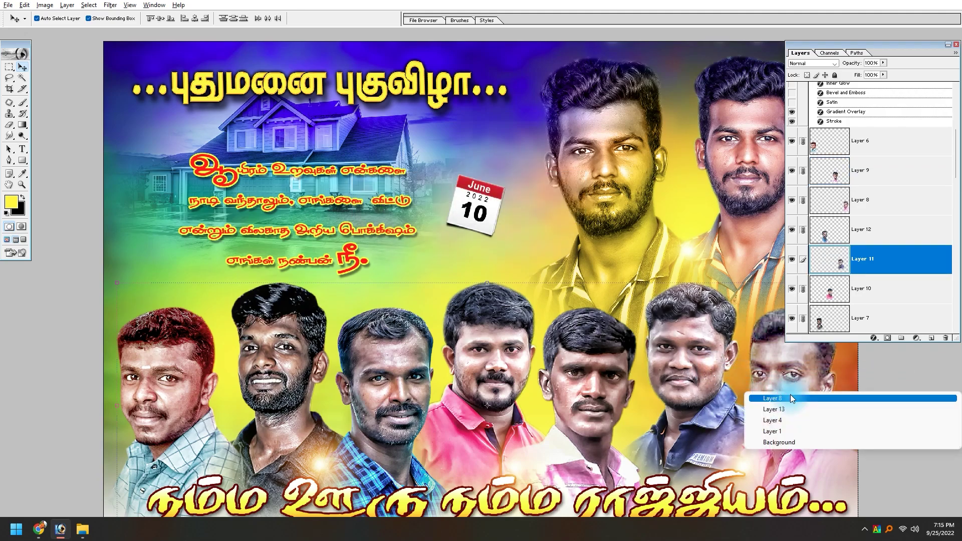
pyautogui.click(792, 399)
pyautogui.hotkey('ctrl', 'f')
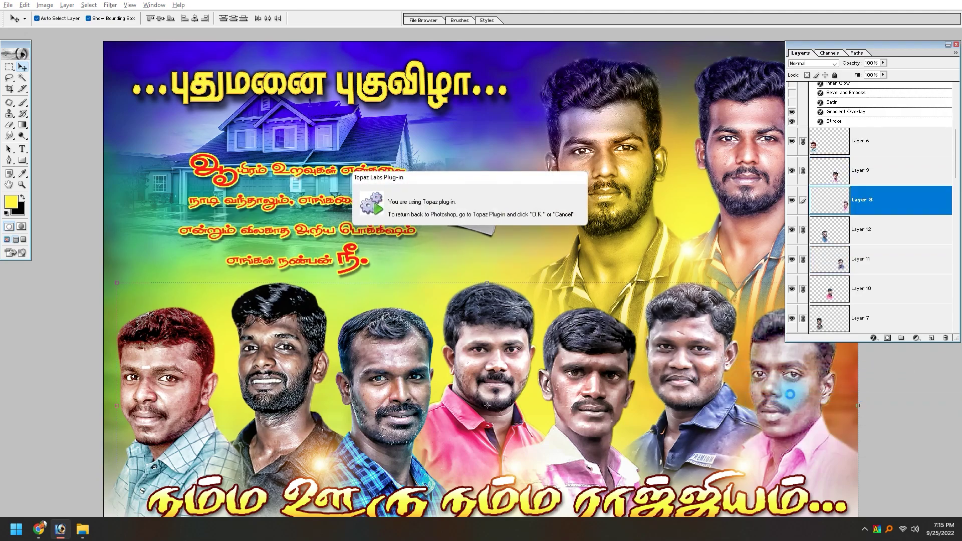
pyautogui.press('Tab')
pyautogui.hotkey('ctrl', 'f')
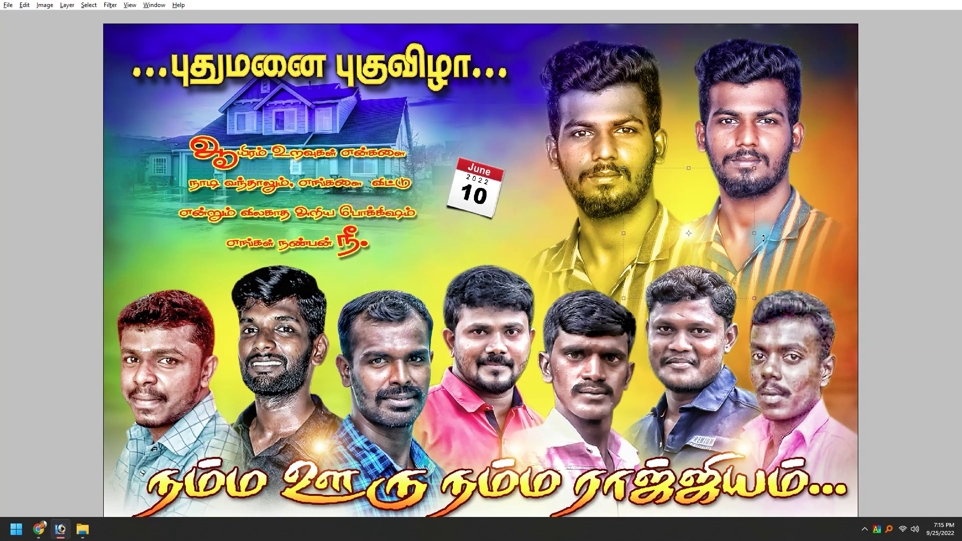
pyautogui.moveTo(780, 235); pyautogui.dragTo(785, 94)
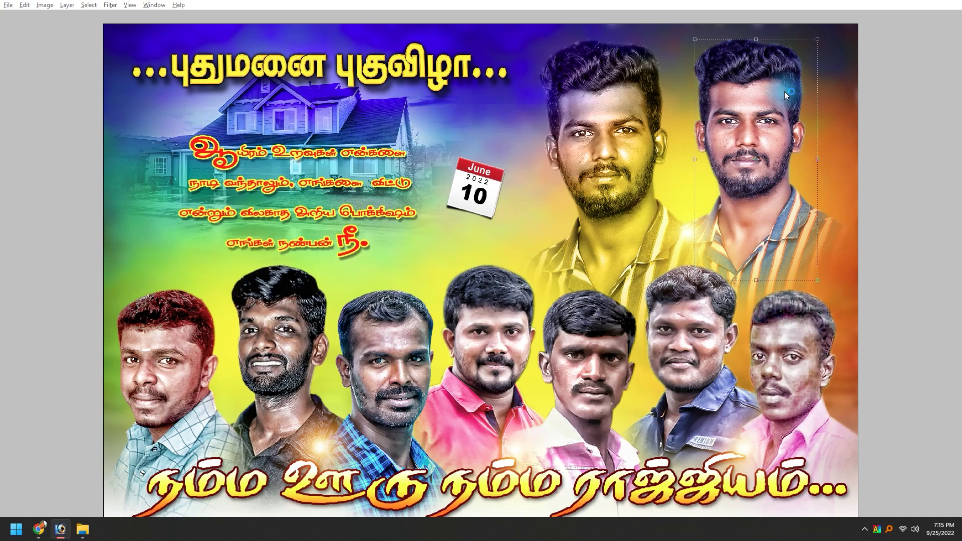
# Reapply Topaz to the top-right and large top-left portraits, then zoom out to check the poster.
pyautogui.hotkey('ctrl', 'f')
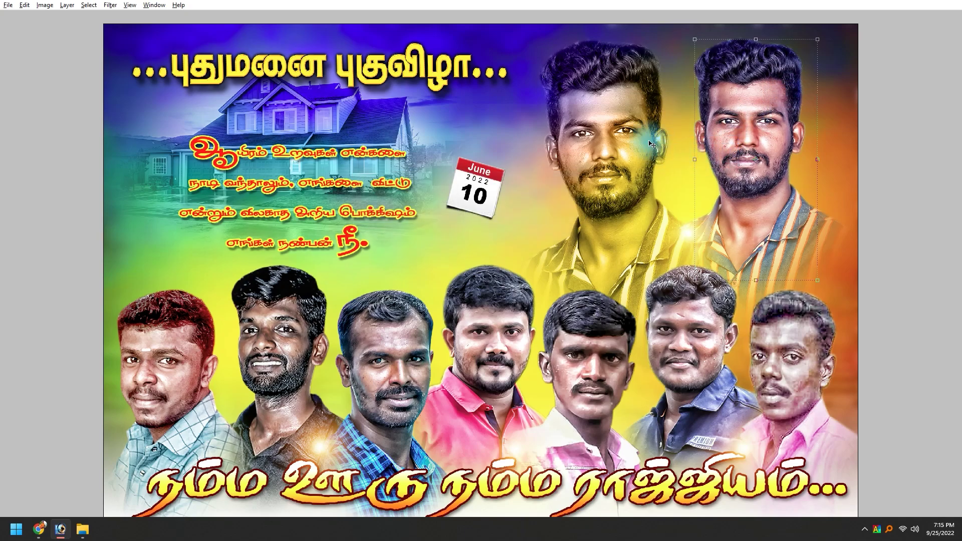
pyautogui.rightClick(641, 131)
pyautogui.click(652, 132)
pyautogui.hotkey('ctrl', 'f')
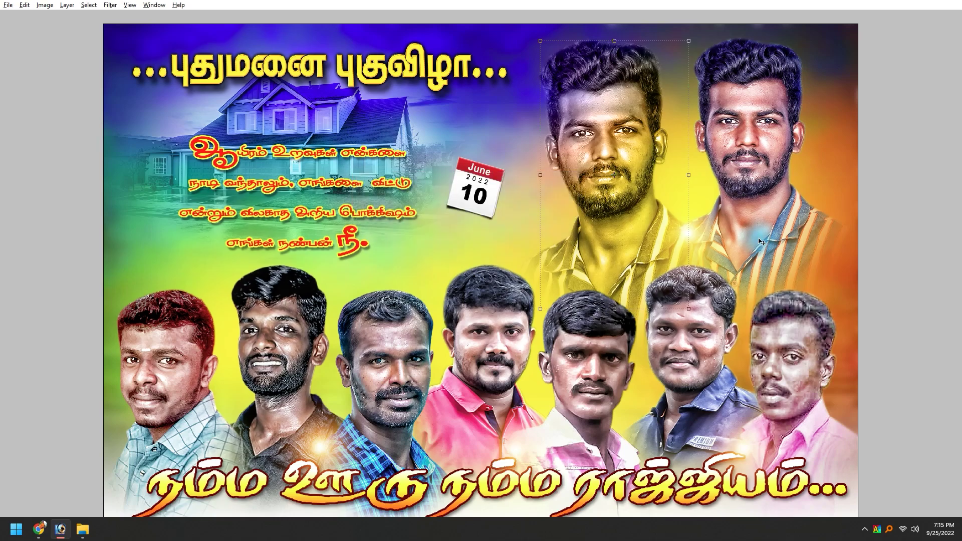
pyautogui.hotkey('ctrl', '-')
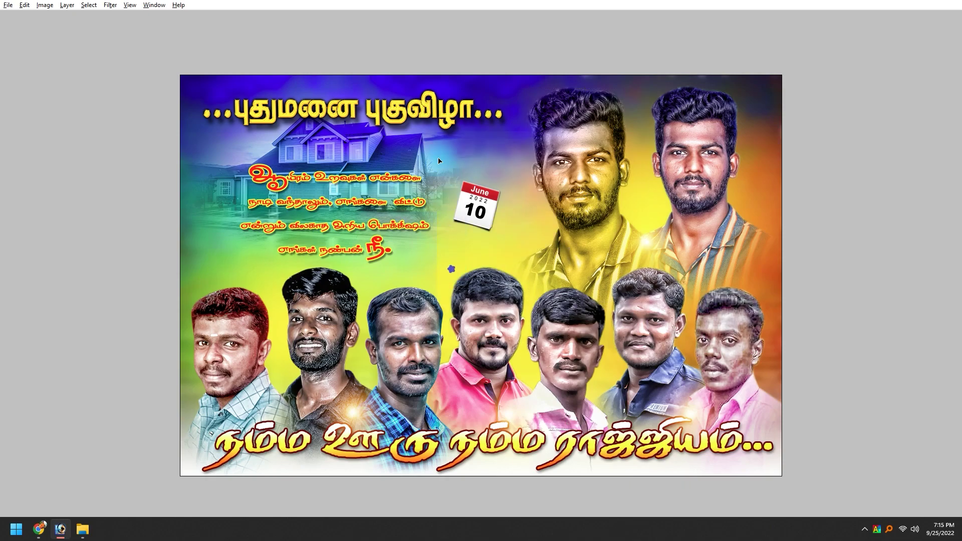
pyautogui.moveTo(451, 270); pyautogui.dragTo(425, 106)
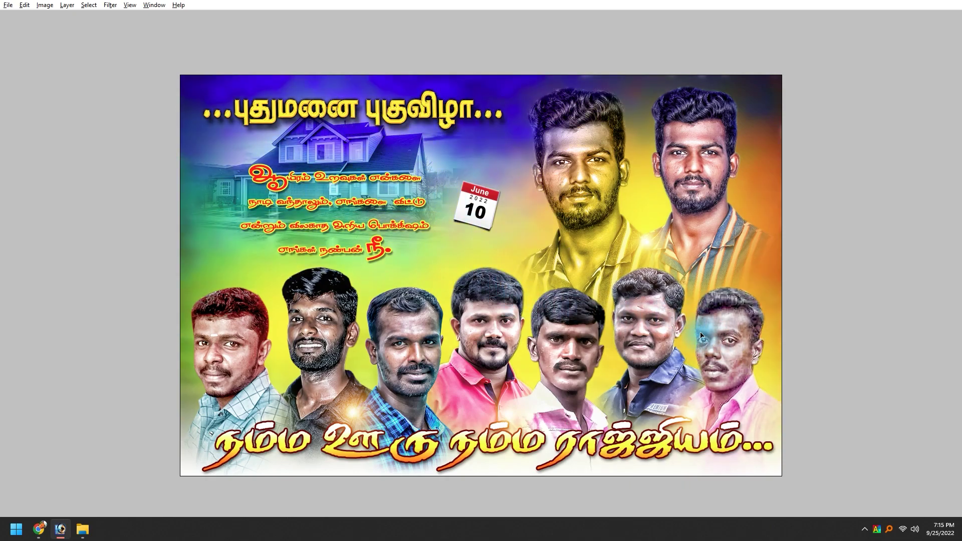
pyautogui.press('Tab')
# Move Layer 4, the 50% Luminosity texture, above the glow layers.
pyautogui.scroll(-5, 903, 201)
pyautogui.scroll(-3, 887, 239)
pyautogui.scroll(-3, 887, 240)
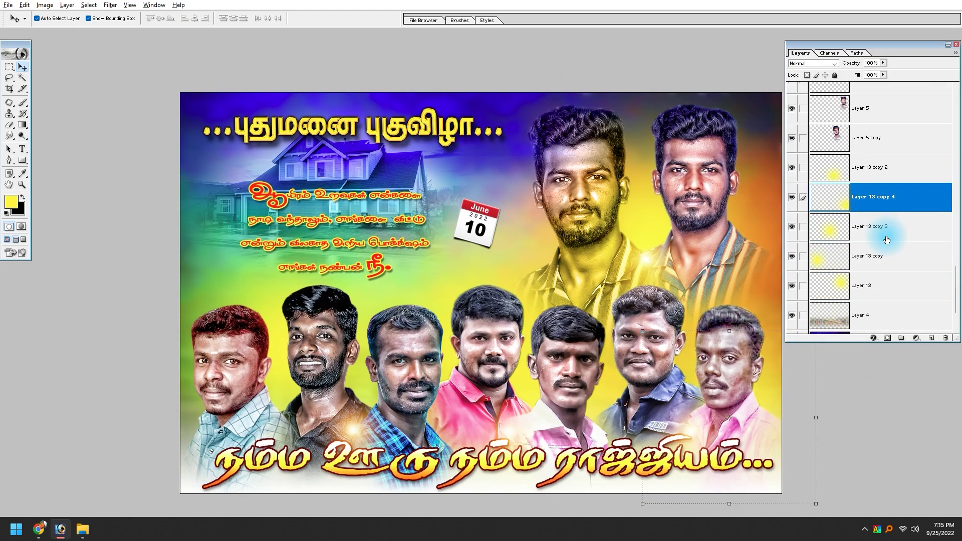
pyautogui.scroll(-2, 882, 238)
pyautogui.click(865, 228)
pyautogui.click(874, 272)
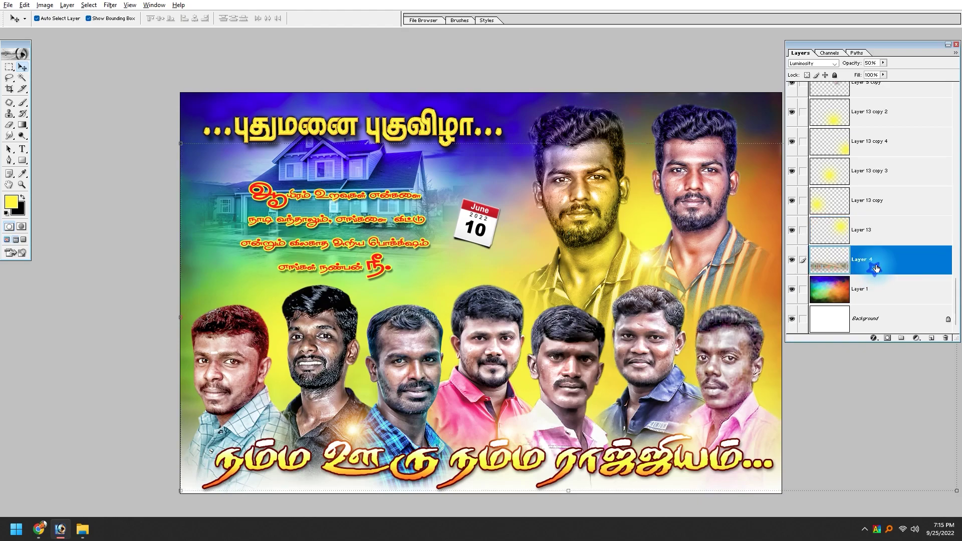
pyautogui.scroll(1, 848, 115)
pyautogui.moveTo(878, 288); pyautogui.dragTo(870, 128)
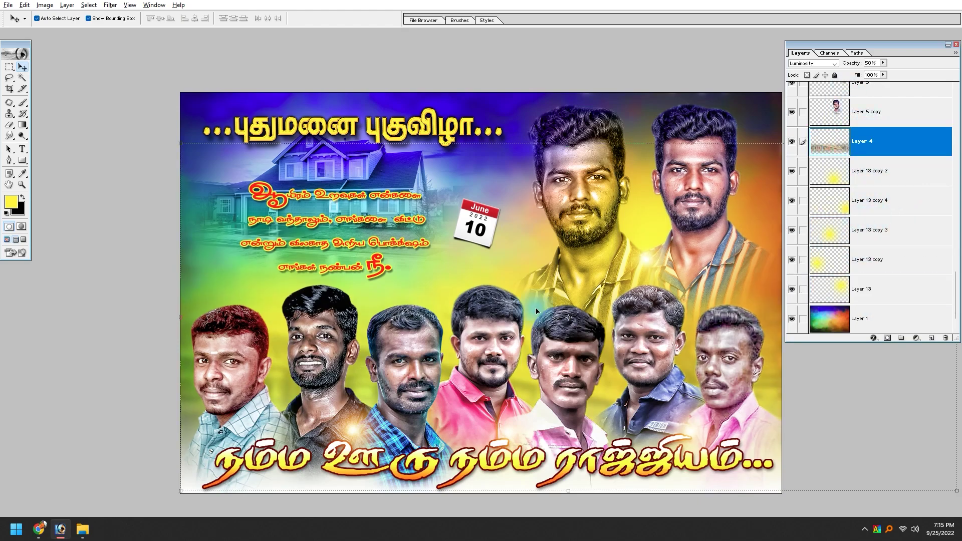
# Free Transform Layer 4 slightly upward on the poster and preview the result.
pyautogui.hotkey('ctrl', 't')
pyautogui.moveTo(363, 389)
pyautogui.mouseDown()
pyautogui.moveTo(463, 339)
pyautogui.moveTo(463, 327)
pyautogui.mouseUp()
pyautogui.press('Return')
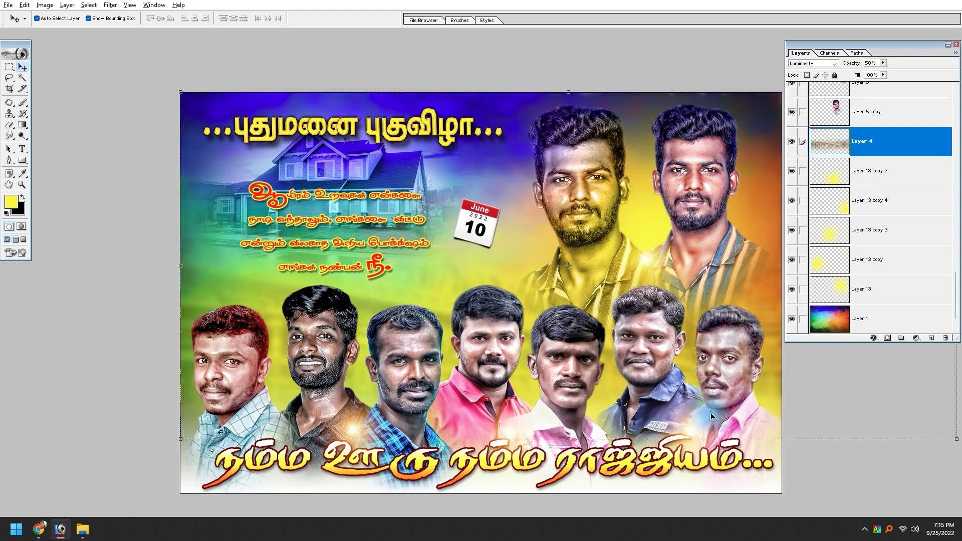
pyautogui.press('Tab')
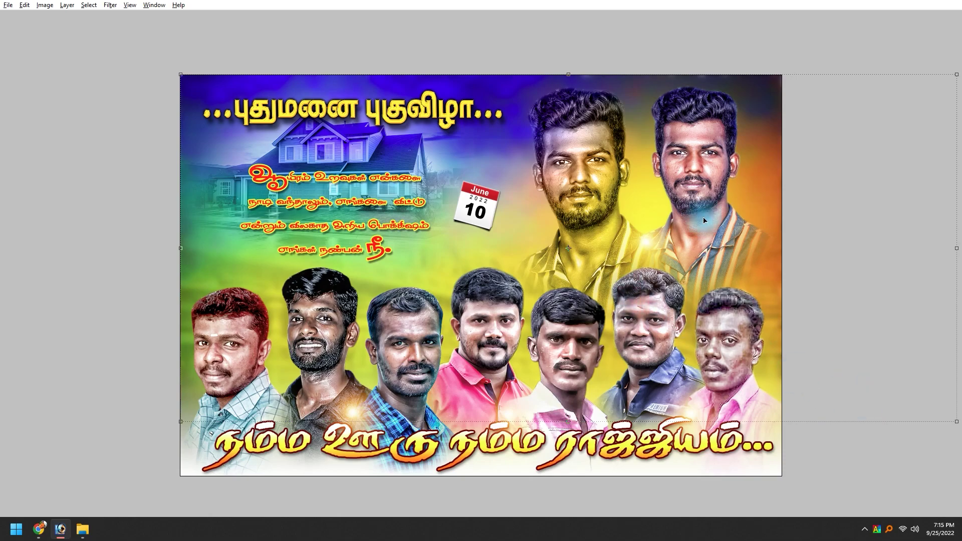
pyautogui.press('Tab')
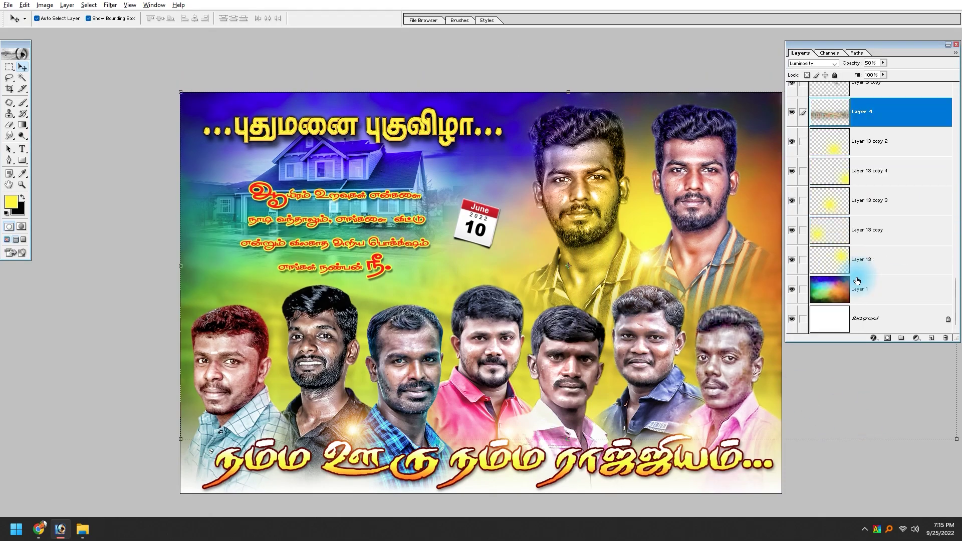
# Review the layers list, then hide the panels and zoom out on the finished banner.
pyautogui.scroll(5, 857, 280)
pyautogui.scroll(5, 857, 281)
pyautogui.scroll(5, 857, 281)
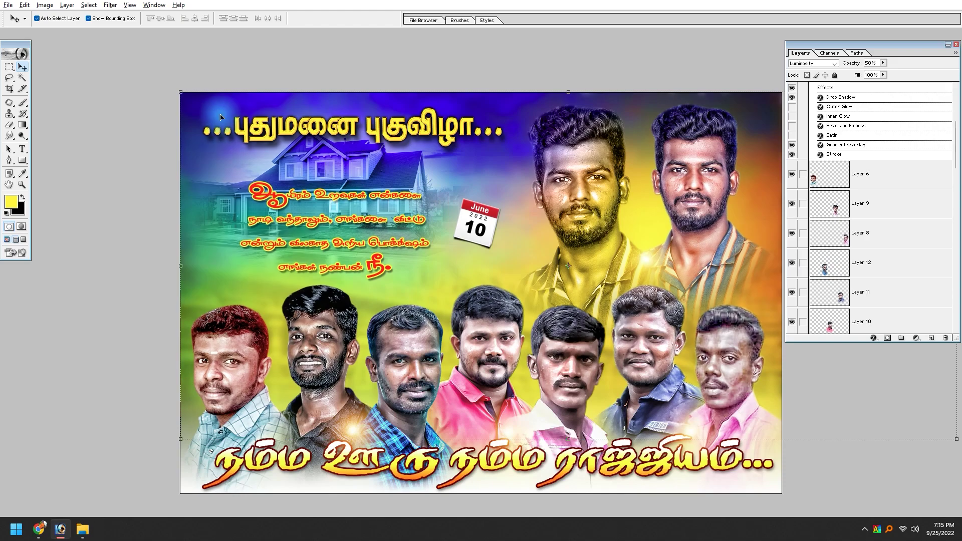
pyautogui.click(792, 293)
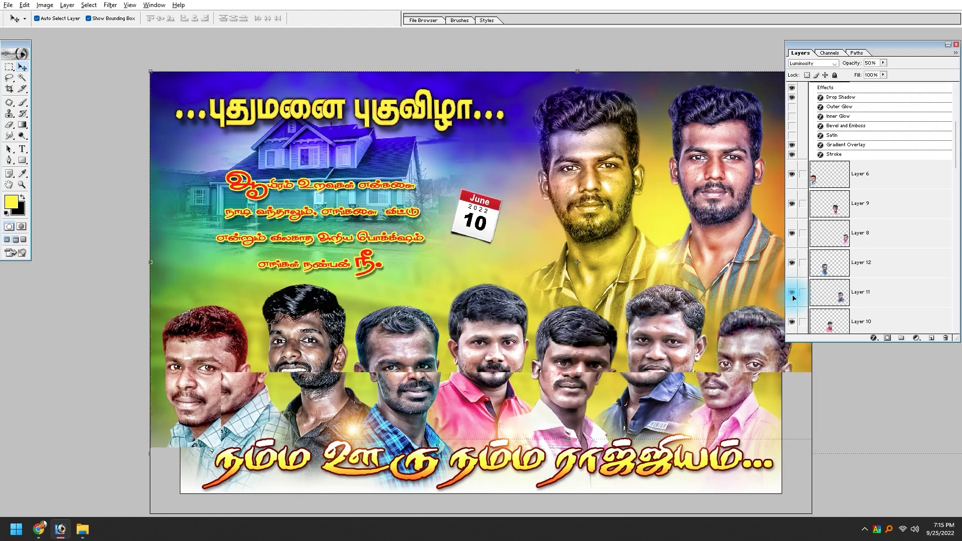
pyautogui.scroll(-5, 878, 291)
pyautogui.scroll(-5, 878, 290)
pyautogui.scroll(-5, 878, 296)
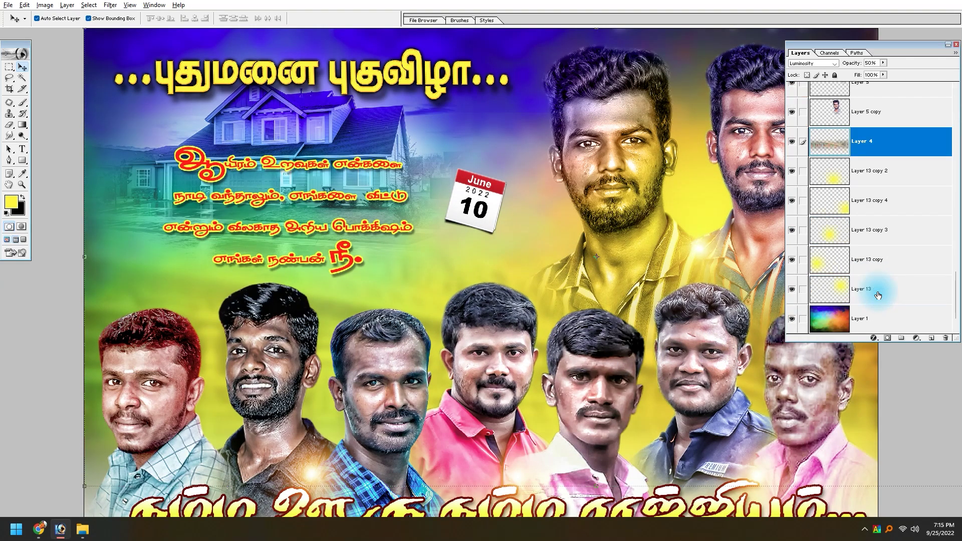
pyautogui.scroll(-1, 878, 296)
pyautogui.press('Tab')
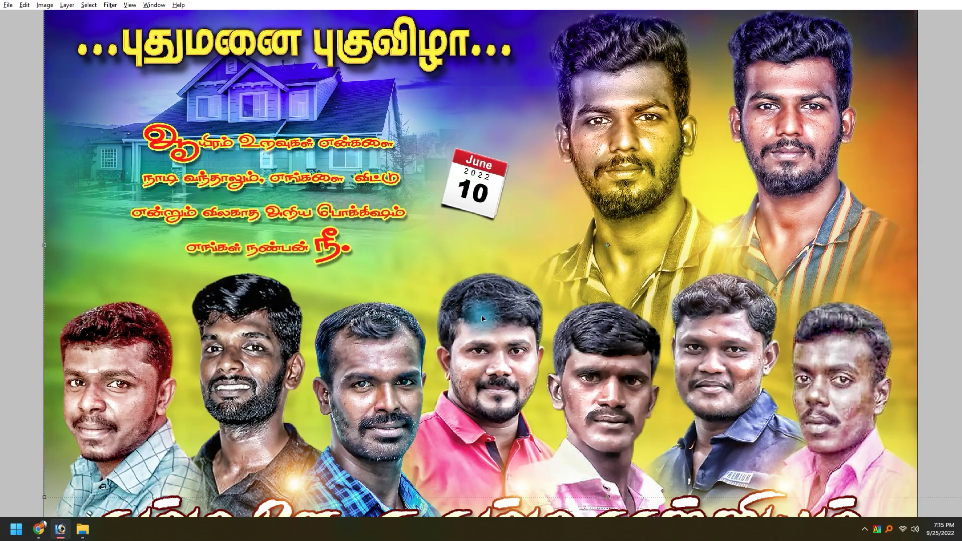
pyautogui.hotkey('ctrl', '-')
pyautogui.hotkey('ctrl', '-')
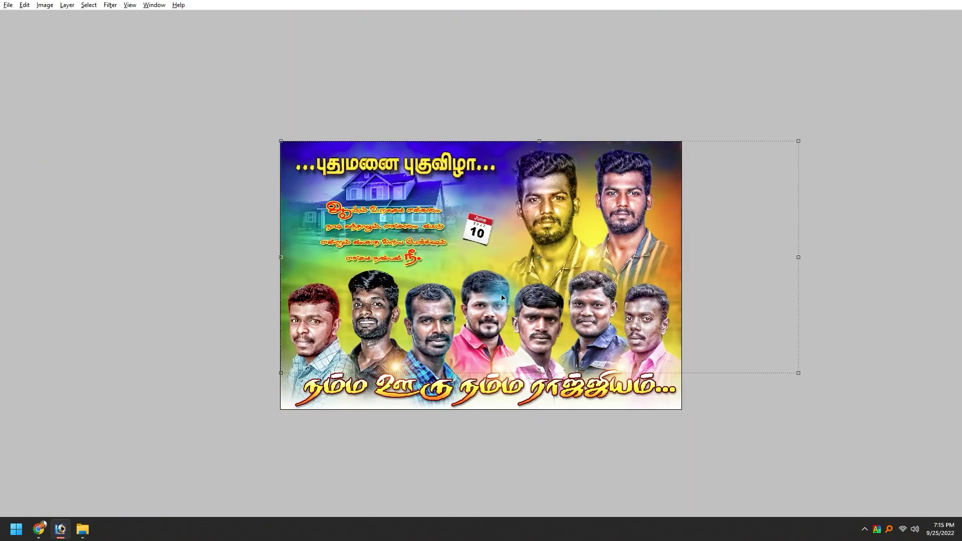